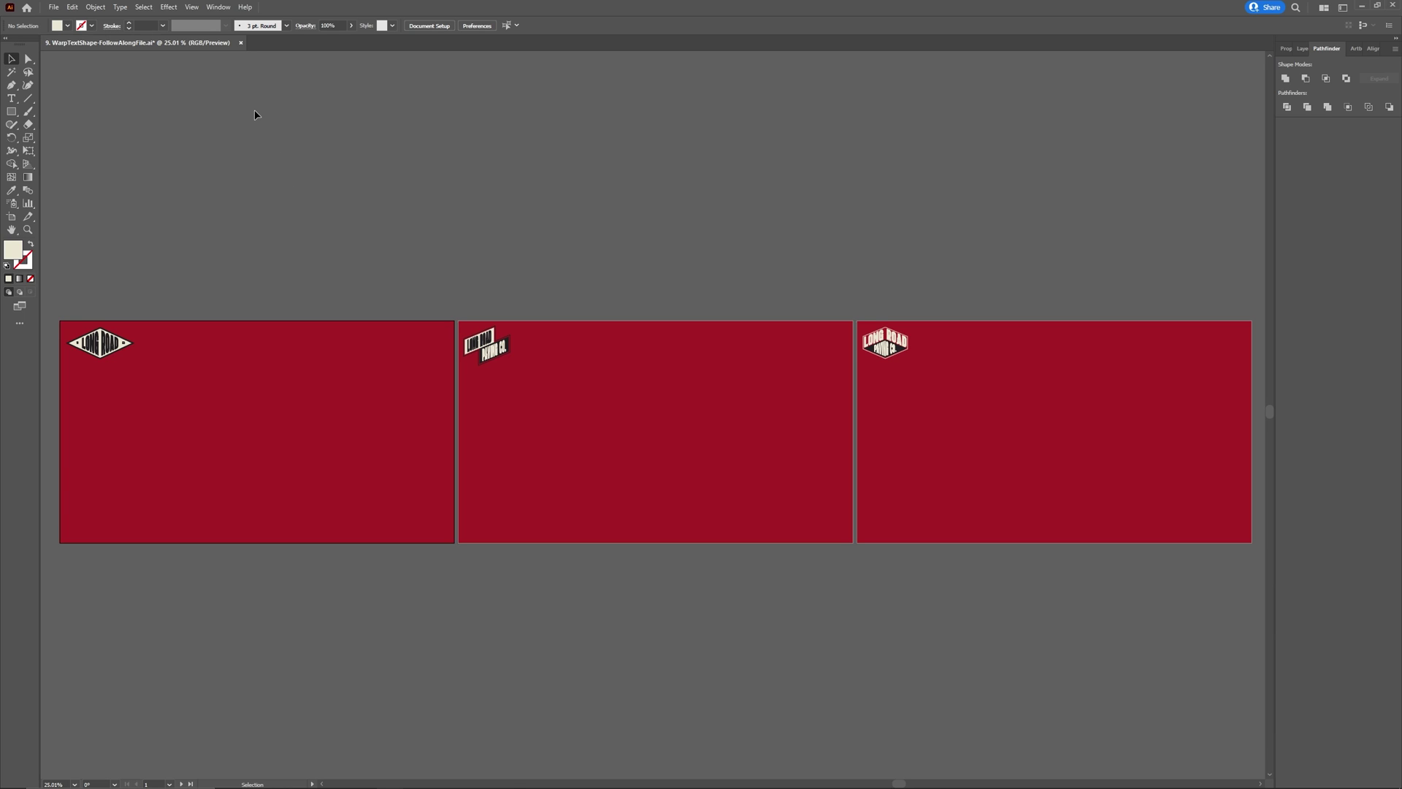
Show the document's layers and check what Create Here, Logo 2, Logo 3 and Backgrounds contain by toggling their visibility
left_click(219, 8)
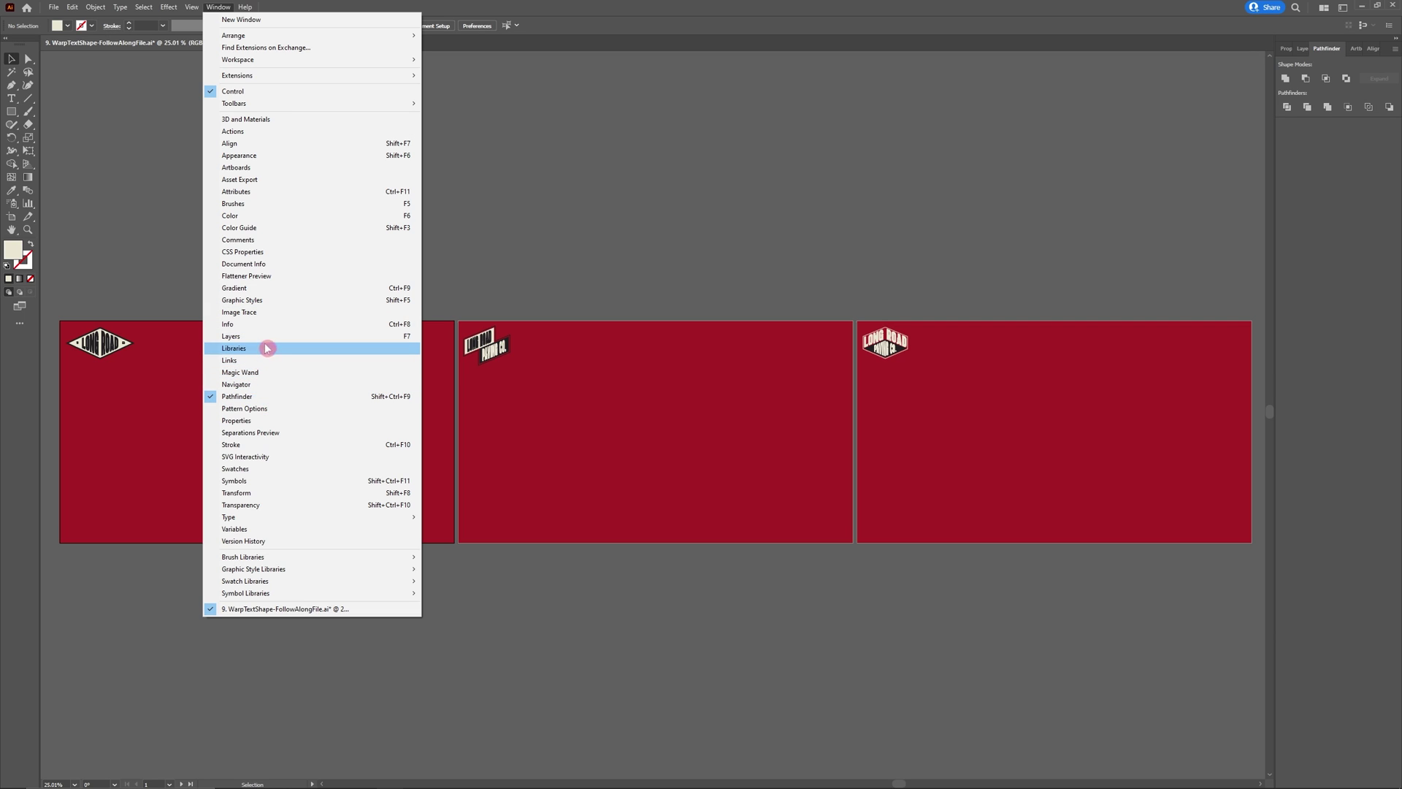
left_click(319, 339)
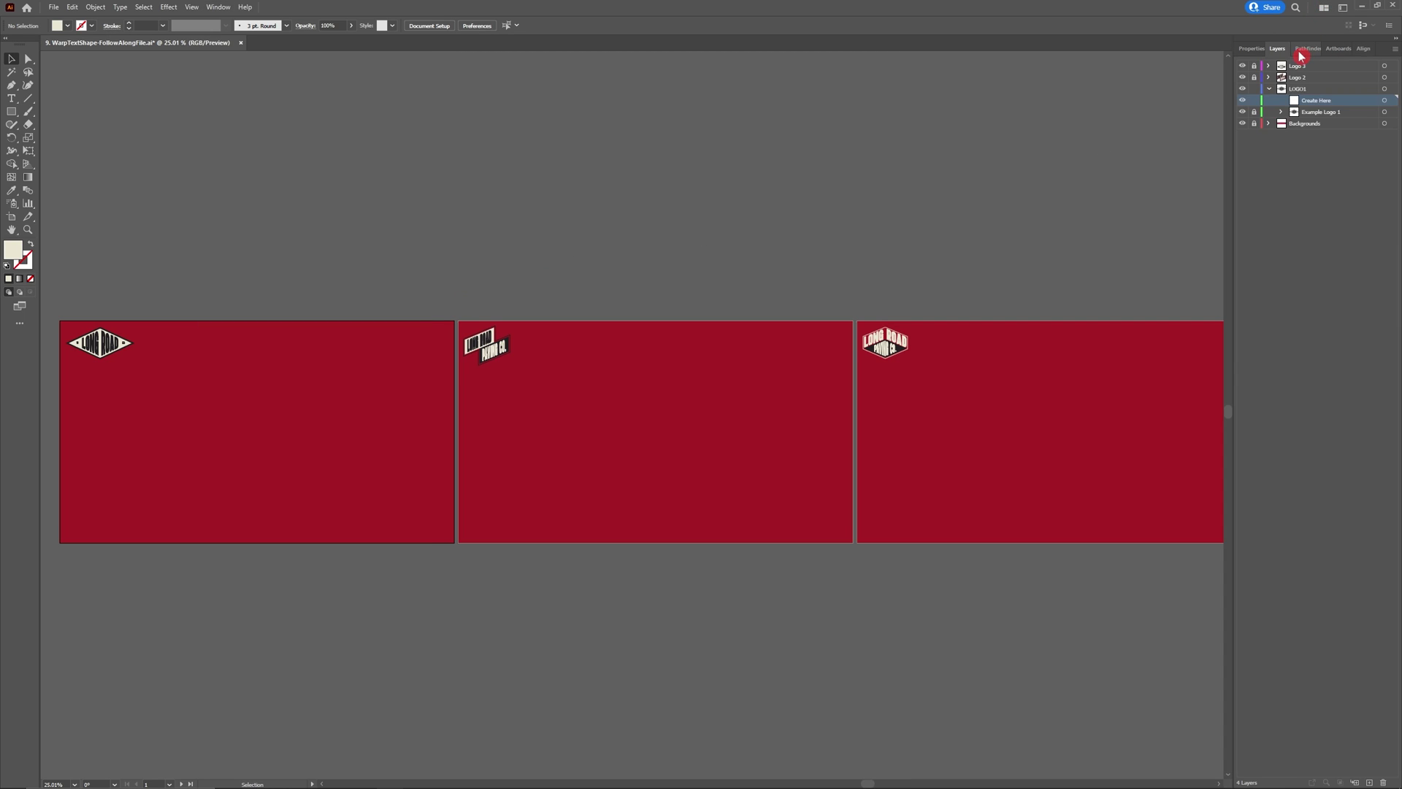
left_click(1244, 101)
left_click(1244, 101)
left_click(1243, 78)
left_click(1243, 77)
left_click(1242, 66)
left_click(1242, 65)
left_click(1242, 124)
left_click(1242, 123)
Make the Create Here sublayer active and fit the first artboard in the window
left_click(1326, 114)
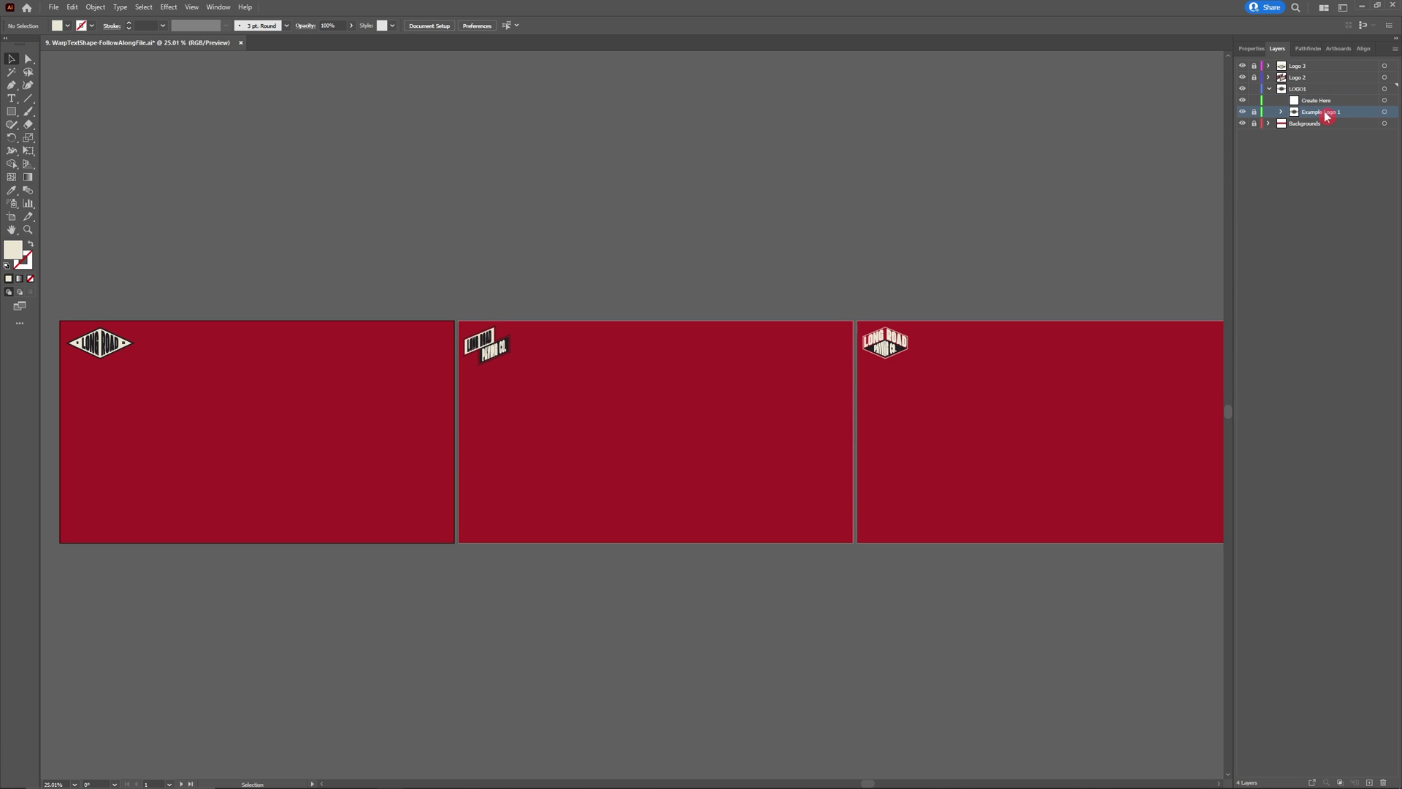
left_click(1326, 102)
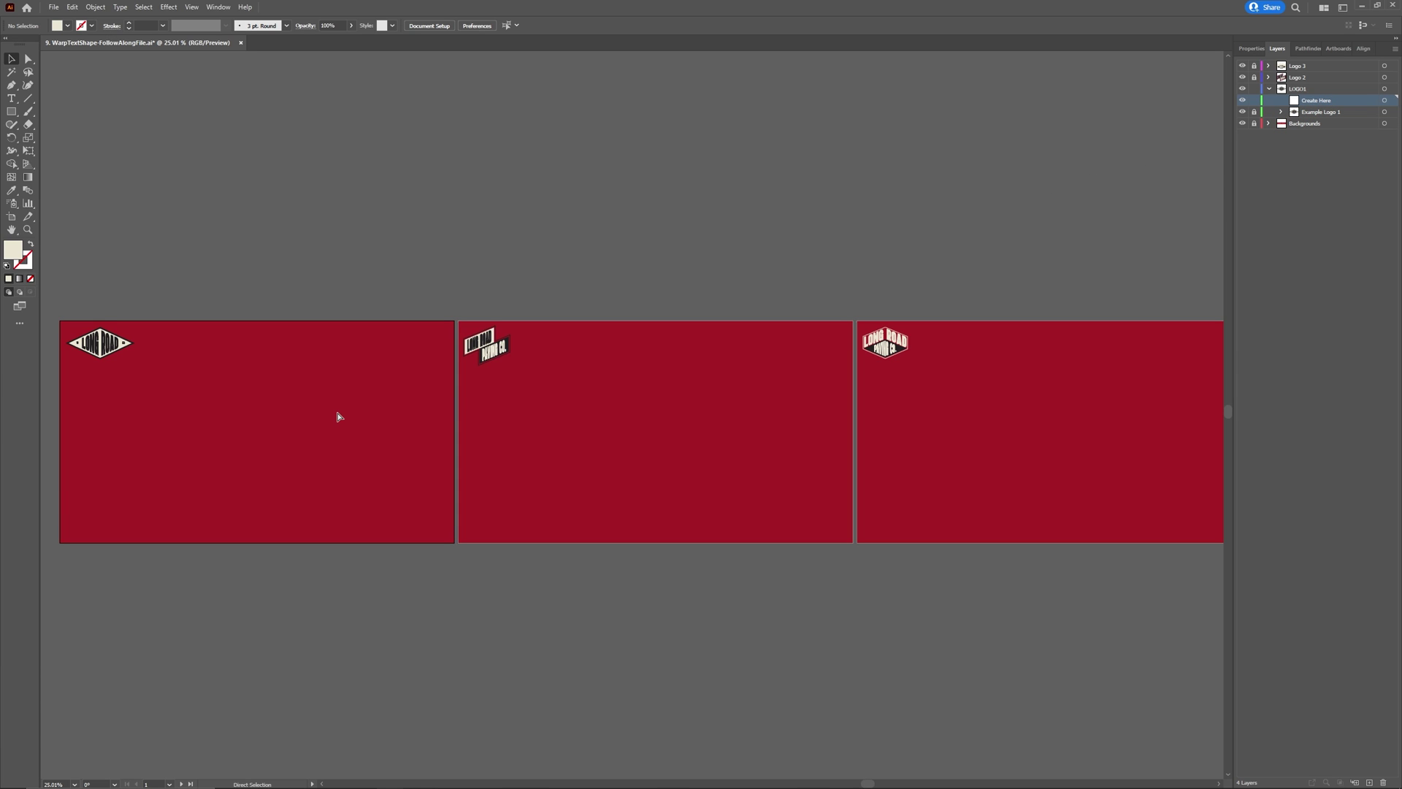
key("ctrl+0")
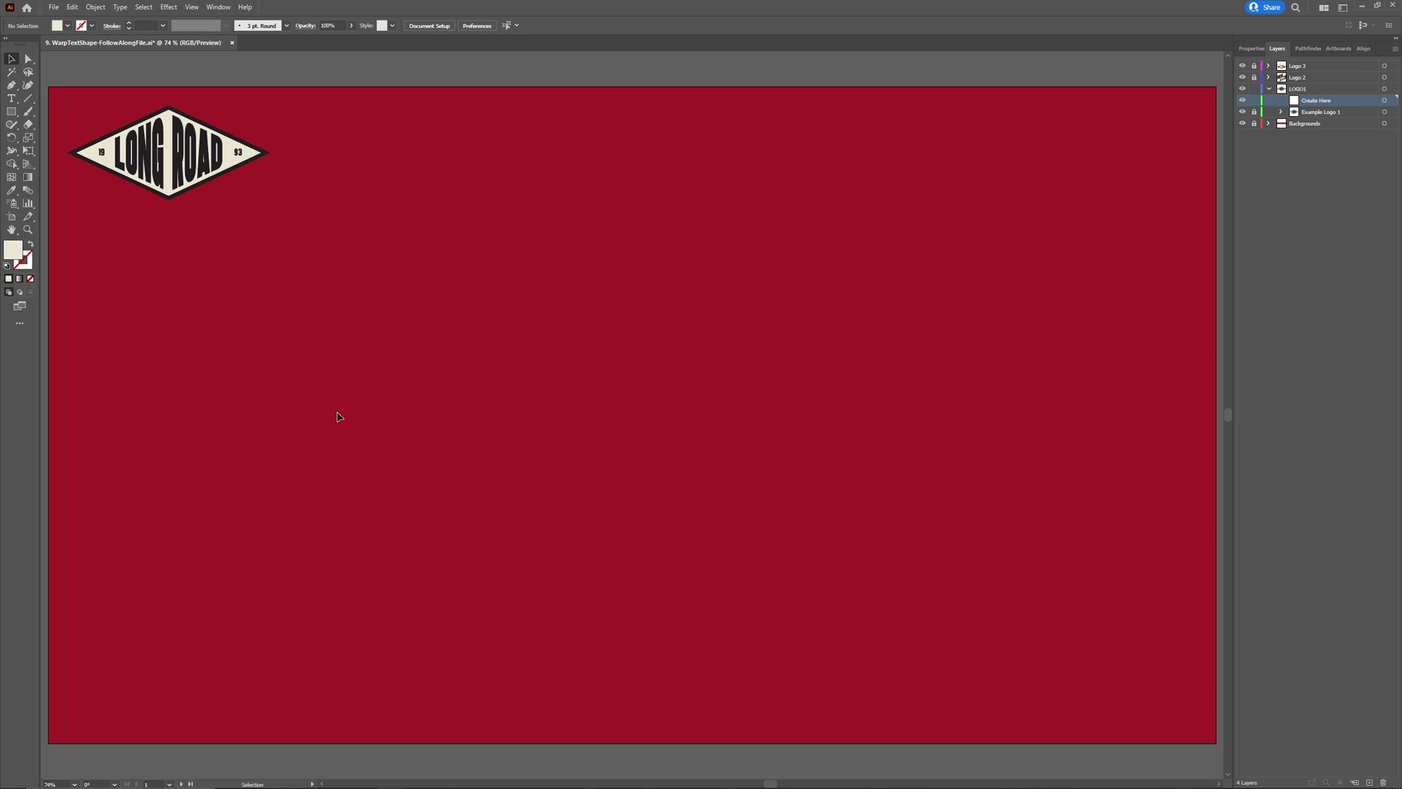
left_click(217, 8)
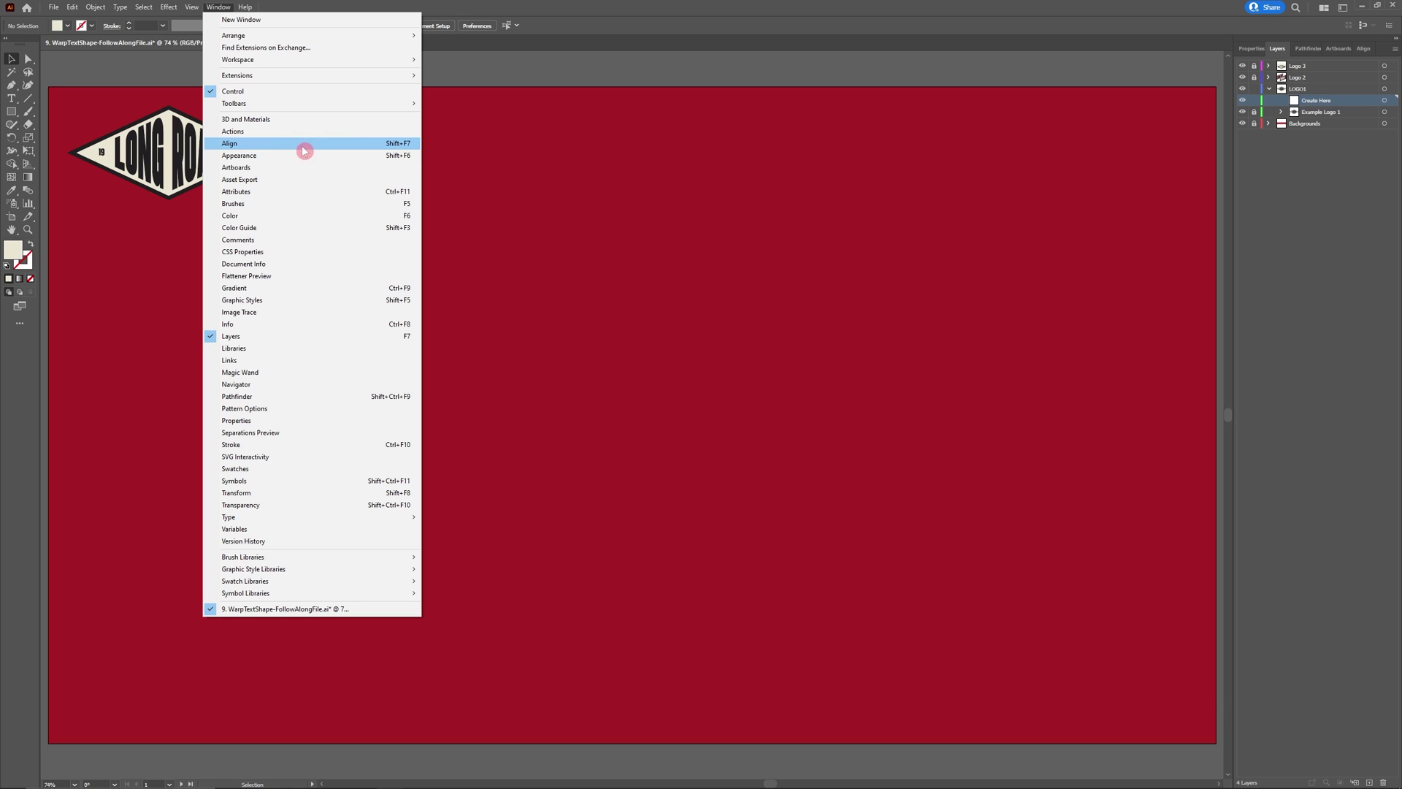
left_click(514, 71)
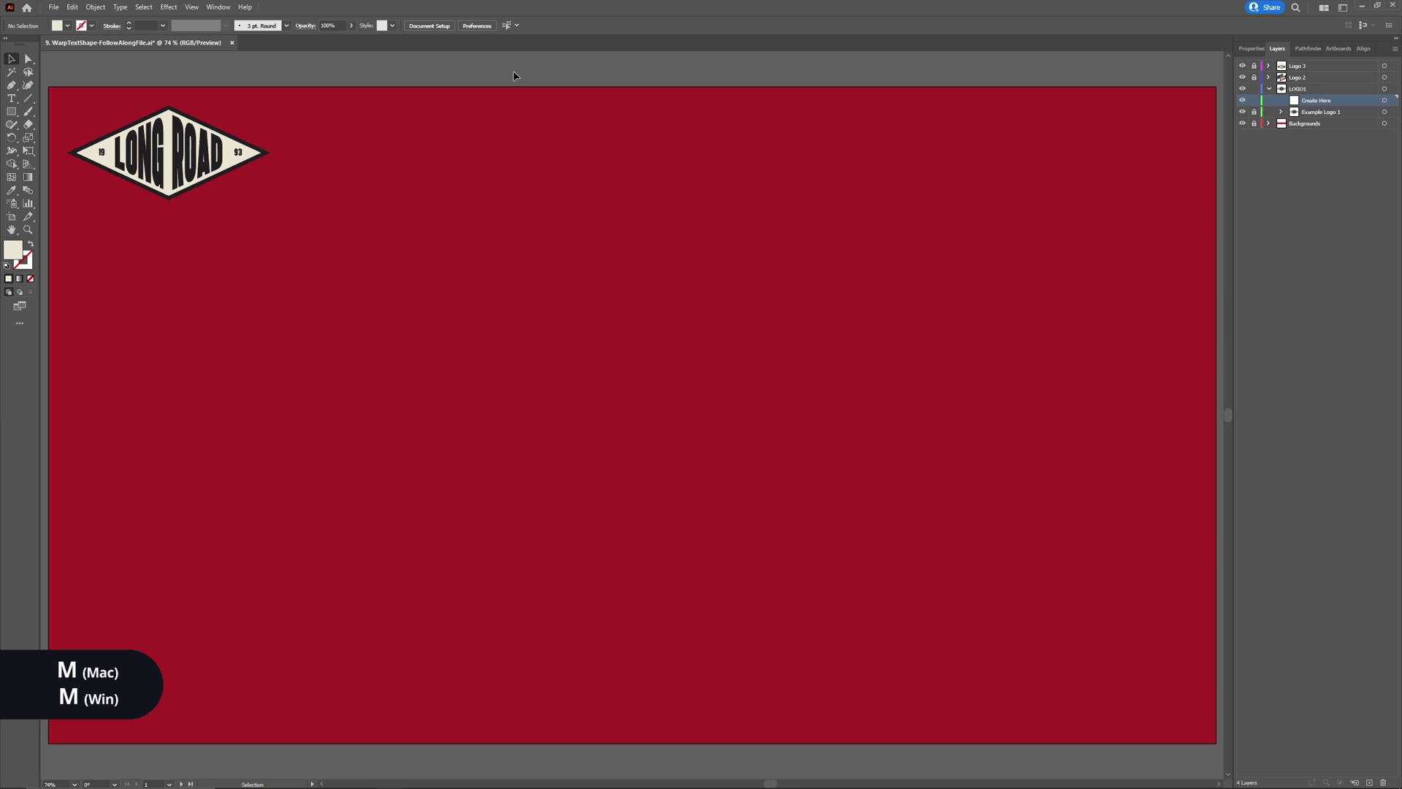
Draw a cream square about 263 px wide without a stroke in the middle of the first artboard
key("m")
left_click_drag(491, 291, 652, 383)
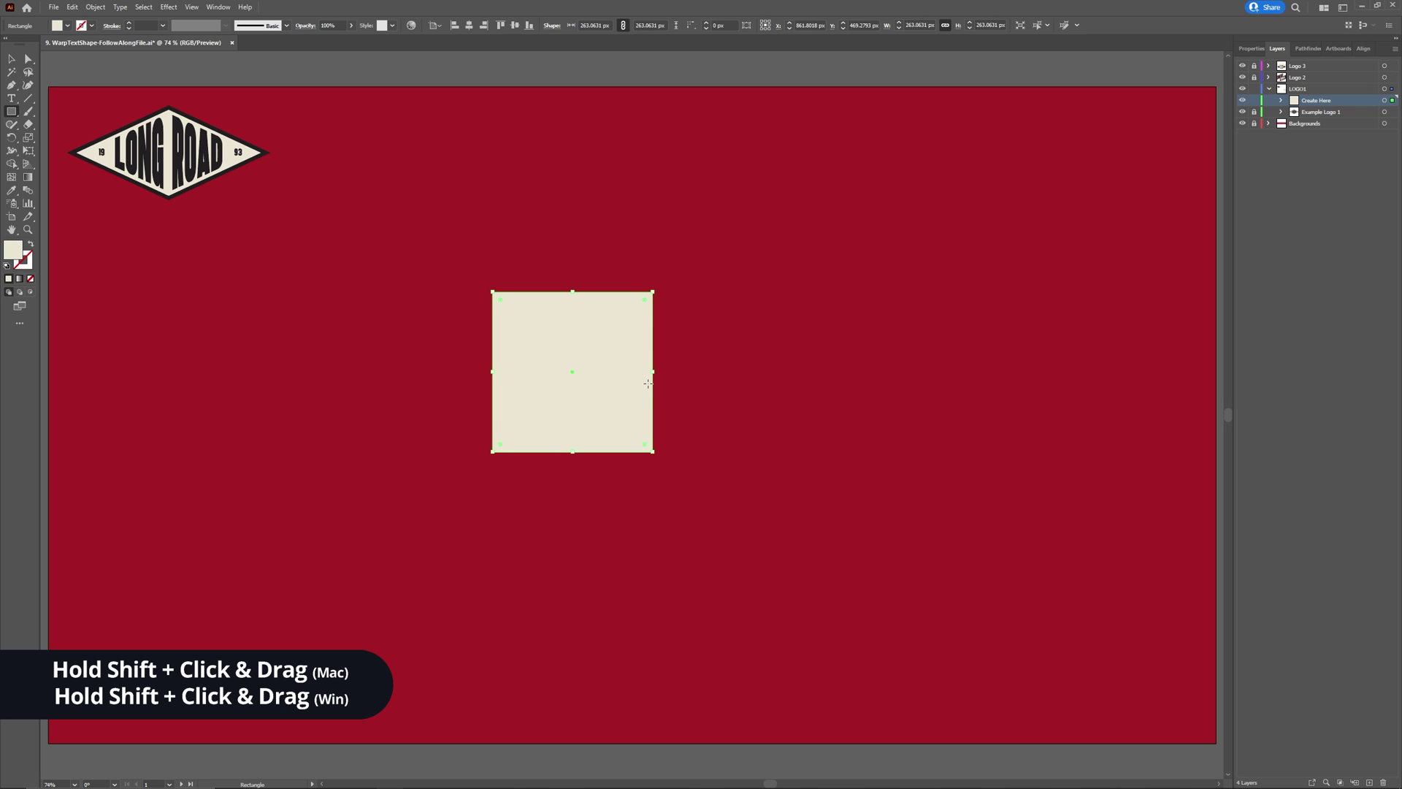
key("v")
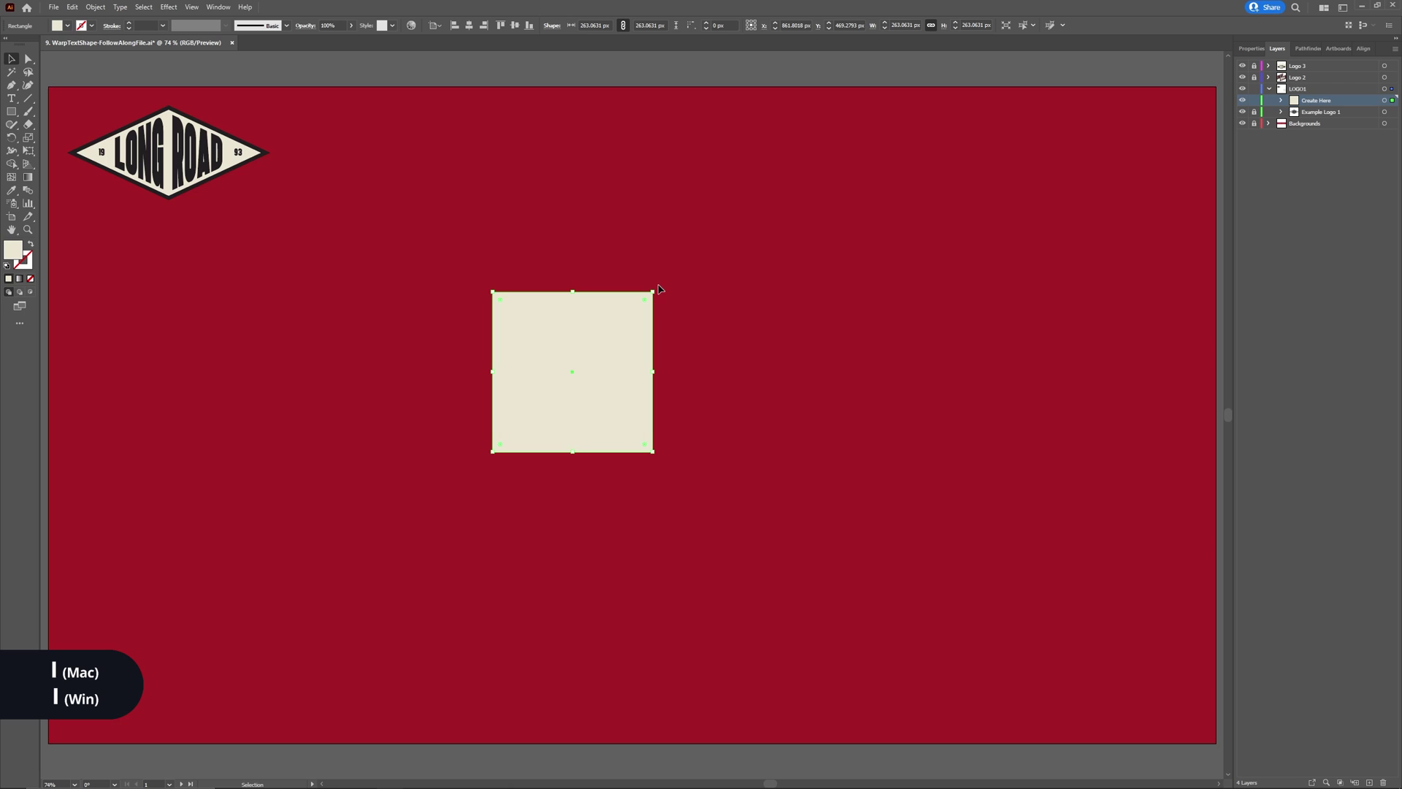
key("i")
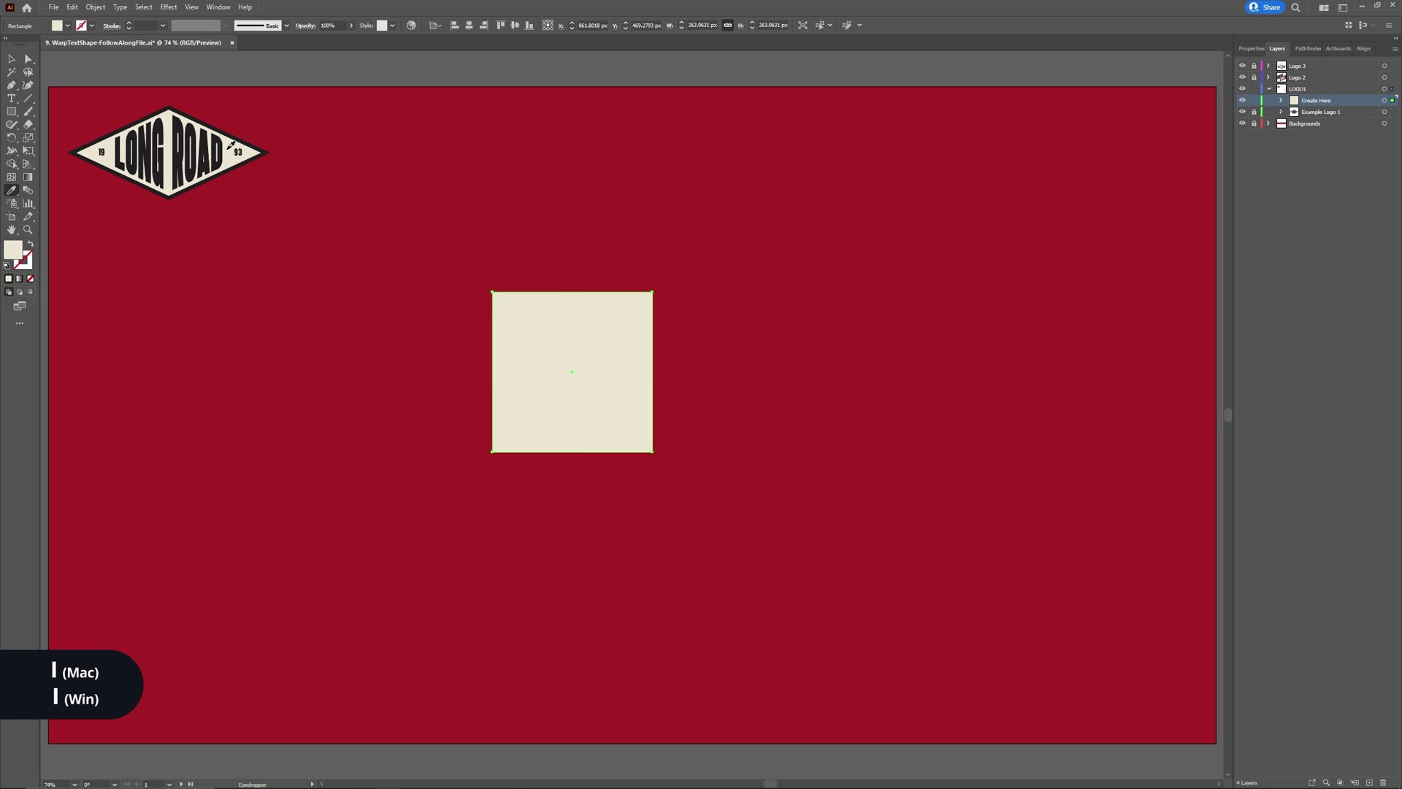
left_click(11, 58)
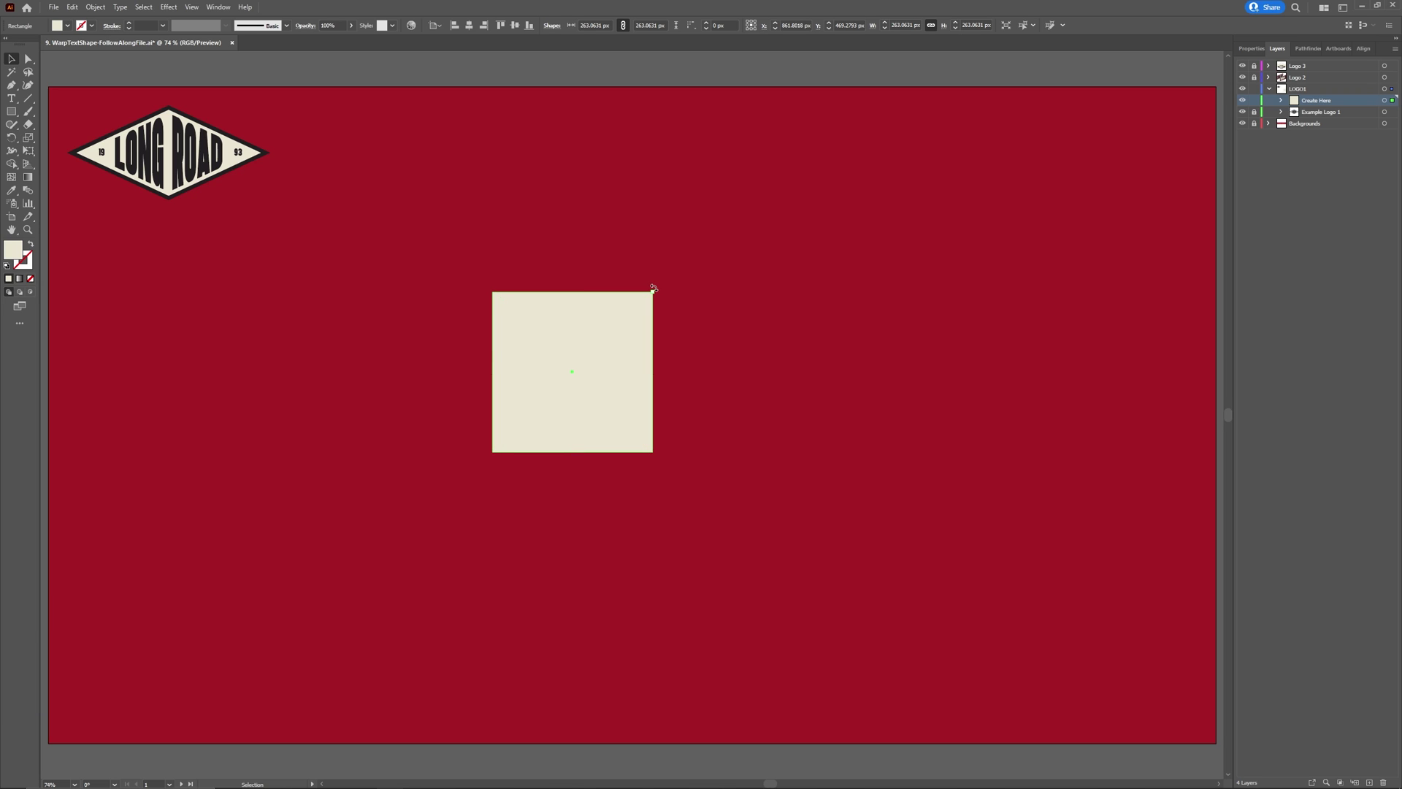
Rotate the square 45° and scale it into a wide diamond about 577 × 304 px near the artboard's center
left_click_drag(653, 288, 674, 351)
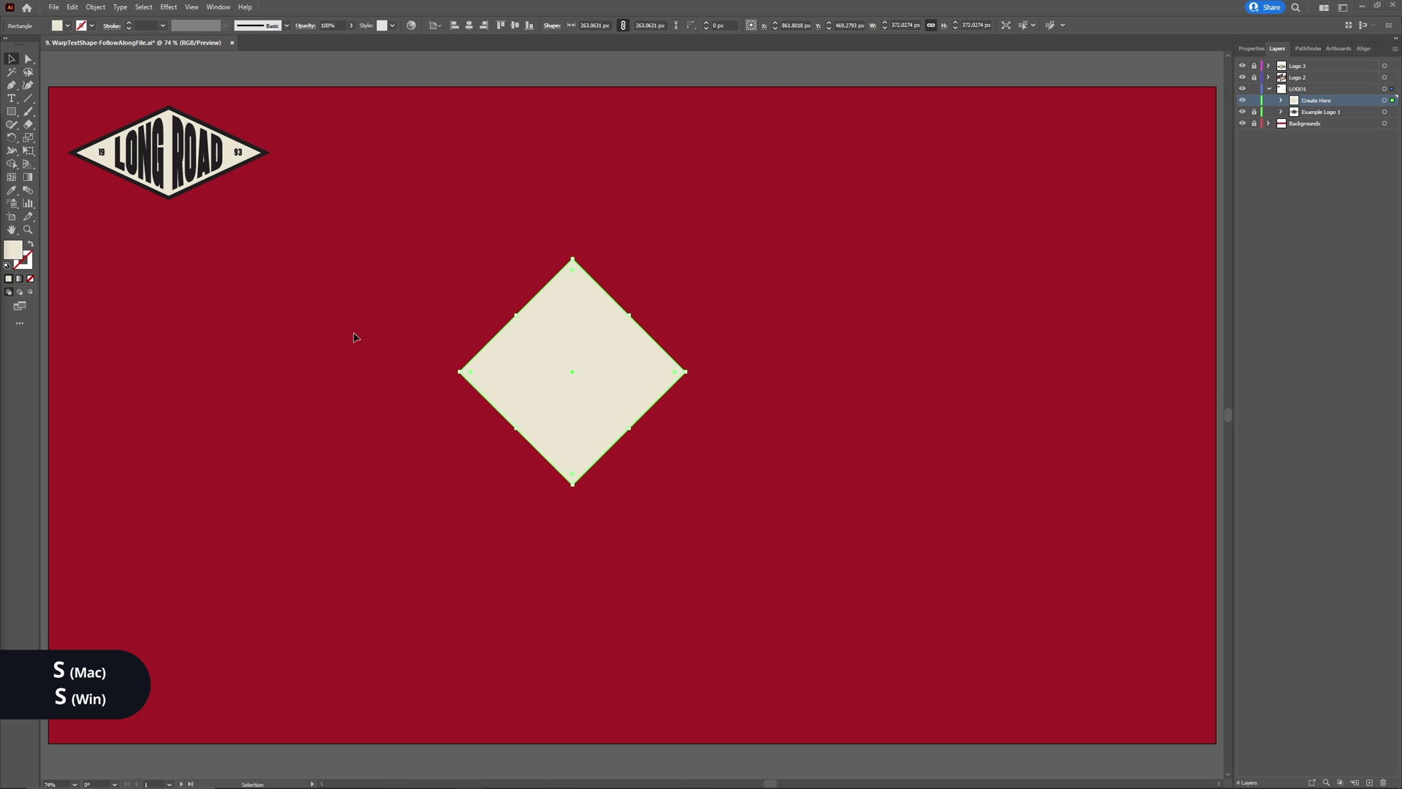
left_click(29, 140)
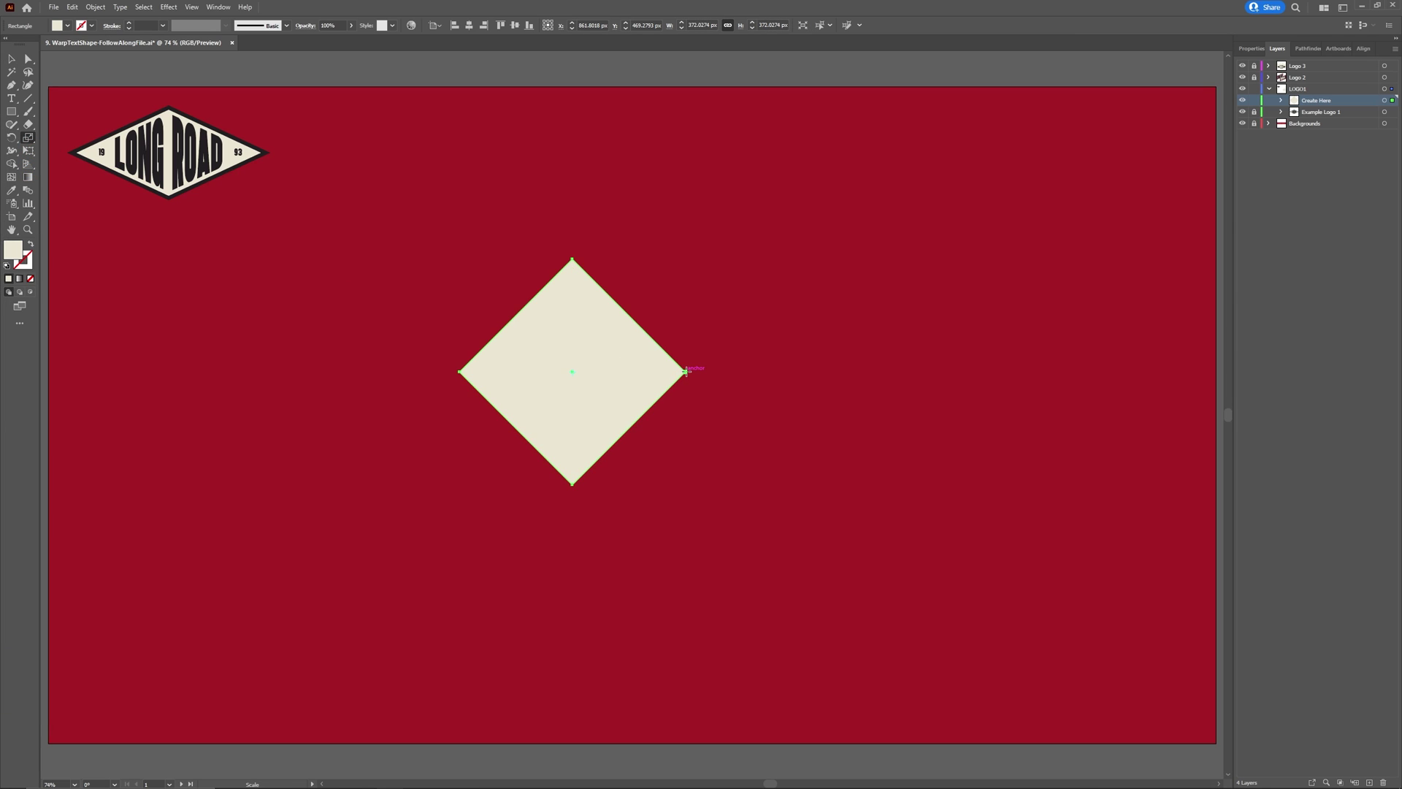
left_click_drag(686, 372, 752, 374)
key("v")
left_click_drag(605, 379, 718, 359)
key("a")
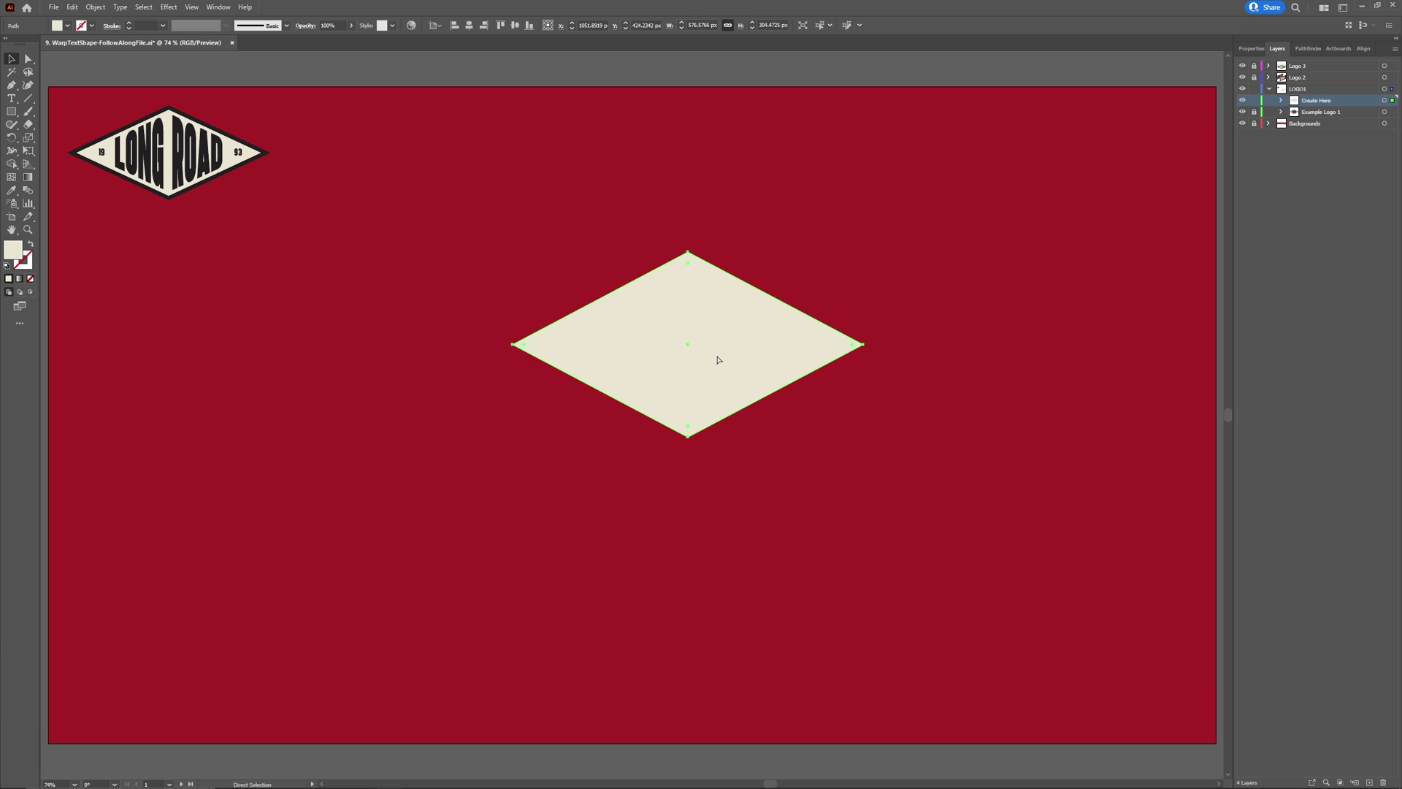
Place a copy of the diamond in the artboard's lower-left corner and nudge the original slightly down and left
key("ctrl+c")
key("ctrl+v")
key("v")
left_click_drag(645, 393, 275, 628)
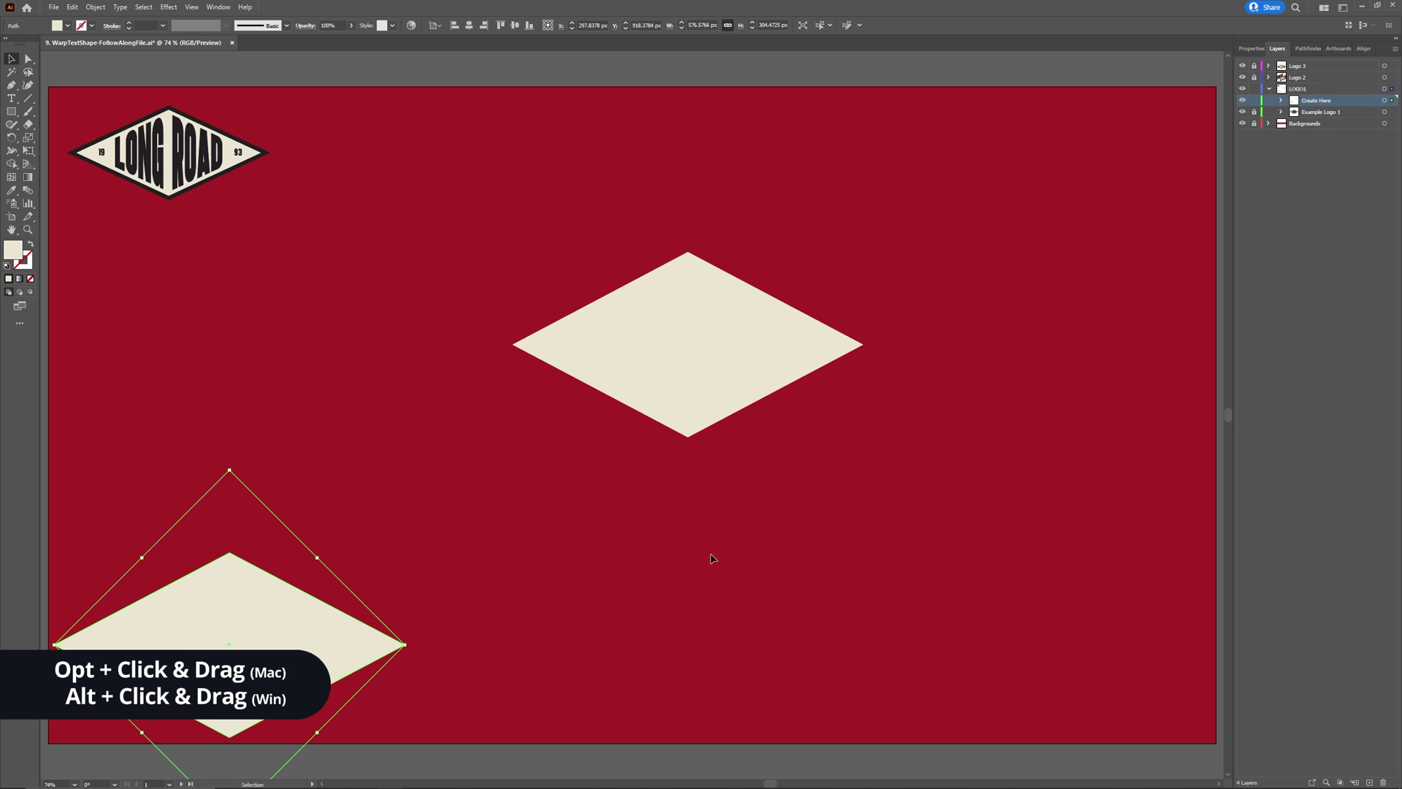
left_click(771, 493)
left_click_drag(690, 378, 662, 397)
left_click(774, 519)
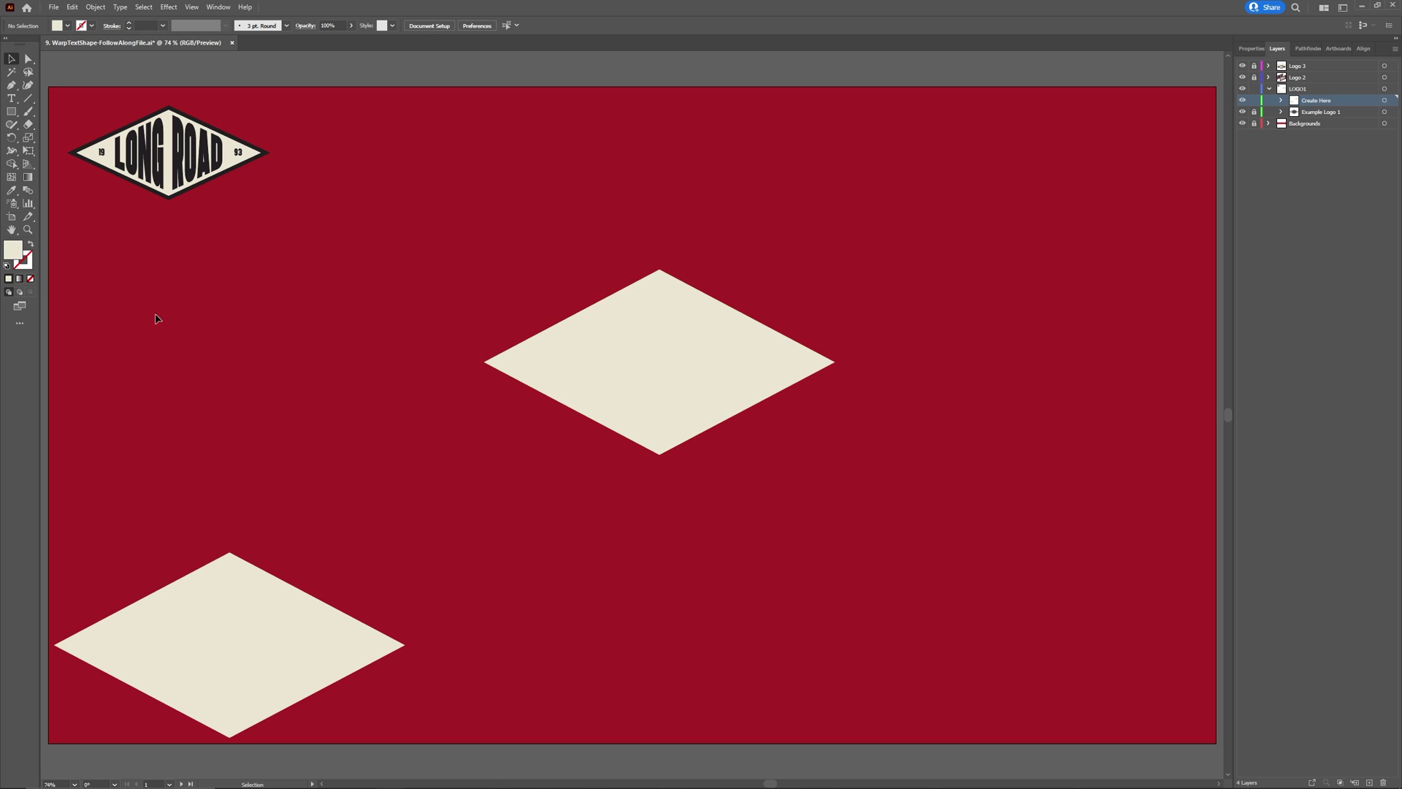
Draw a square about 162 px wide over each side tip of the central diamond and group the two squares
left_click(32, 139)
key("m")
left_click_drag(430, 310, 826, 402)
key("v")
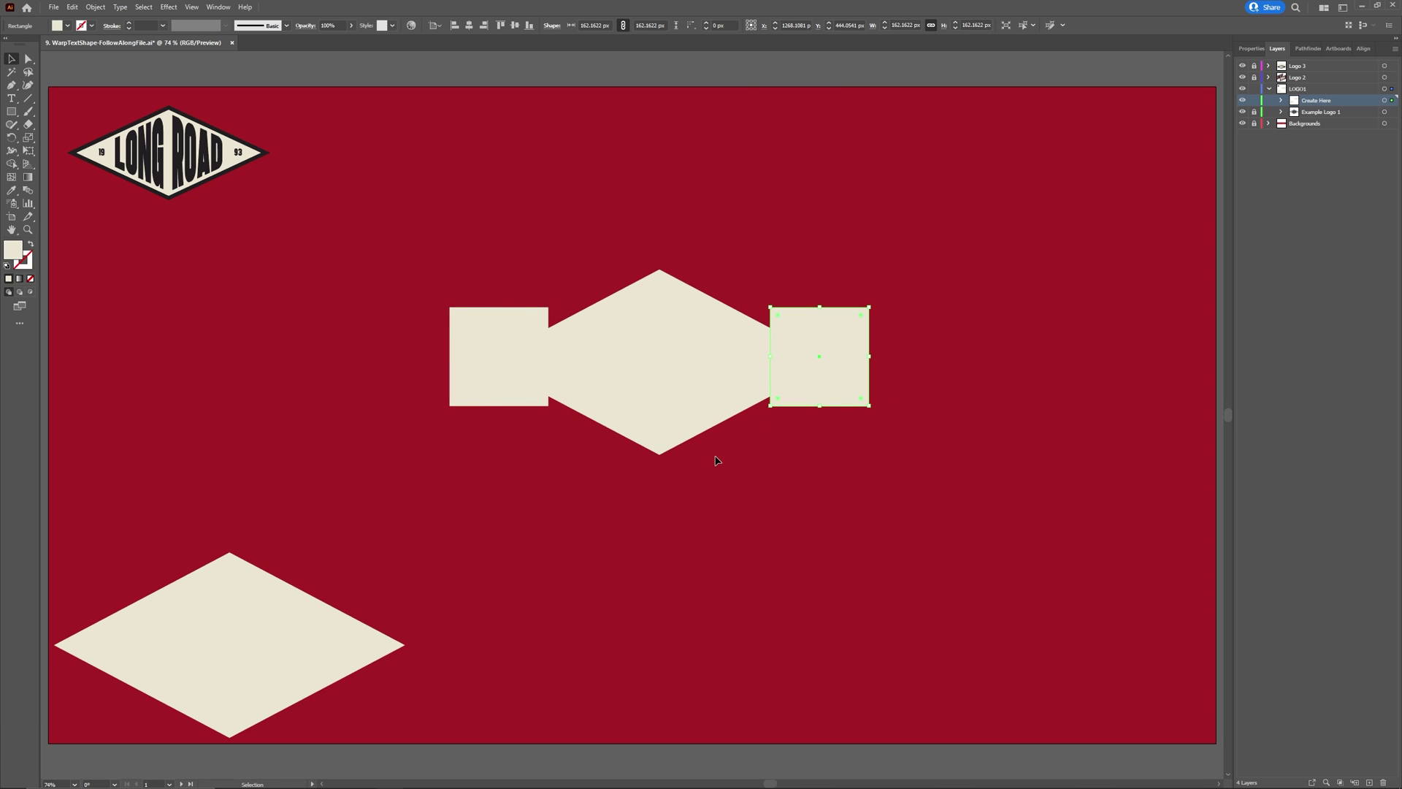
left_click(484, 394, "shift")
key("ctrl+g")
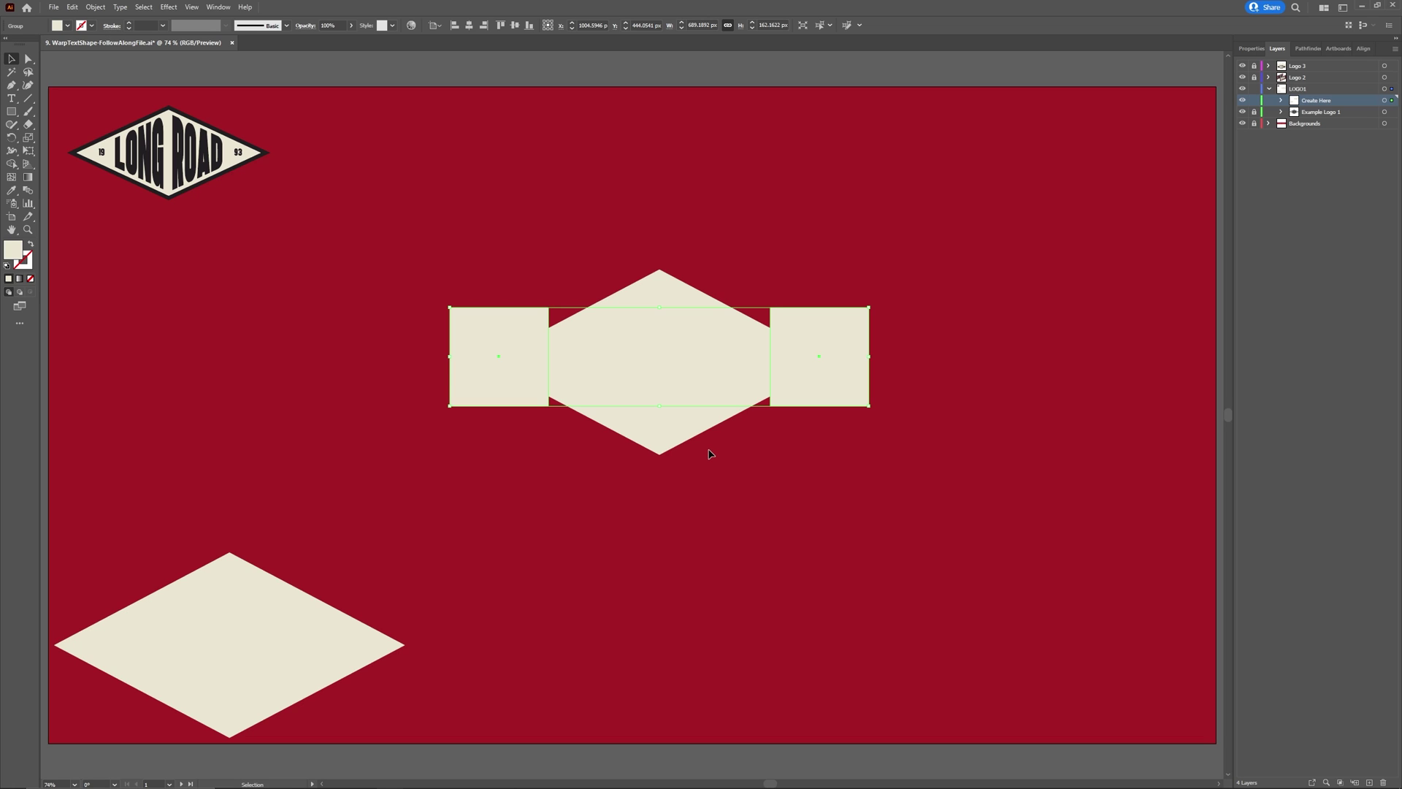
Center the grouped squares horizontally and vertically on the diamond, using the diamond as the key object
key("v")
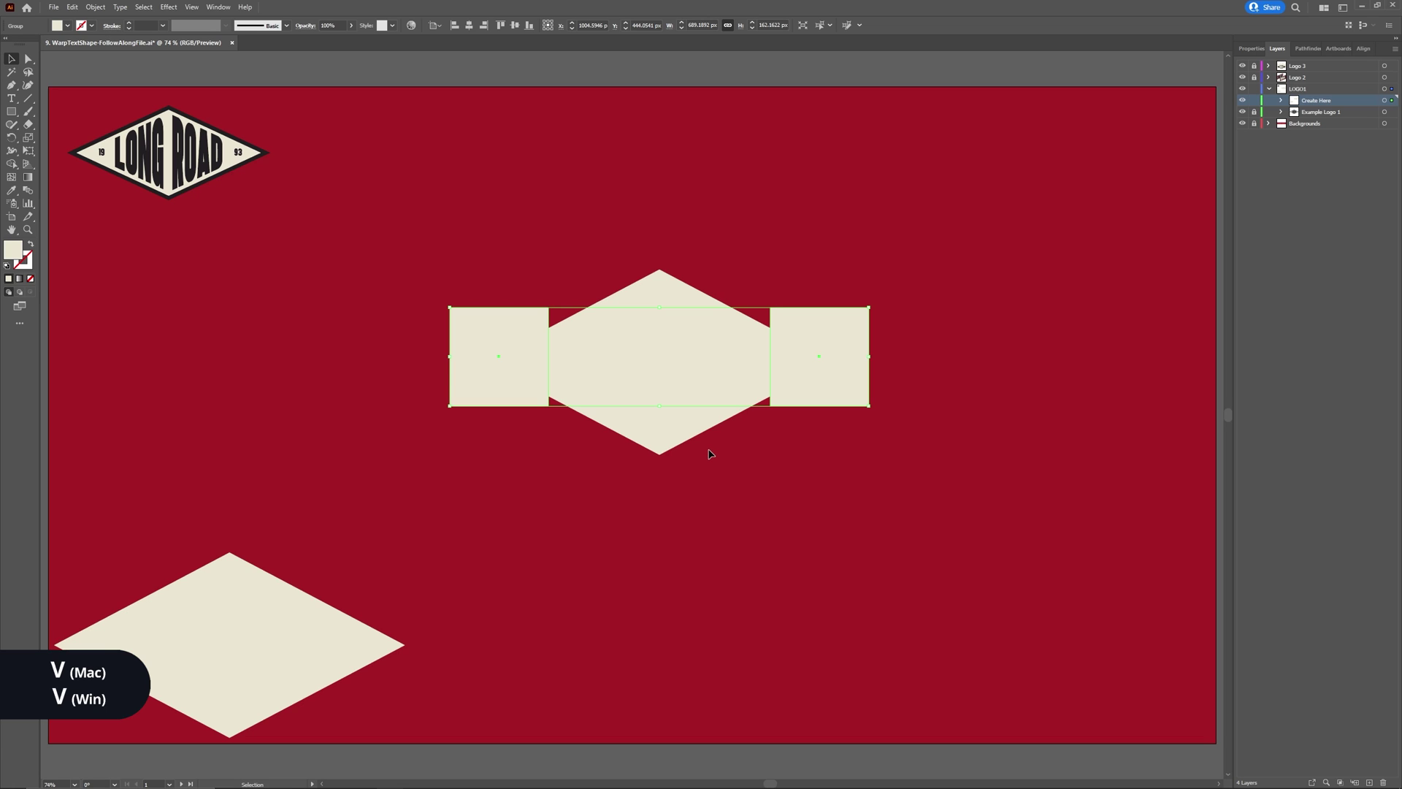
left_click(655, 430, "shift")
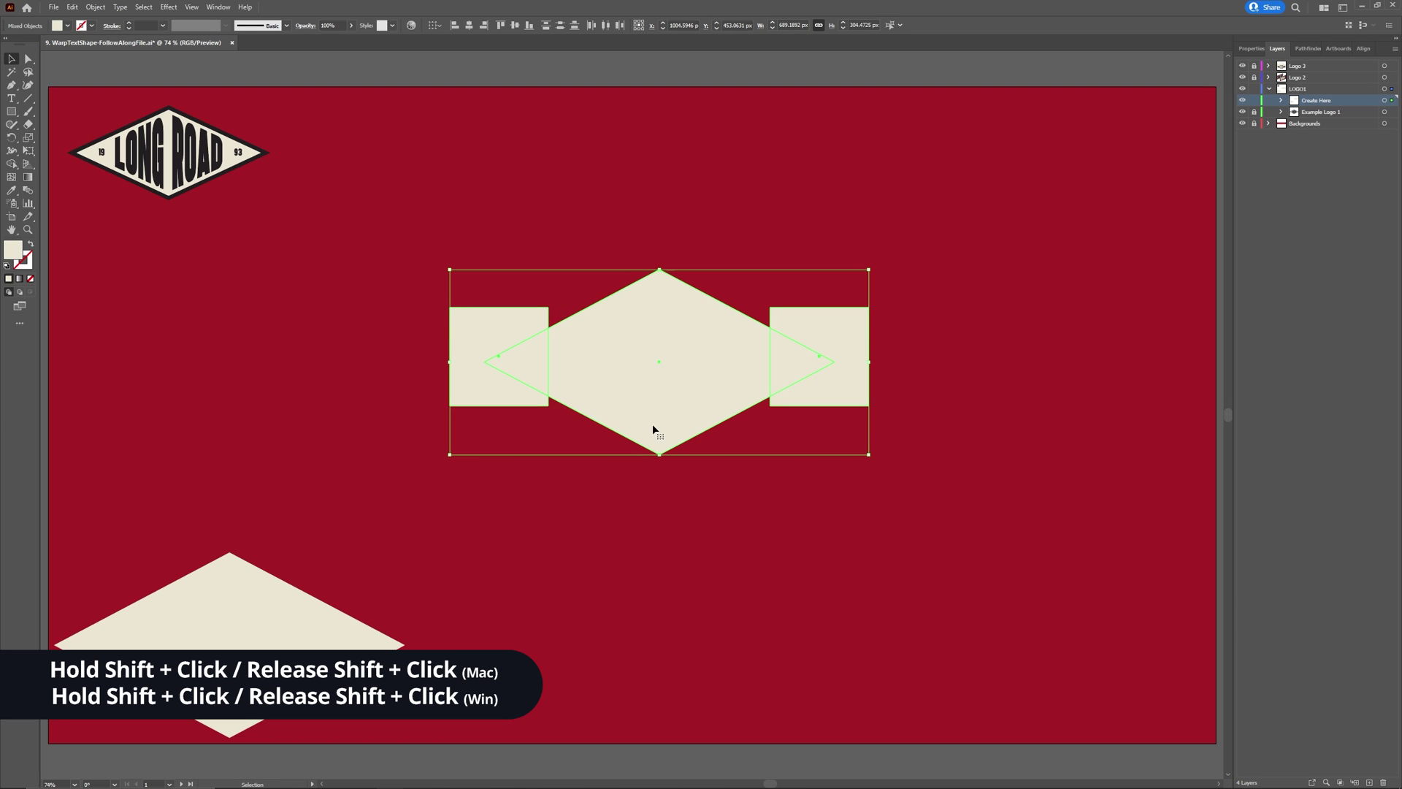
left_click(653, 425)
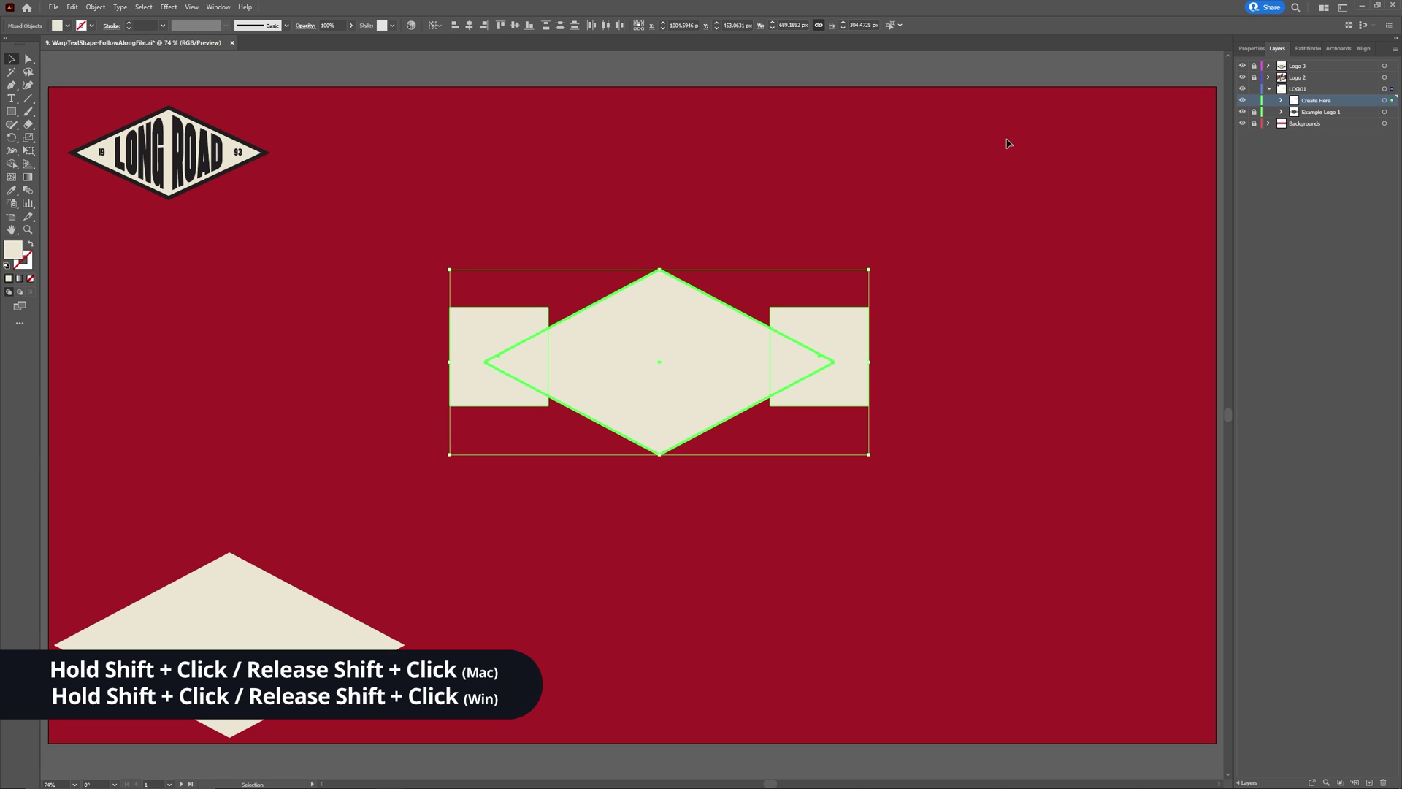
left_click(1364, 51)
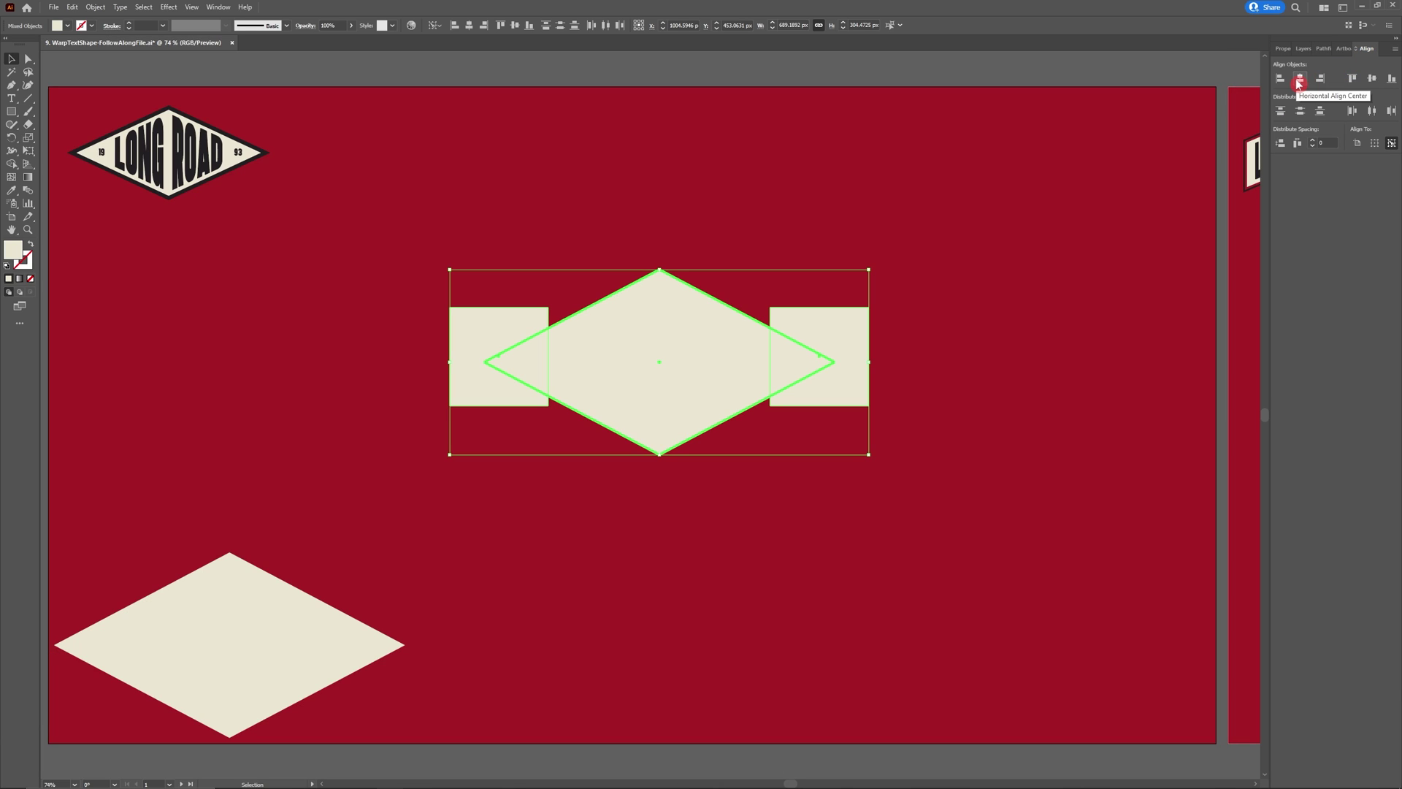
left_click(1299, 79)
left_click(1372, 79)
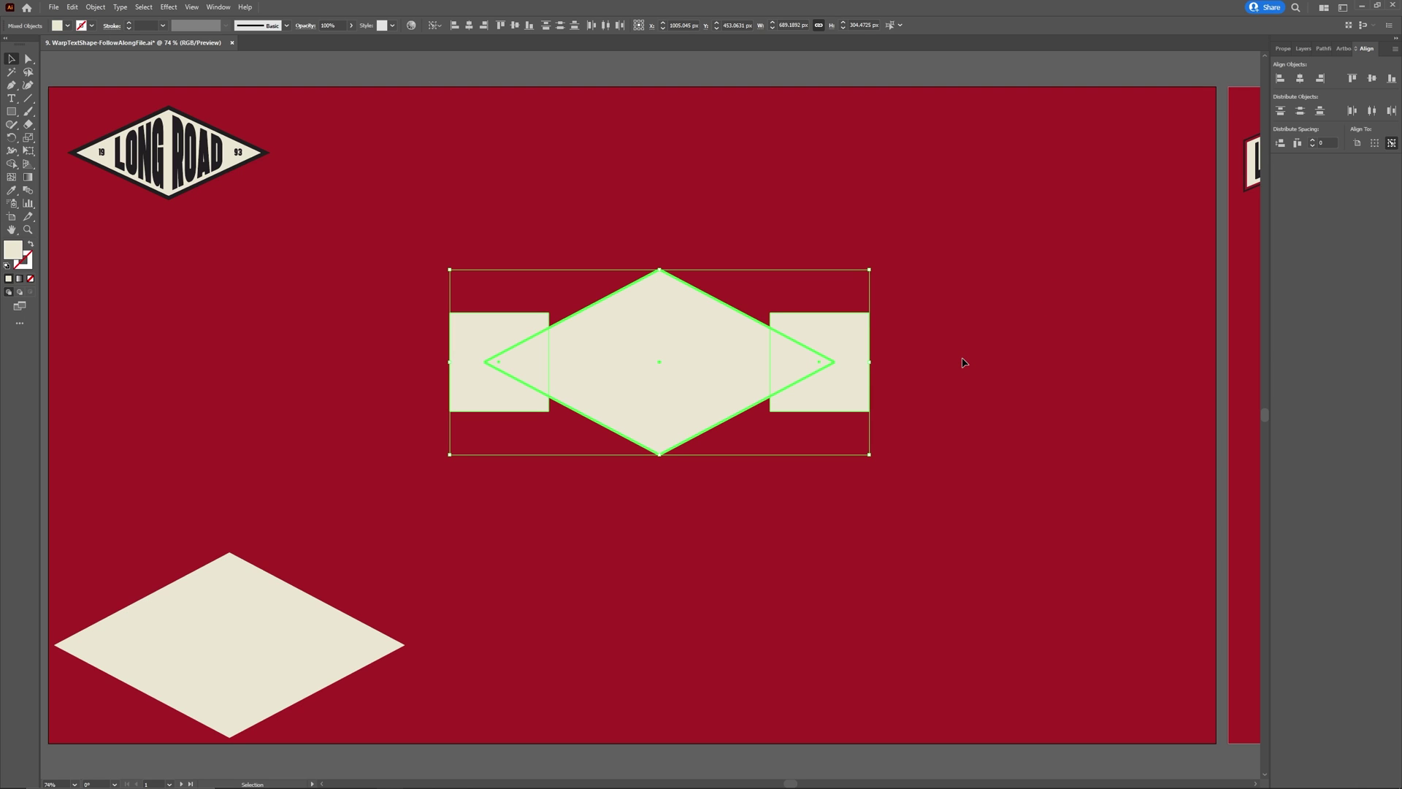
Cut the diamond with the two squares using a Pathfinder operation and delete both squares, leaving a hexagon
left_click(1324, 49)
left_click(1035, 284)
left_click(749, 386)
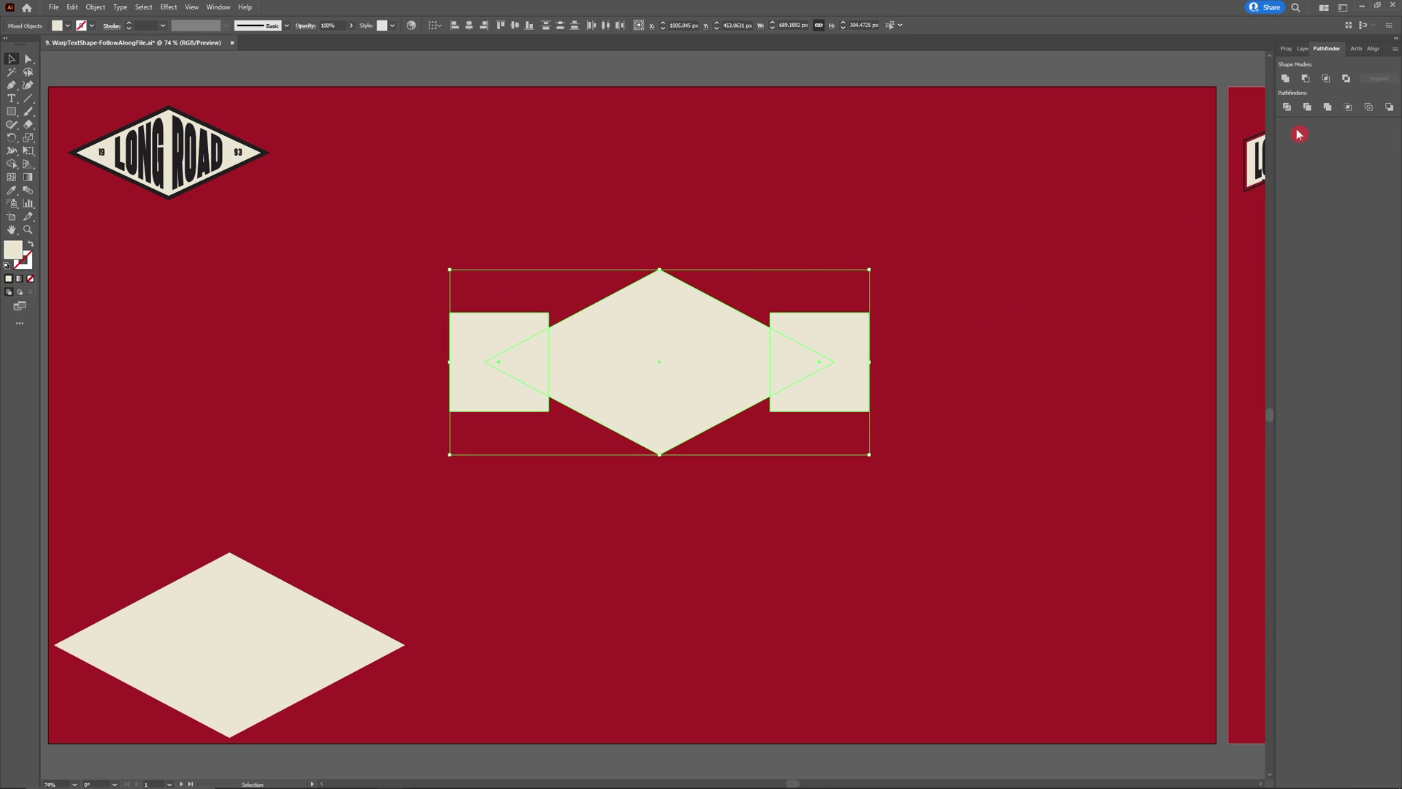
left_click(956, 439)
key("a")
left_click(813, 375)
left_click(812, 376)
left_click(502, 370, "shift")
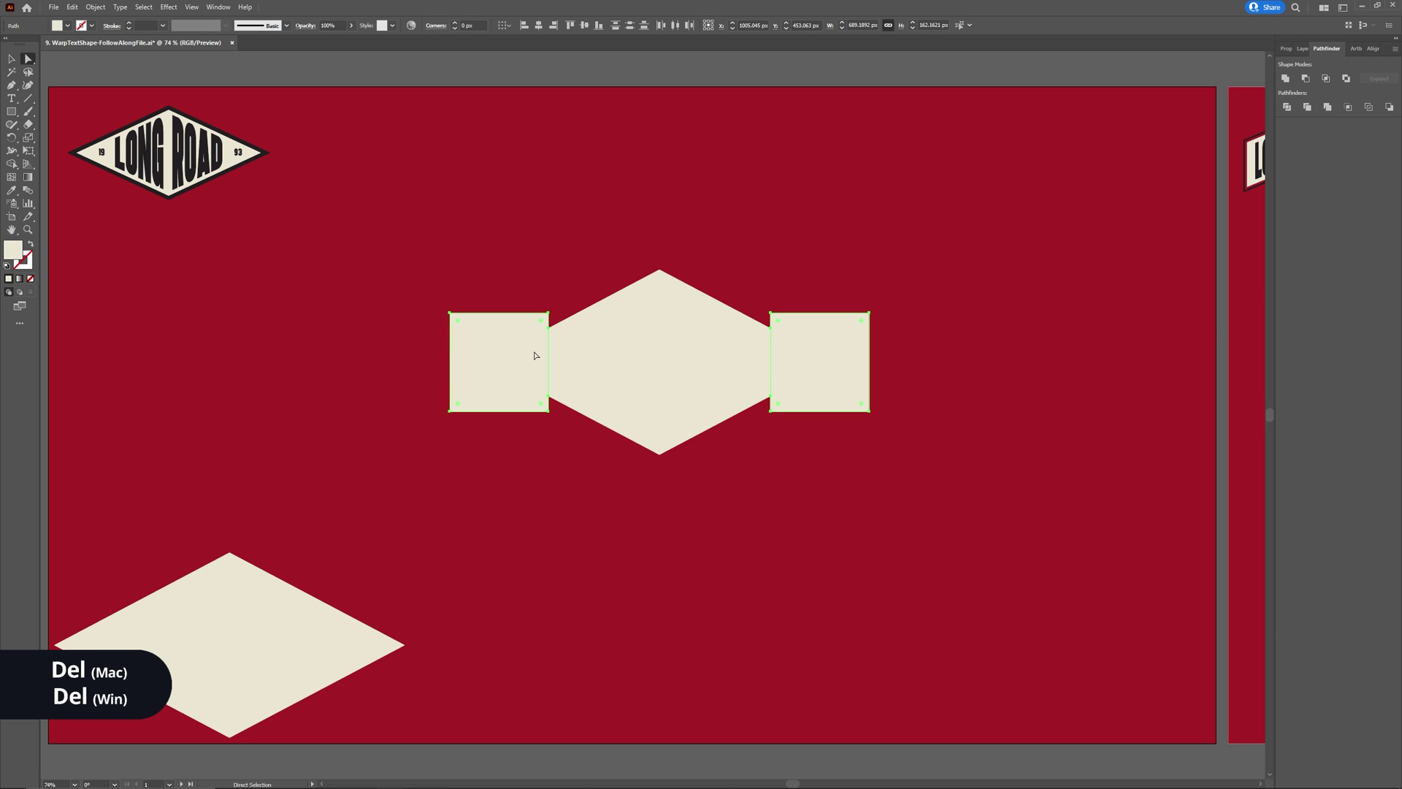
key("Delete")
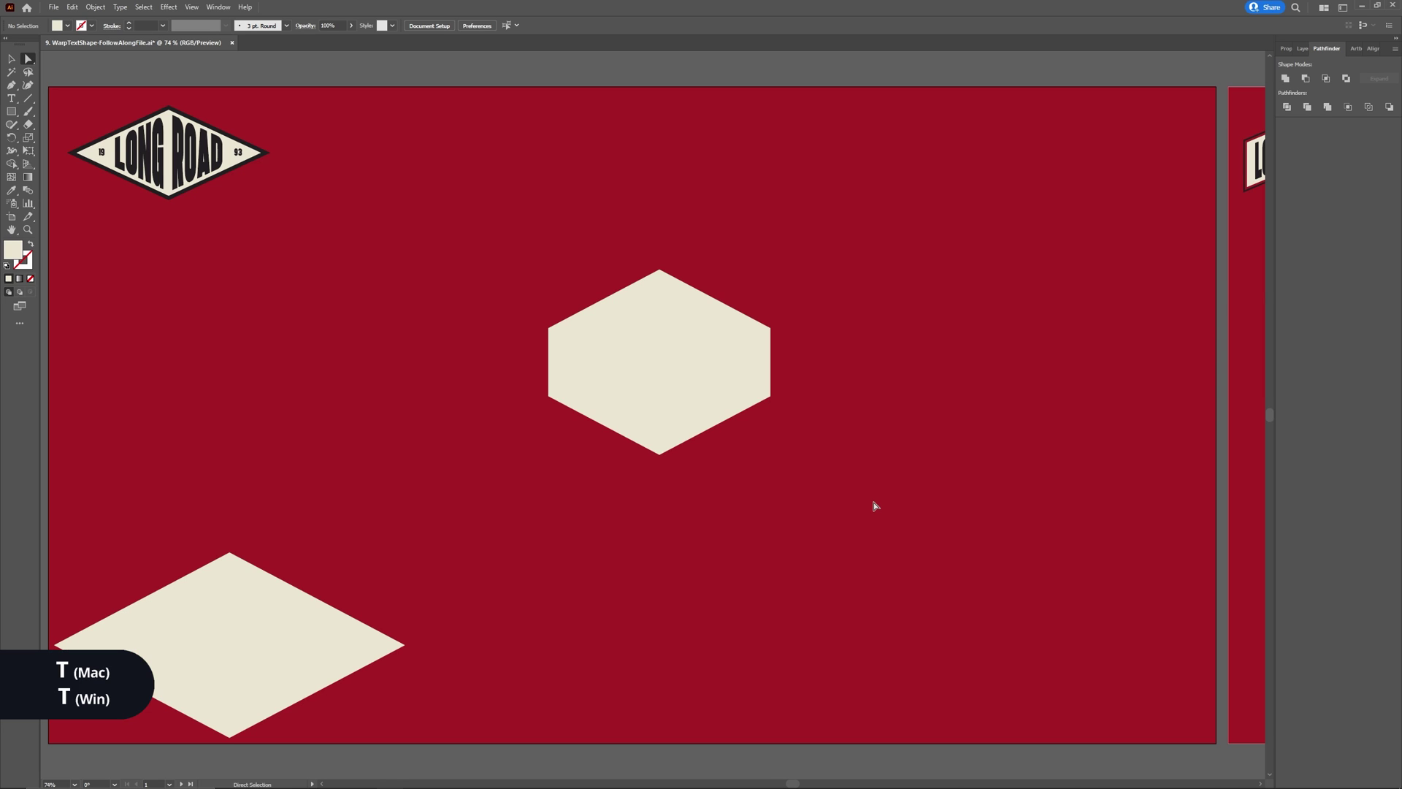
Add the text LONG ROAD in Moda Regular above the hexagon and enlarge it to about 70 pt
key("t")
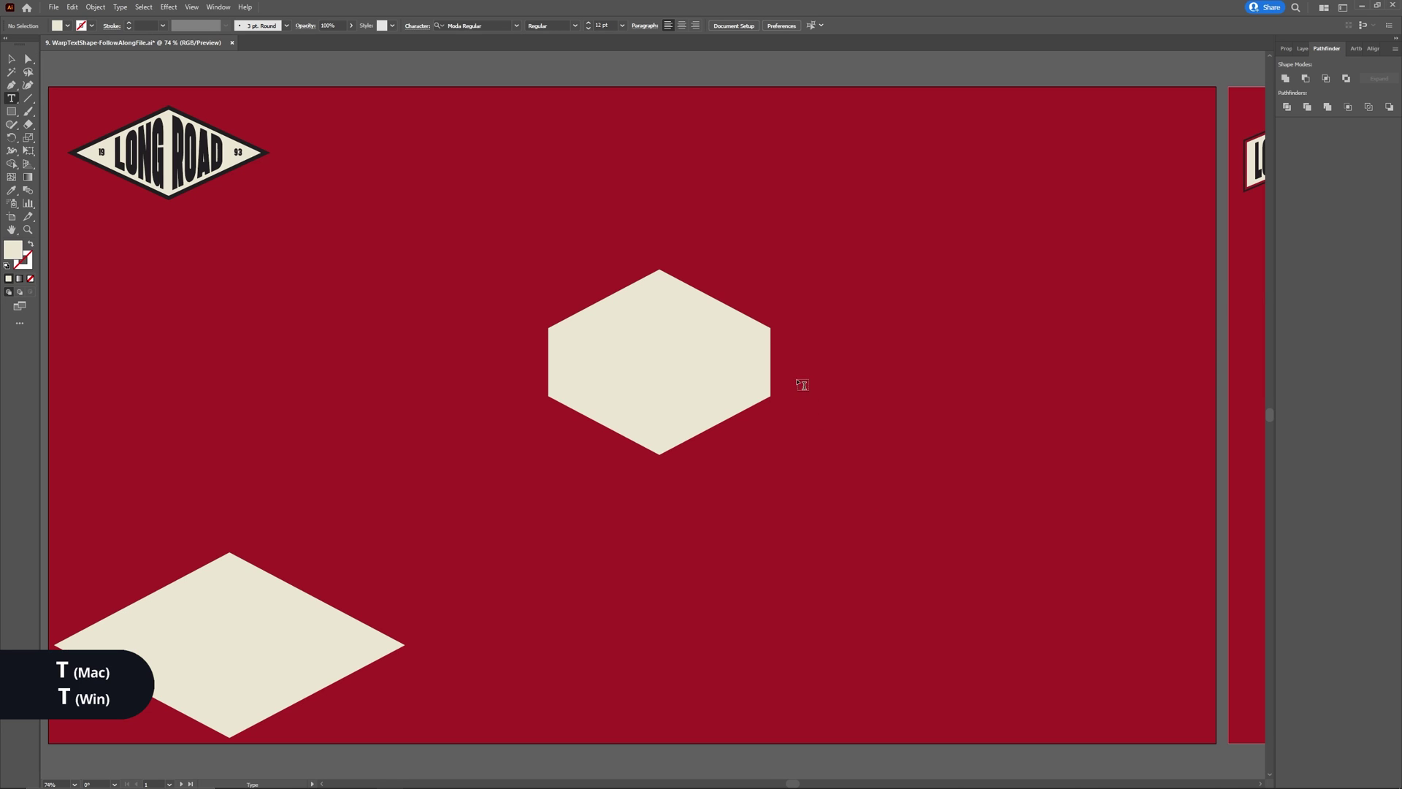
left_click(574, 156)
key("BackSpace")
type("LONG ROAD")
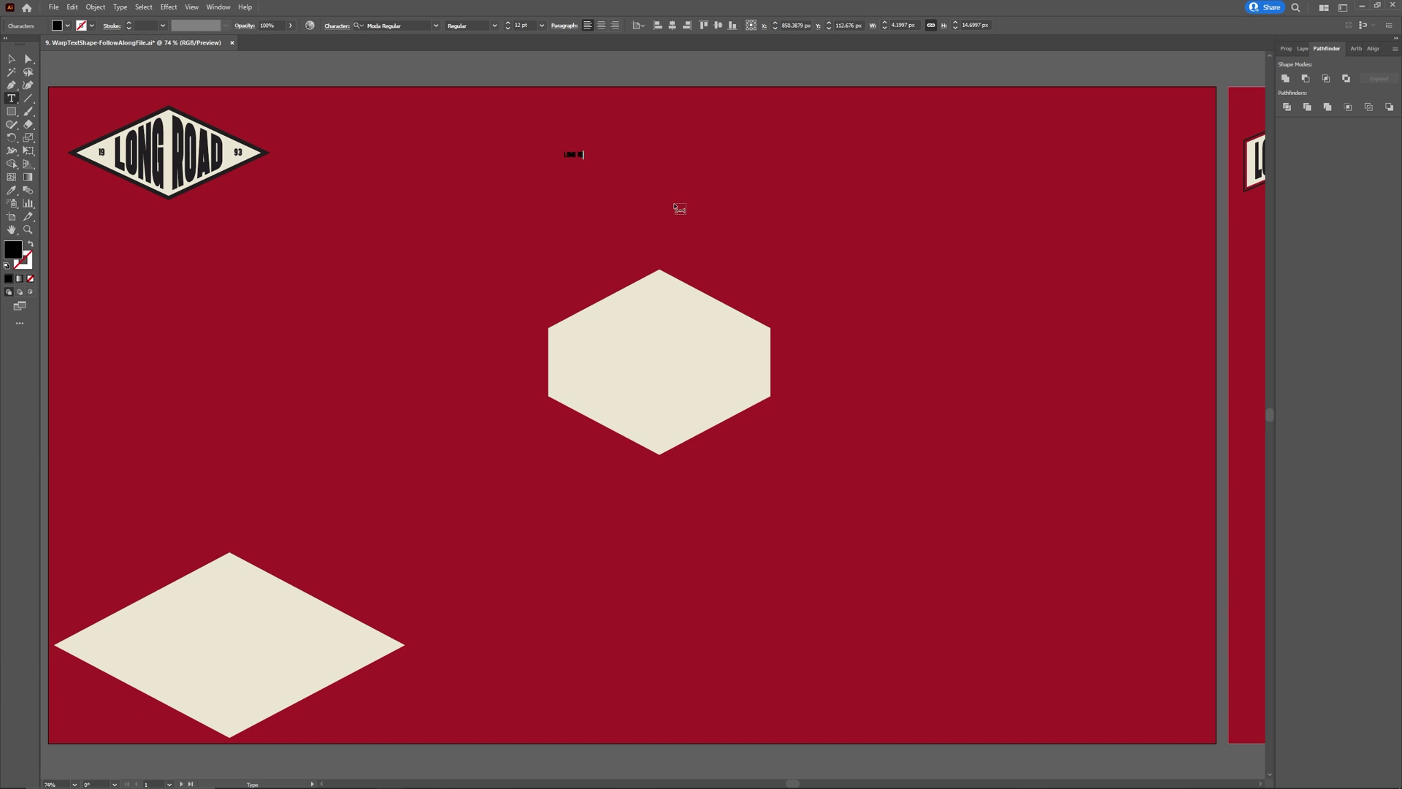
left_click(23, 62)
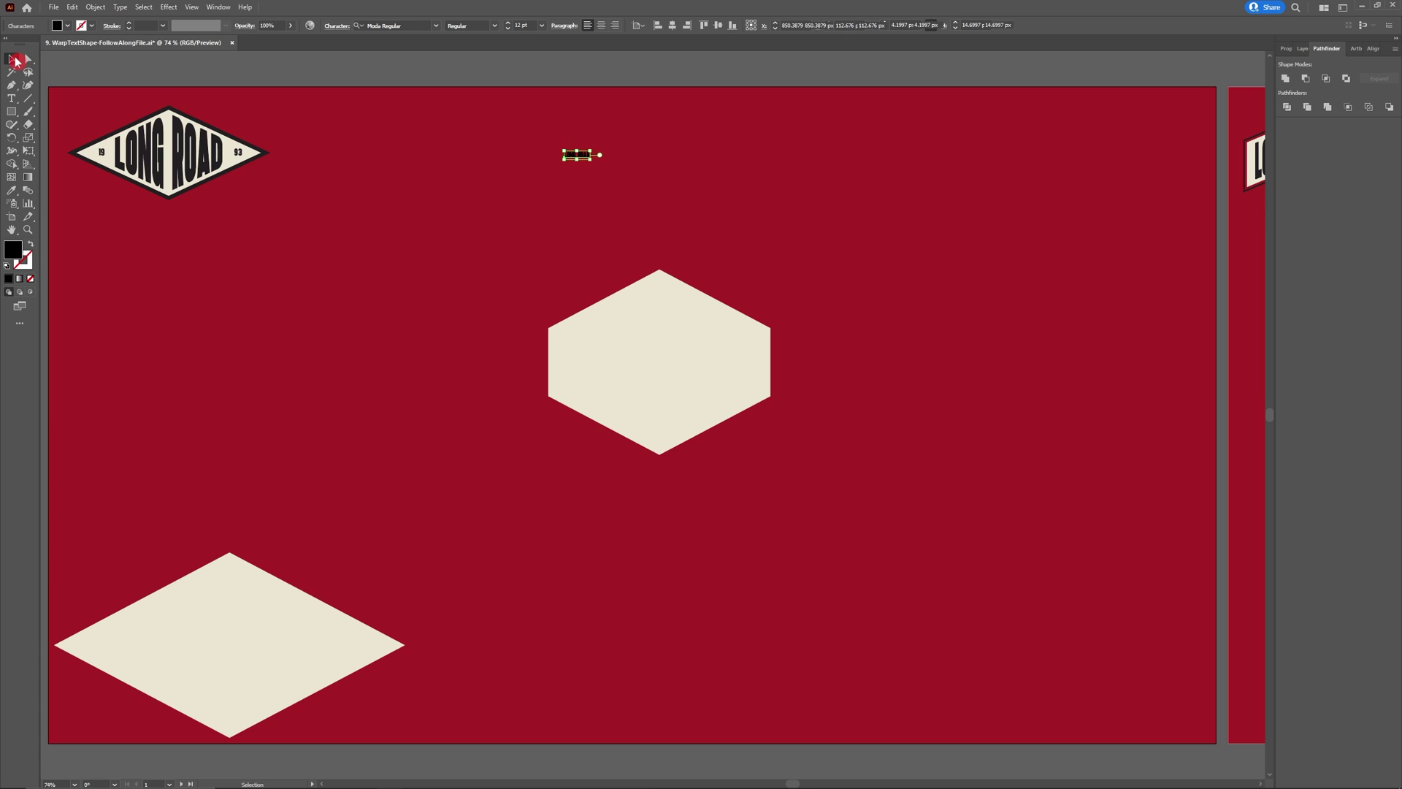
left_click_drag(593, 160, 736, 204)
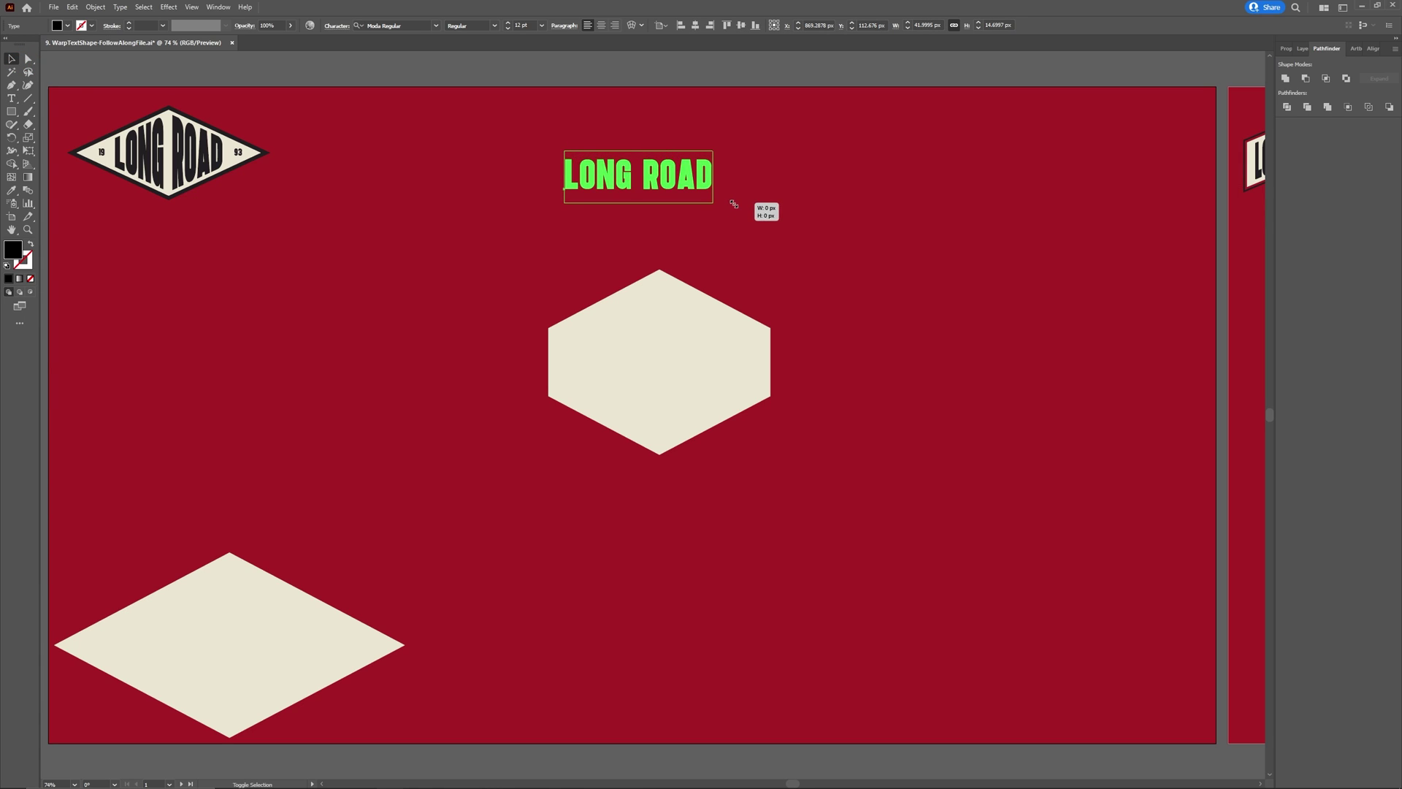
Sample the example logo's dark lettering color for the LONG ROAD text and place the text at the hexagon's center
left_click_drag(671, 169, 556, 247)
key("i")
left_click(182, 157)
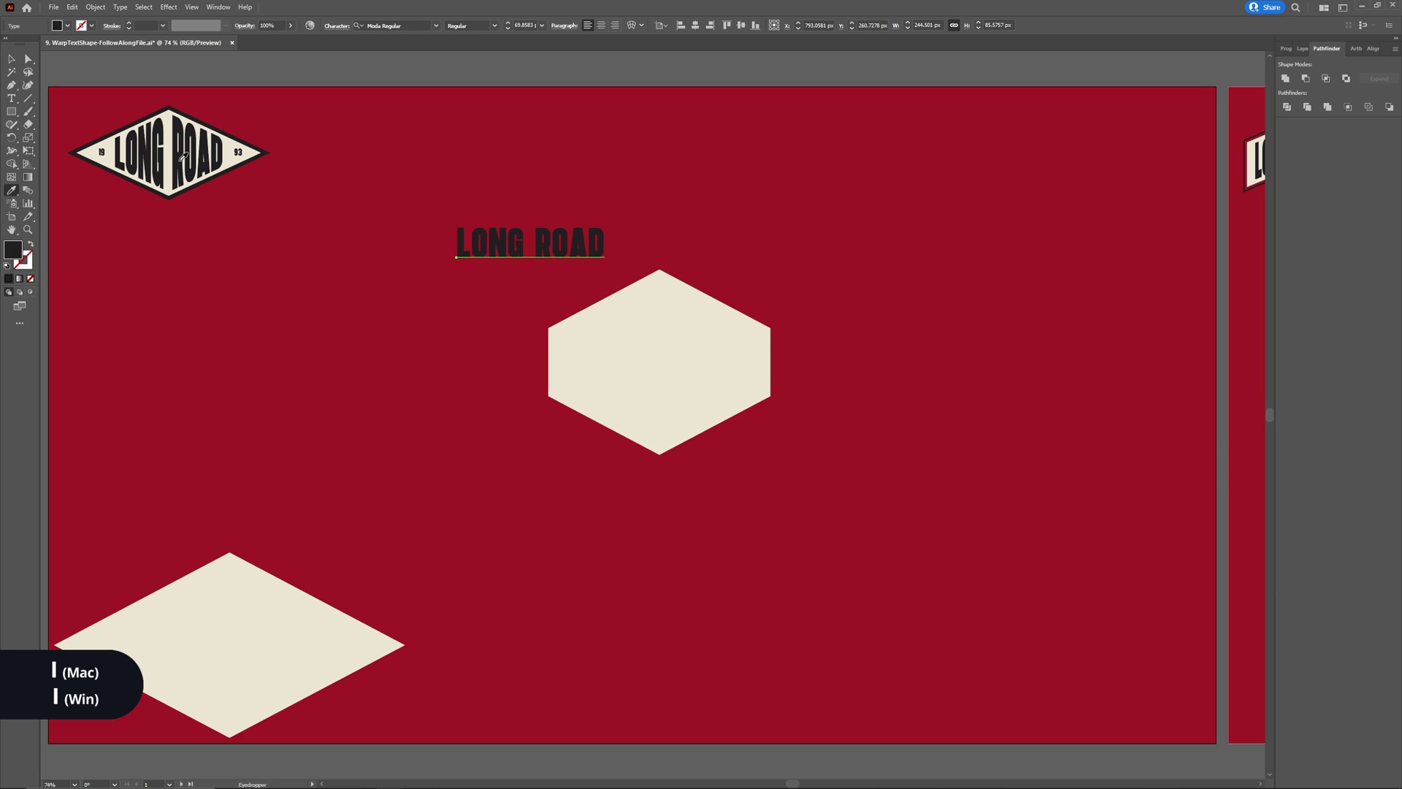
key("v")
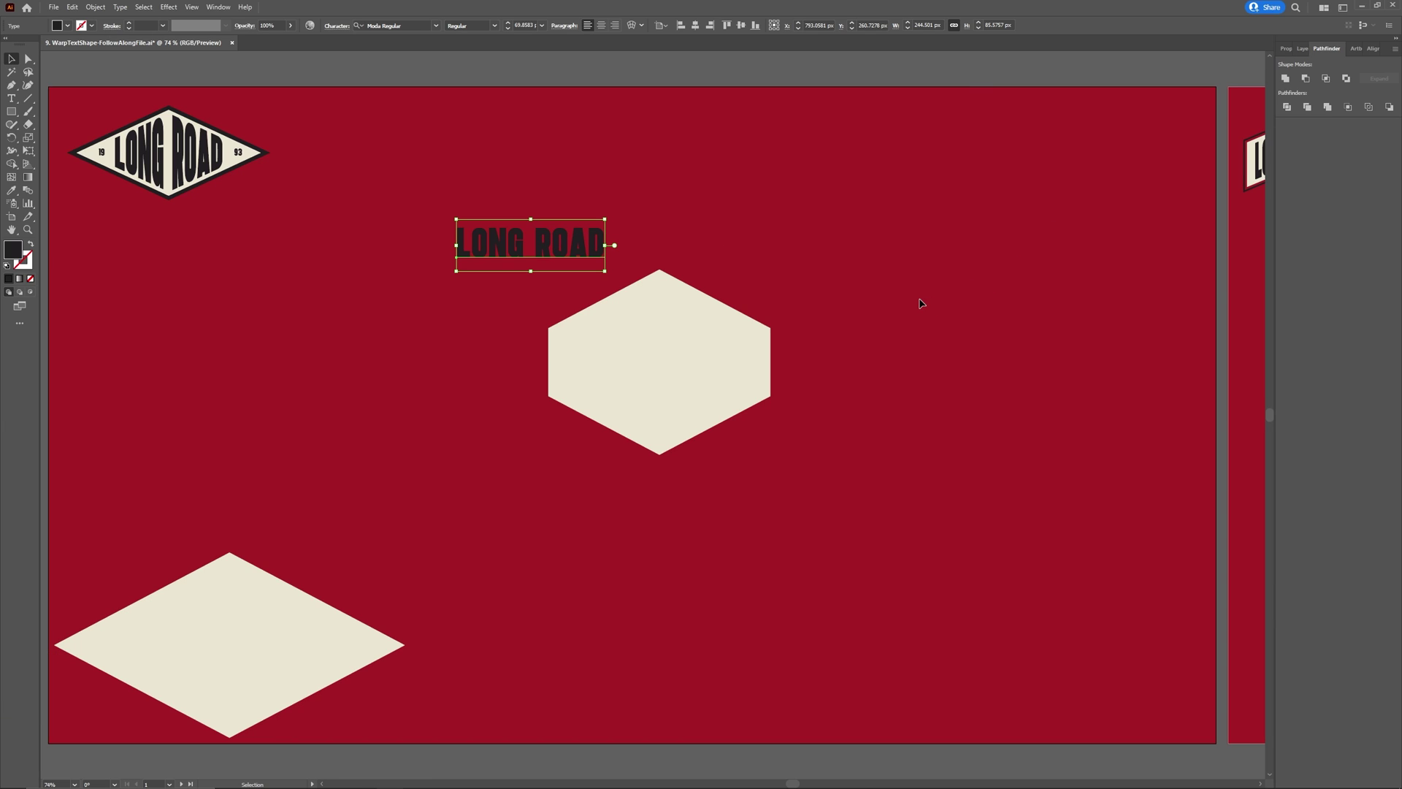
left_click_drag(593, 258, 705, 363)
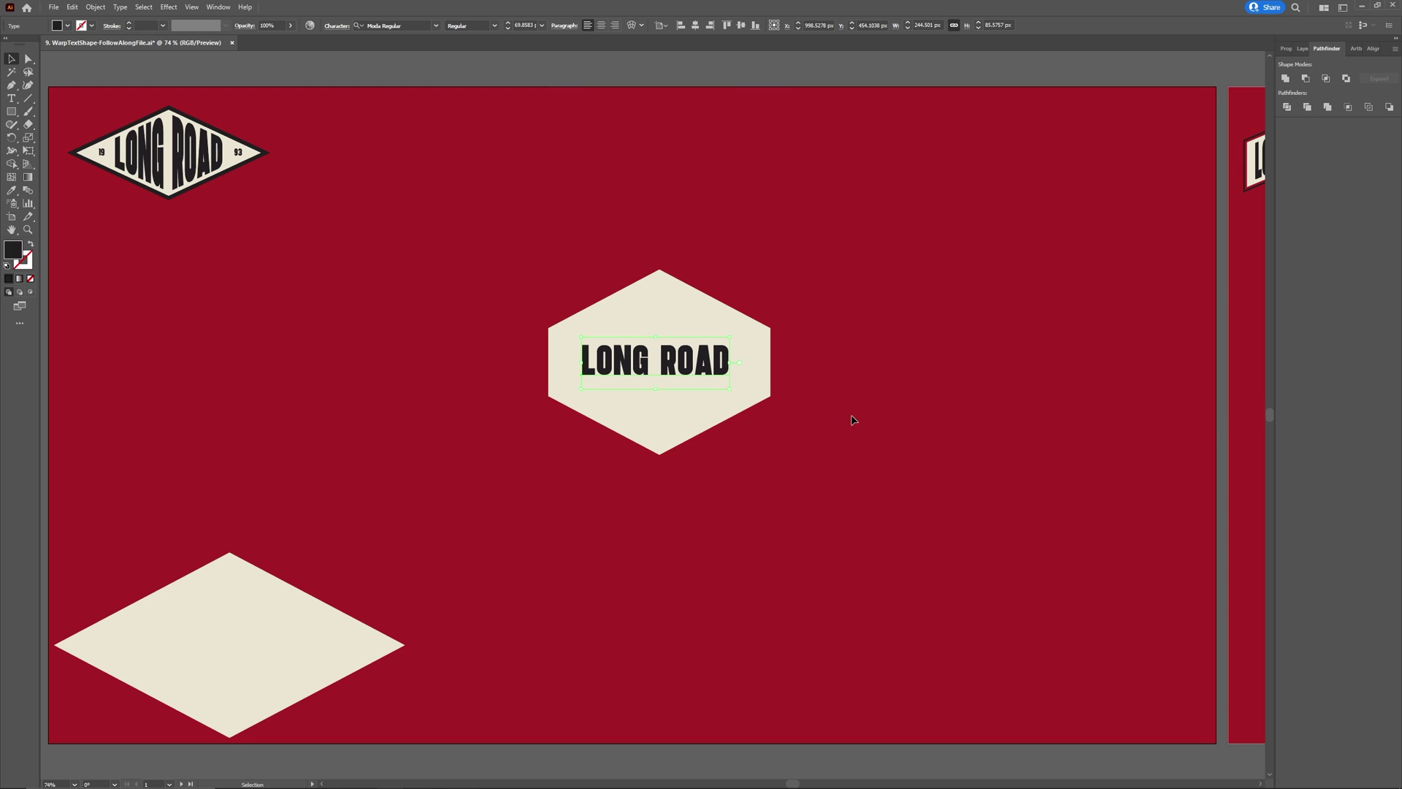
left_click(851, 418)
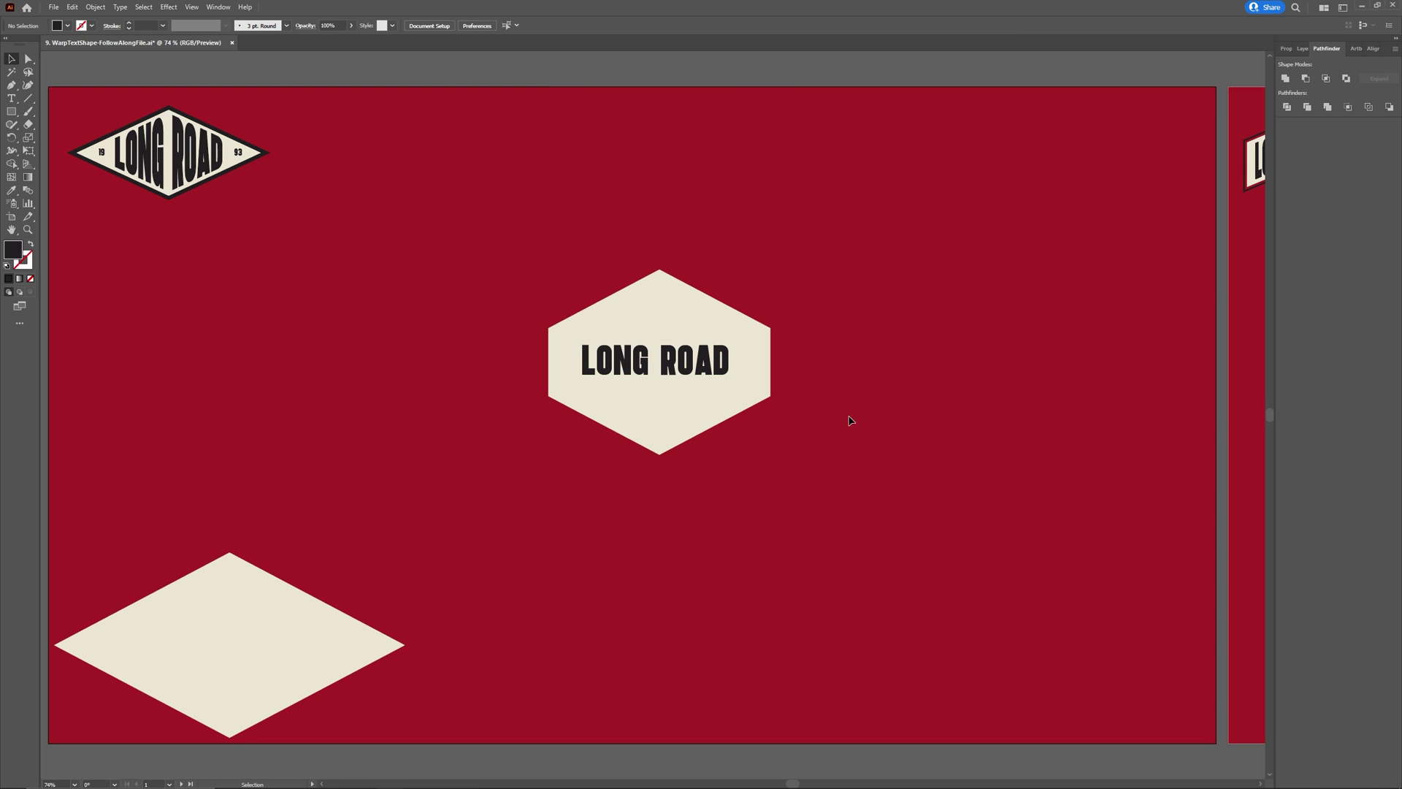
Bring the cream hexagon to the front so it lies above the LONG ROAD text
left_click(757, 383)
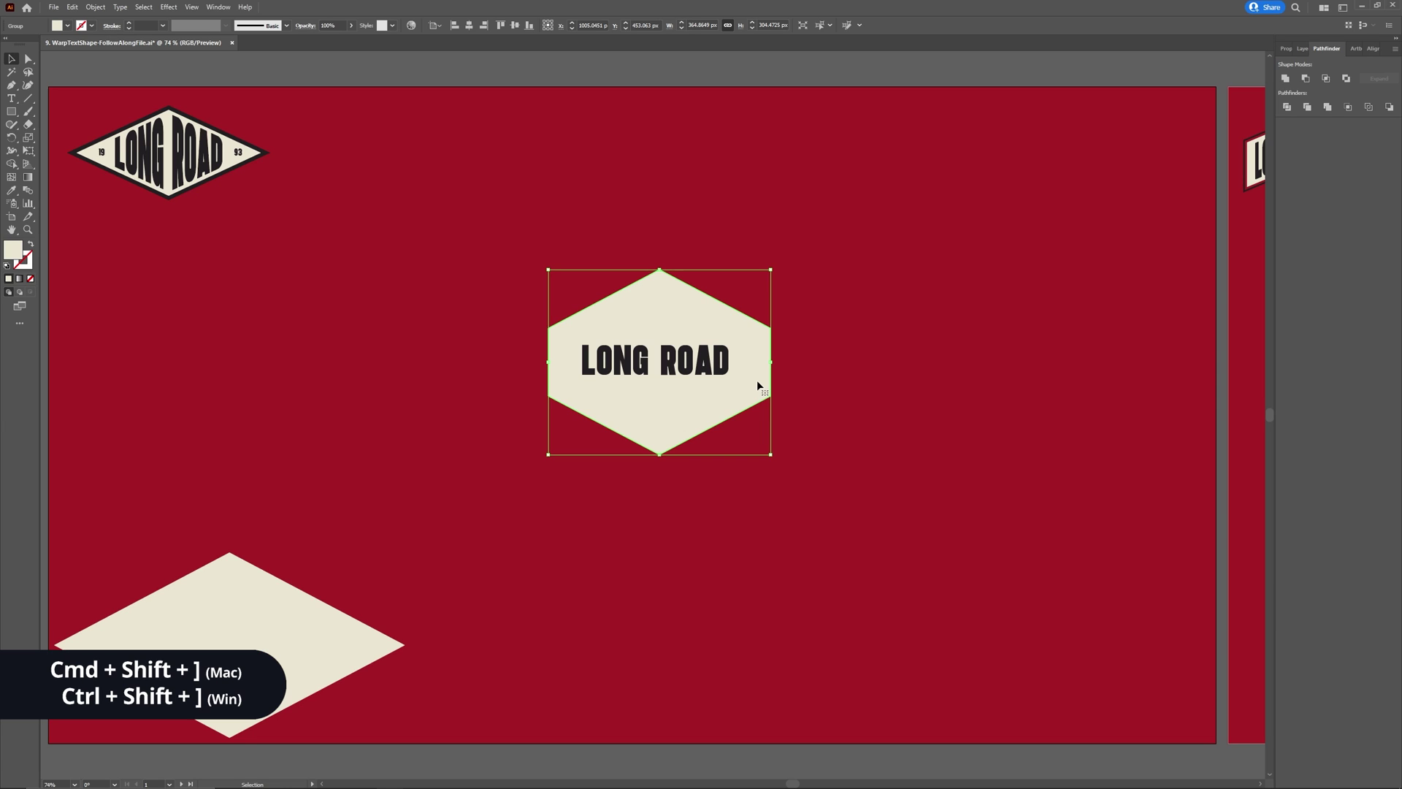
left_click(758, 385, "ctrl")
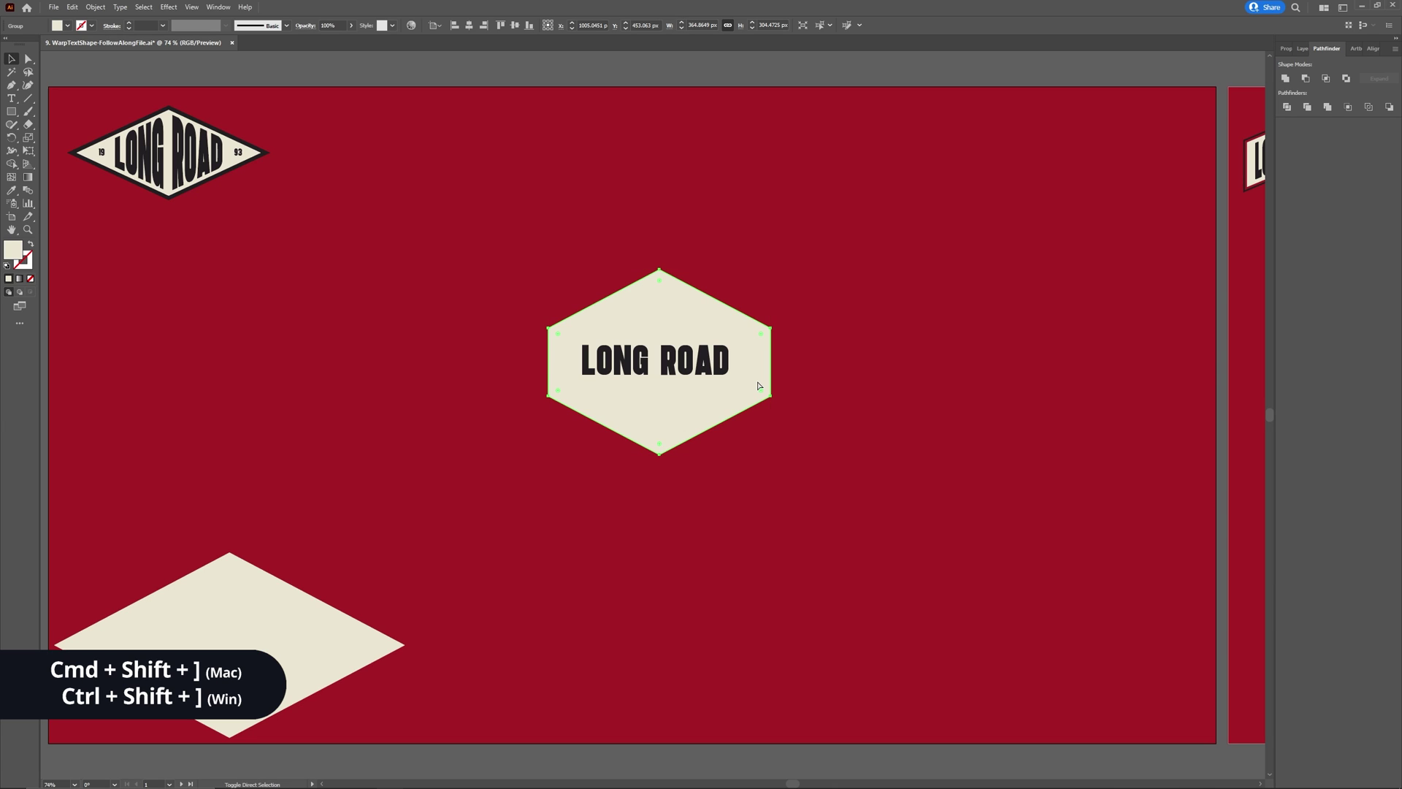
key("ctrl+shift+bracketright")
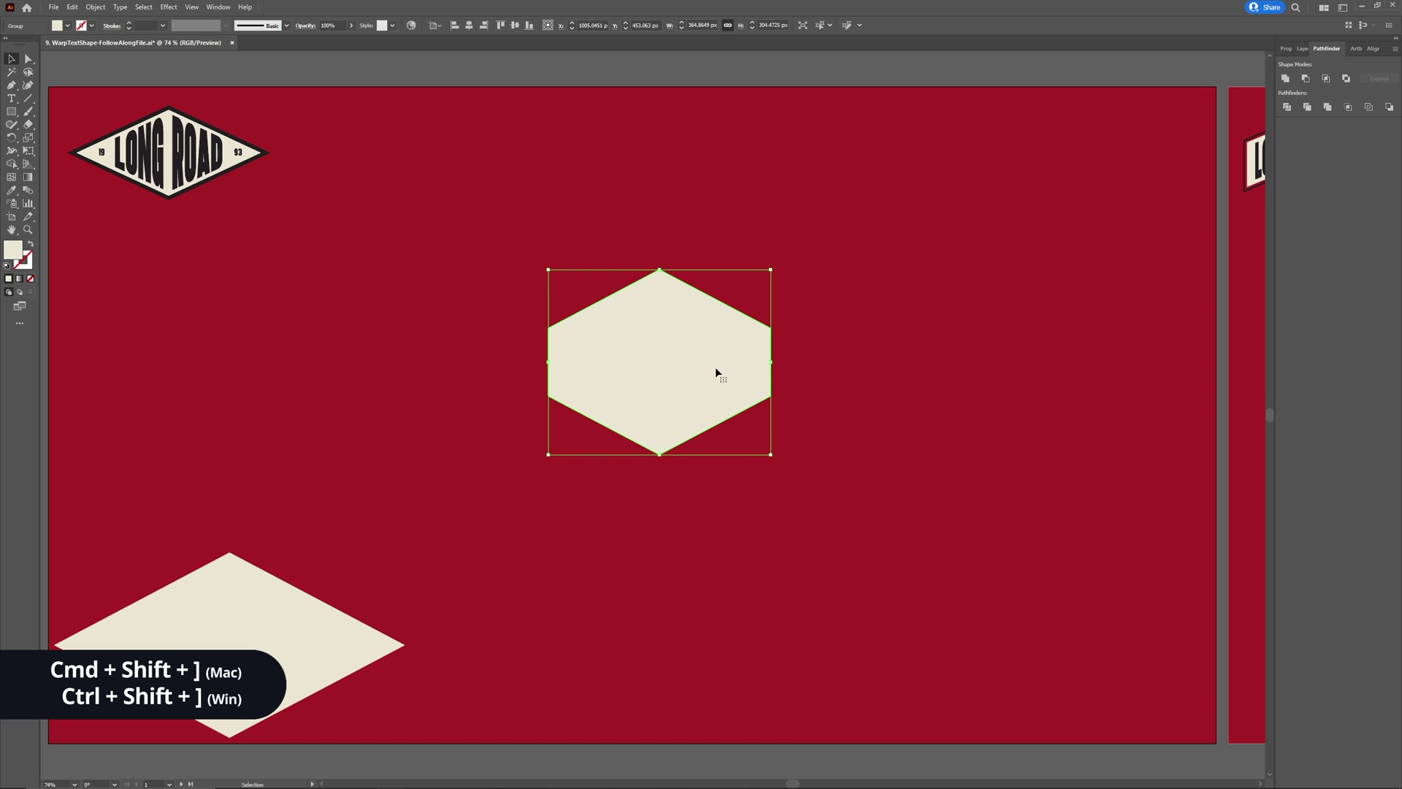
Warp the LONG ROAD text into the hexagon with Envelope Distort, using the hexagon as the top object
left_click_drag(472, 227, 879, 519)
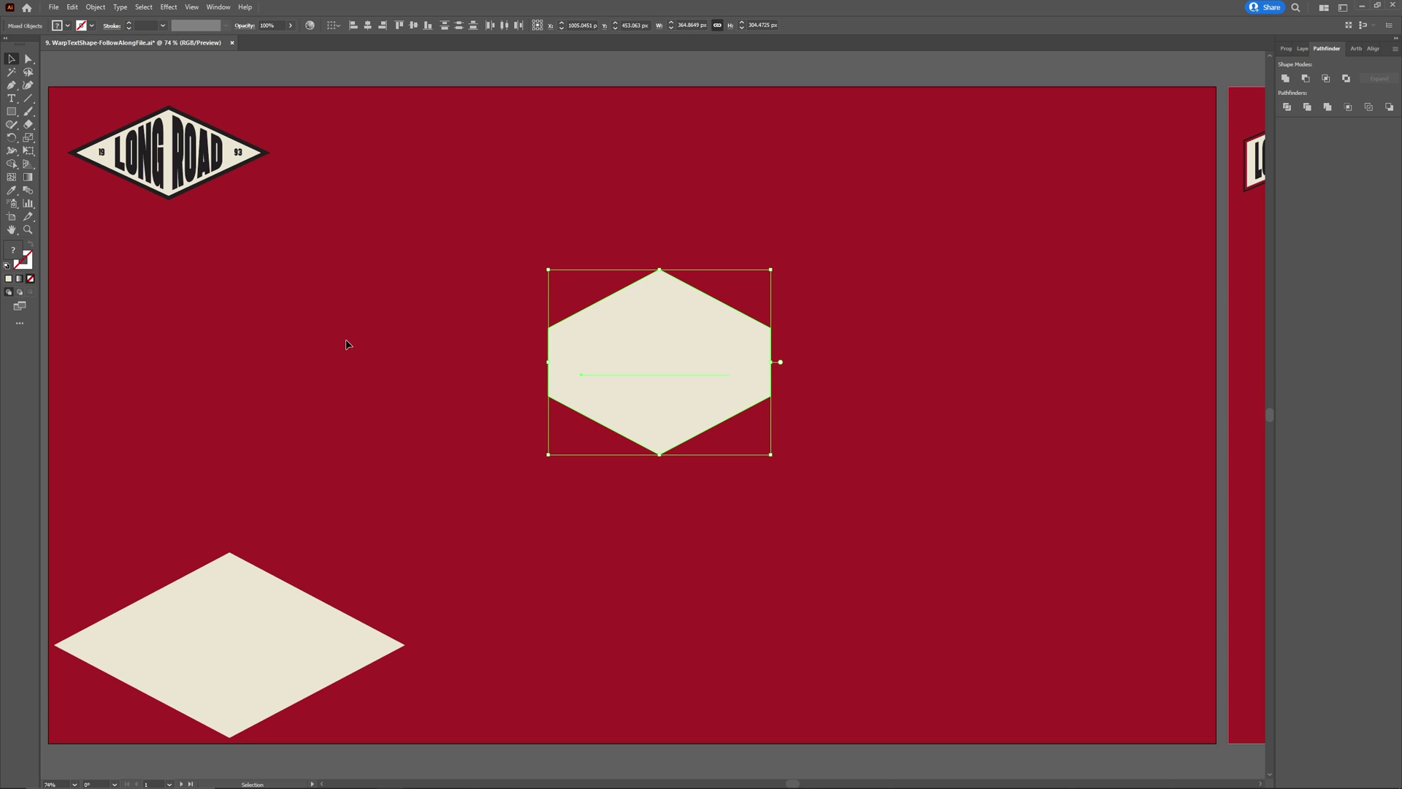
left_click(96, 27)
left_click(95, 6)
left_click(162, 329)
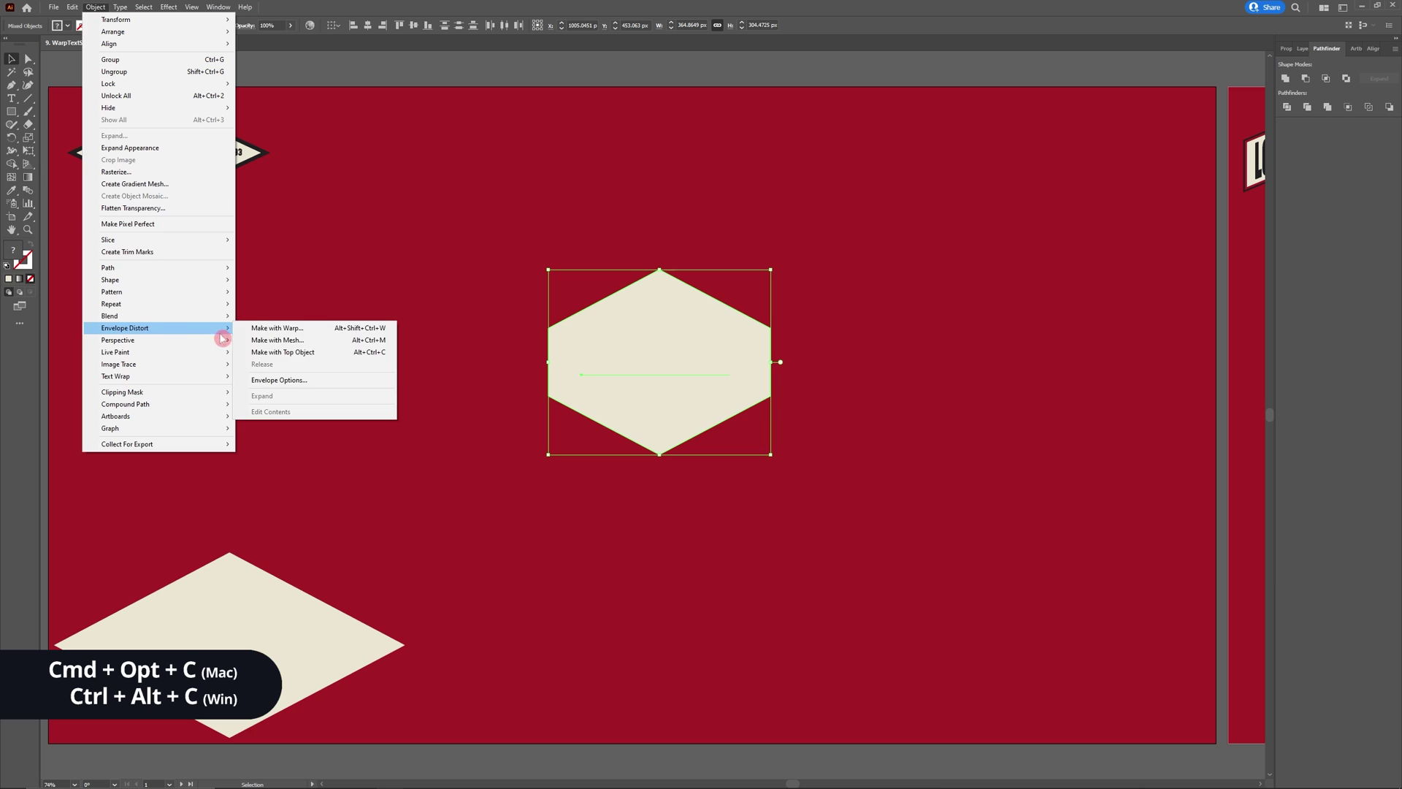
left_click(326, 356)
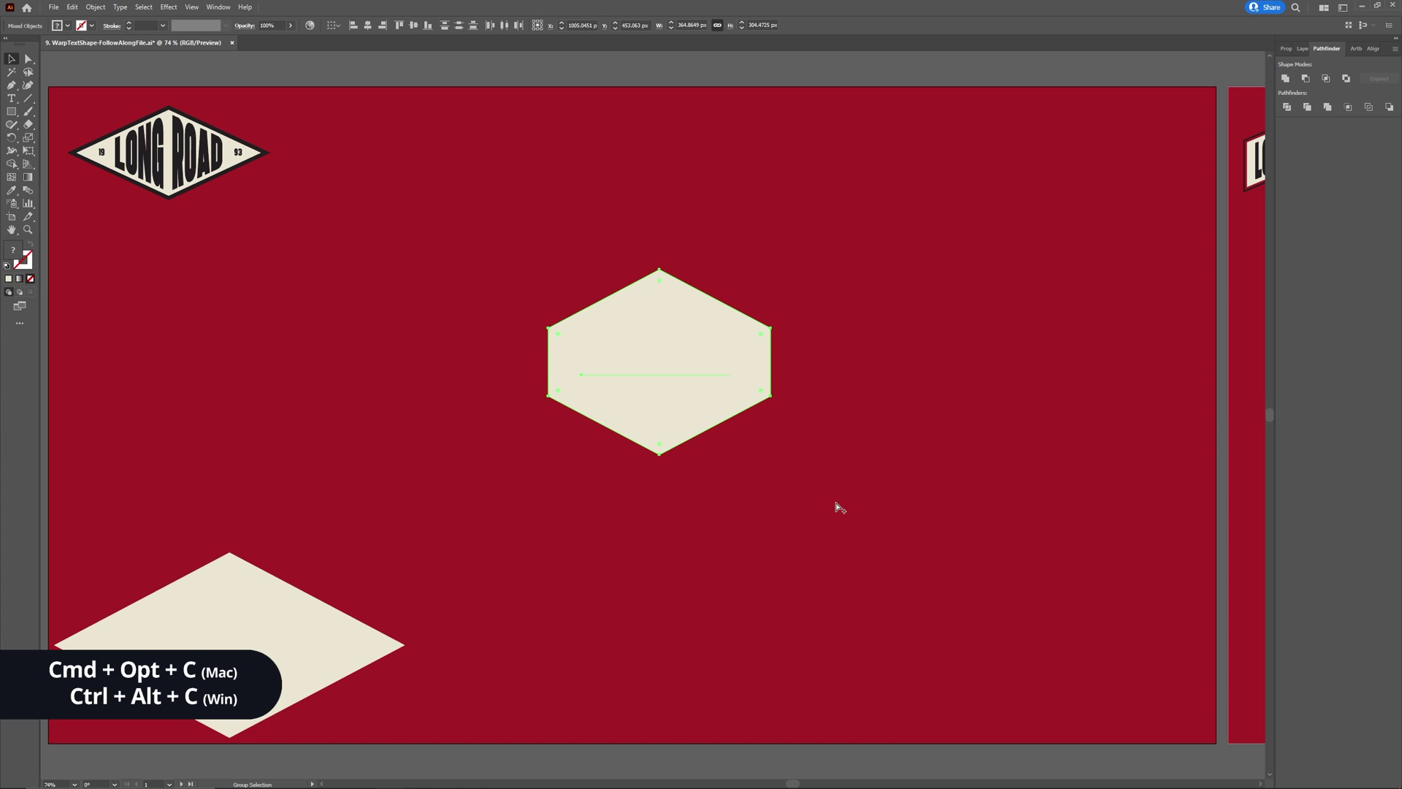
key("ctrl+alt+c")
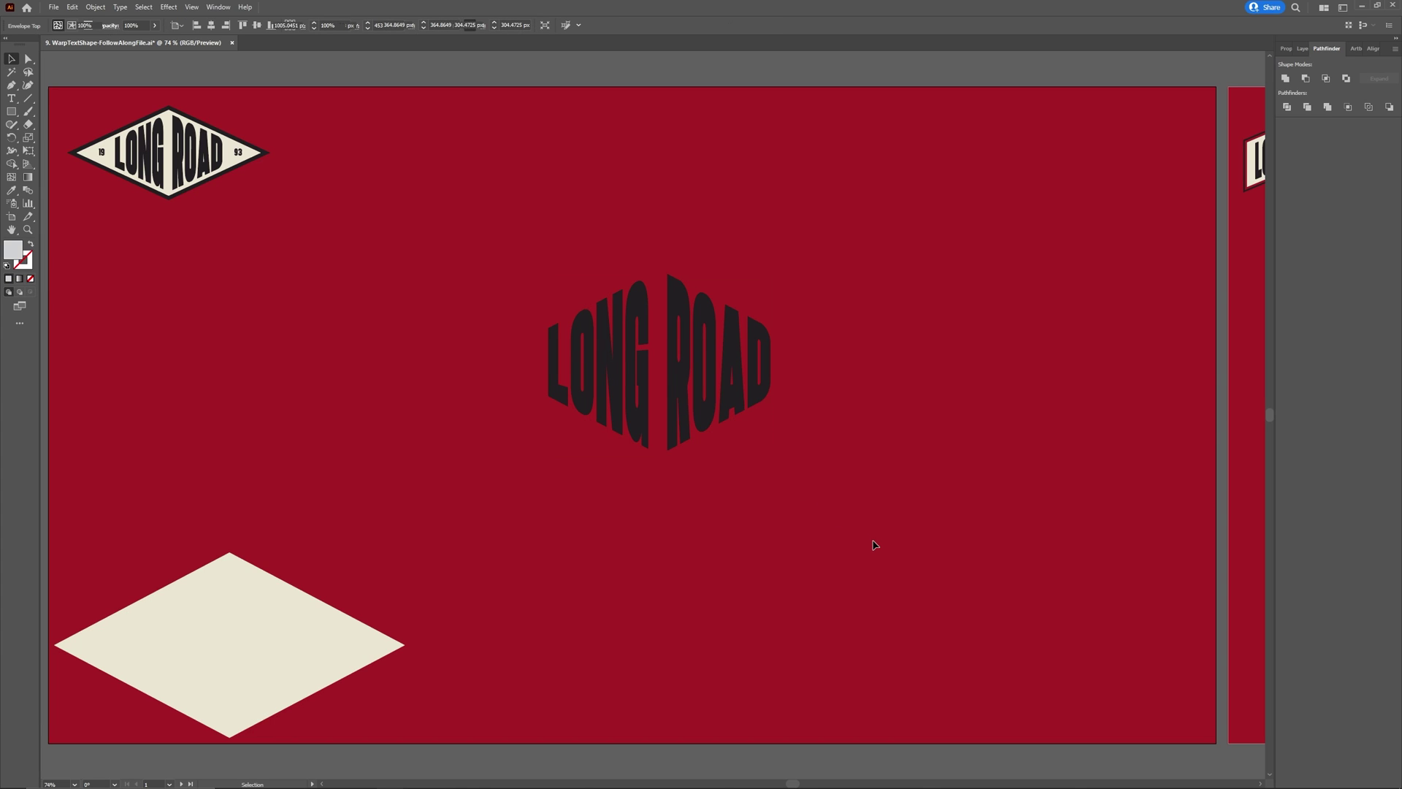
left_click(869, 542)
key("v")
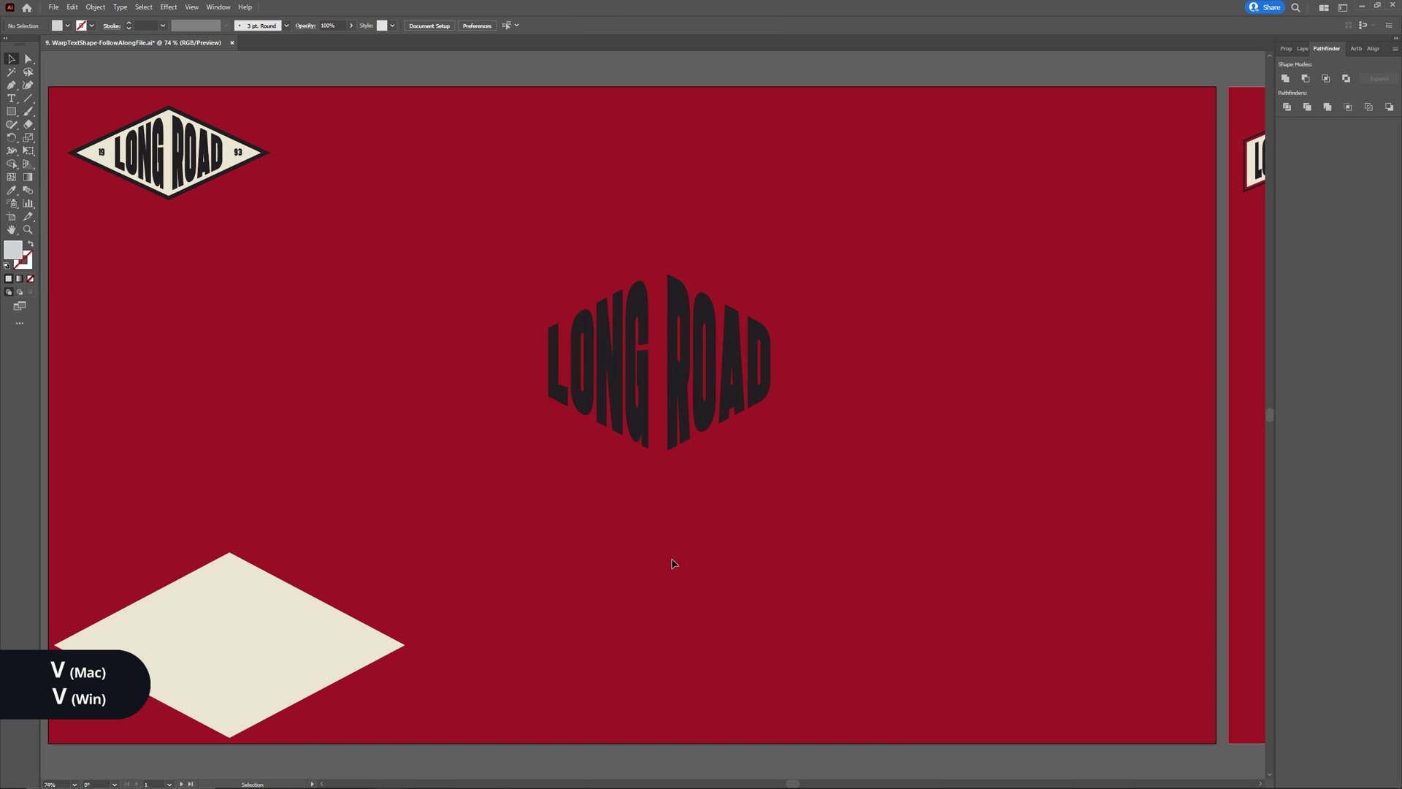
Move the cream diamond behind the warped LONG ROAD lettering and scale it up proportionally to about 632 by 334 px
left_click_drag(320, 640, 743, 356)
left_click_drag(837, 361, 860, 357)
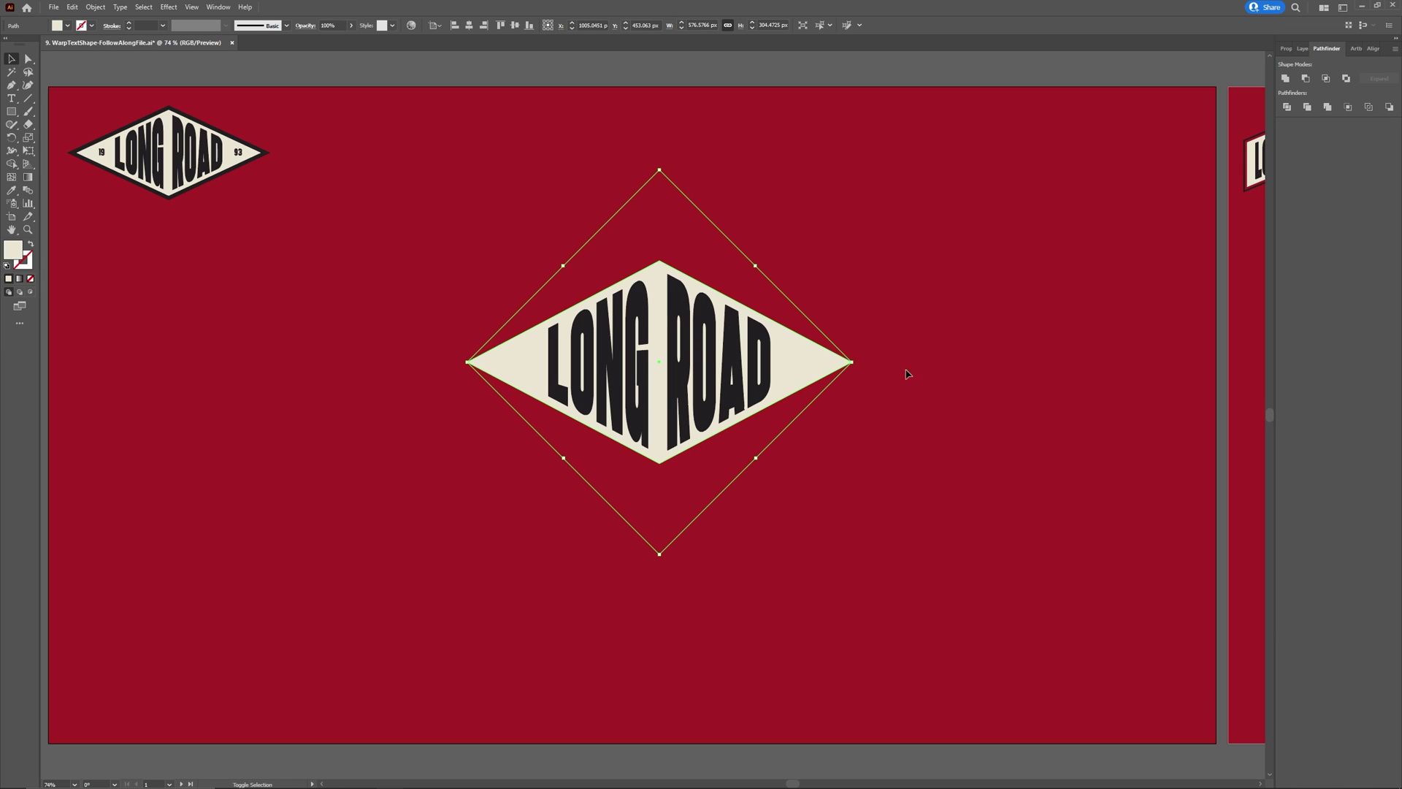
left_click(929, 412)
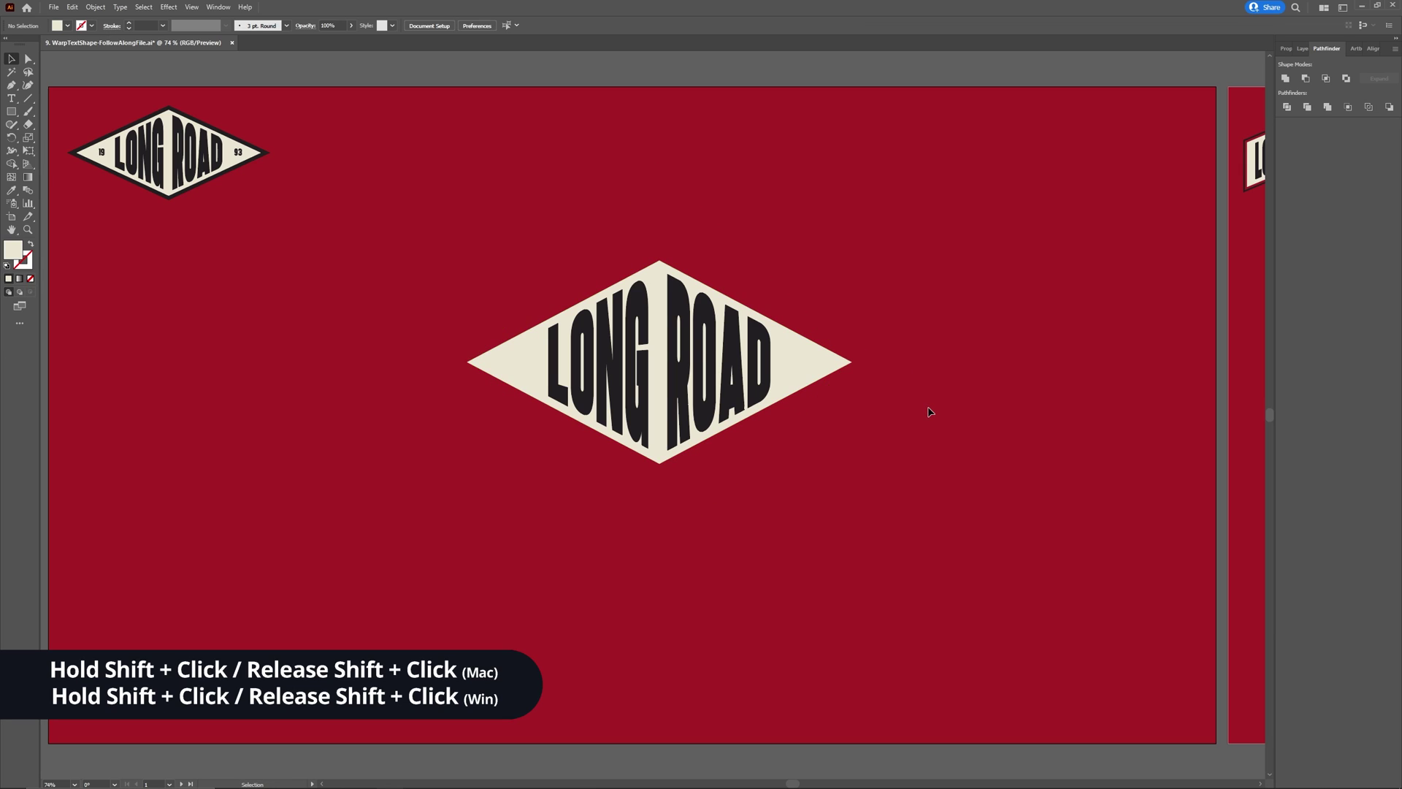
Center the warped lettering horizontally and vertically on the diamond, using the diamond as the key object
left_click(711, 392, "shift")
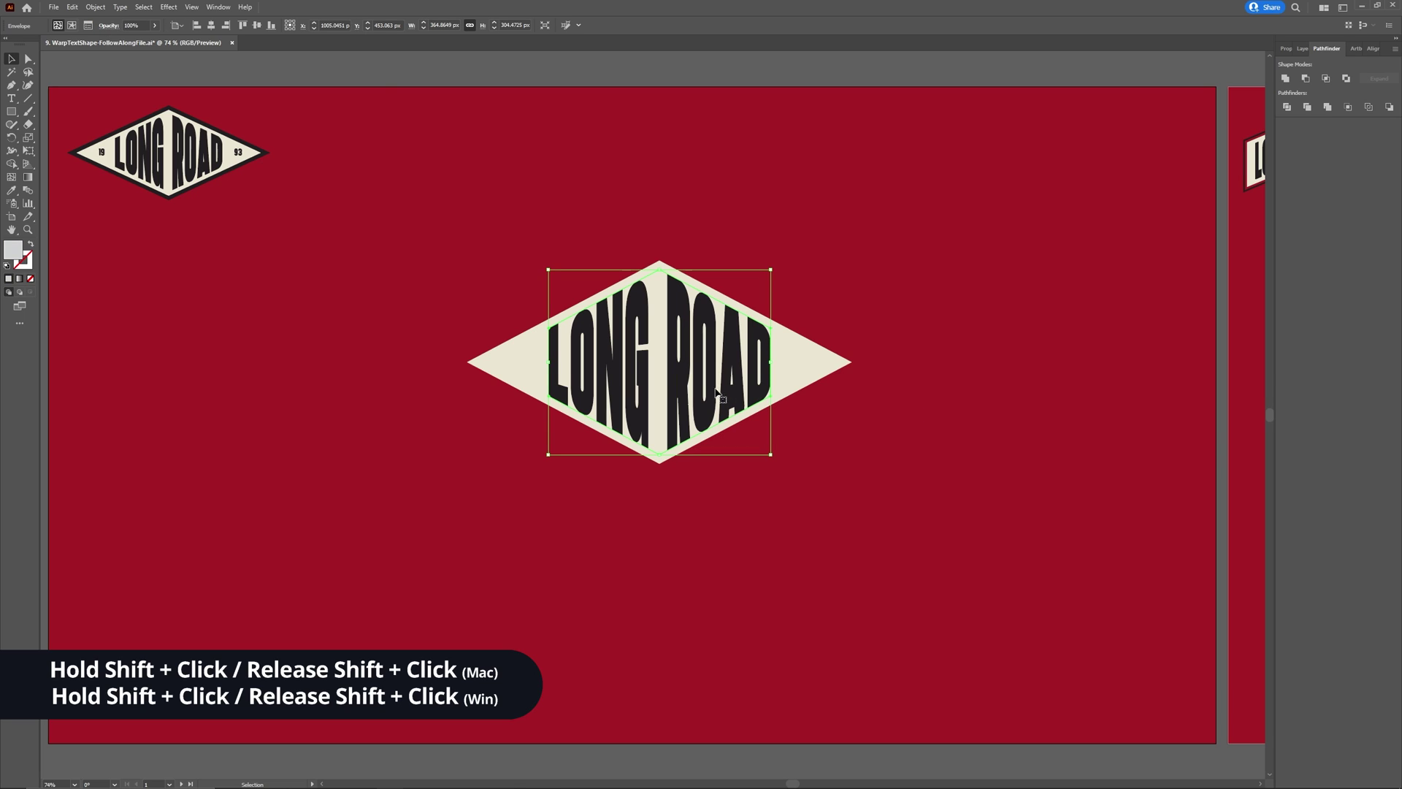
left_click(799, 373, "shift")
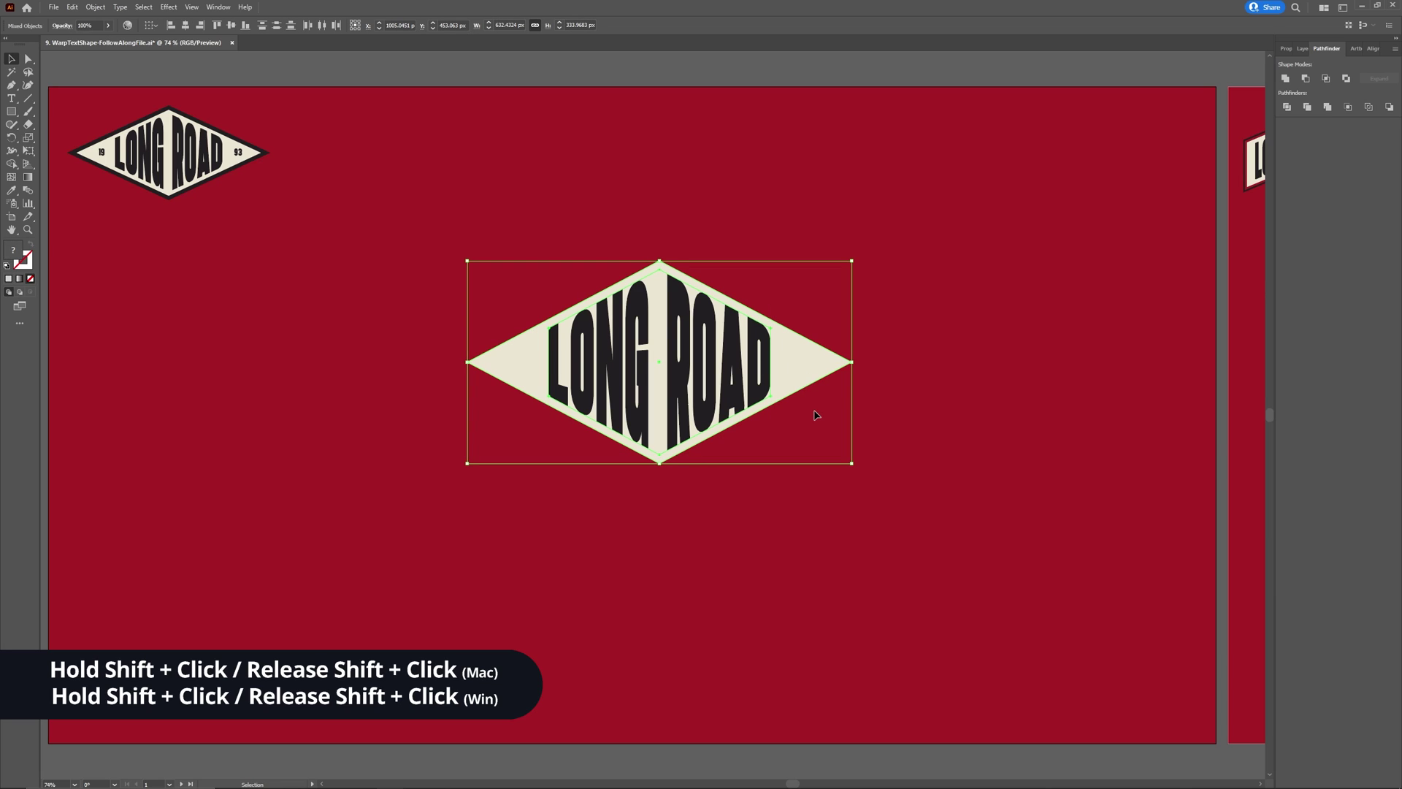
left_click(806, 364)
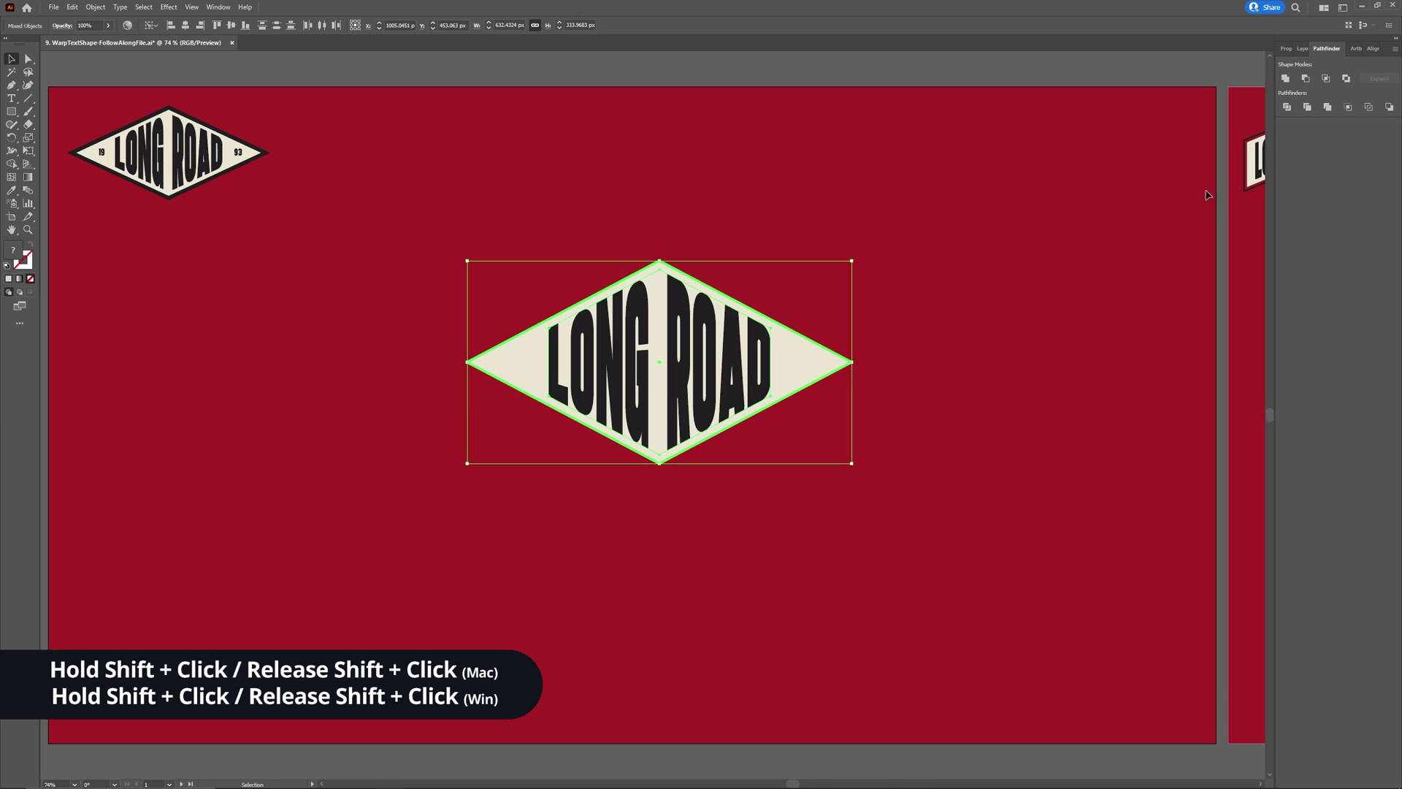
left_click(1371, 50)
left_click(1301, 78)
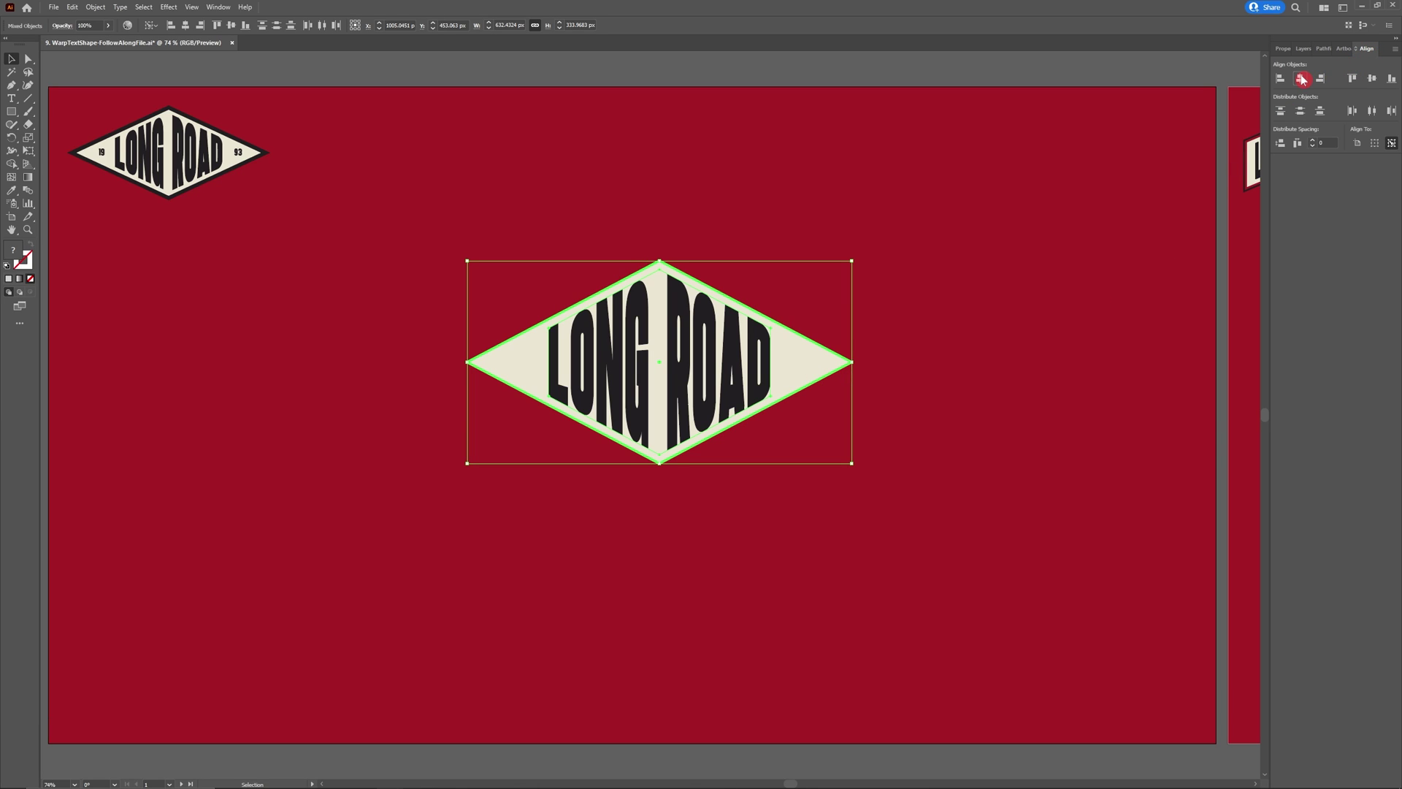
left_click(1371, 79)
left_click(918, 438)
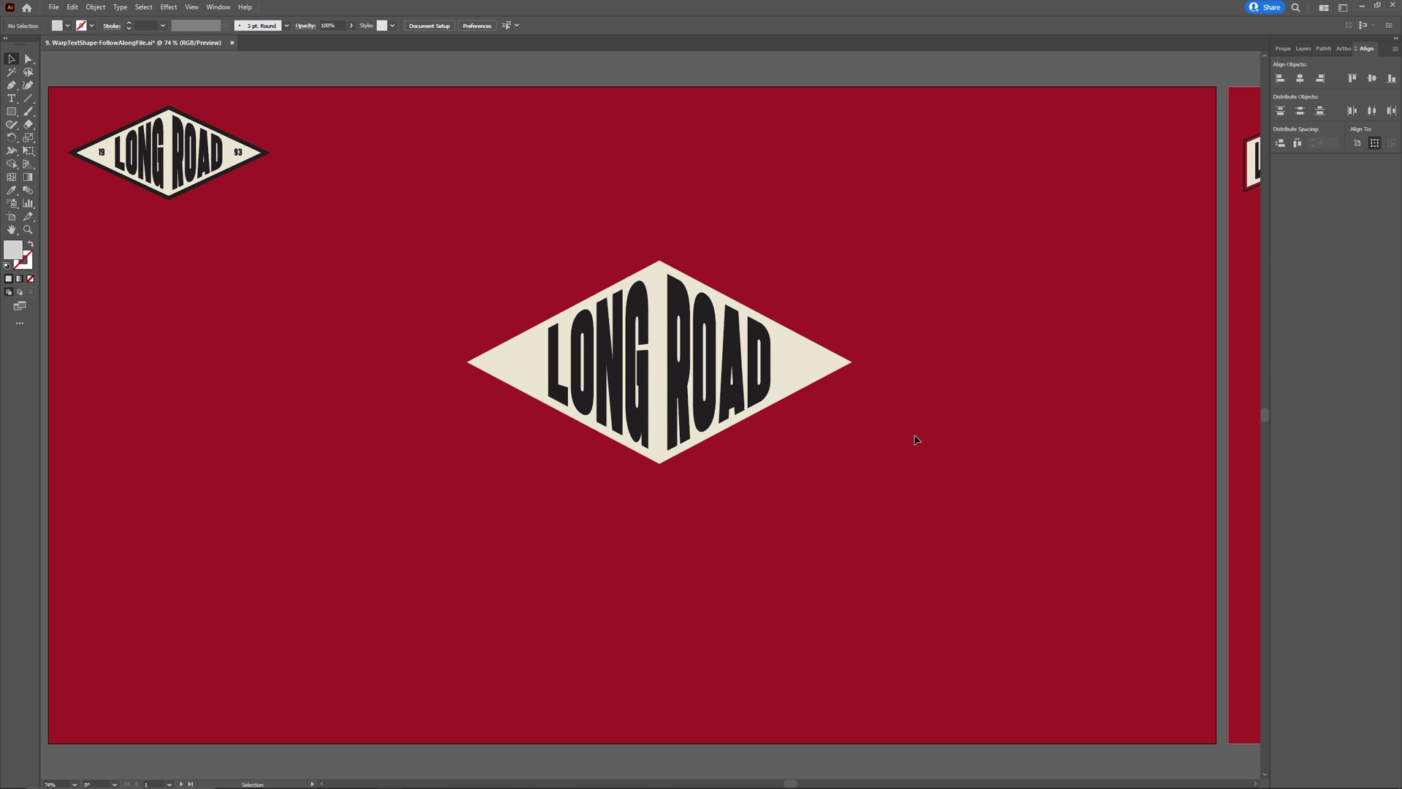
Paste a copy of the cream diamond behind the original and enlarge it from its center to about 735 px wide
left_click(820, 373)
key("a")
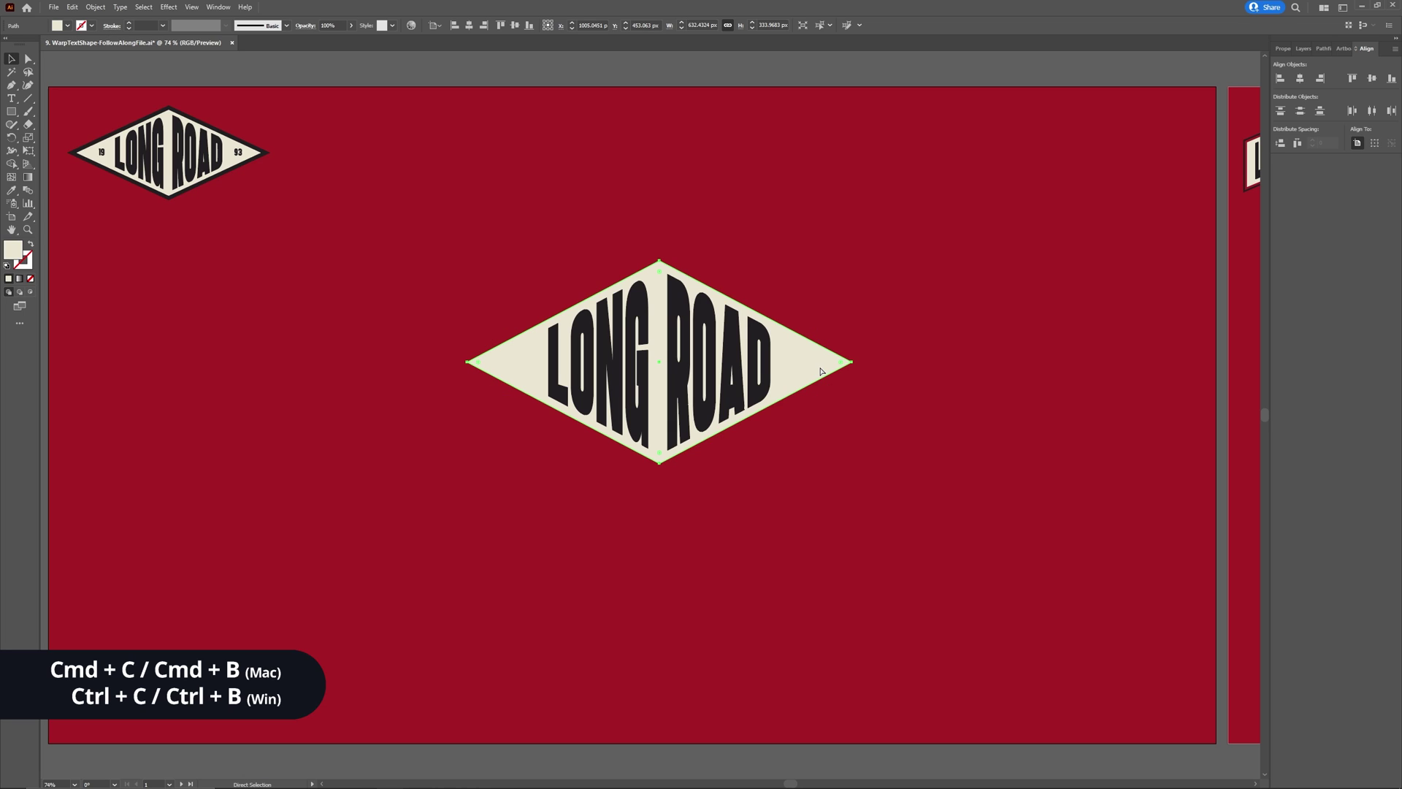
key("v")
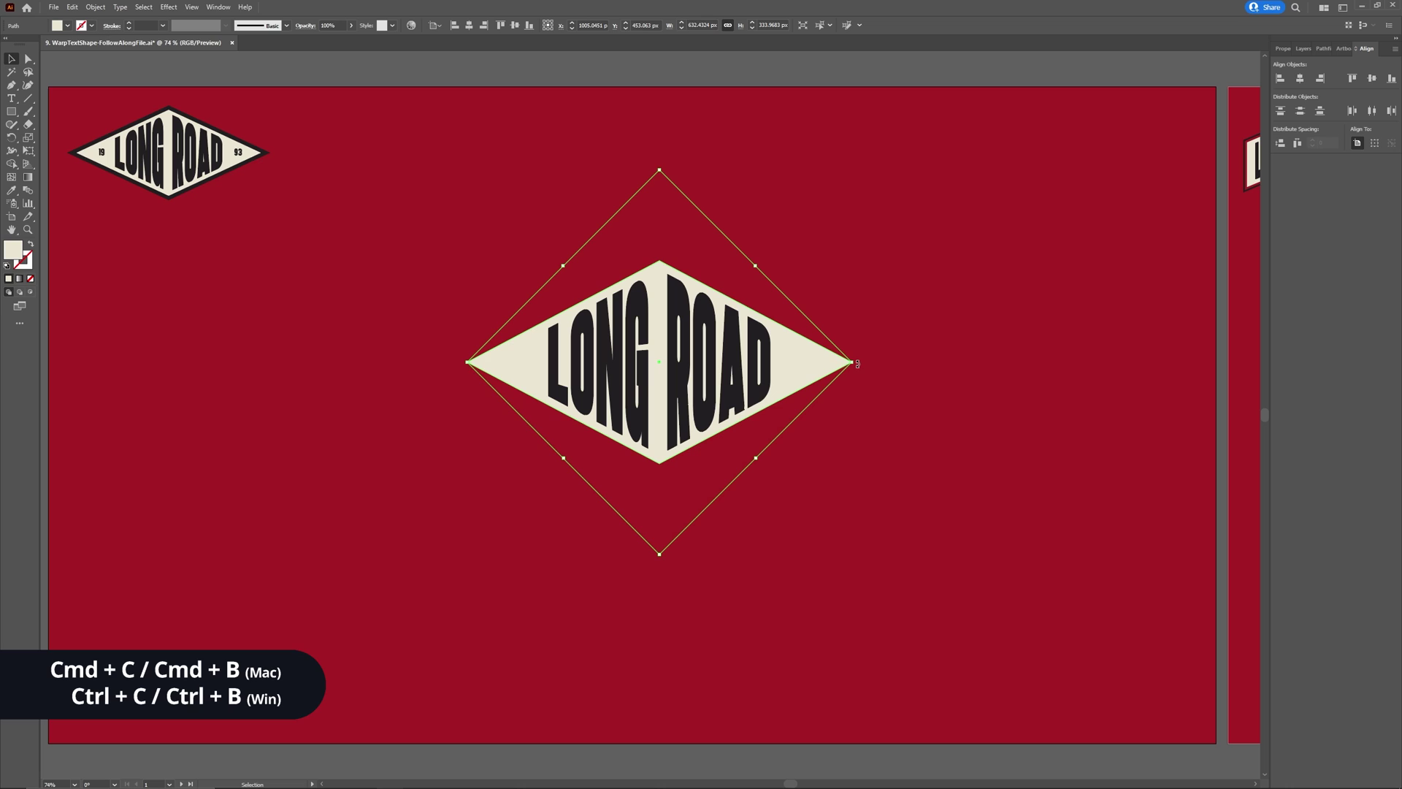
left_click_drag(856, 364, 887, 361)
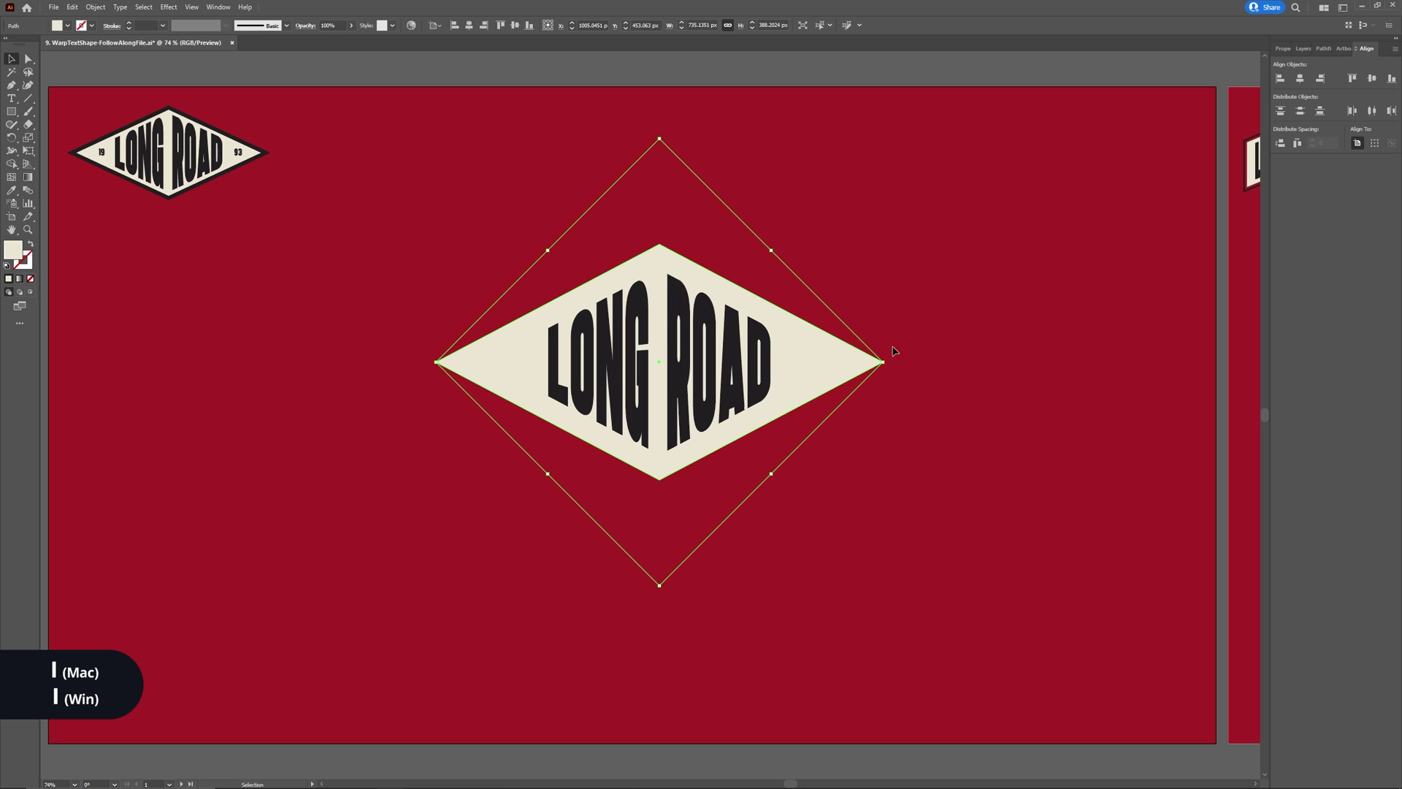
Fill the back diamond with the lettering's sampled dark color and reduce it to about 708 px wide for a thinner border
key("i")
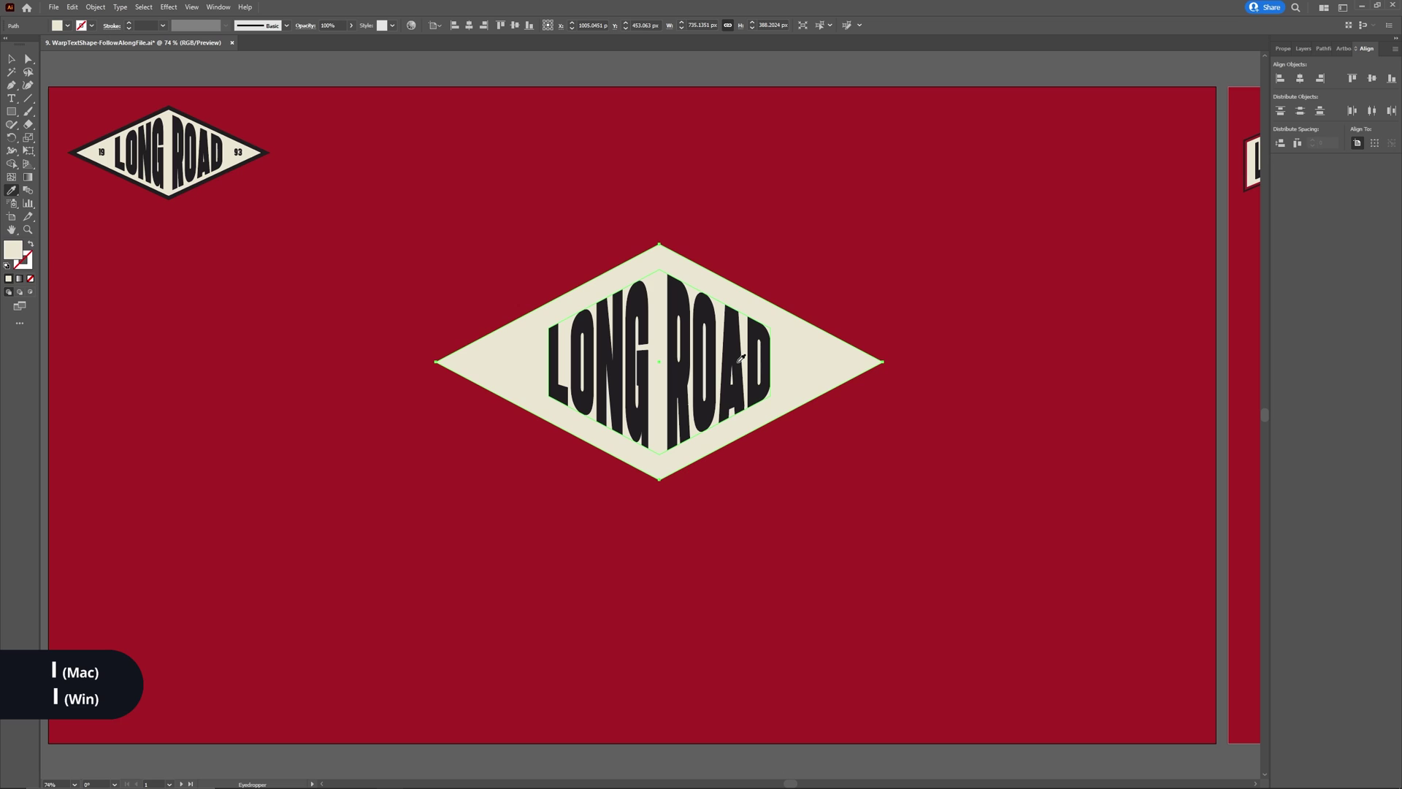
left_click(741, 358)
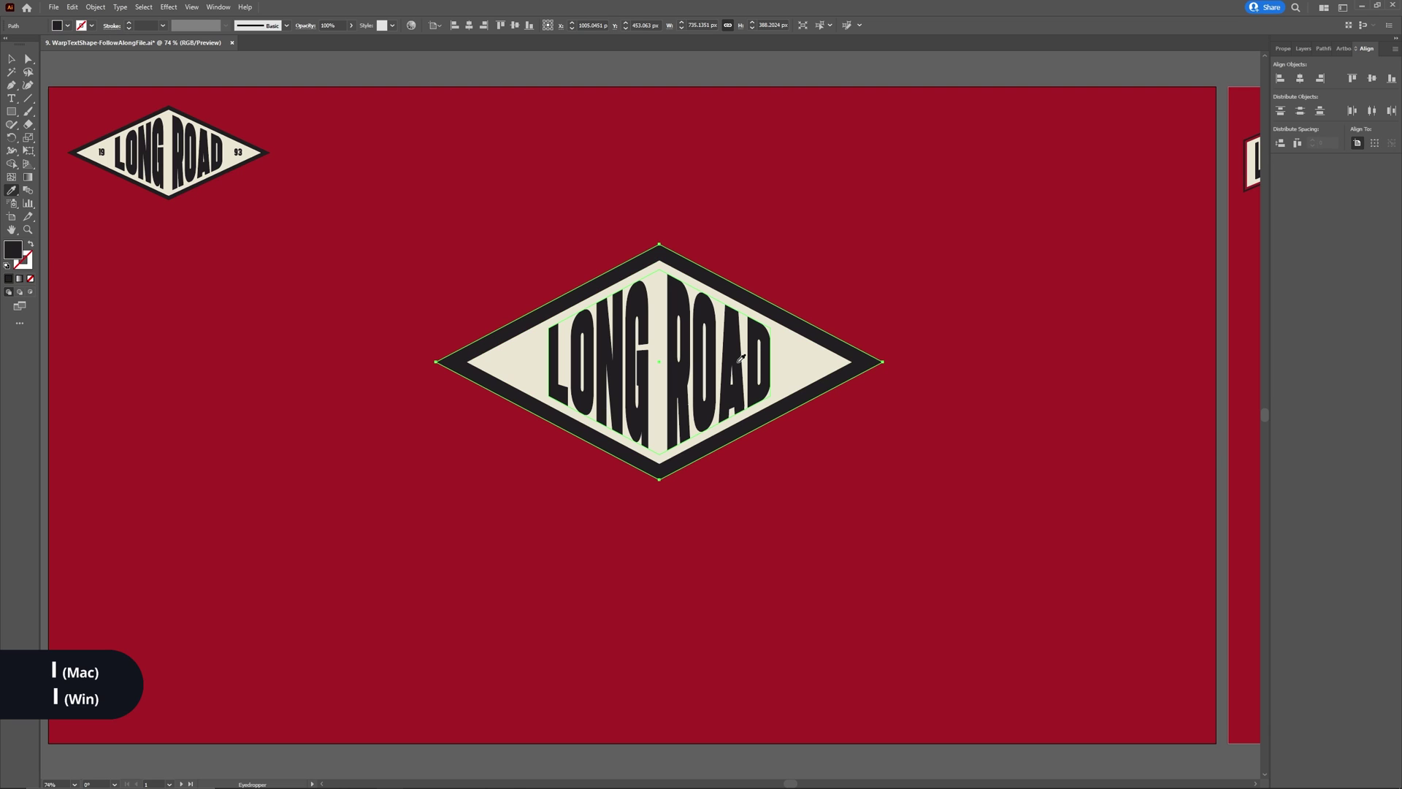
key("v")
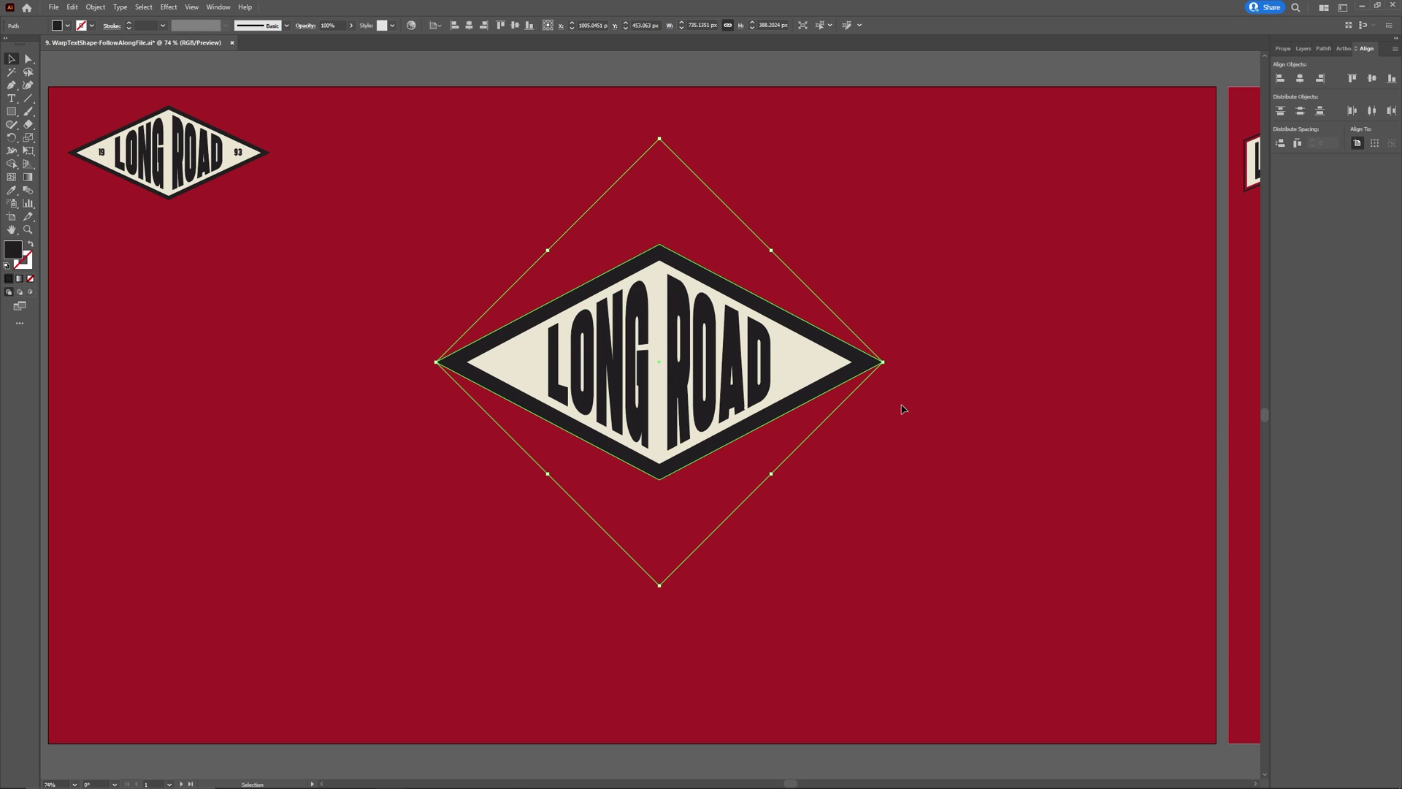
left_click_drag(883, 362, 876, 363)
left_click(982, 413)
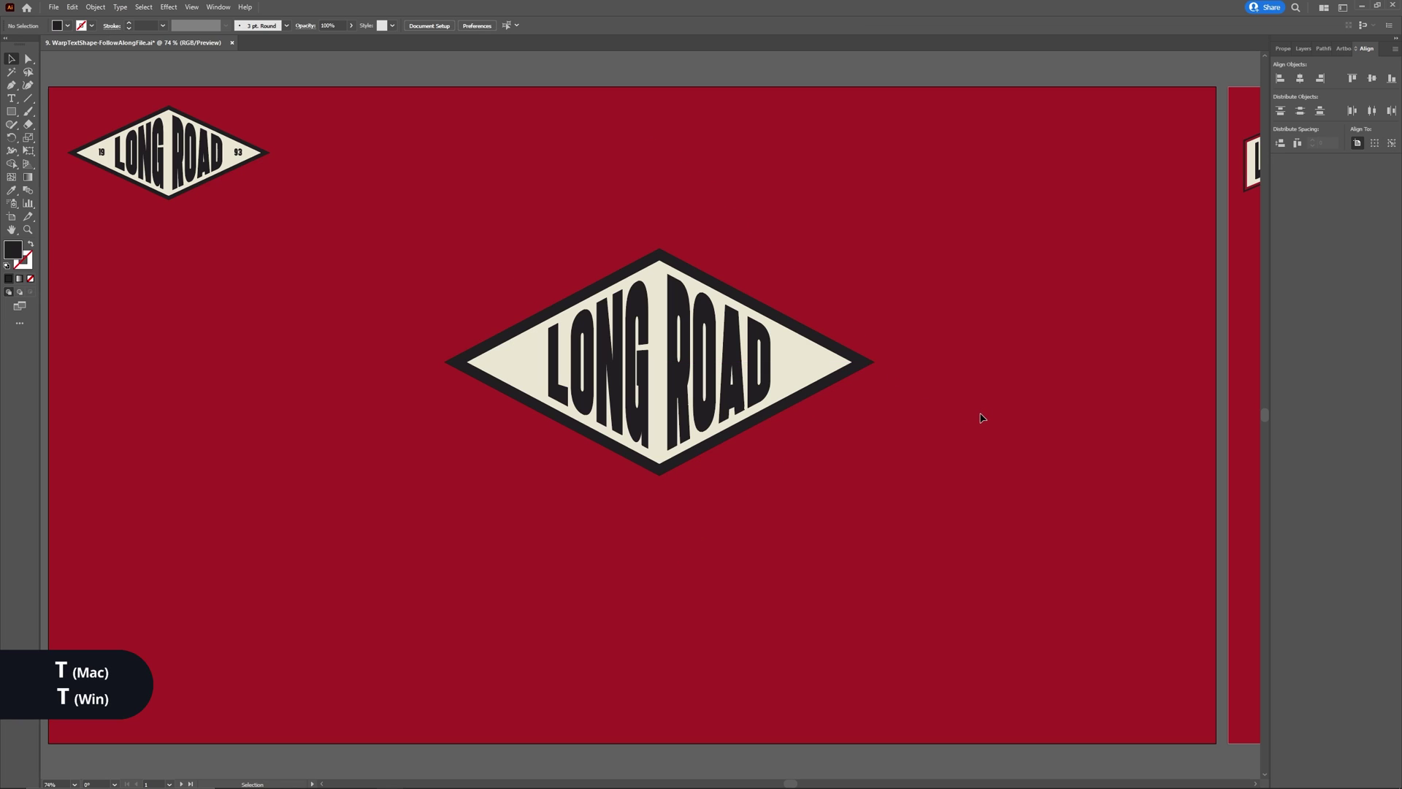
Add the text 19 in Moda Regular beside the logo, enlarge it to about 53 pt and sample the lettering's dark color
key("t")
left_click(351, 402)
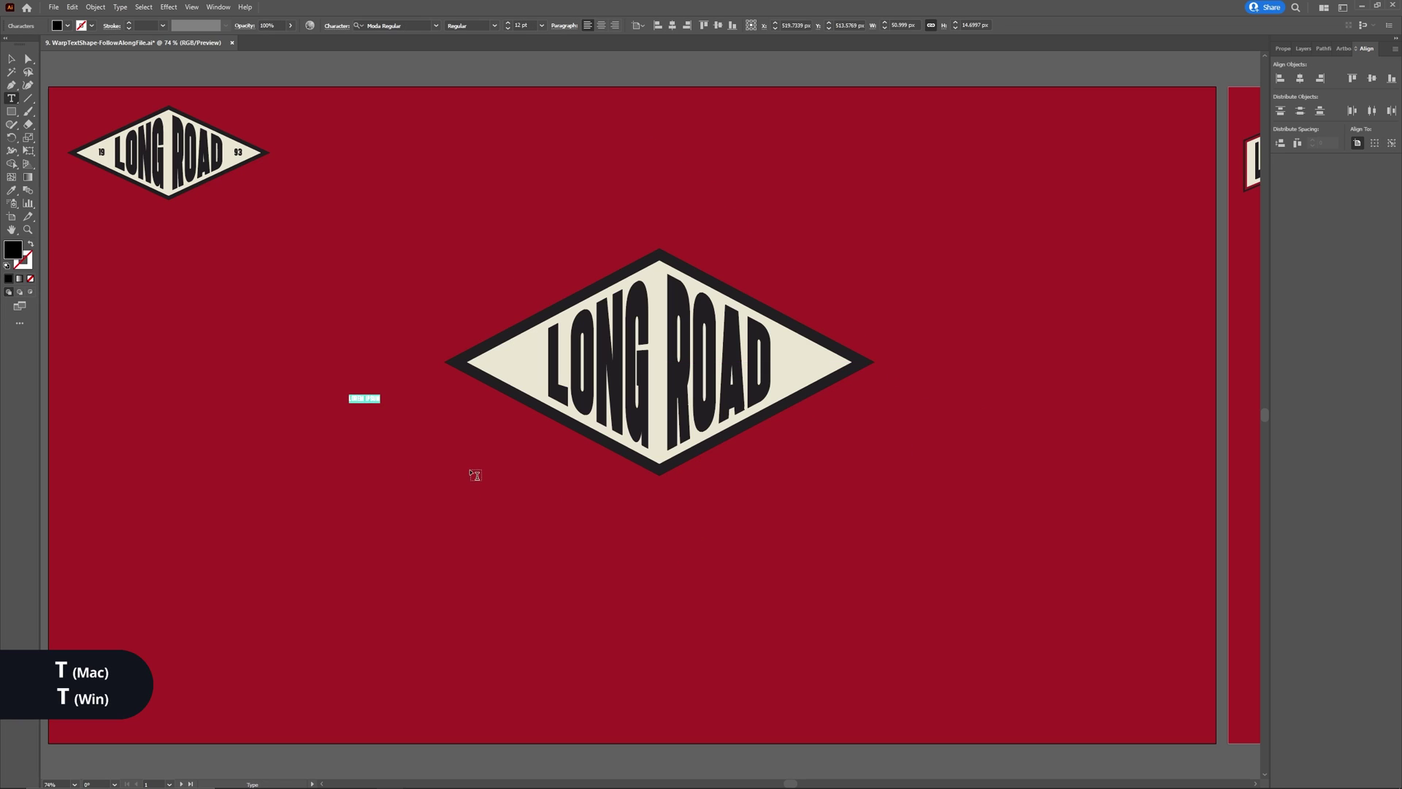
type("19")
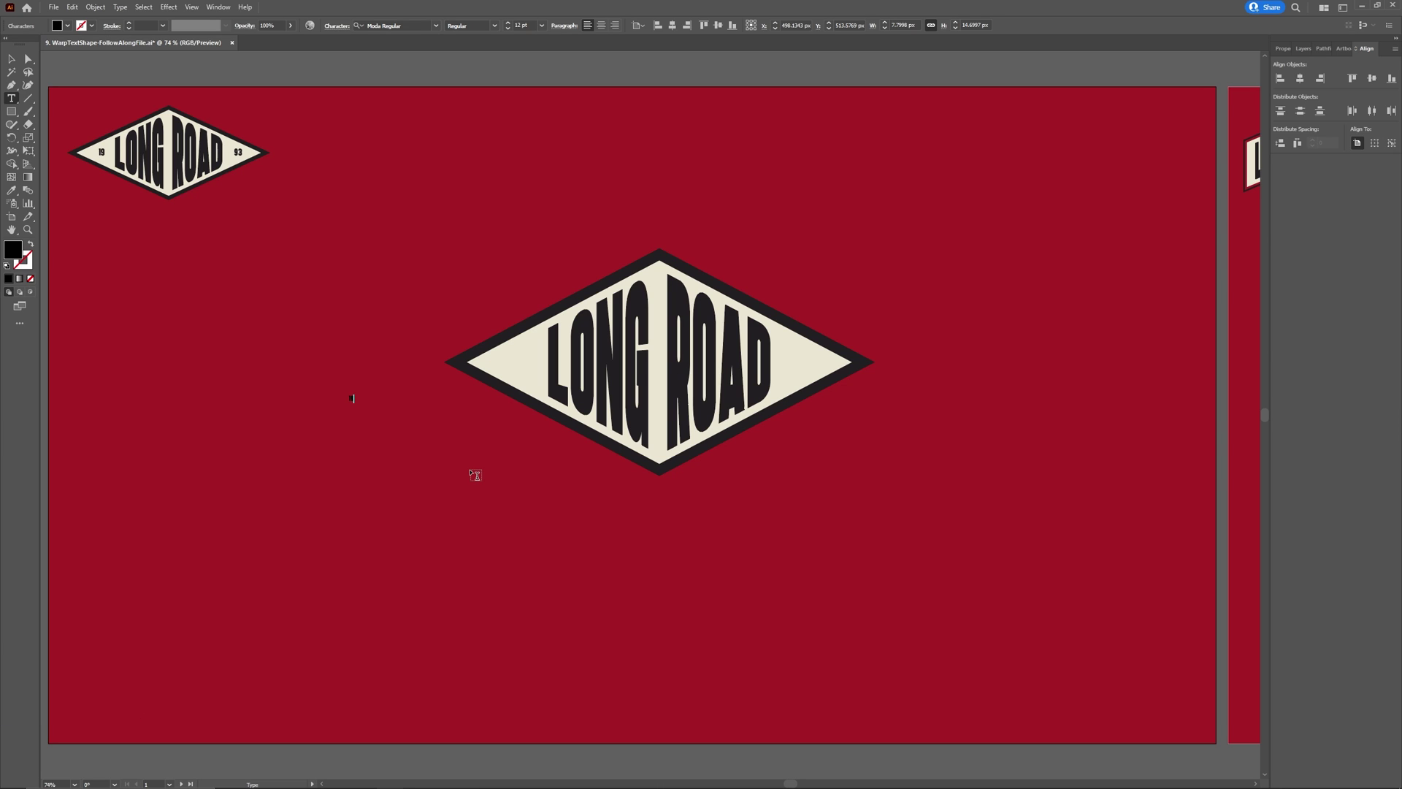
left_click(27, 72)
left_click_drag(354, 400, 384, 433)
key("i")
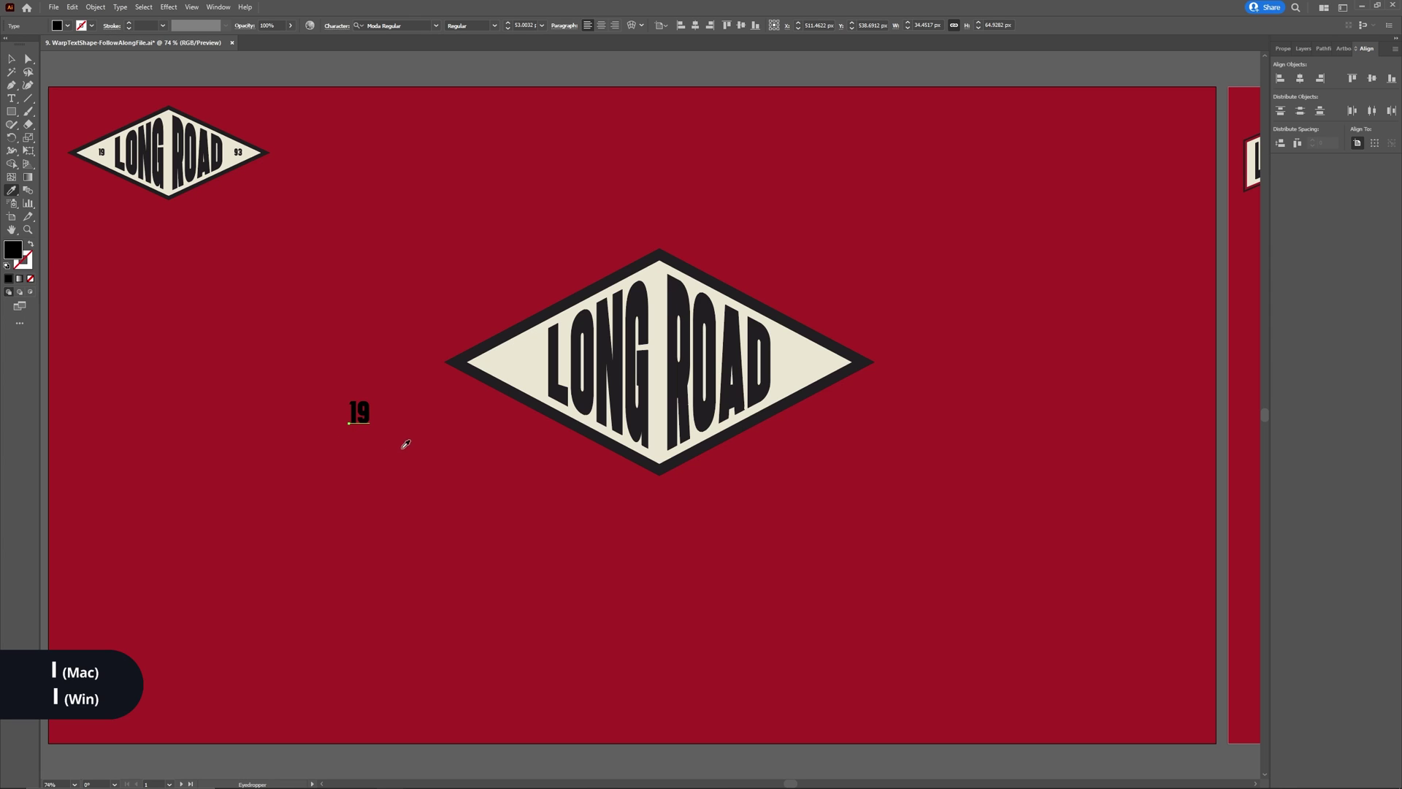
left_click(616, 359)
left_click(12, 58)
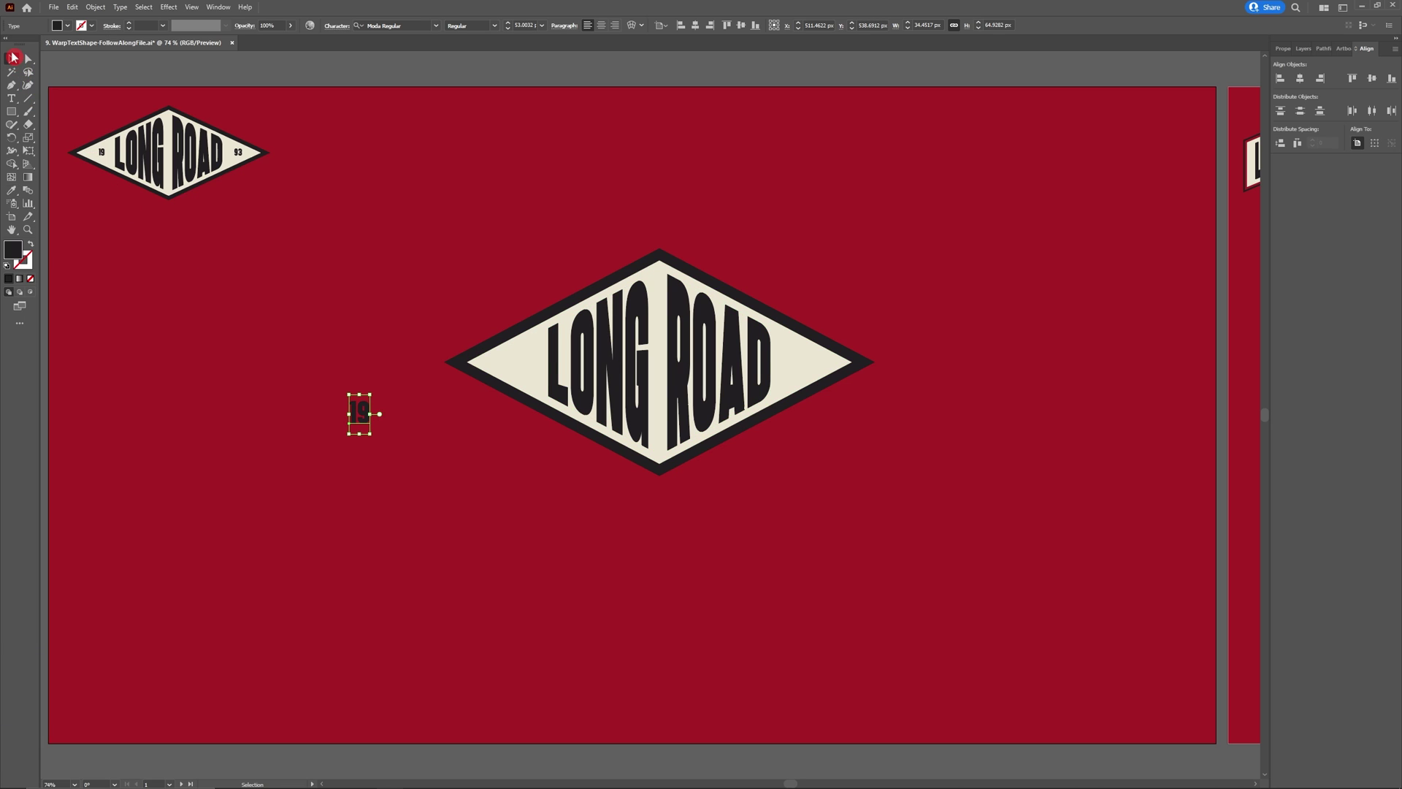
Place the 19 left of the lettering inside the diamond and put a copy on the right side reading 93
left_click(179, 288)
left_click_drag(362, 409, 806, 371)
double_click(801, 368)
double_click(802, 369)
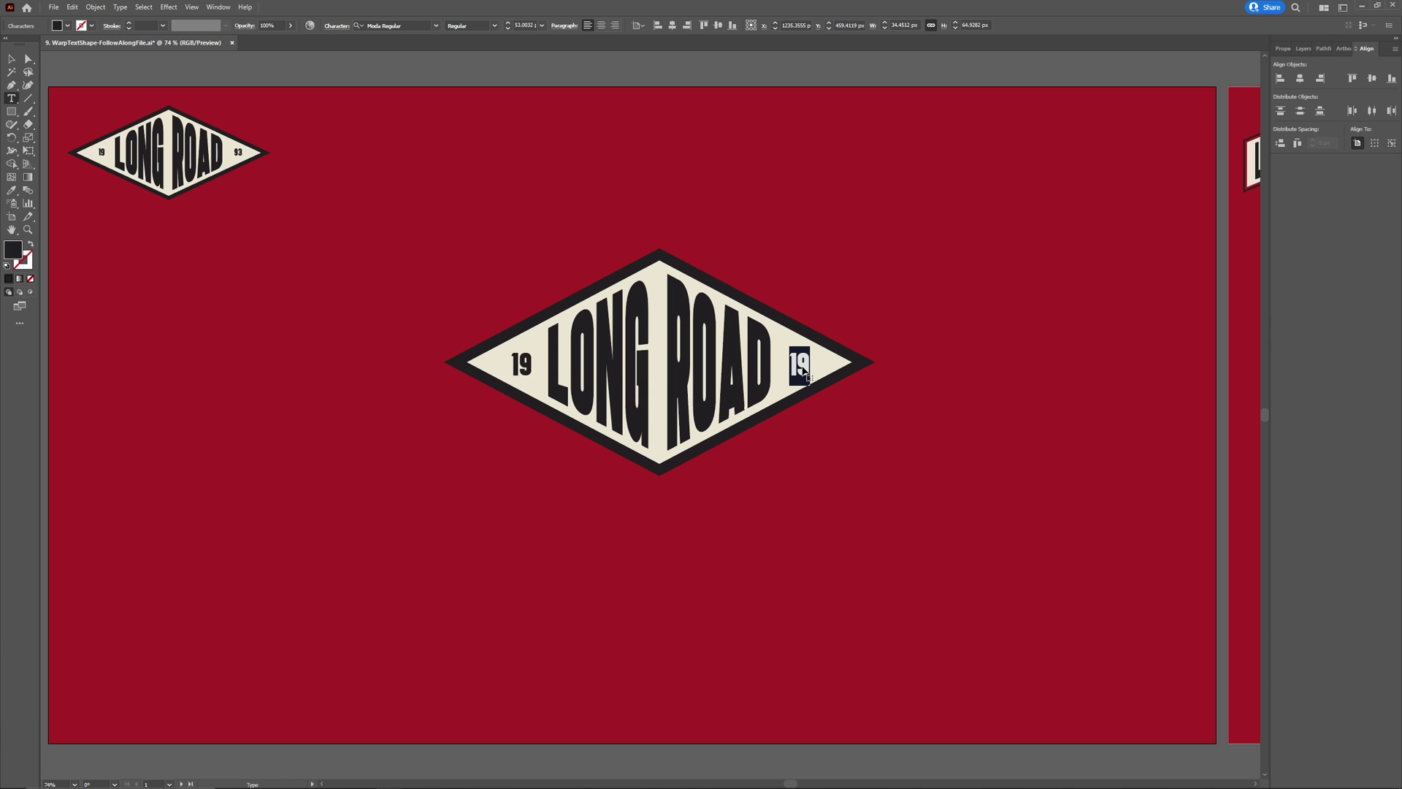
type("93")
left_click(11, 59)
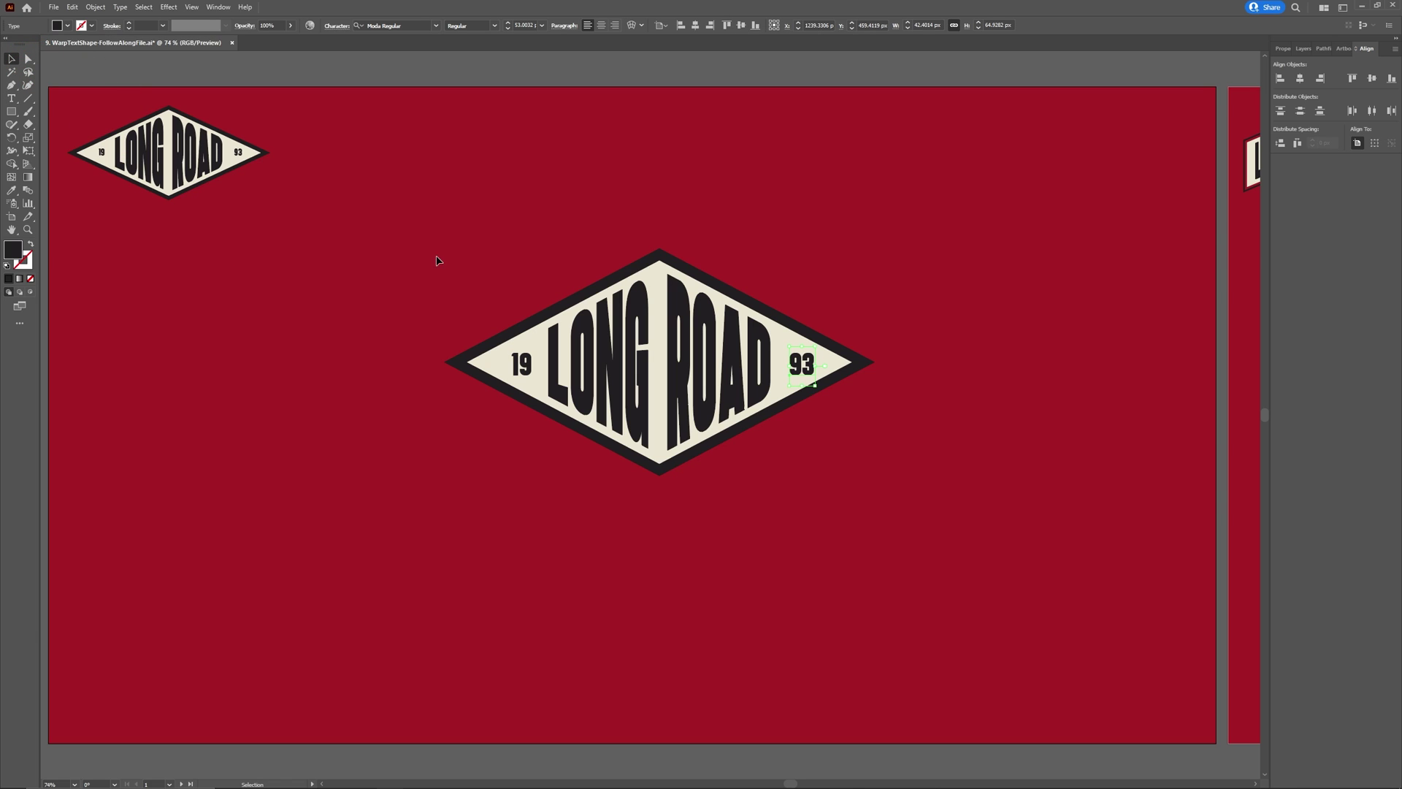
Center the whole logo as one group on the artboard and enlarge it proportionally
left_click_drag(438, 260, 948, 535)
key("ctrl+g")
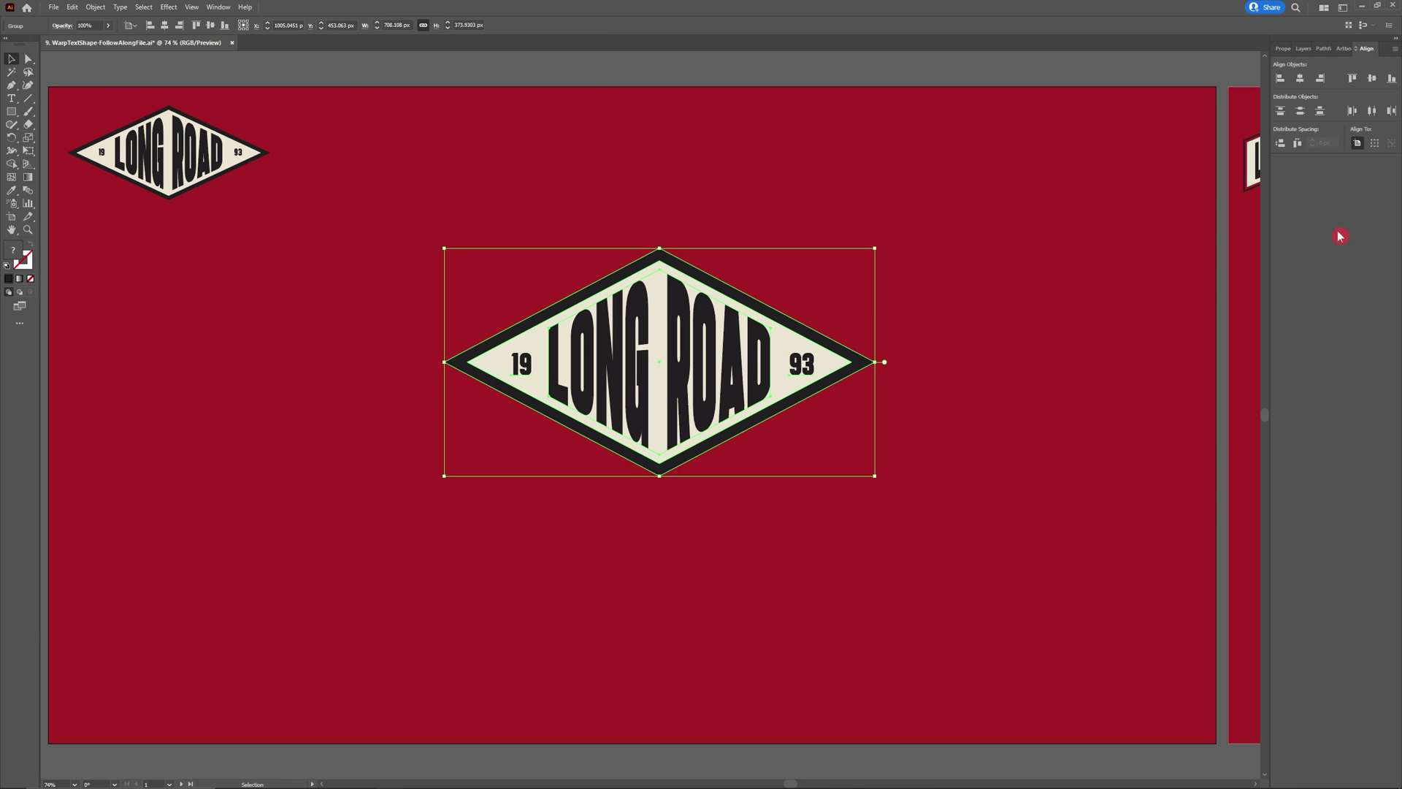
left_click(1300, 78)
left_click(1372, 78)
left_click_drag(848, 414, 1013, 414)
left_click(1089, 509)
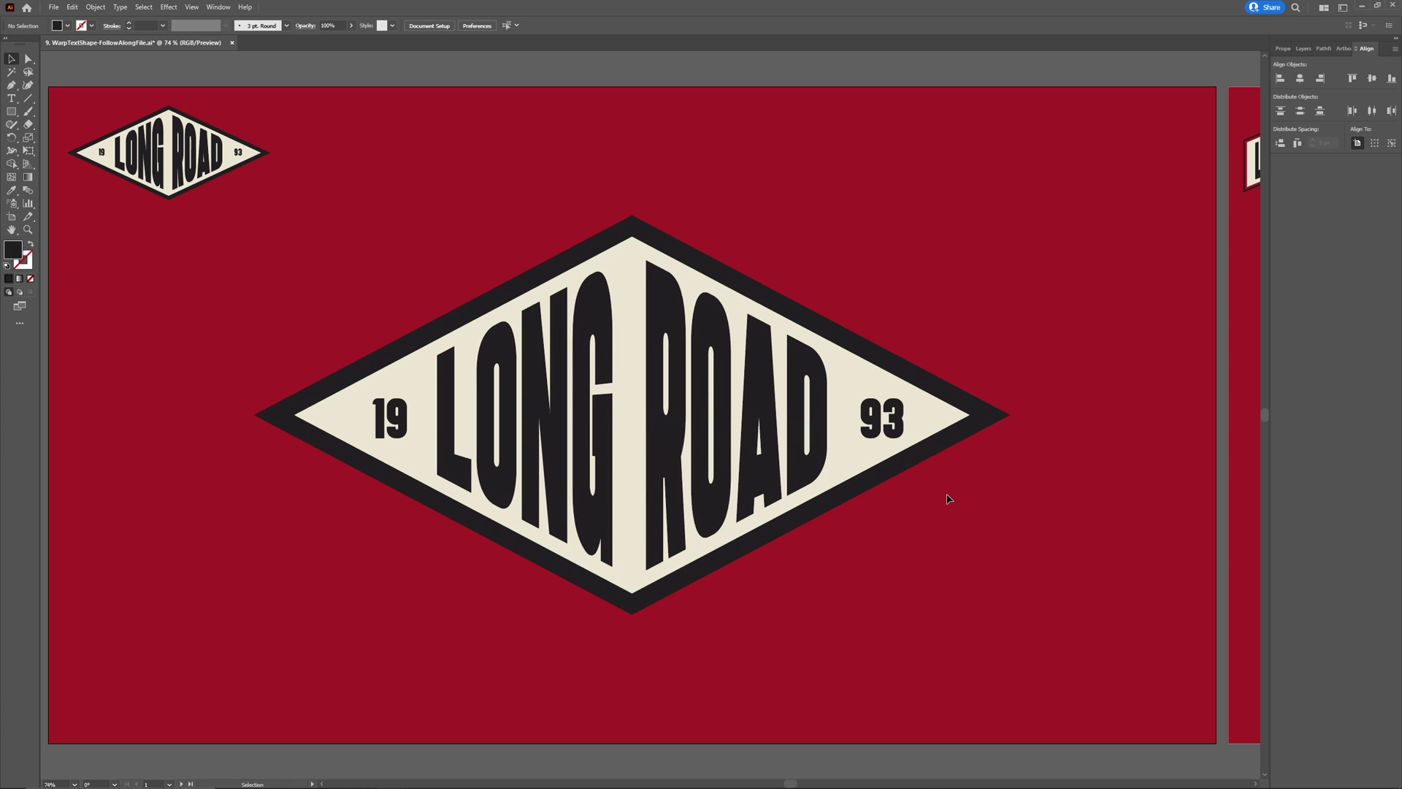
Go to the LONG ROAD PAVING CO. artboard and make Create Here under Logo 2 the active layer, with Logo 1 locked
left_click(1267, 167)
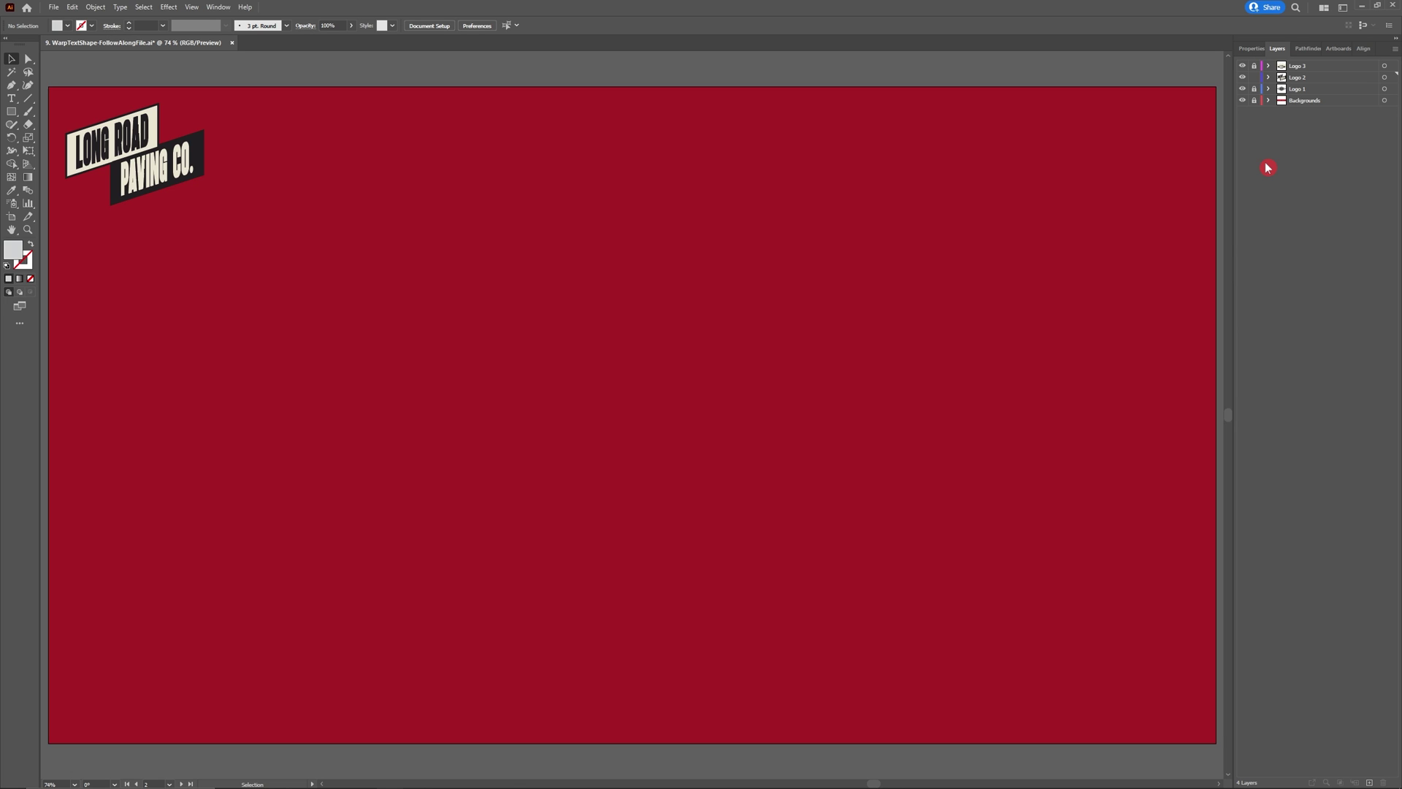
left_click(1254, 88)
left_click(1267, 77)
left_click(1311, 89)
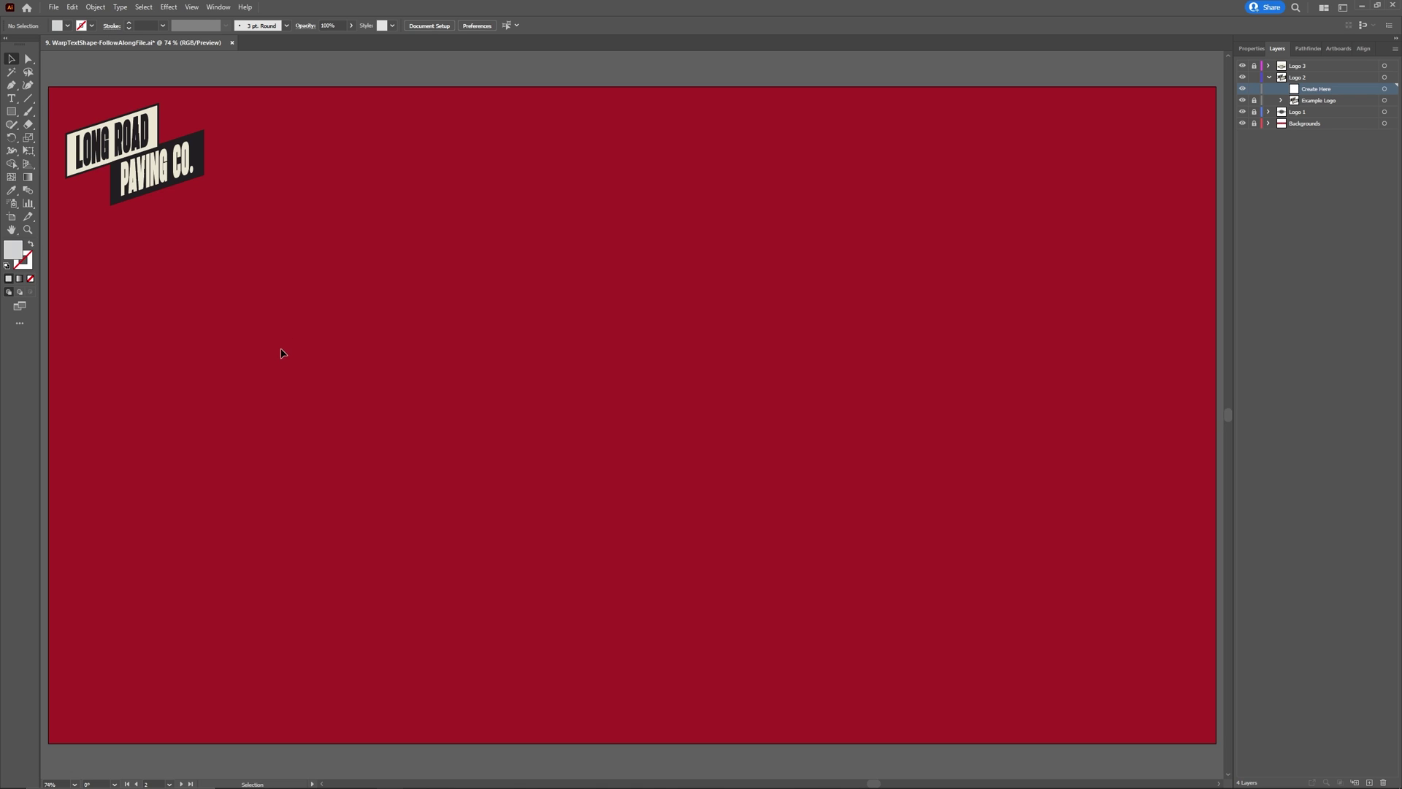
Draw a horizontal rectangle, about twice as wide as it is tall, slightly left of the artboard's center
key("m")
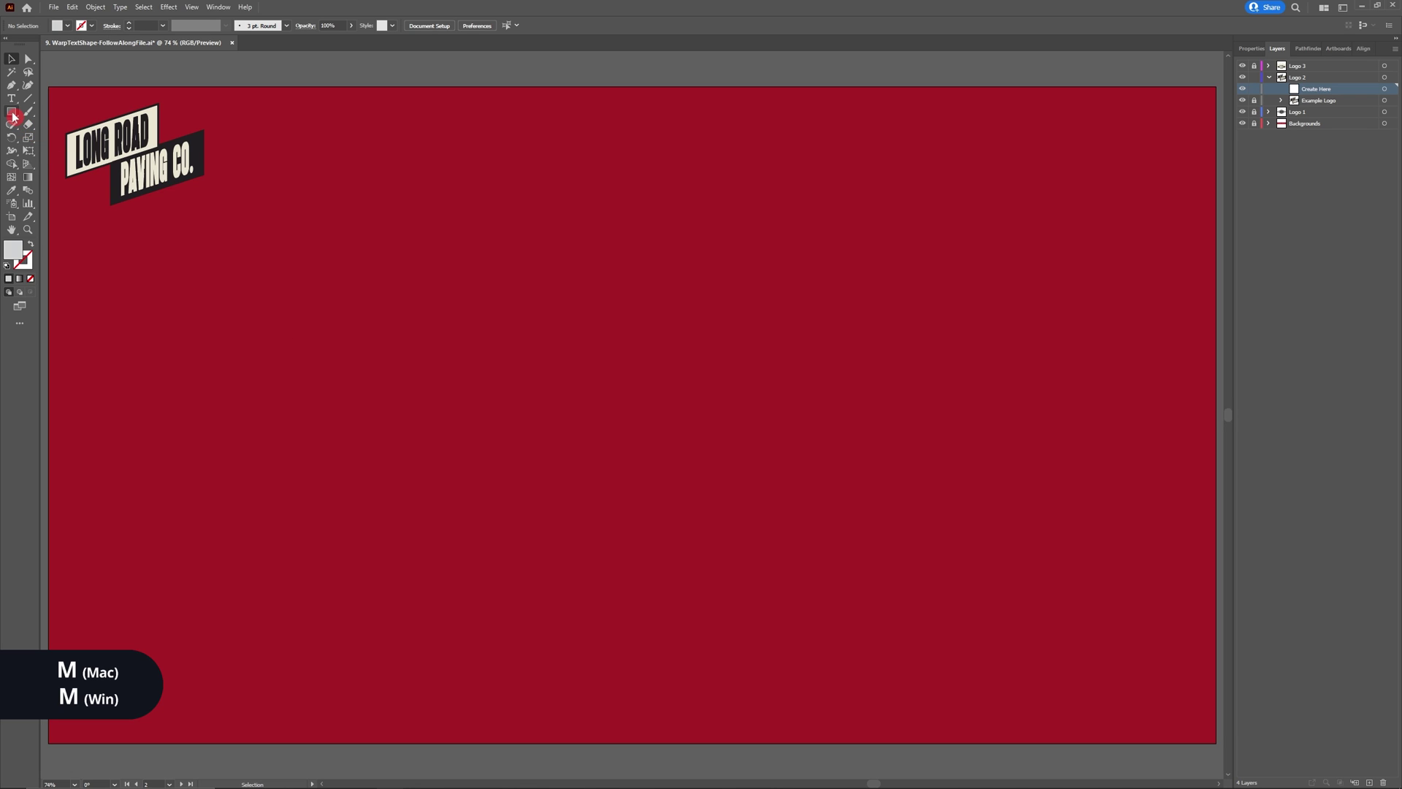
left_click_drag(410, 341, 683, 477)
Slant the rectangle upward to the right by raising its right edge, and scale the resulting parallelogram down slightly, placing it higher on the artboard
key("a")
left_click(723, 498)
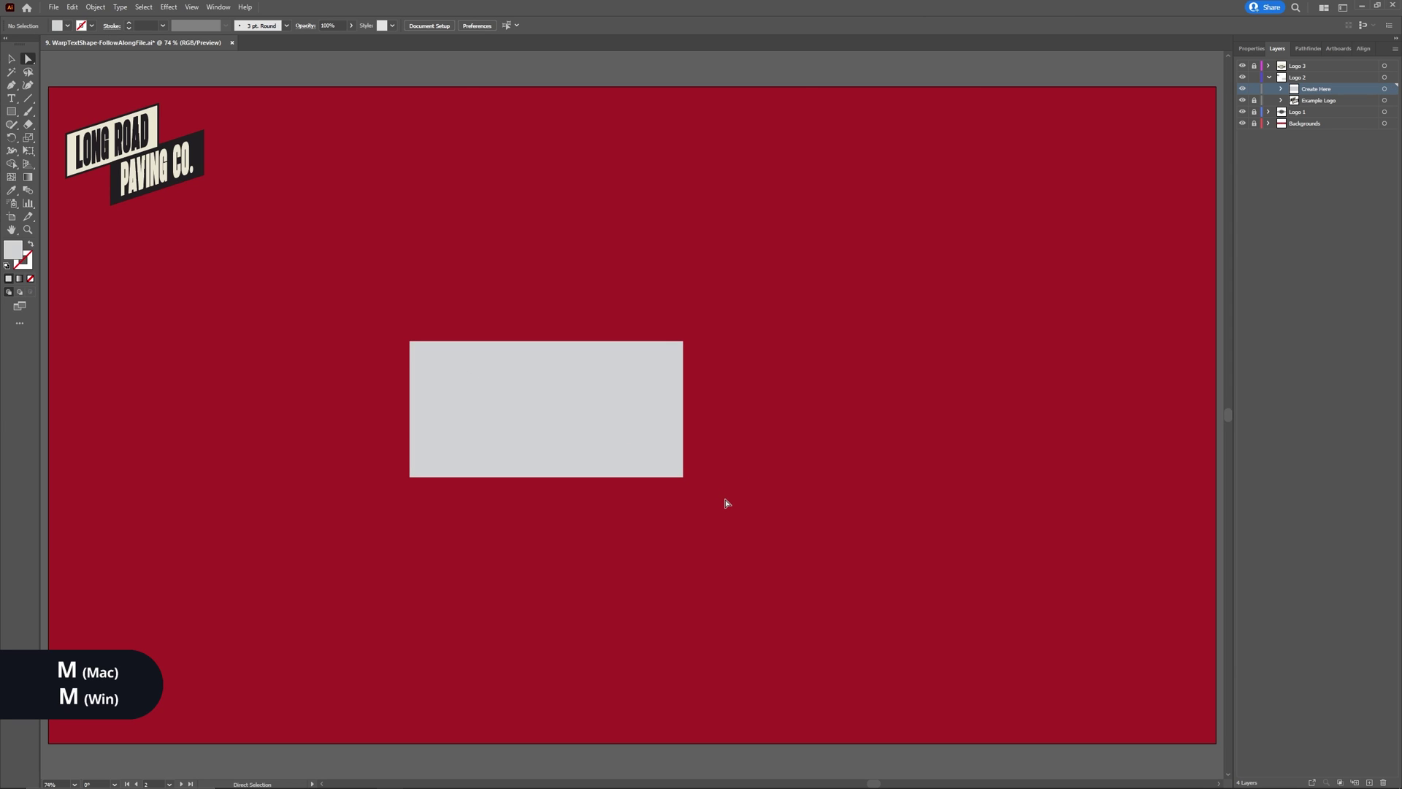
left_click_drag(721, 501, 689, 408)
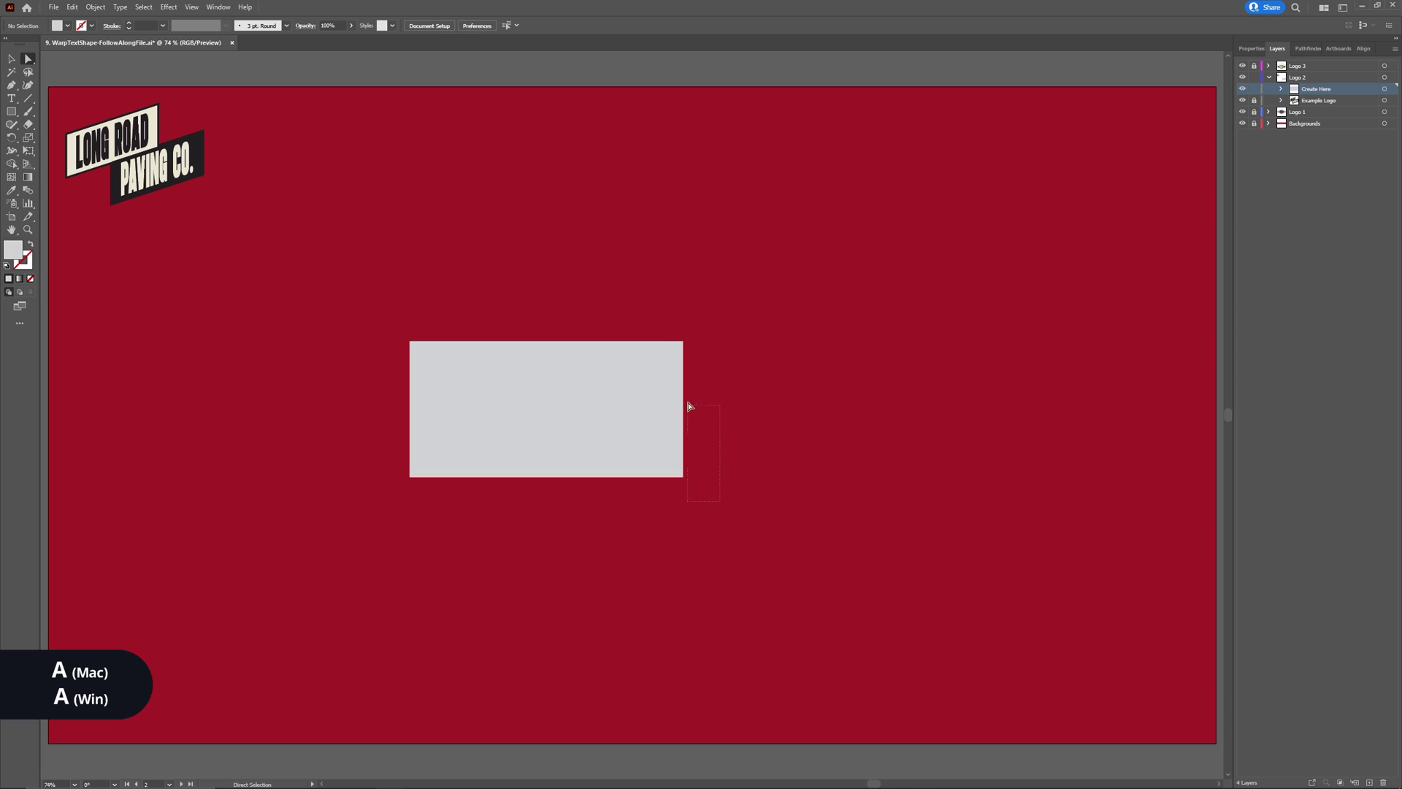
left_click_drag(672, 300, 672, 271)
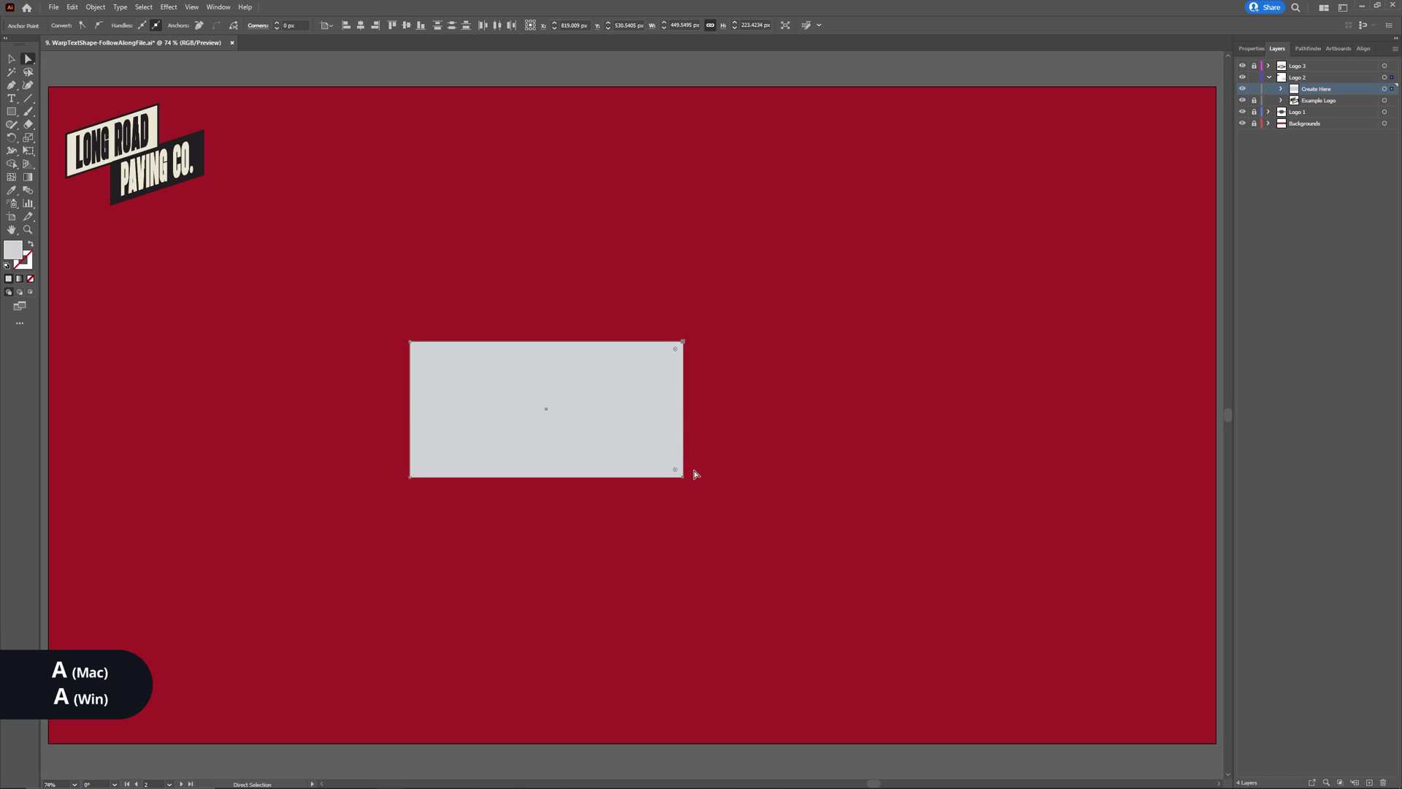
left_click_drag(682, 476, 686, 403)
key("v")
left_click_drag(685, 477, 676, 467)
left_click_drag(618, 393, 622, 365)
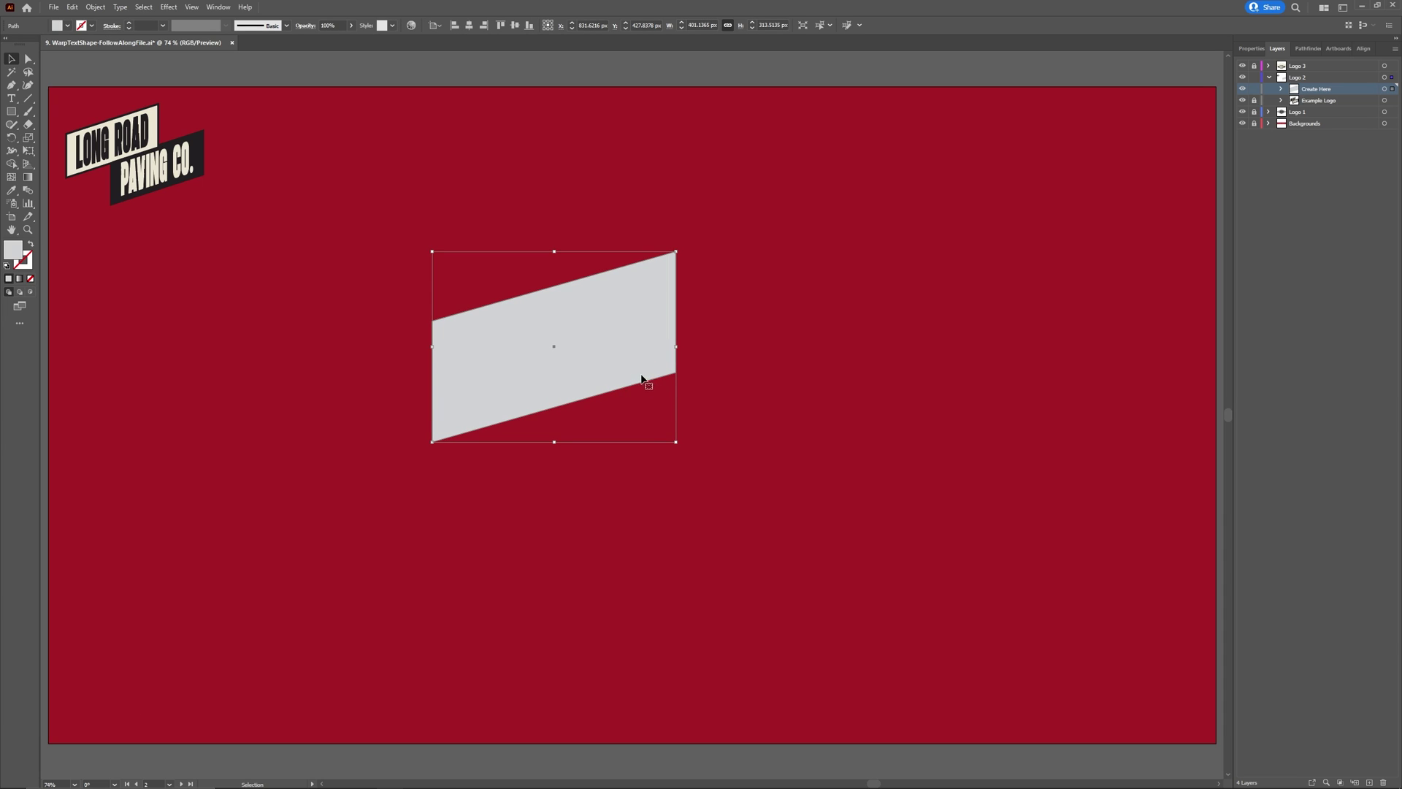
Duplicate the parallelogram down and to the right, offset by half its width, with its upper edge touching the original's lower edge
left_click_drag(636, 357, 695, 423)
left_click_drag(584, 433, 583, 415)
left_click(599, 331, "shift")
left_click(818, 451)
Fill the upper parallelogram with cream and the lower one with black, sampling both colors from the example logo
left_click(606, 333)
key("i")
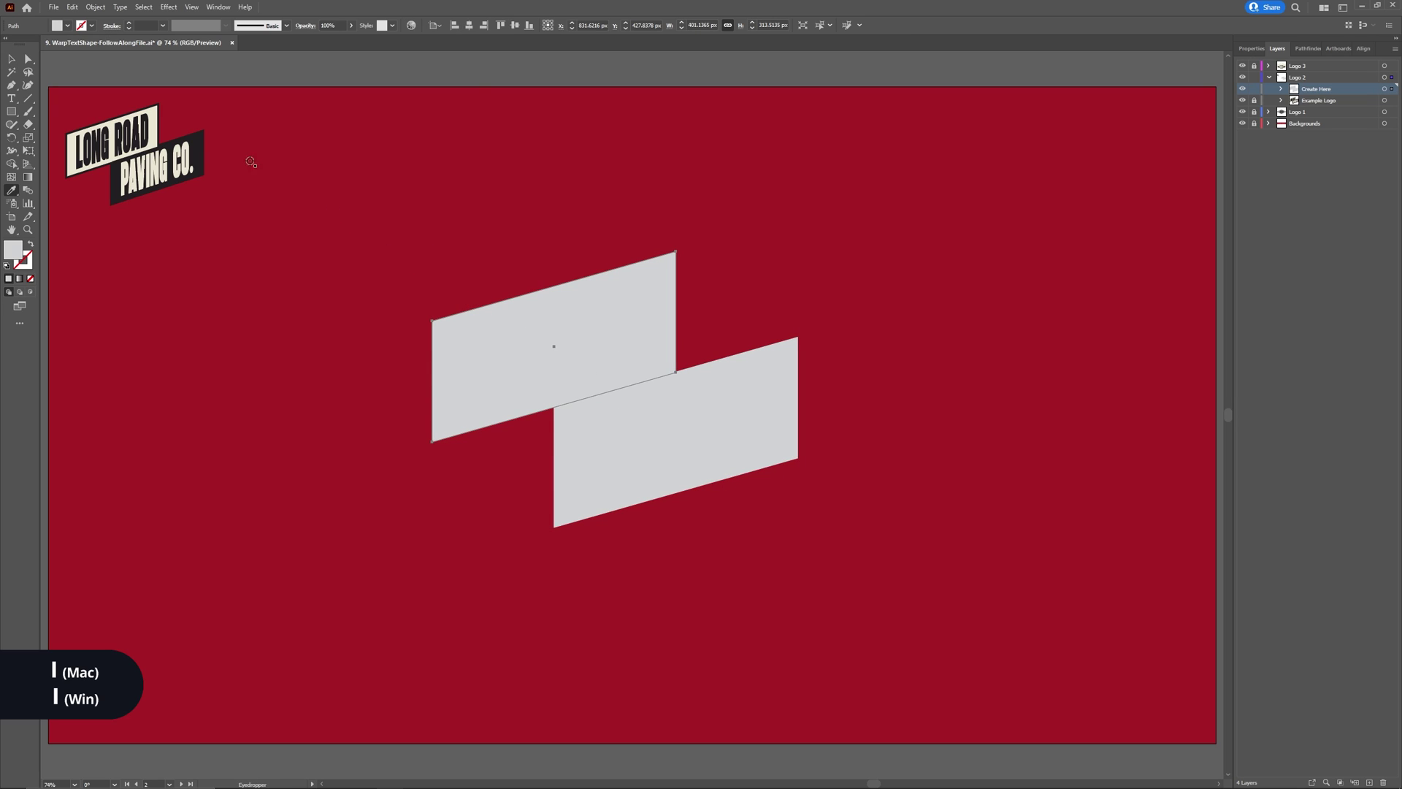
left_click(148, 117)
key("v")
left_click(590, 458)
key("i")
left_click(197, 139)
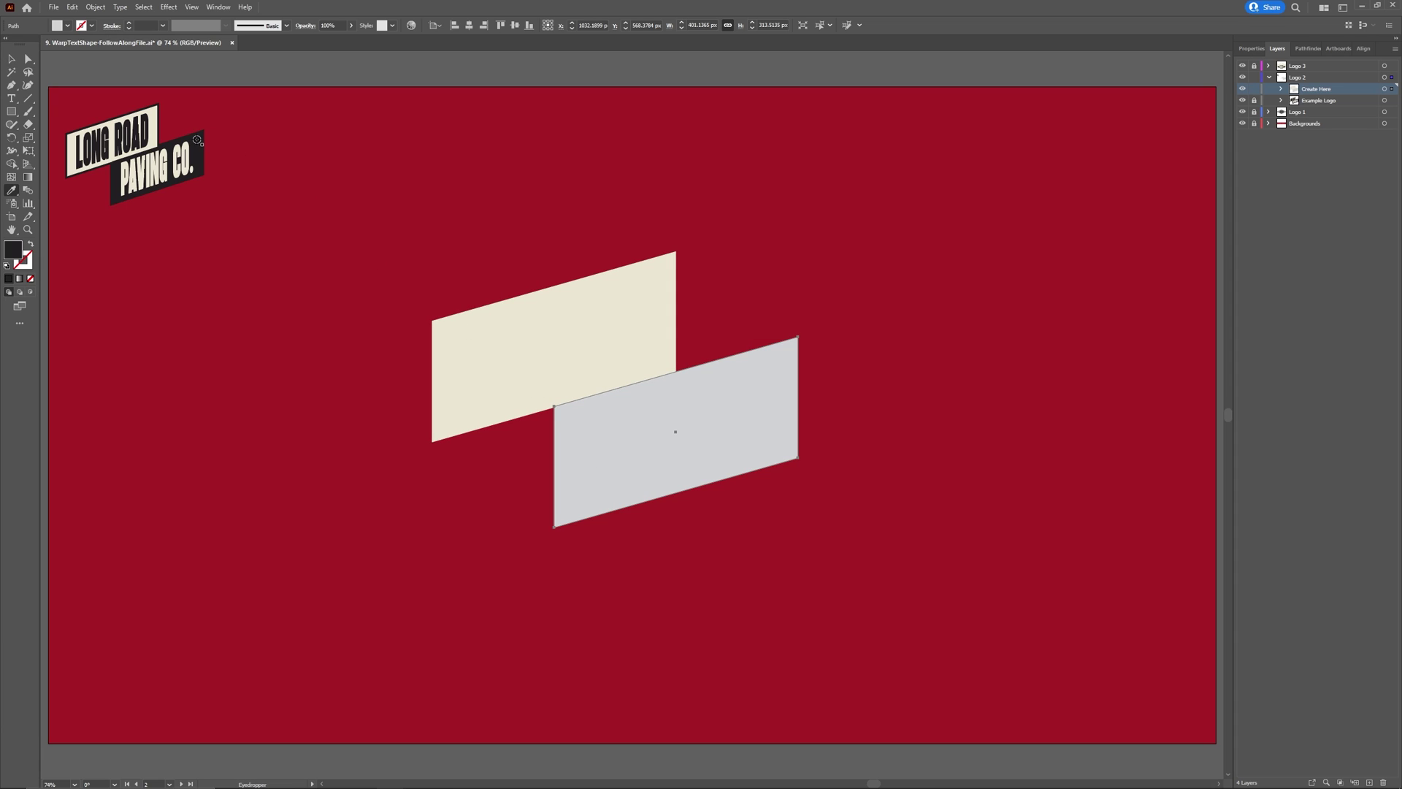
key("ctrl+shift+a")
Copy both parallelograms together to the artboard's lower-left corner as spare panels
key("v")
left_click(543, 341)
left_click(657, 453, "shift")
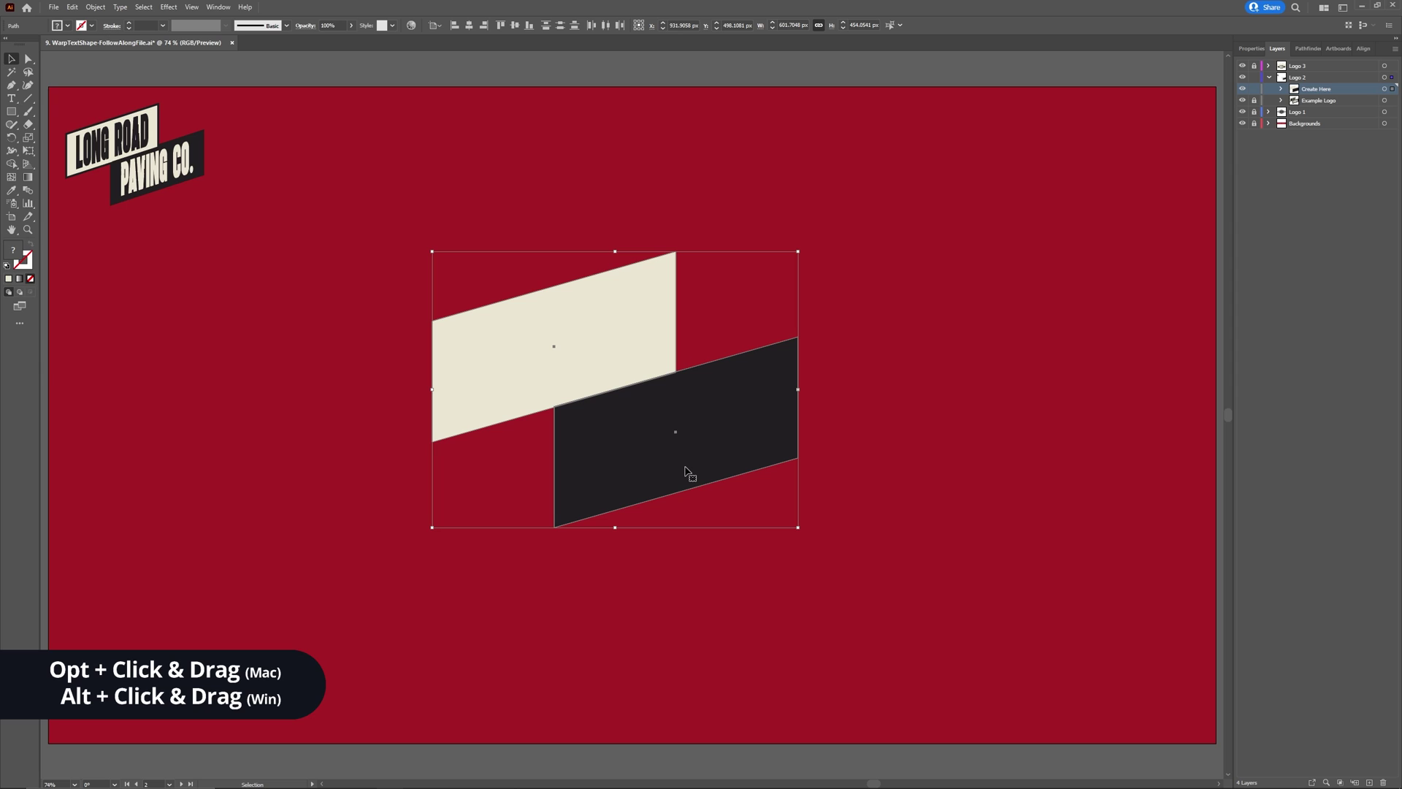
left_click_drag(716, 446, 154, 755)
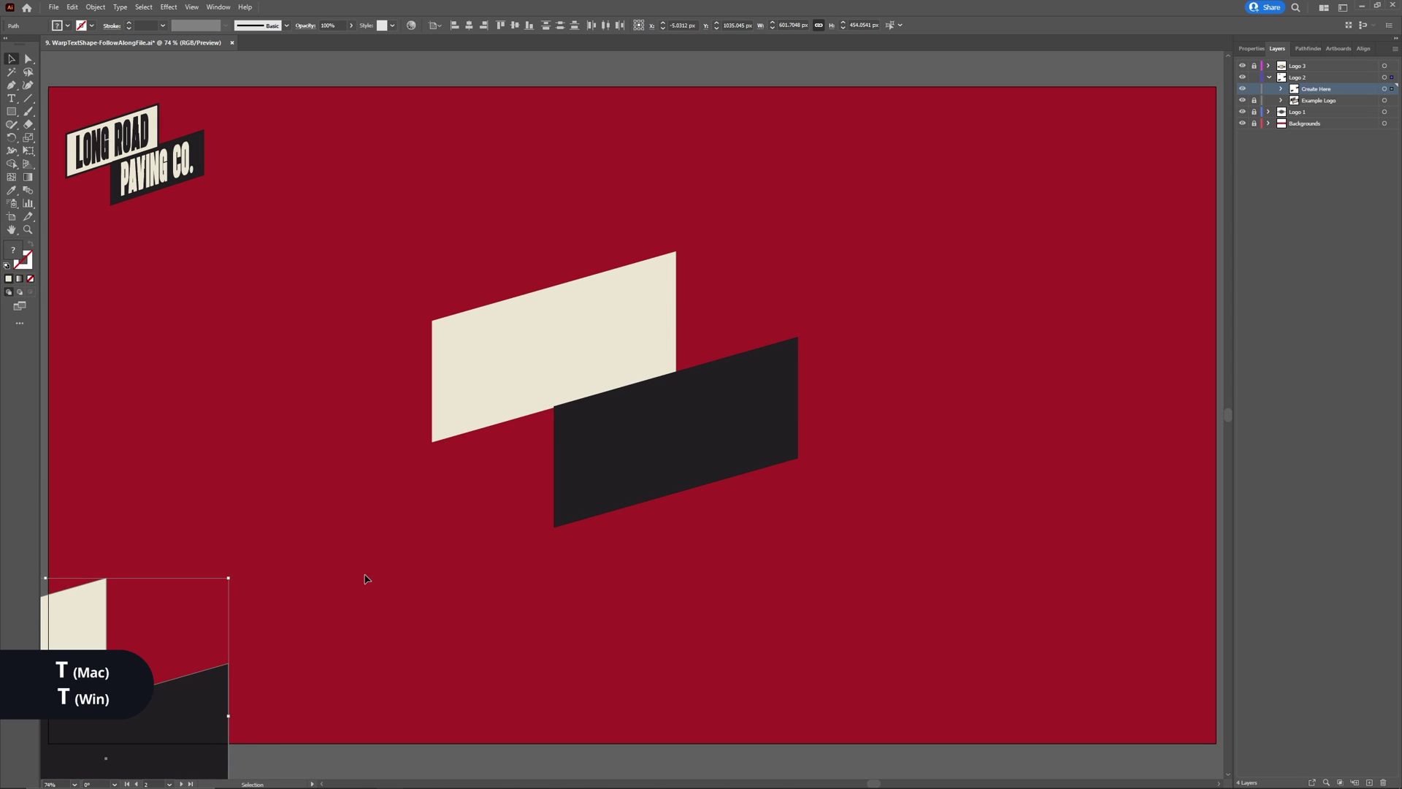
Add the text LONG ROAD above the parallelograms and enlarge it proportionally to about 45 pt
key("t")
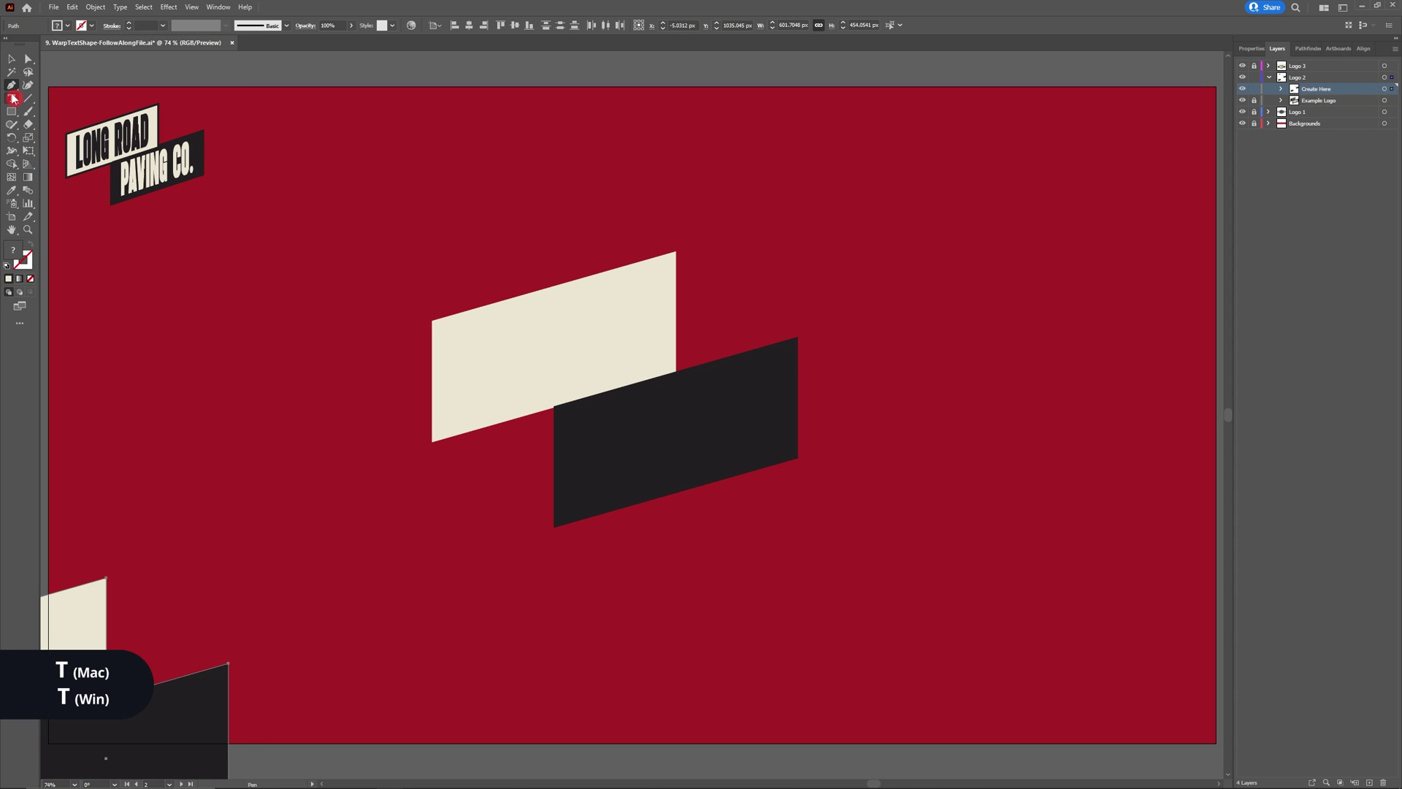
left_click(385, 169)
key("BackSpace")
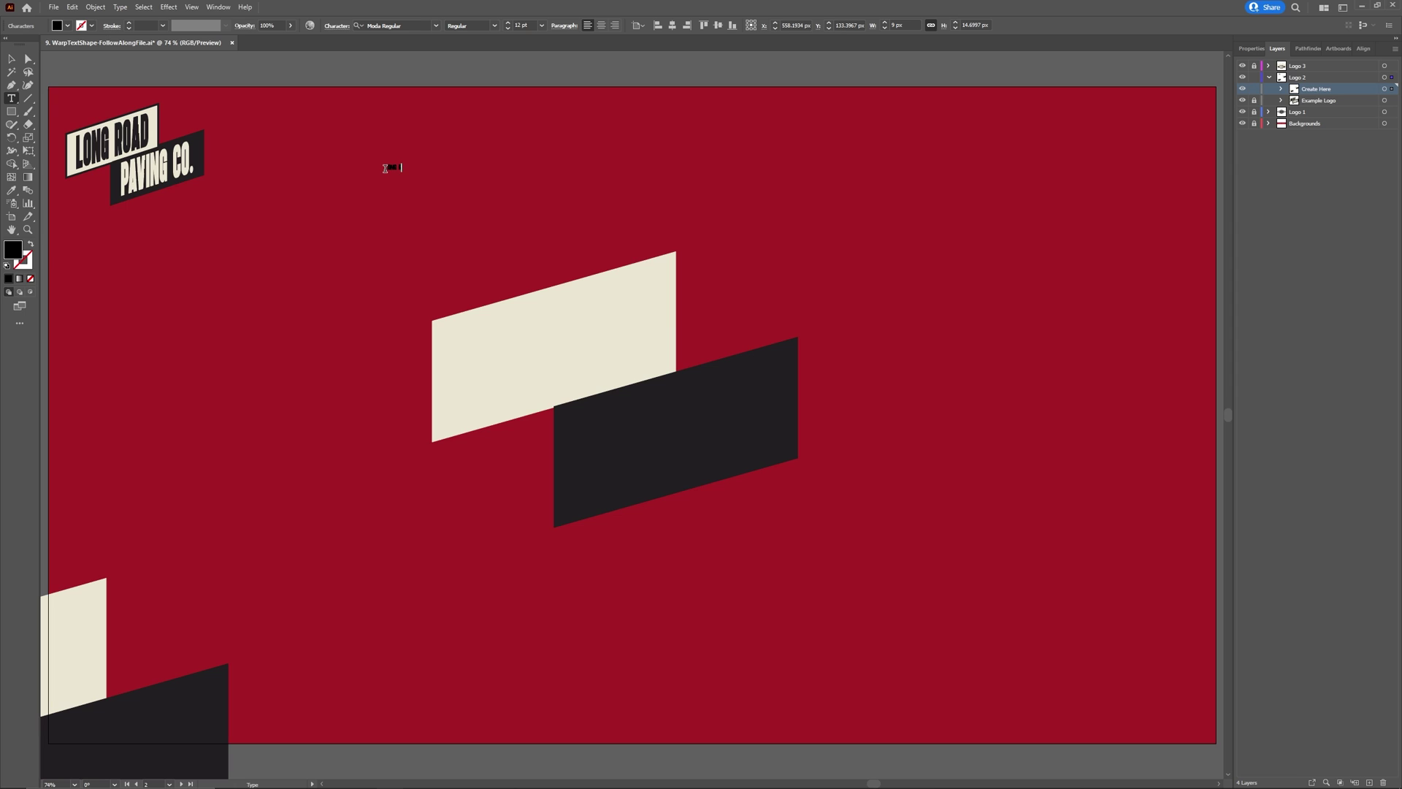
key("Escape")
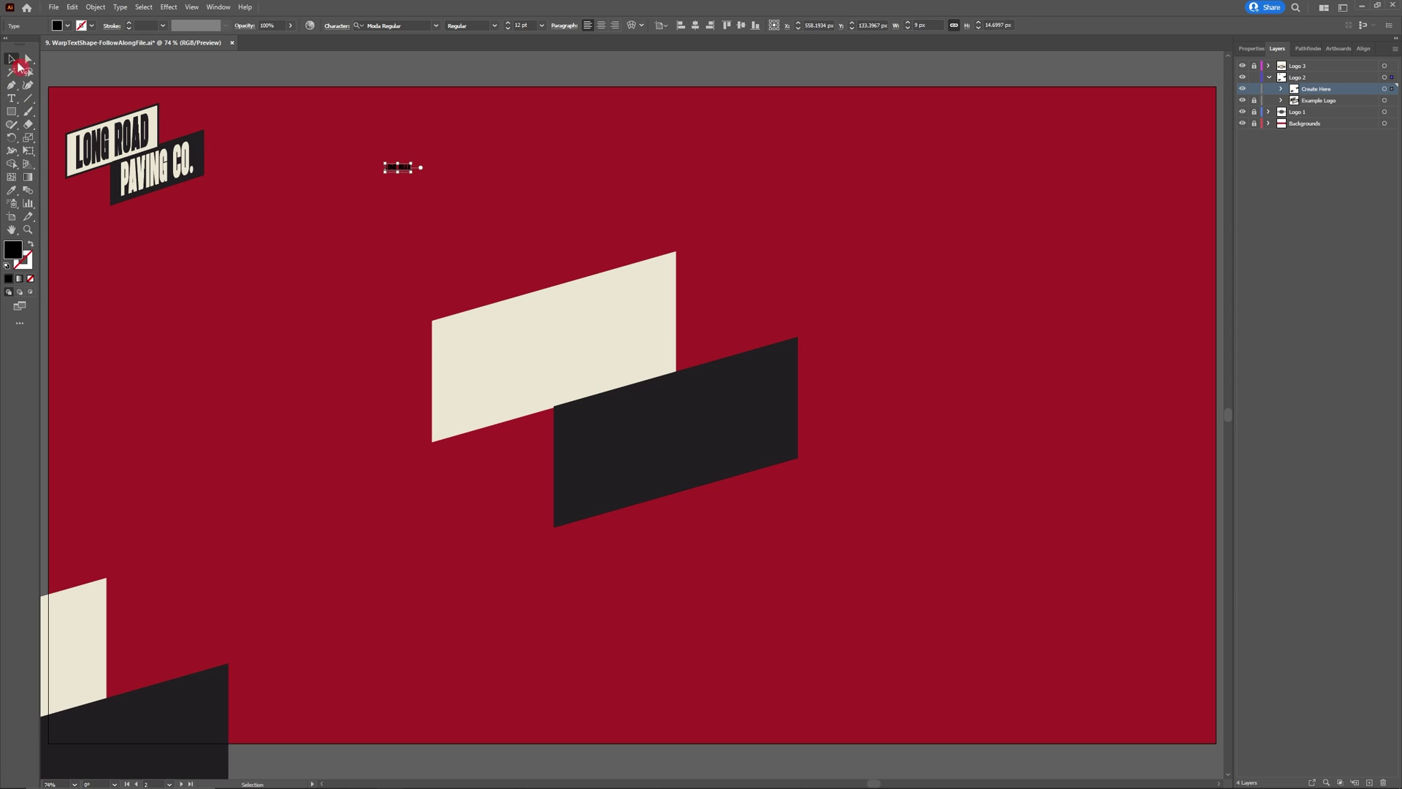
left_click_drag(459, 194, 483, 197)
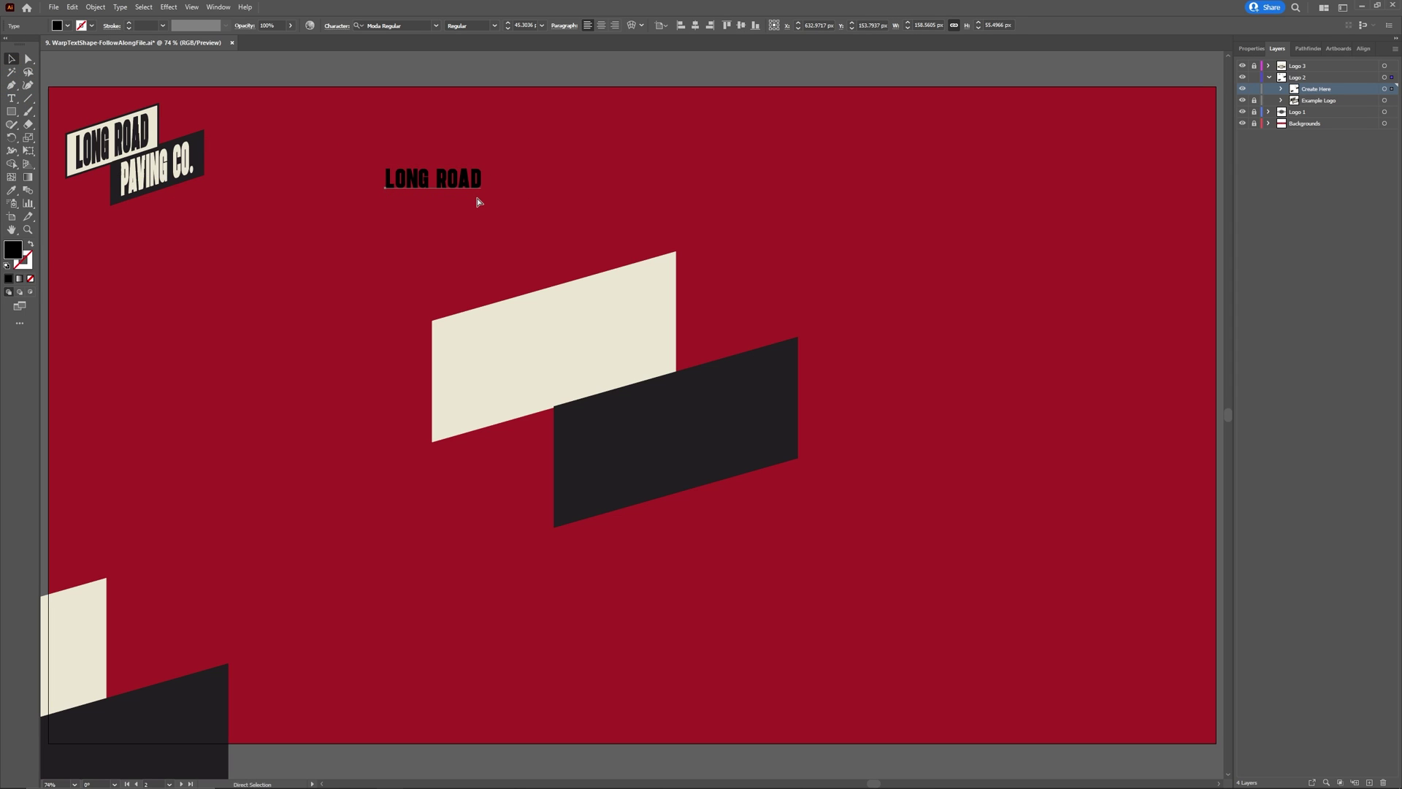
Duplicate the LONG ROAD text just below the original and change the copy to PAVING CO
key("ctrl+c")
key("ctrl+v")
left_click_drag(630, 415, 429, 226)
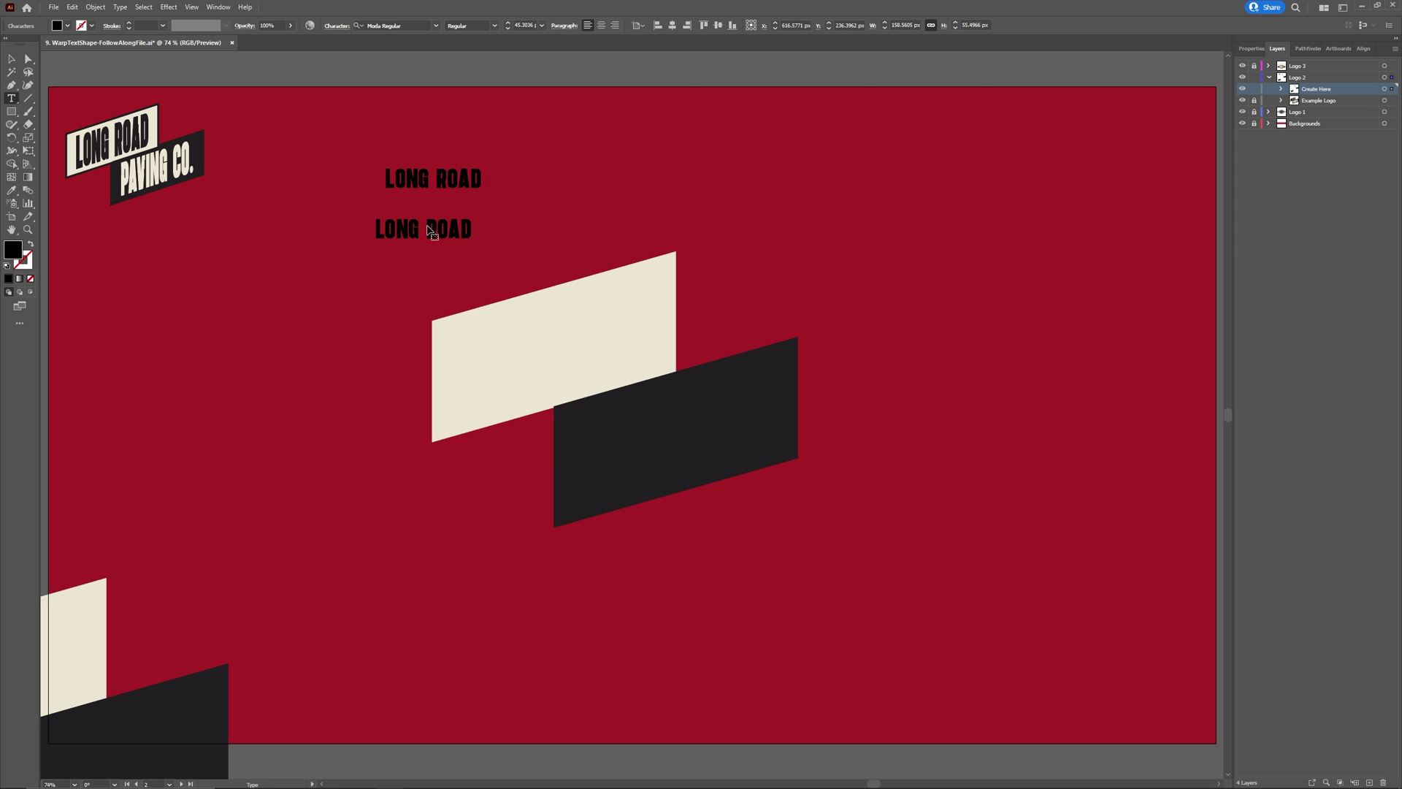
key("t")
triple_click(429, 225)
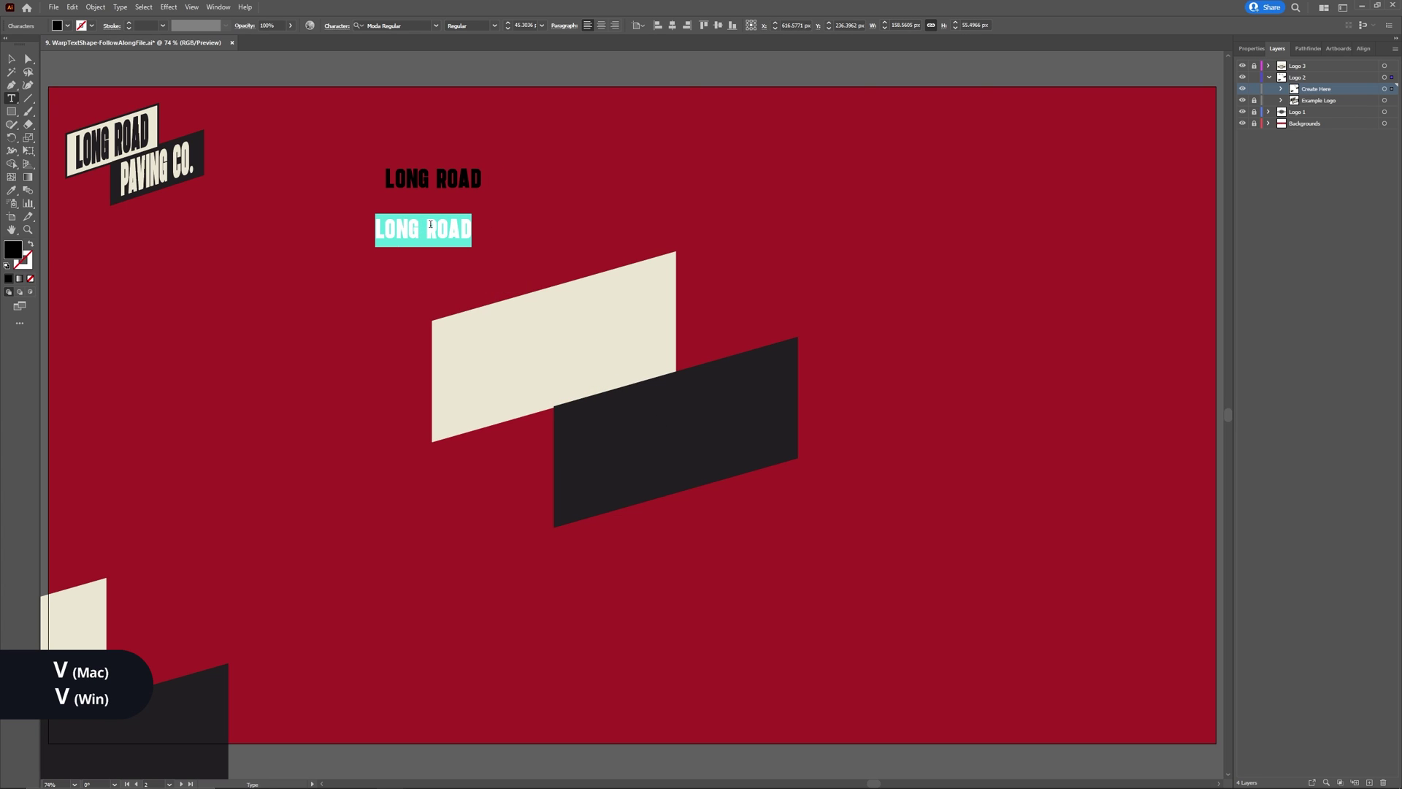
type("PAVING ")
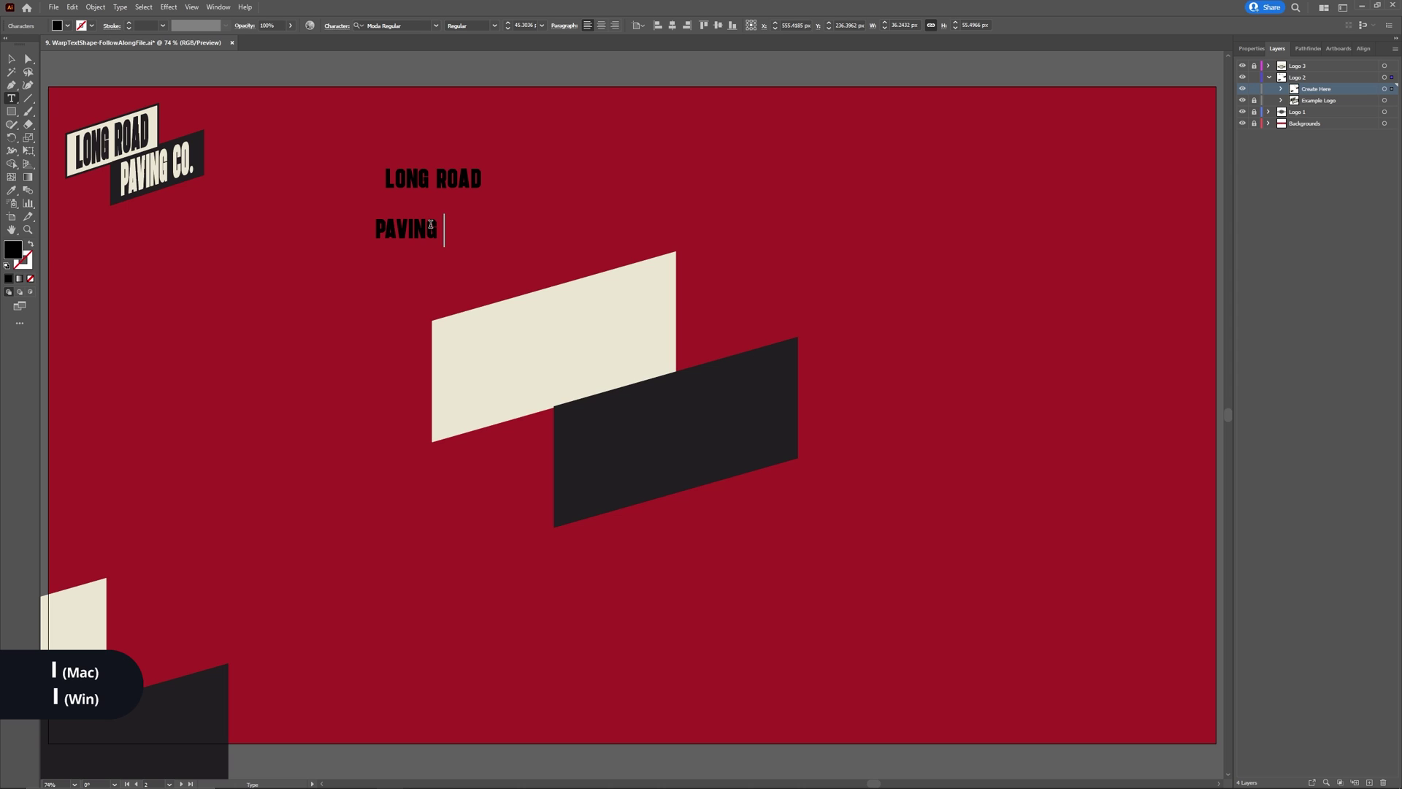
type("CO>")
key("BackSpace")
type(".")
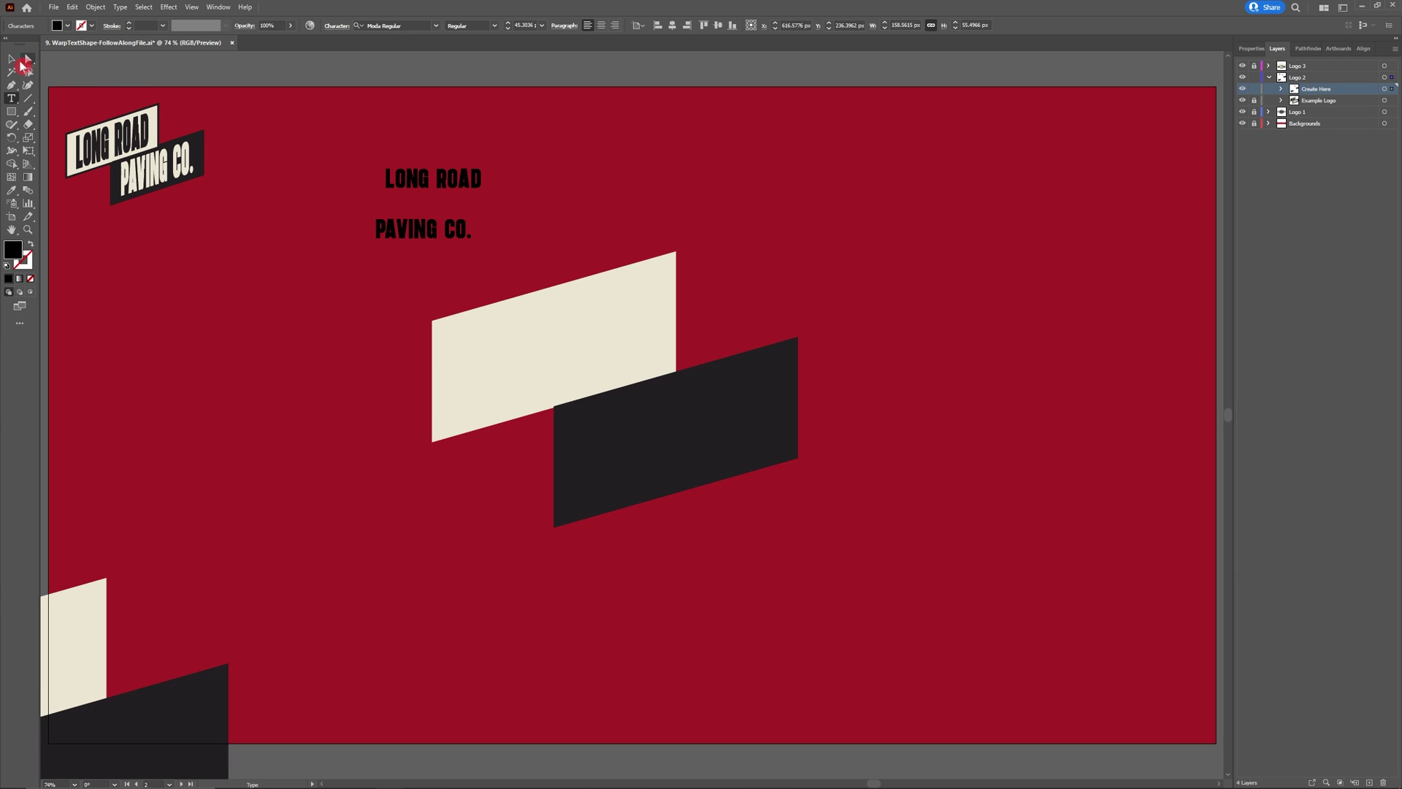
key("Escape")
Color the PAVING CO. text cream and the LONG ROAD text black, sampled from the example logo
key("i")
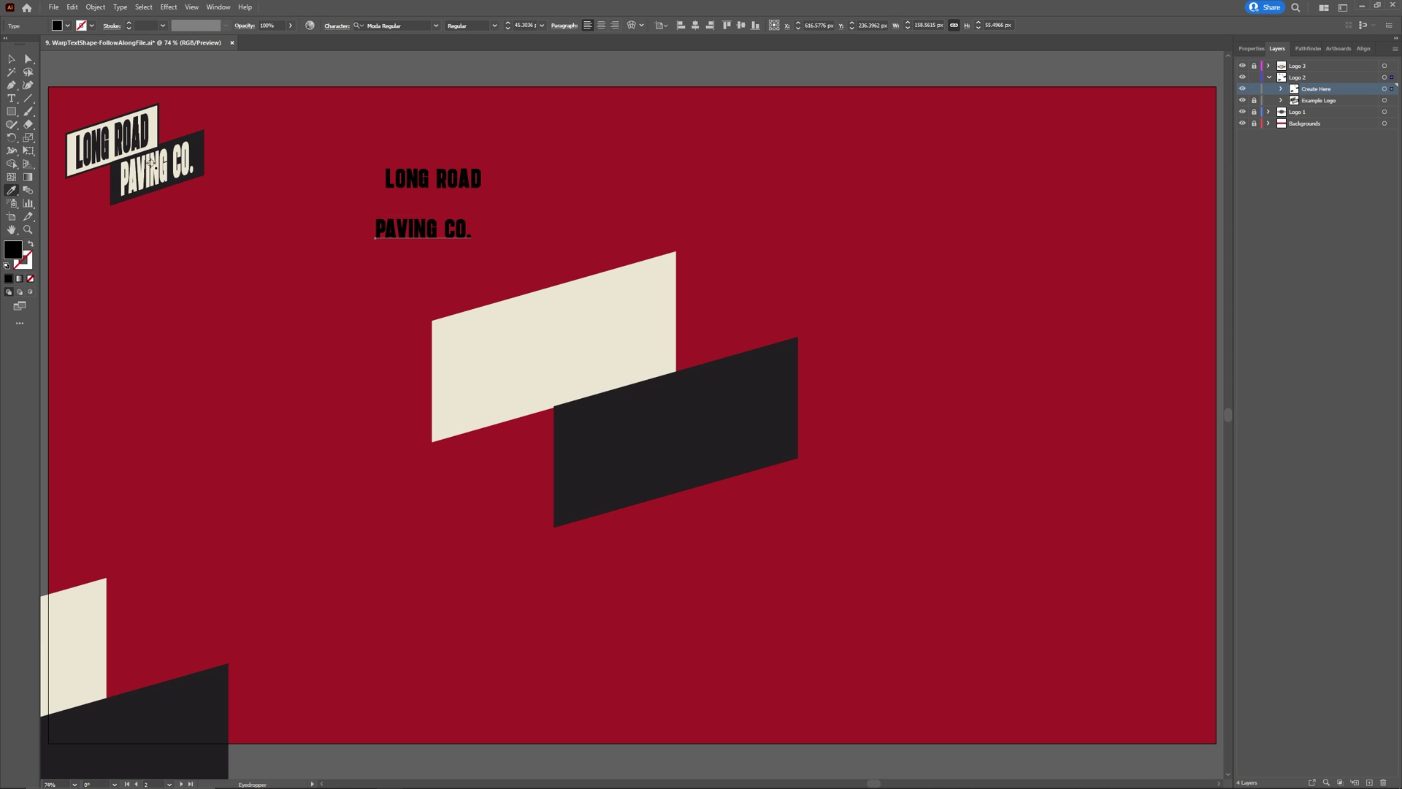
left_click(162, 173)
left_click(390, 179, "ctrl")
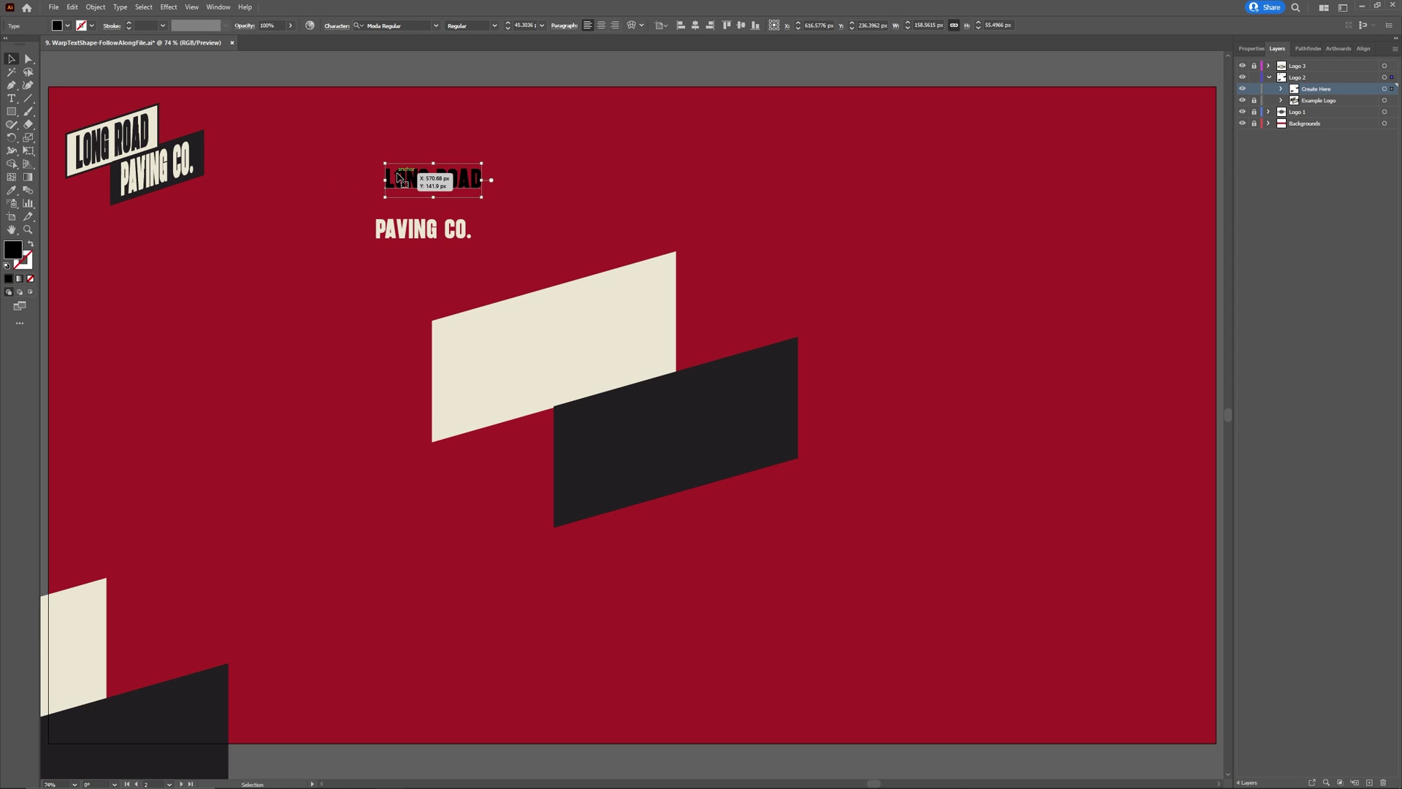
left_click(153, 129)
Place the LONG ROAD text in the middle of the upper cream parallelogram and bring that parallelogram to the front
key("v")
left_click_drag(442, 183, 560, 349)
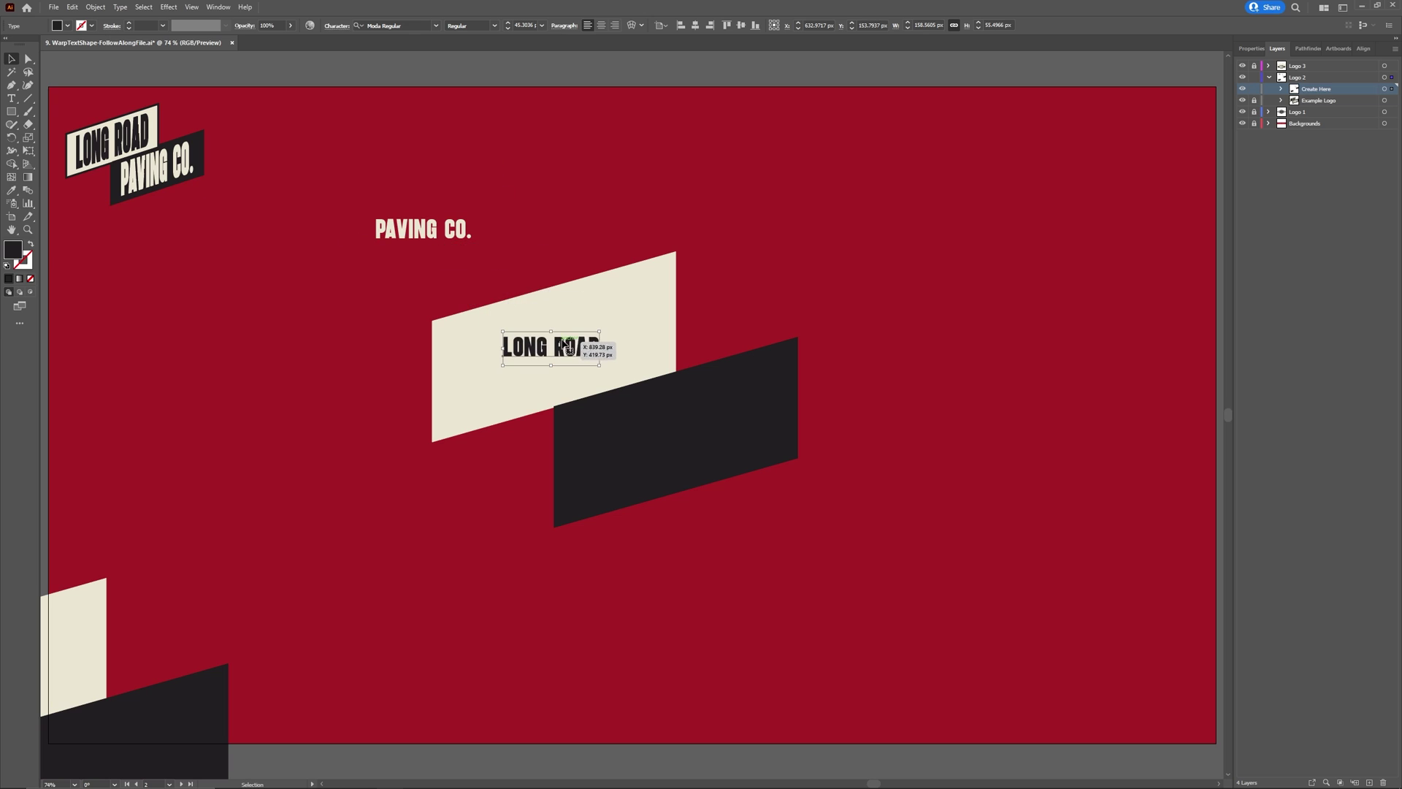
left_click(740, 281)
left_click(658, 316)
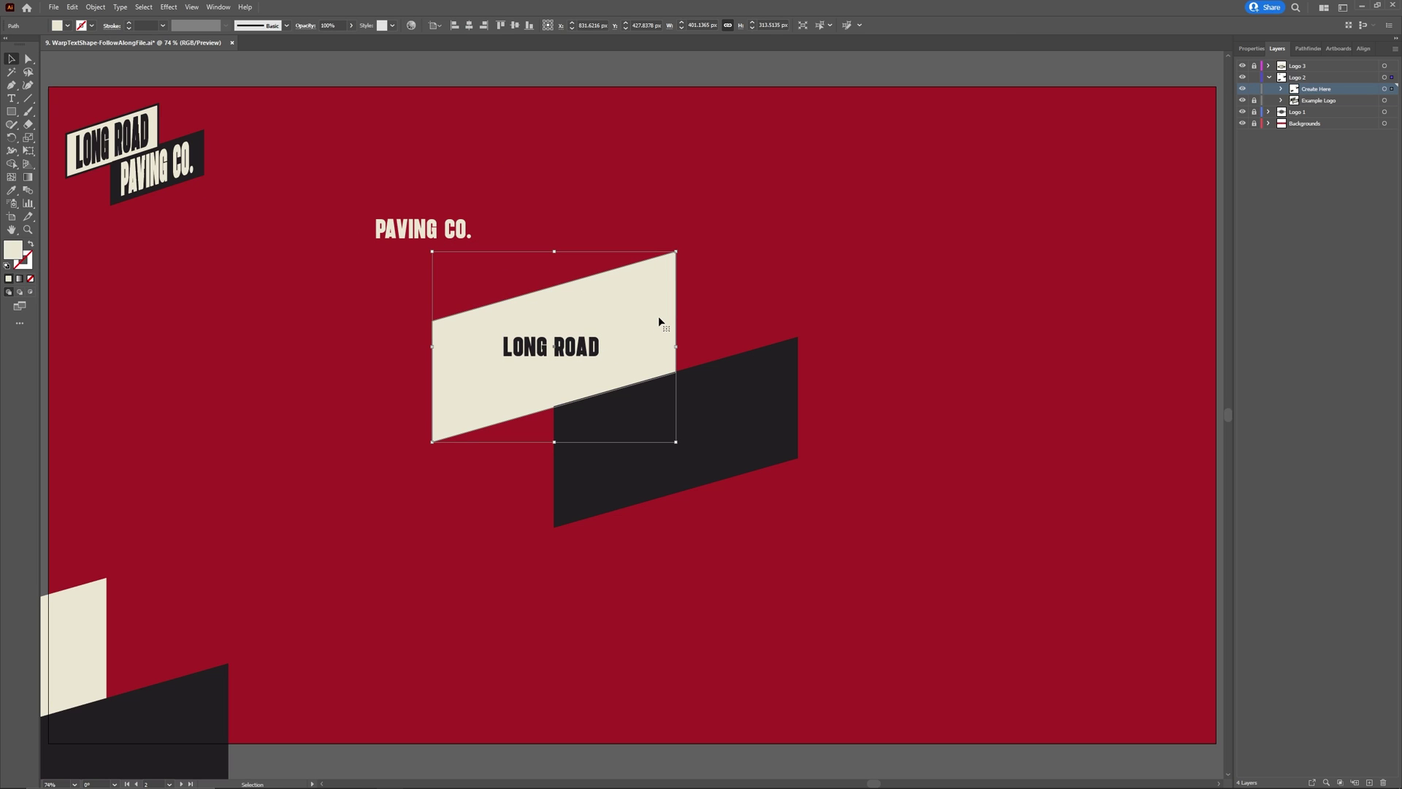
key("ctrl+shift+bracketright")
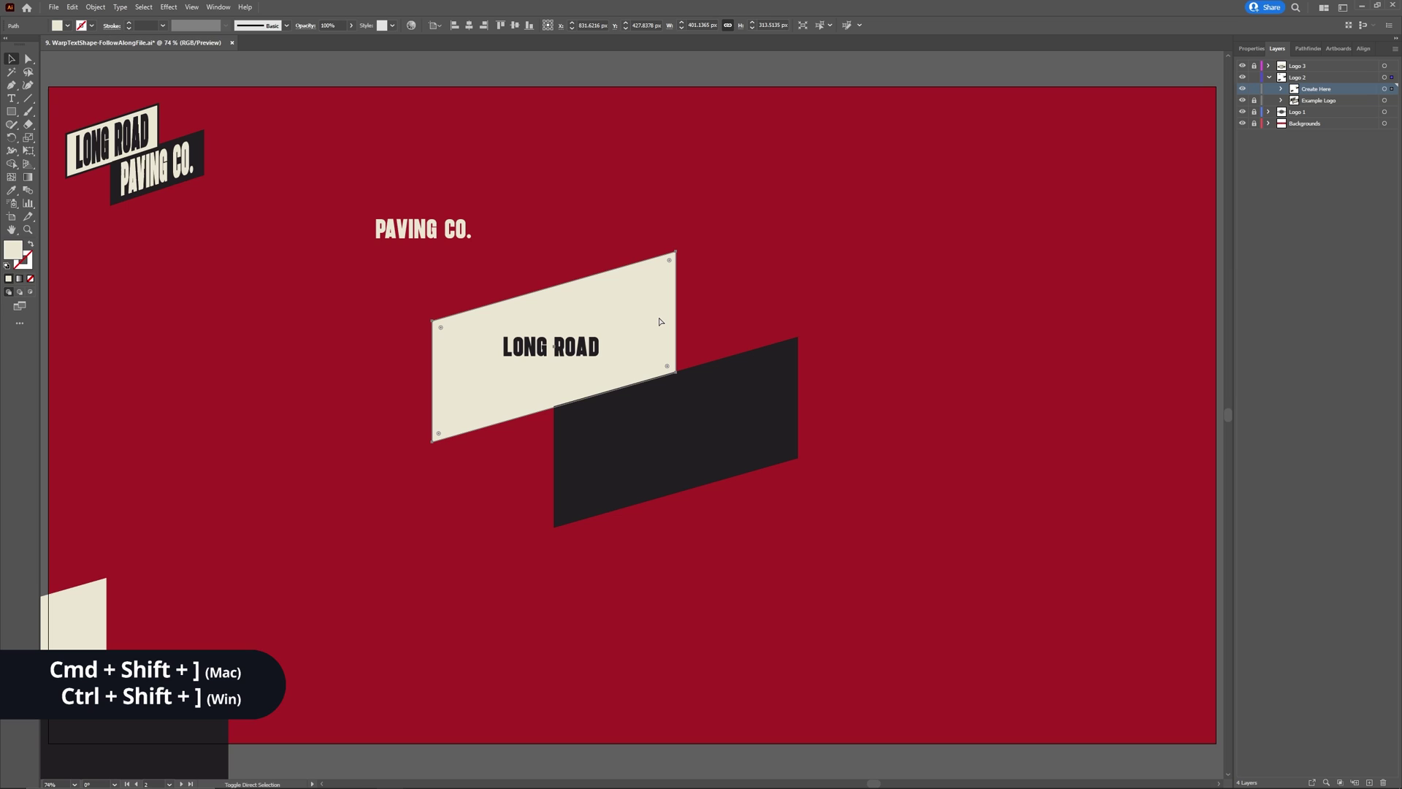
key("ctrl+shift+bracketright")
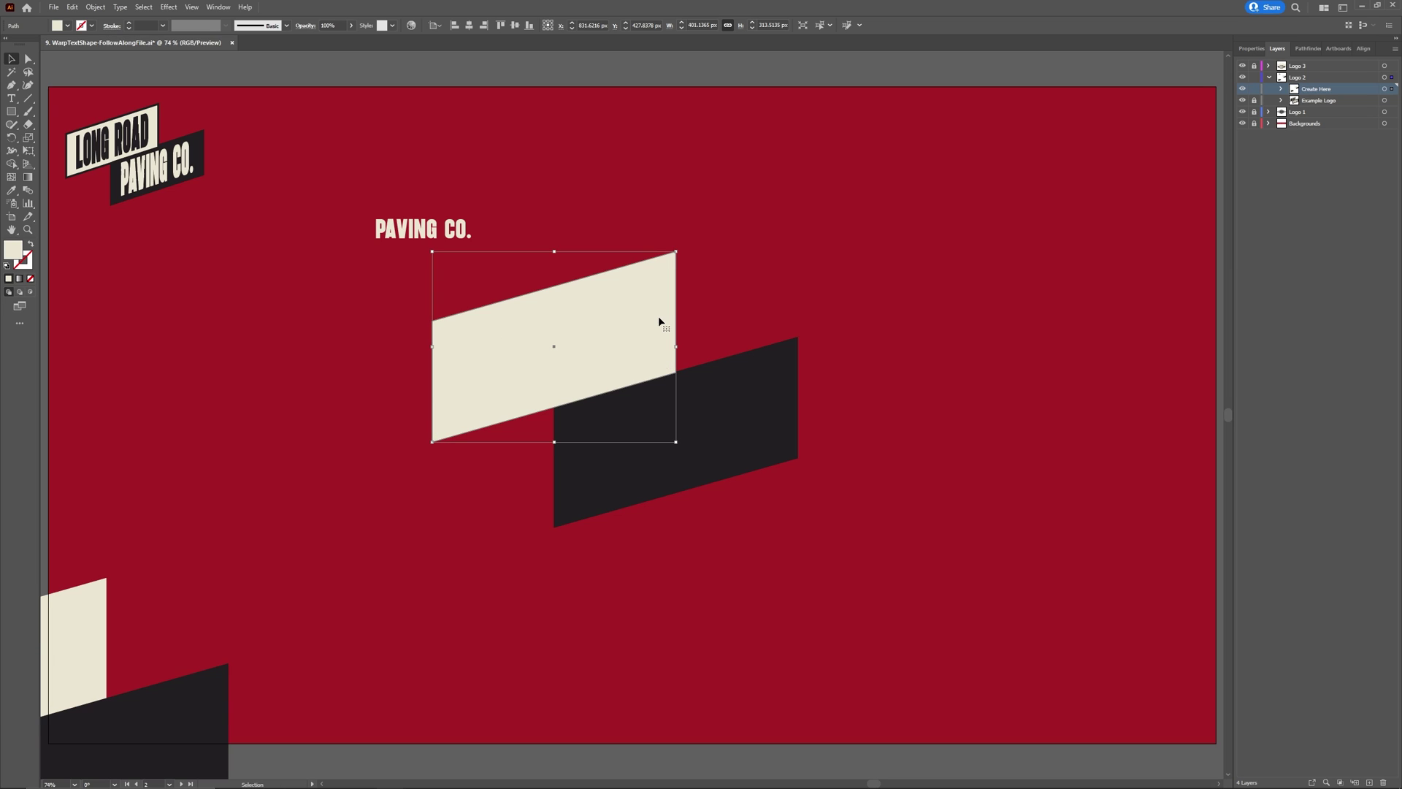
Warp the LONG ROAD text into the cream parallelogram with an envelope distort using the top object
left_click(512, 274)
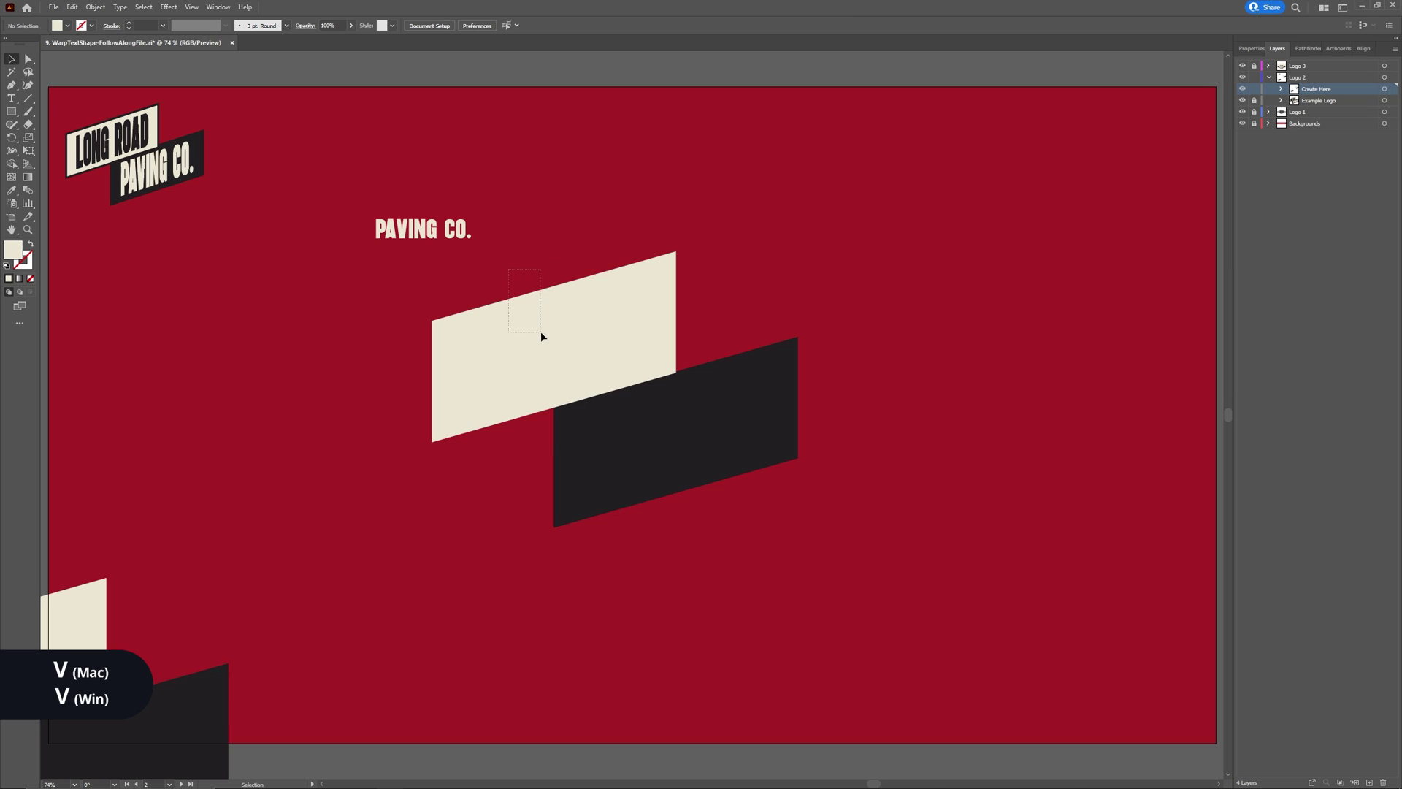
left_click_drag(575, 372, 576, 374)
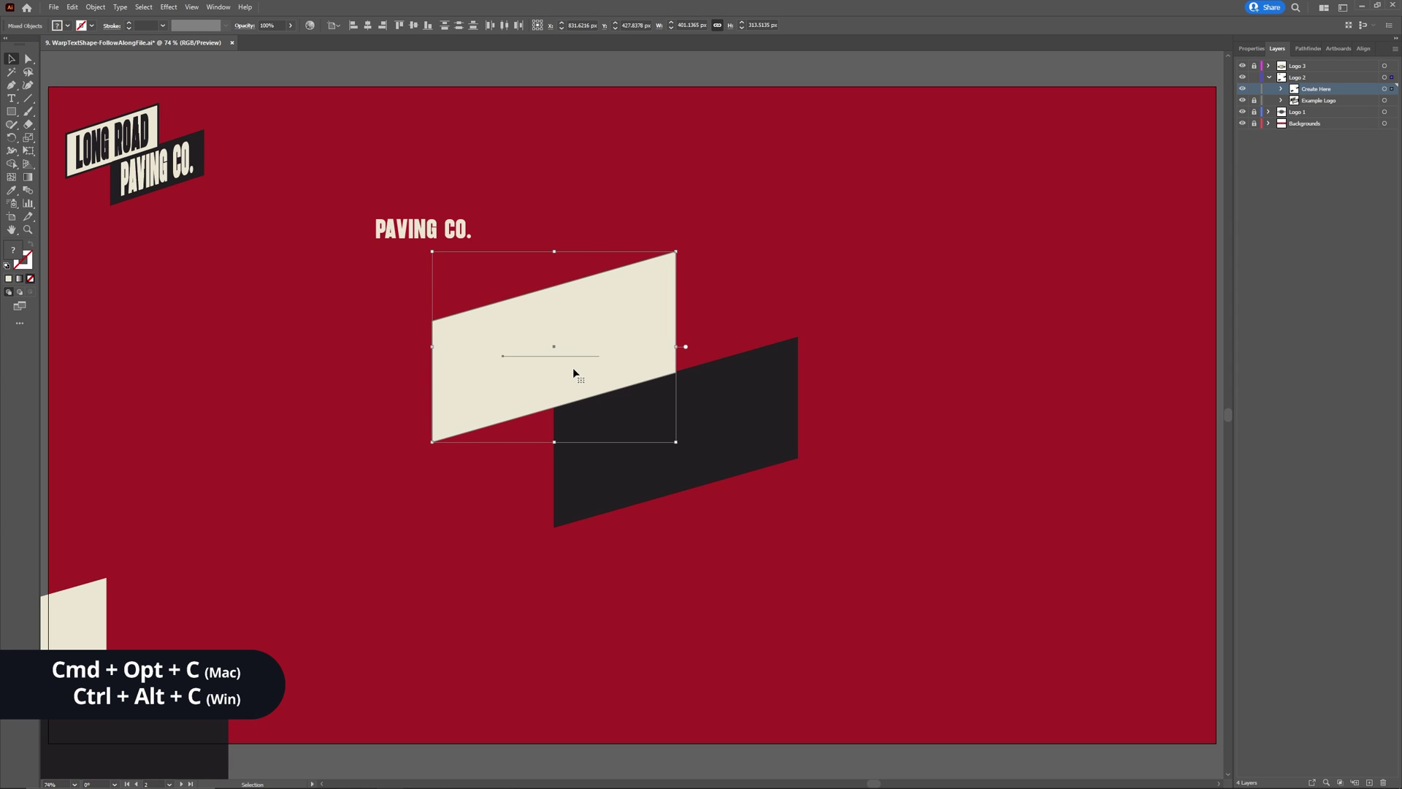
key("ctrl+alt")
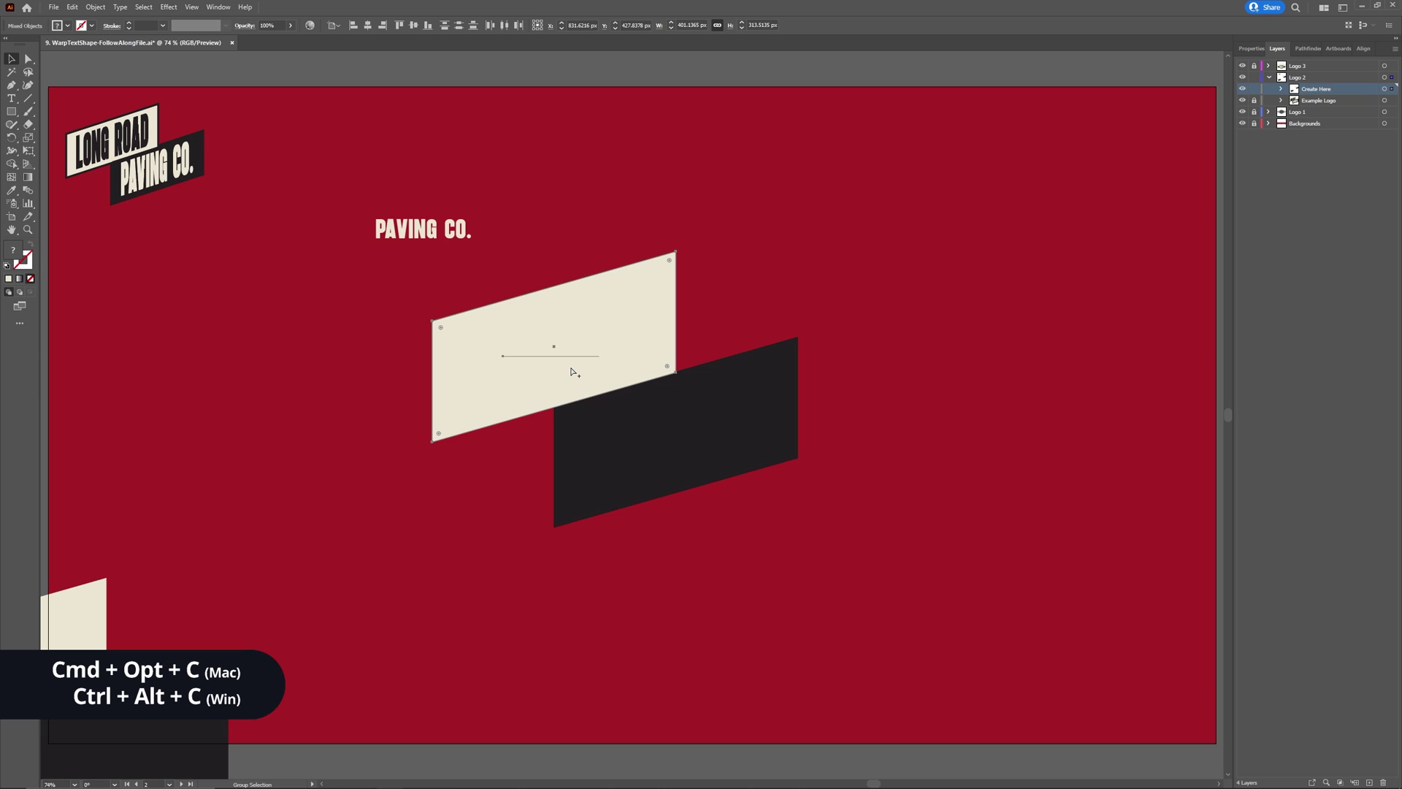
key("ctrl+alt+c")
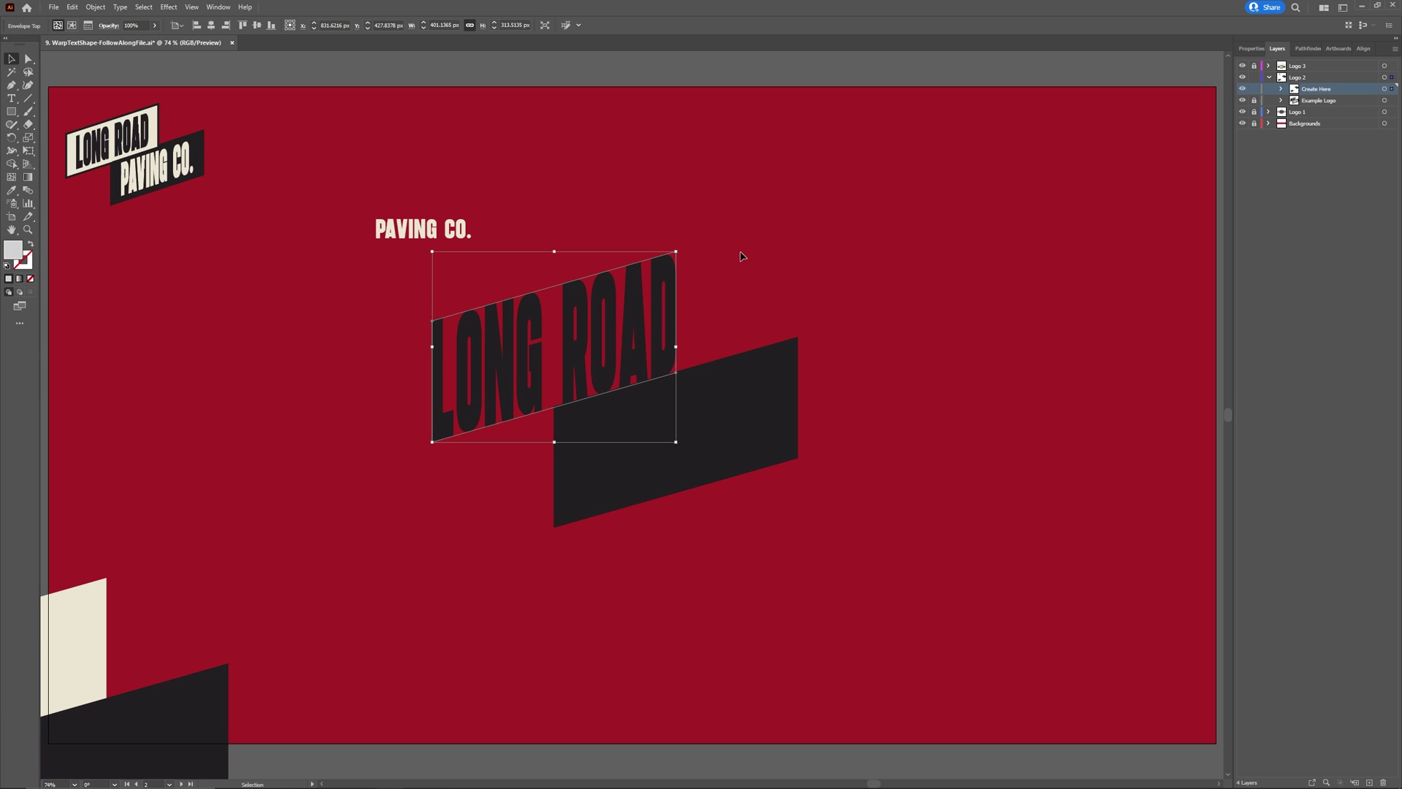
left_click(758, 235)
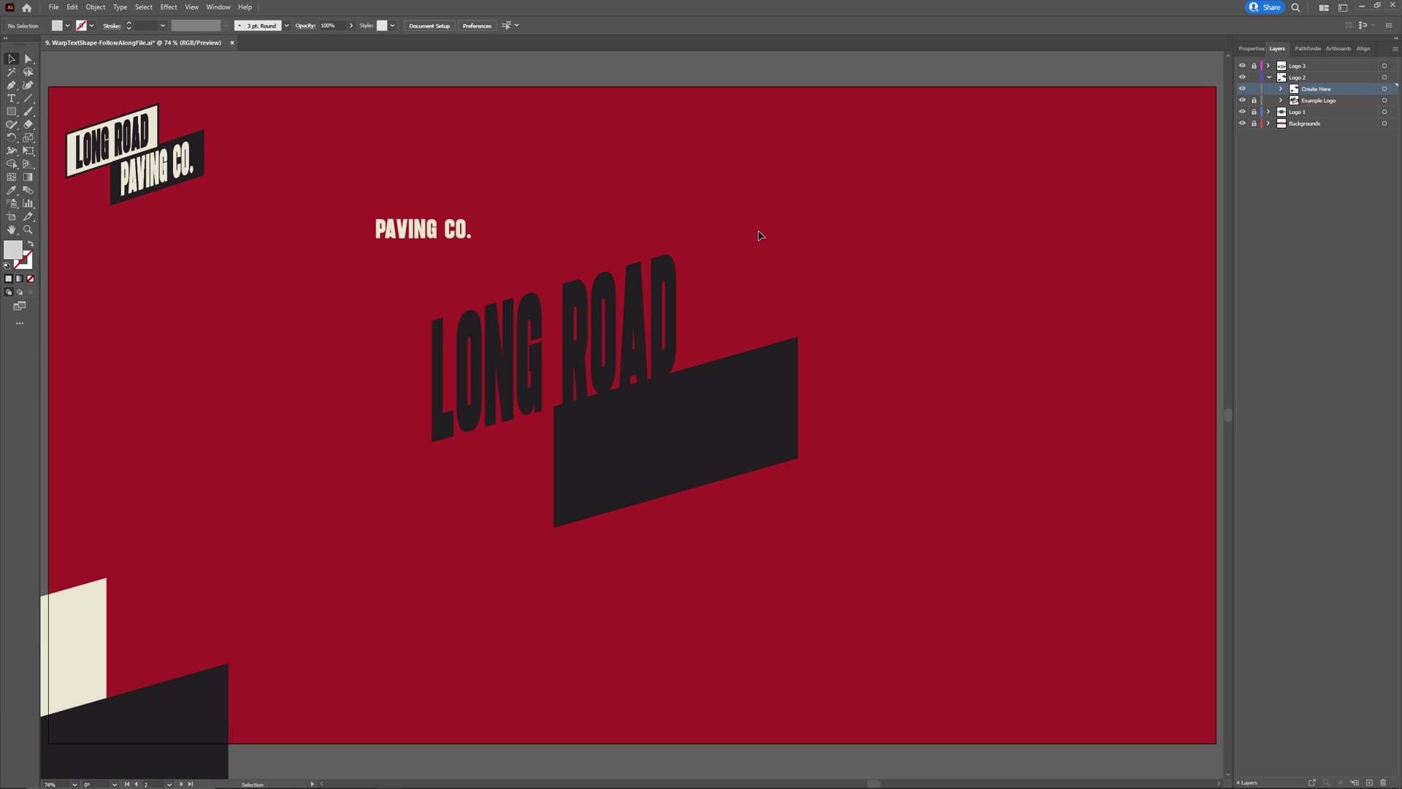
Place the PAVING CO. text in the middle of the black parallelogram and bring that parallelogram to the front
left_click_drag(454, 229, 699, 437)
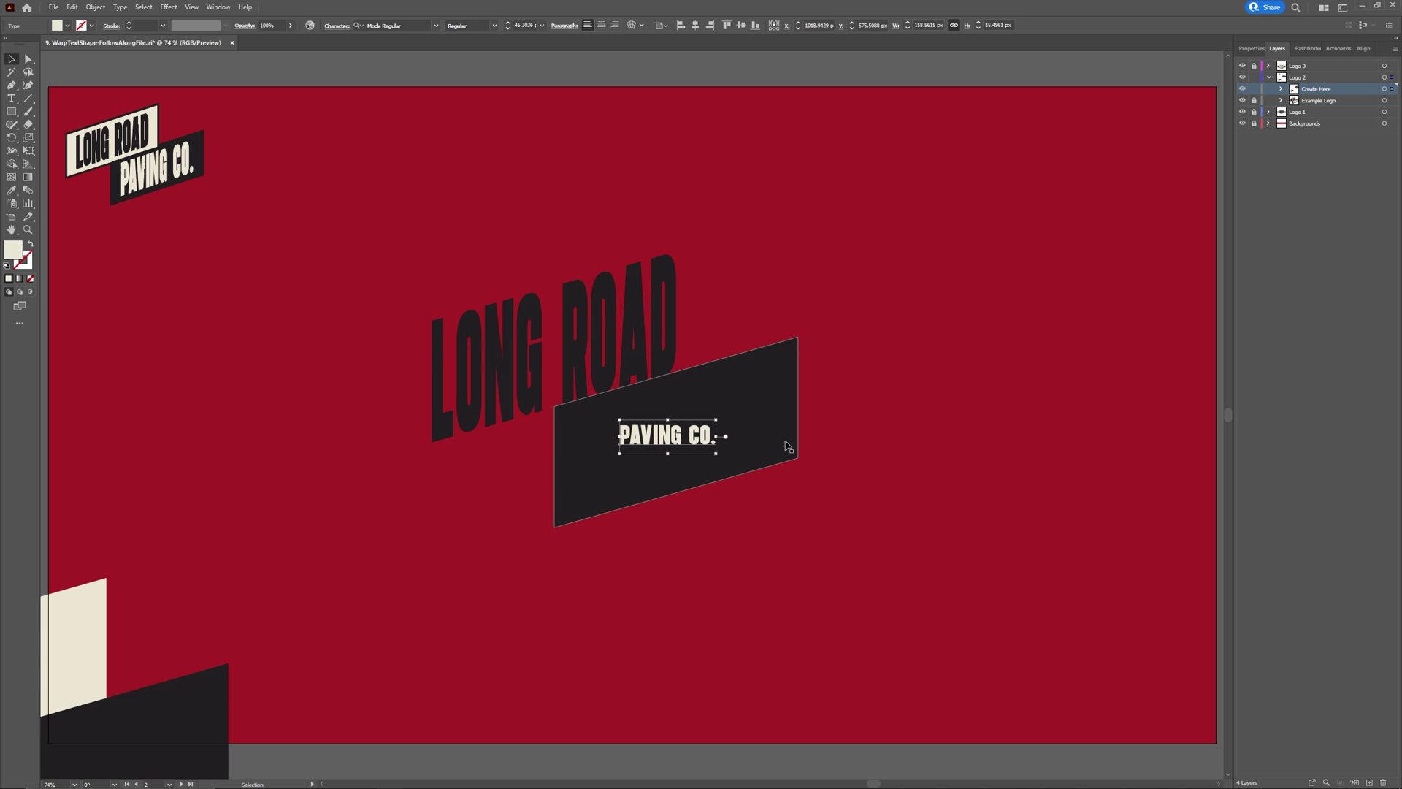
key("ctrl+shift+bracketright")
left_click(785, 441)
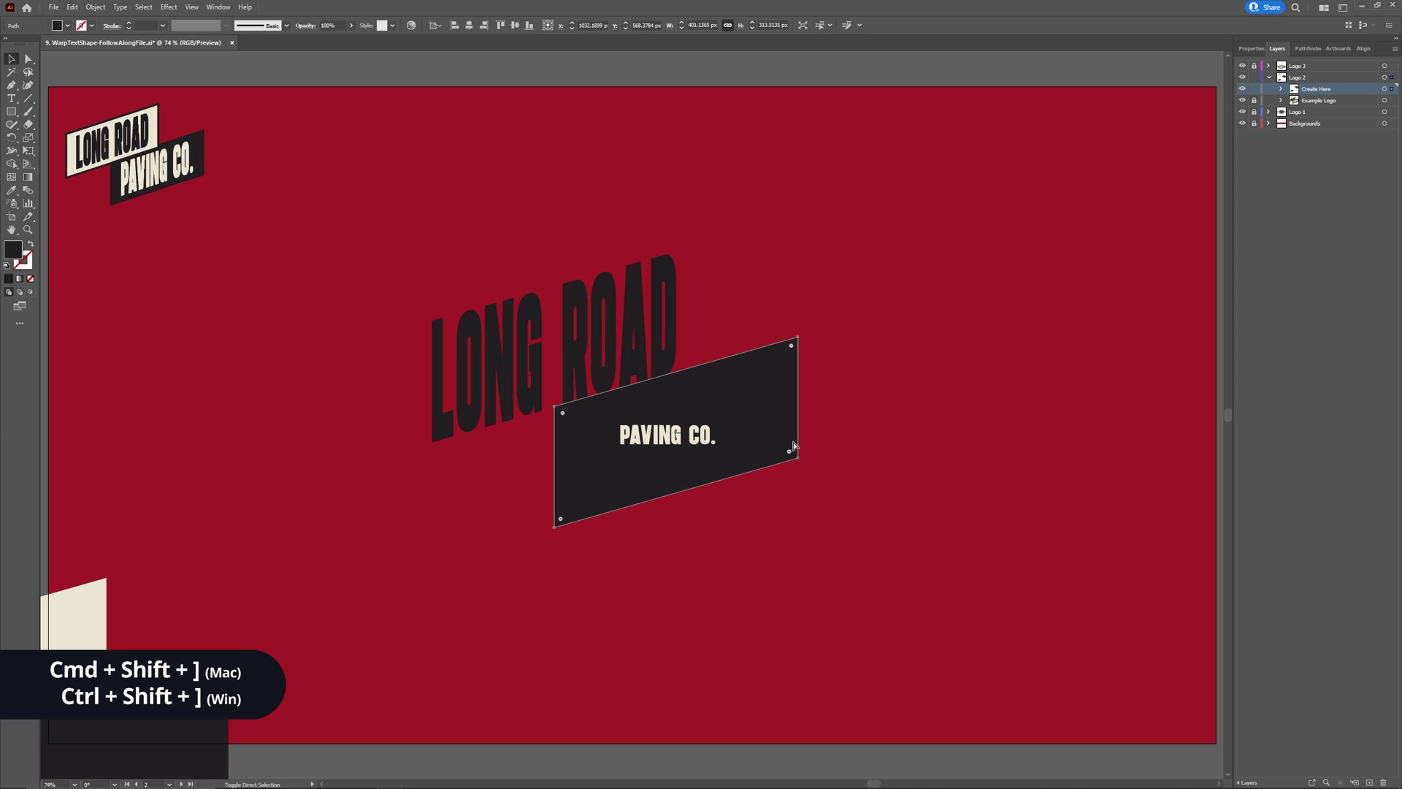
key("ctrl+shift+bracketright")
Warp the PAVING CO. text into the black parallelogram with an envelope distort using the top object
left_click_drag(796, 601, 643, 422)
key("alt")
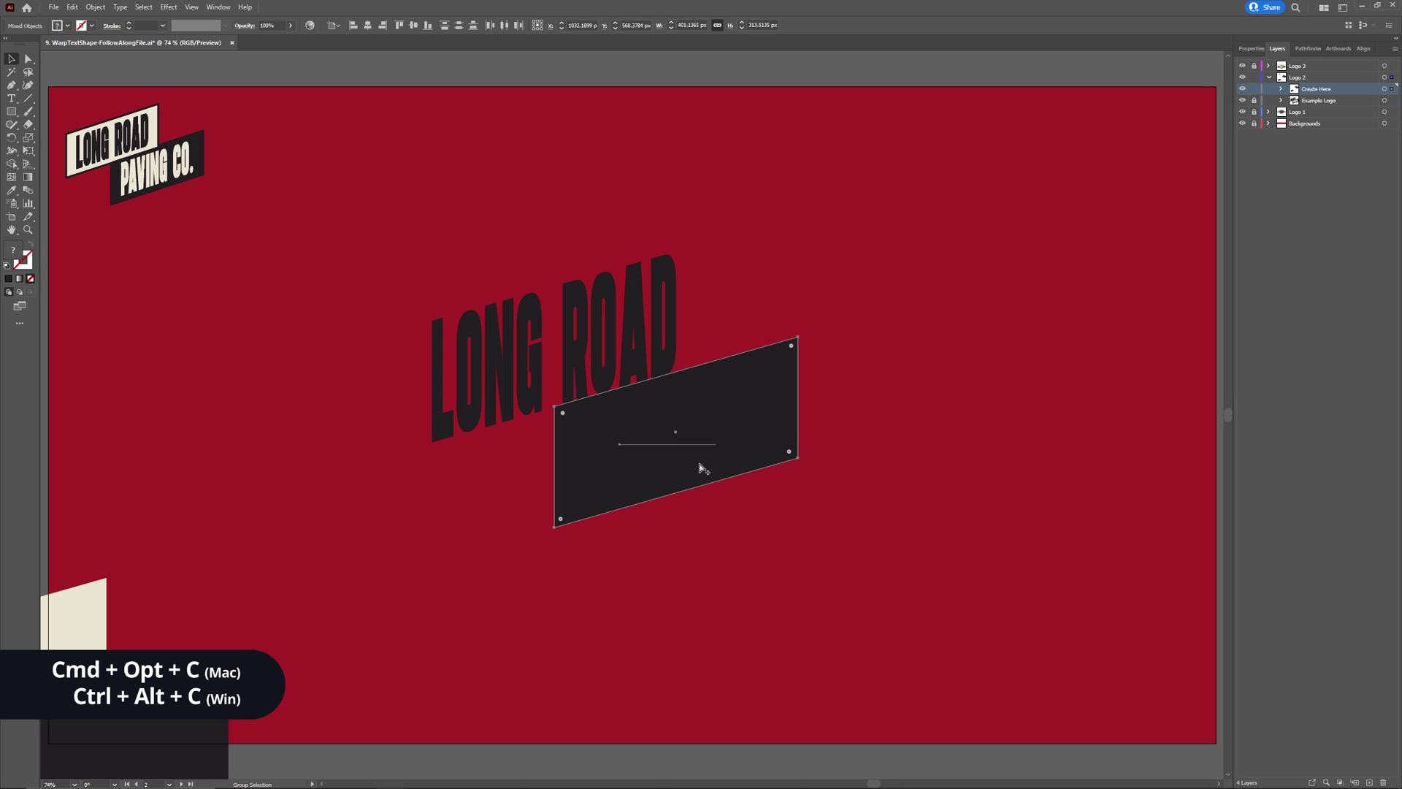
key("ctrl+alt+c")
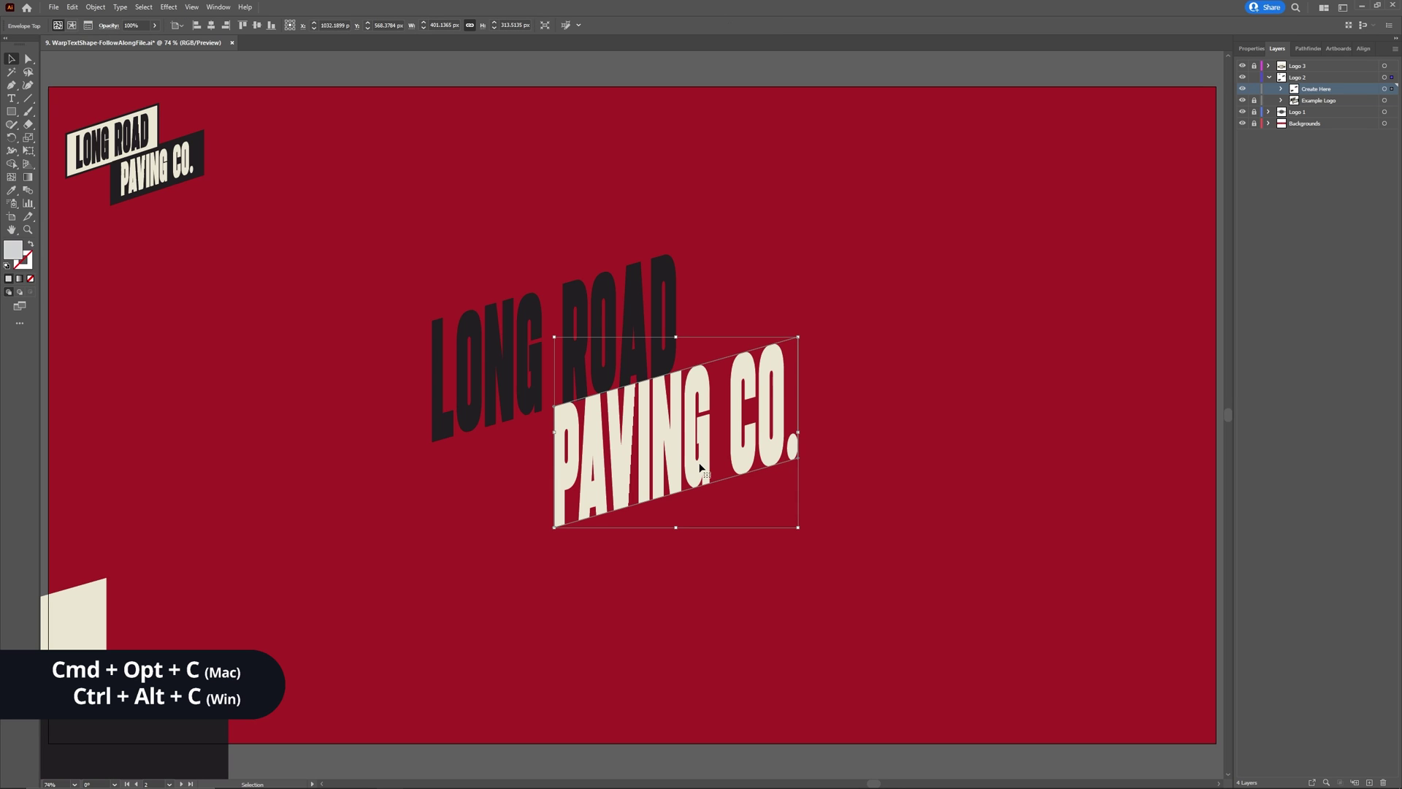
left_click(776, 587)
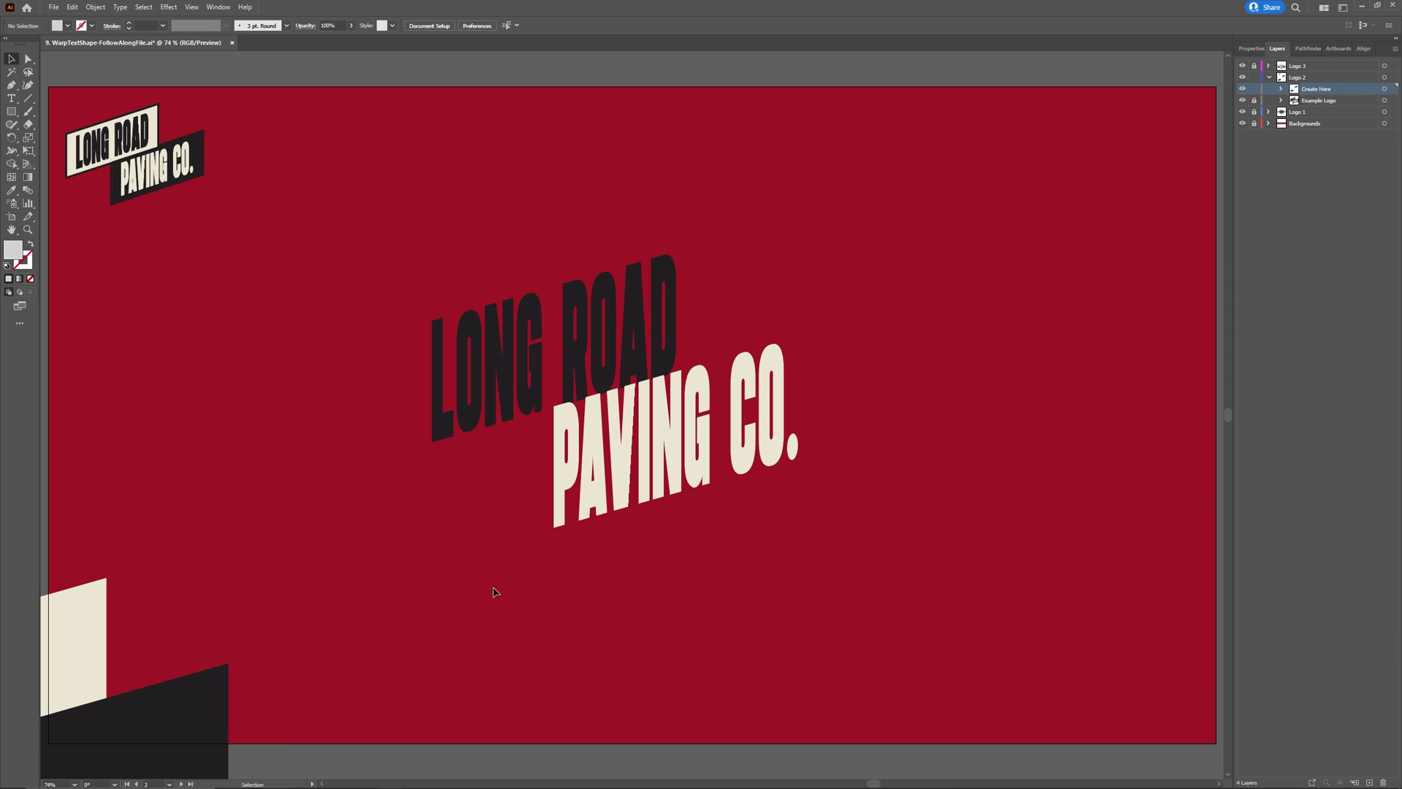
Group the two spare panels, move the group up and right onto the artboard, and show the alignment options
left_click(172, 704)
left_click(176, 712, "shift")
key("ctrl+g")
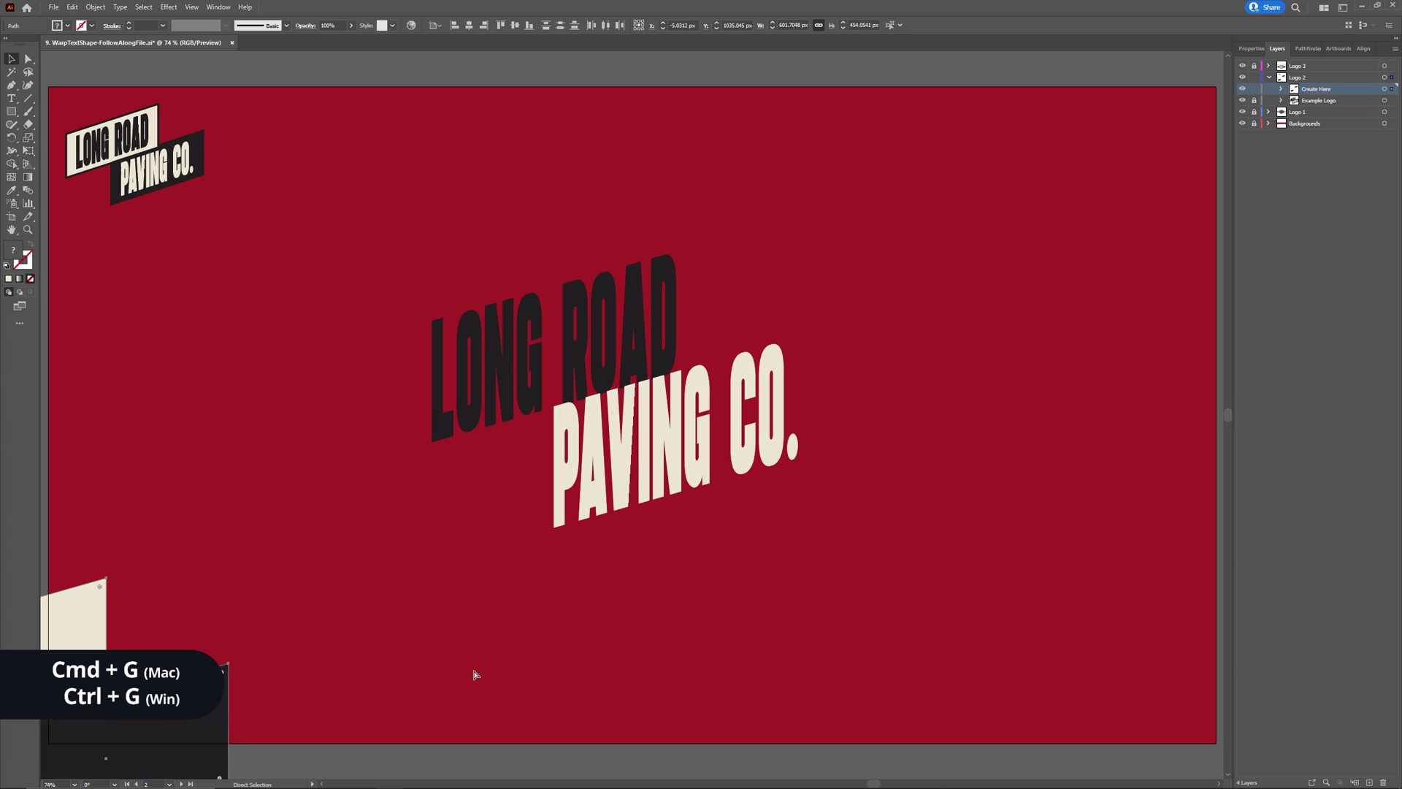
key("ctrl+g")
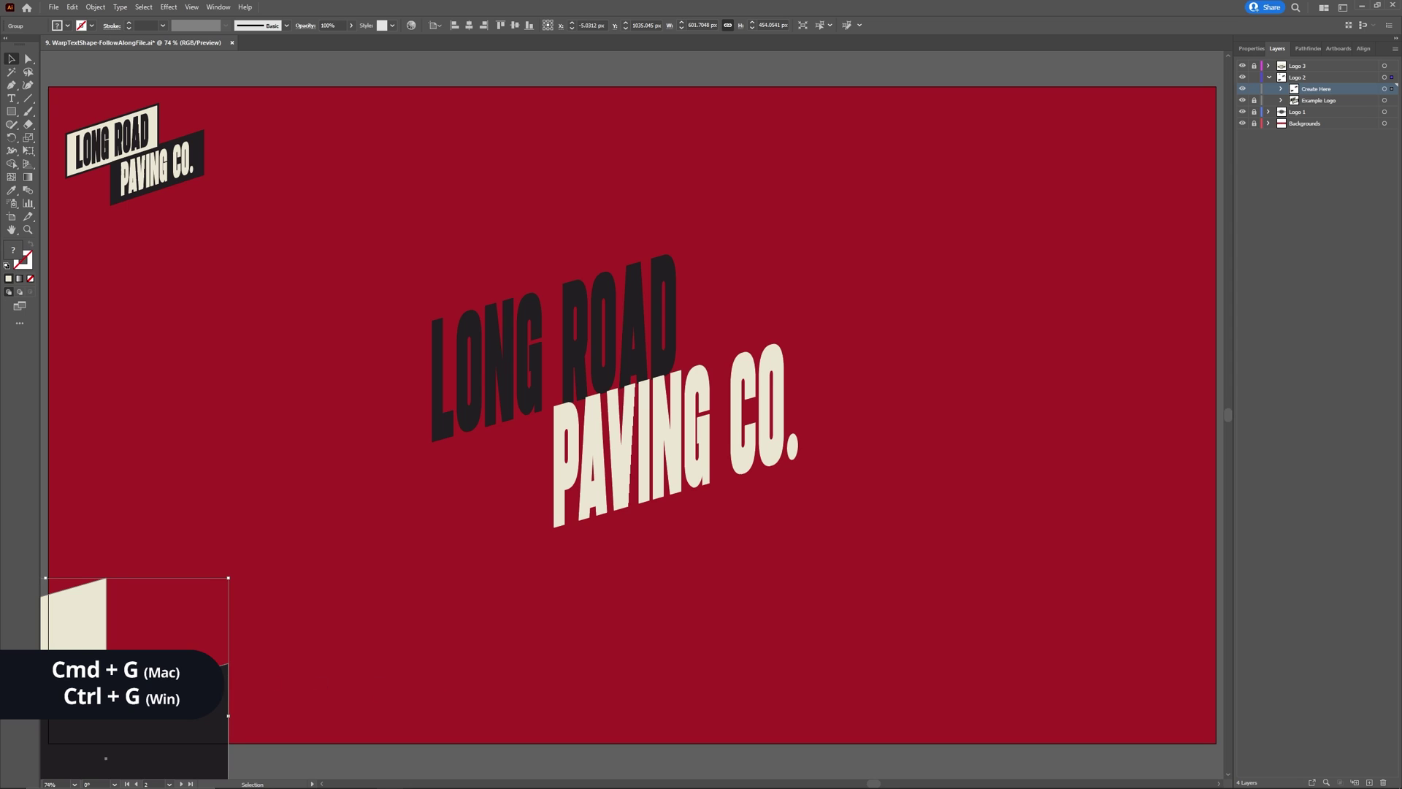
left_click_drag(191, 700, 435, 615)
left_click(1355, 55)
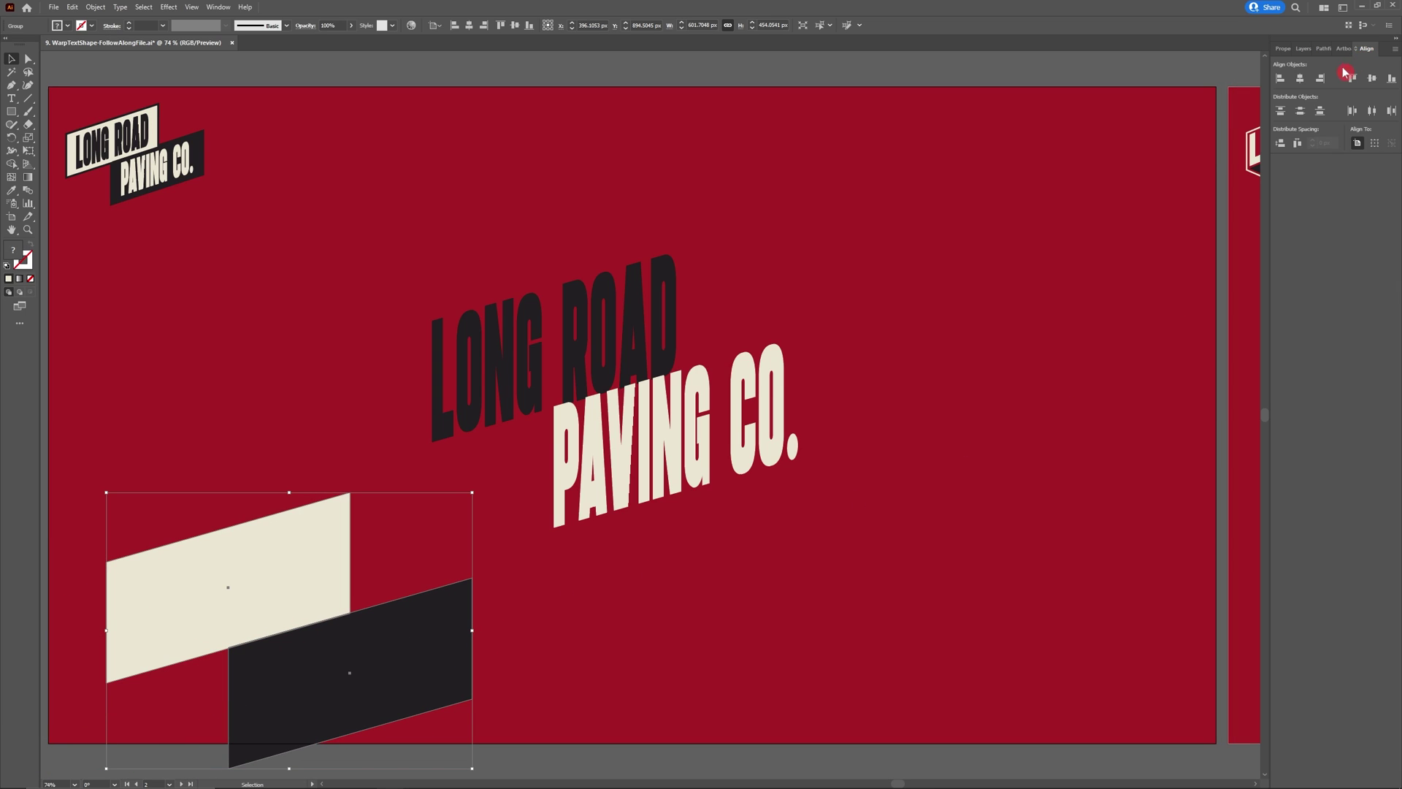
Centre the grouped cream and black panels horizontally and vertically on the artboard
left_click(1357, 144)
left_click(1299, 79)
left_click(1371, 79)
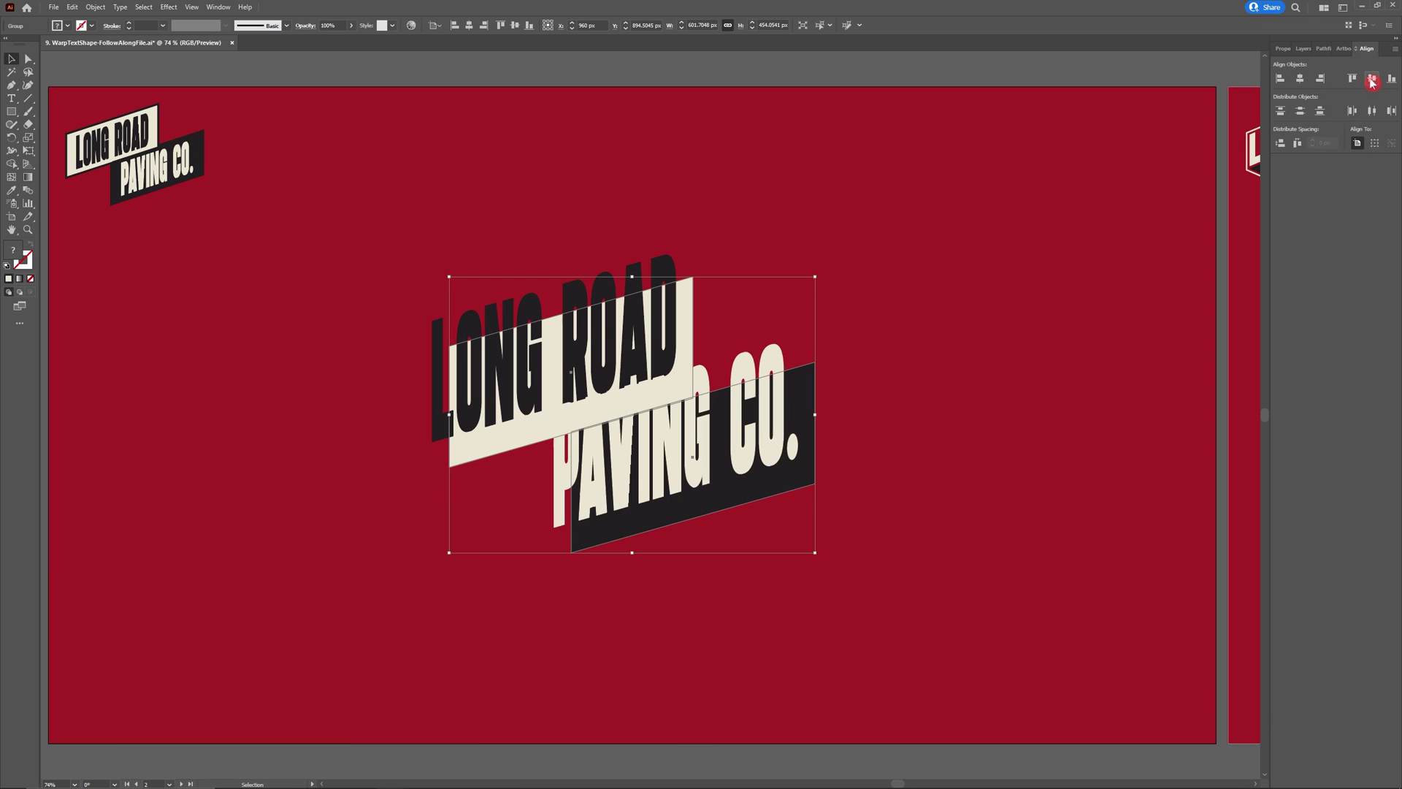
left_click(1053, 398)
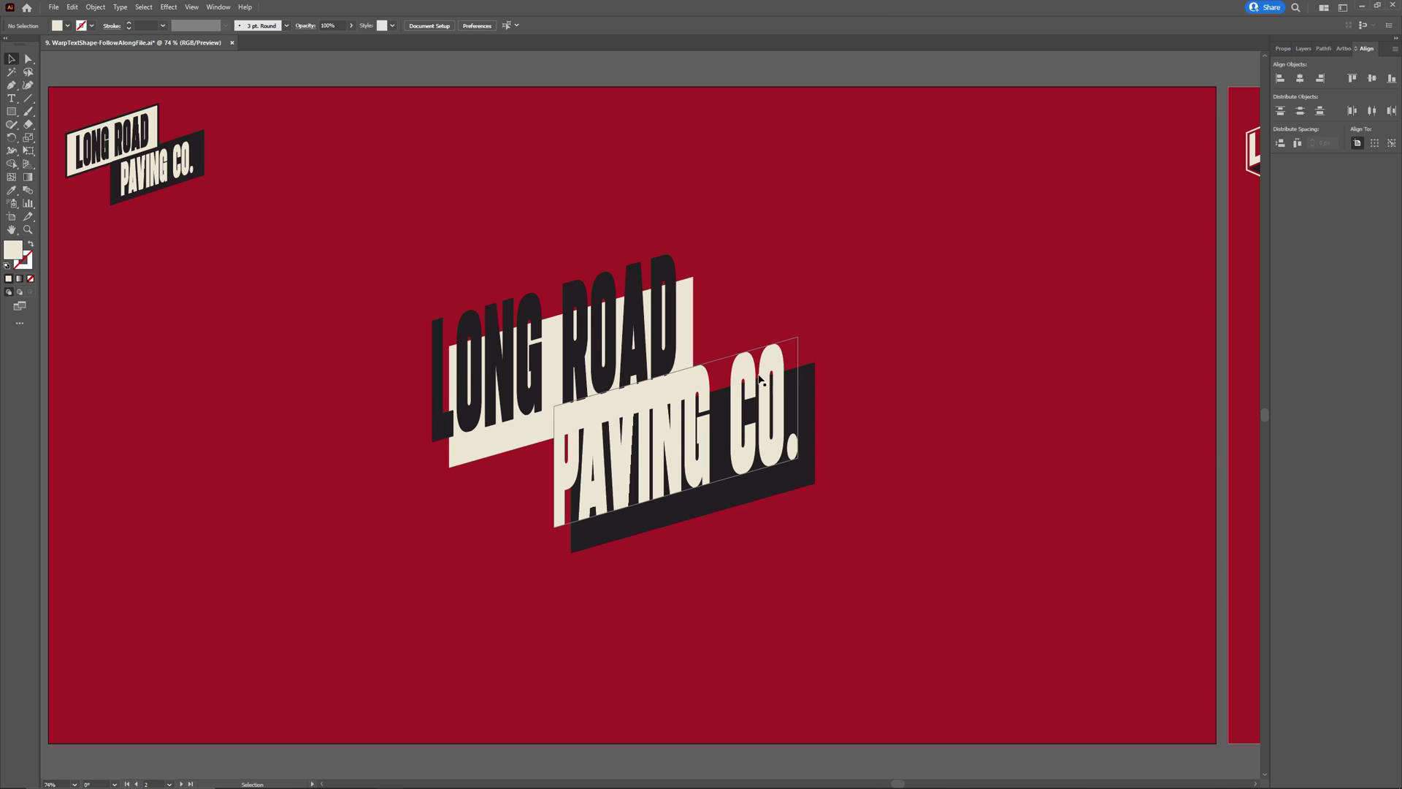
Group the warped LONG ROAD and PAVING CO. texts and centre the group horizontally and vertically on the artboard
left_click(661, 368)
left_click(769, 454, "shift")
key("ctrl+g")
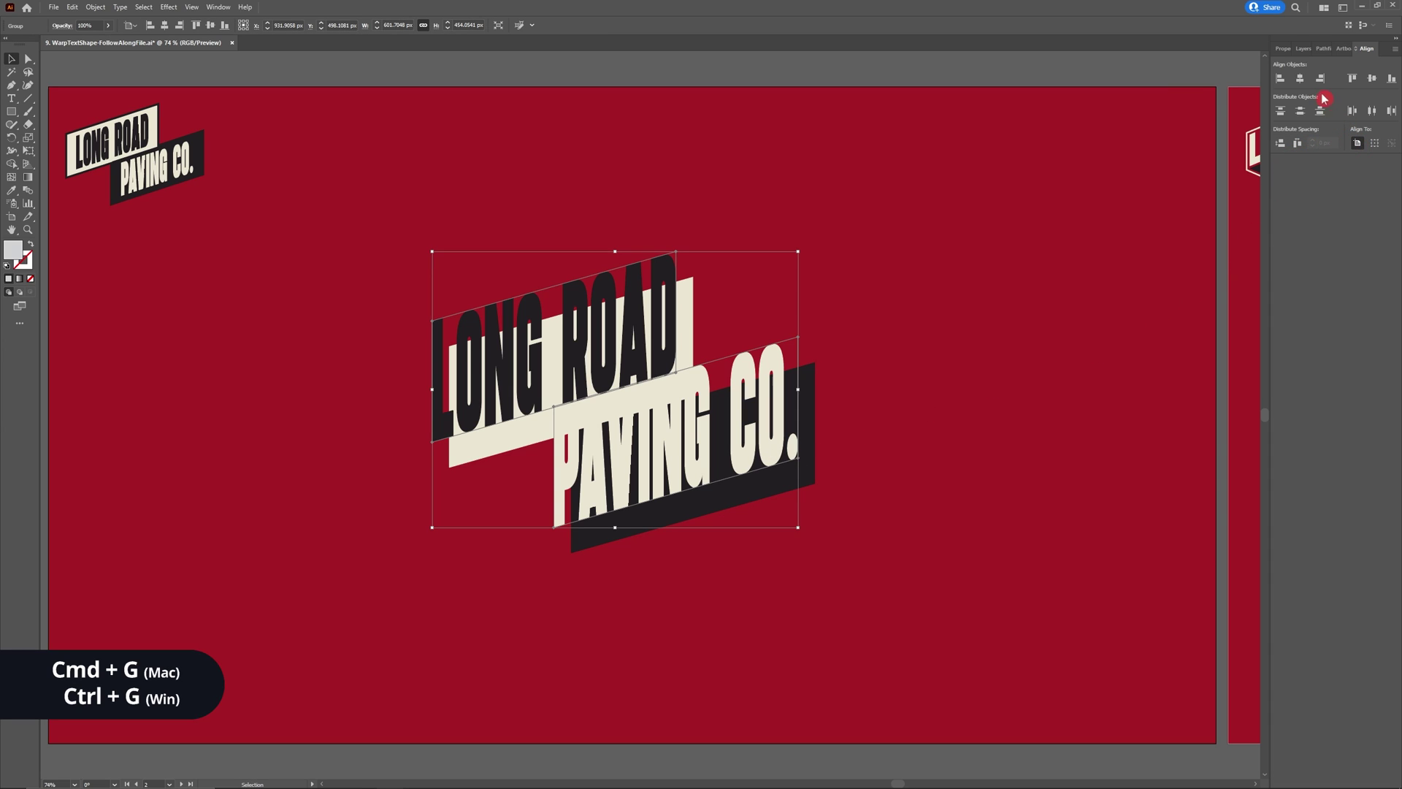
left_click(1300, 78)
left_click(1370, 81)
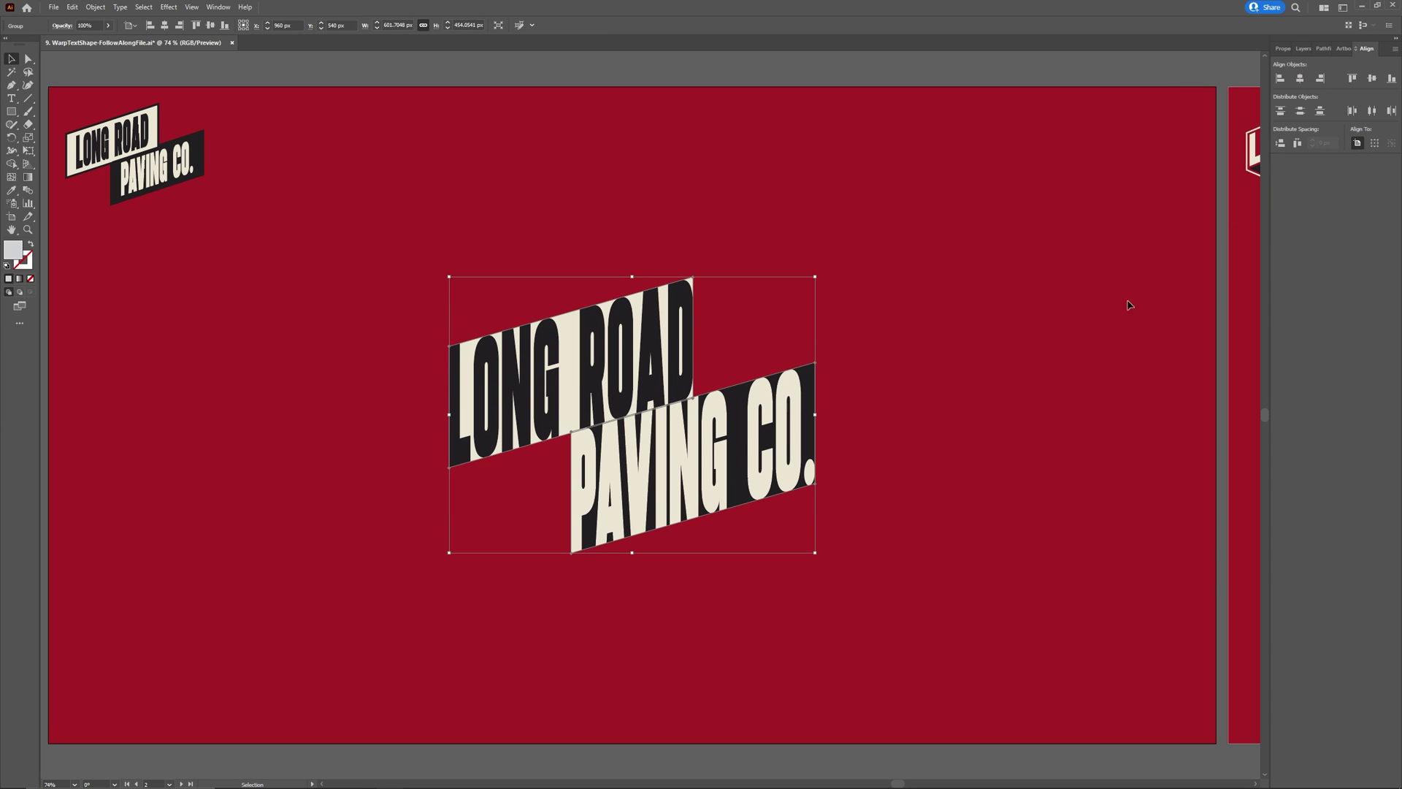
left_click(1032, 369)
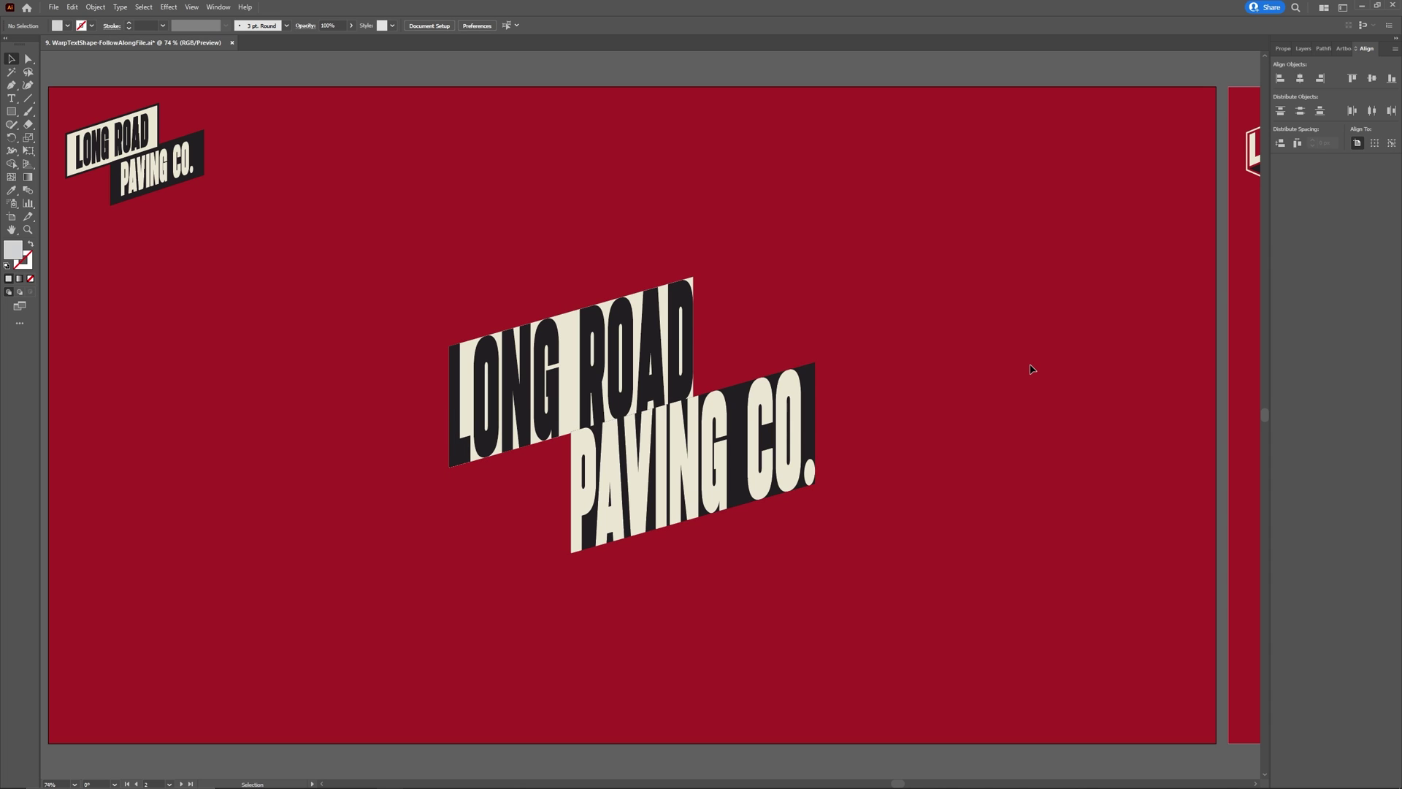
Scale only the warped LONG ROAD text uniformly to 80% inside the cream panel
key("a")
key("a")
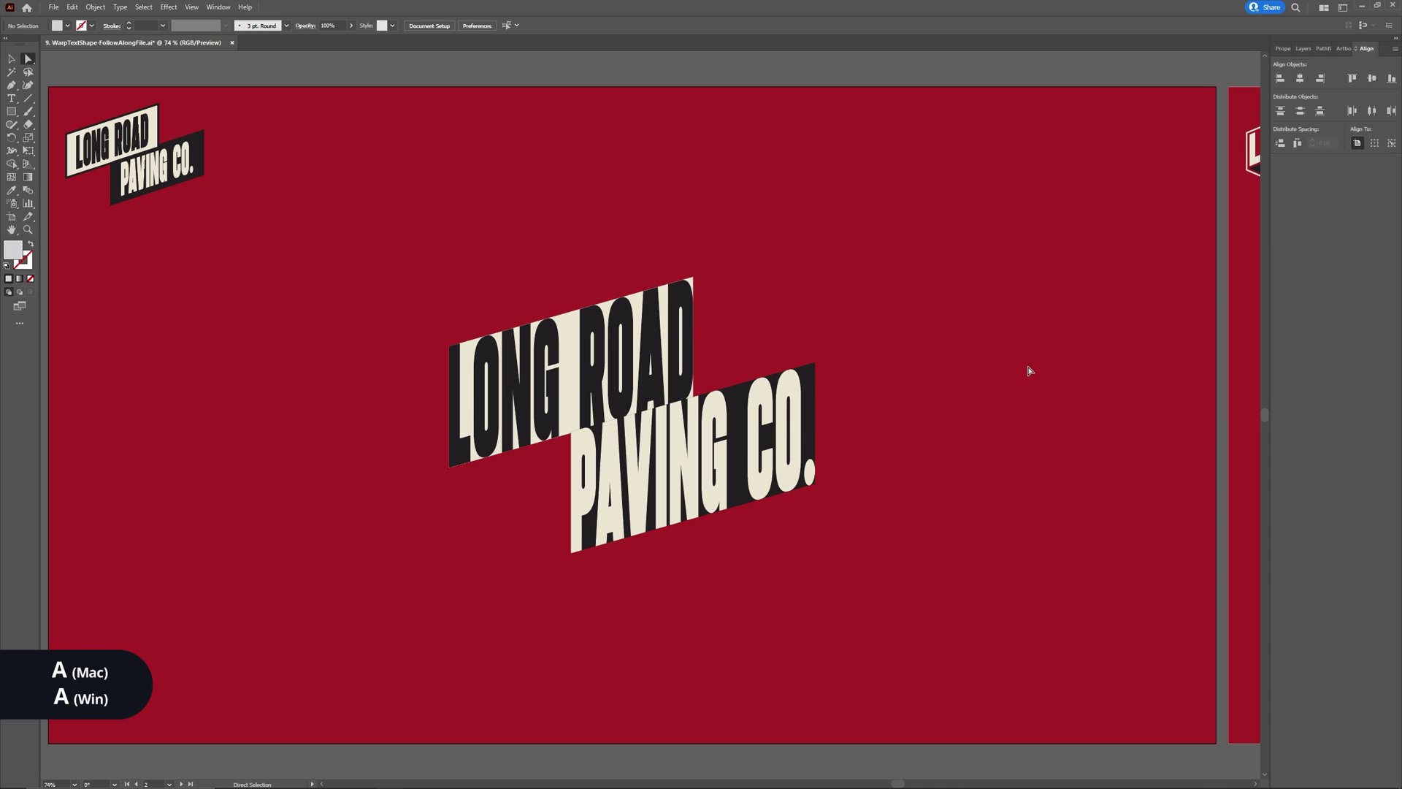
left_click(600, 386)
right_click(600, 385)
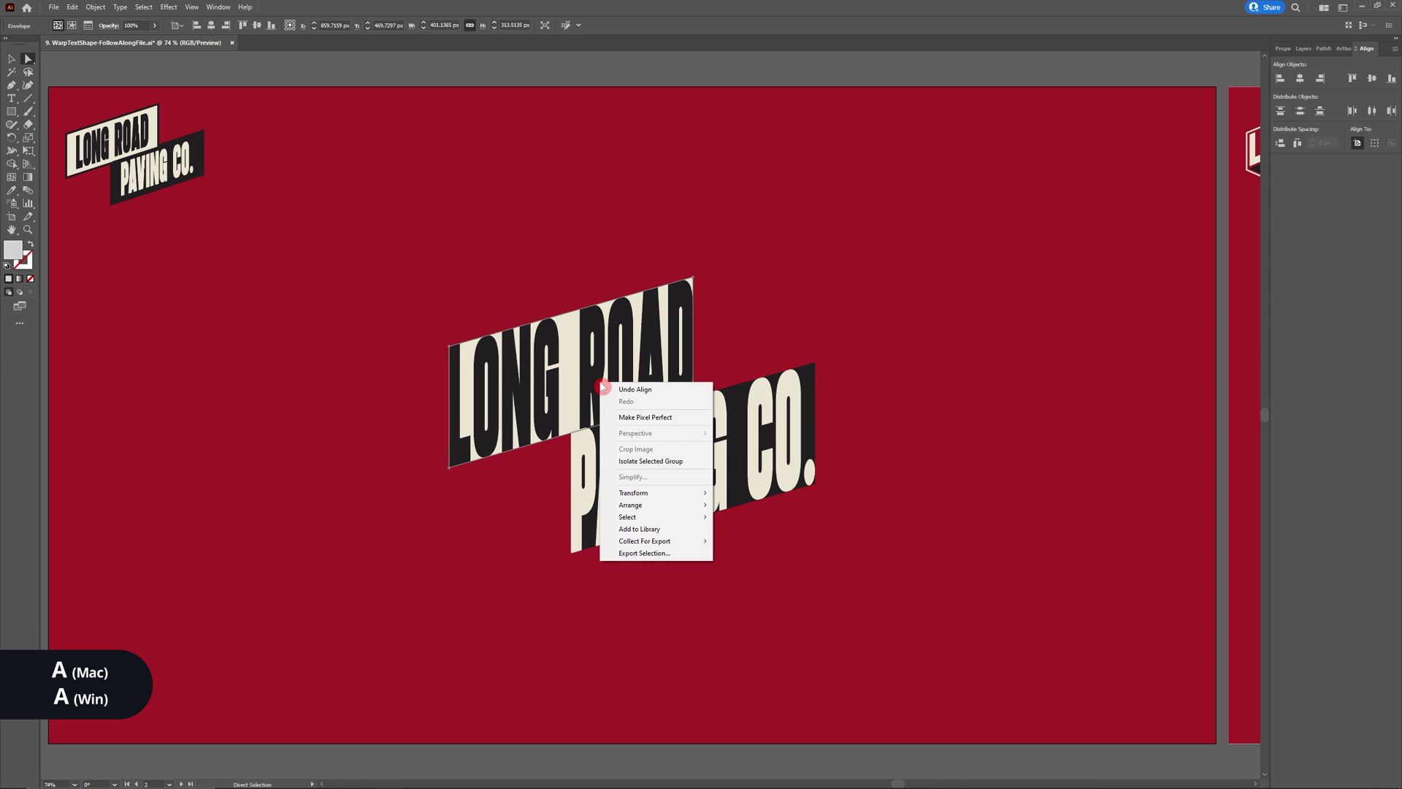
mouse_move(655, 495)
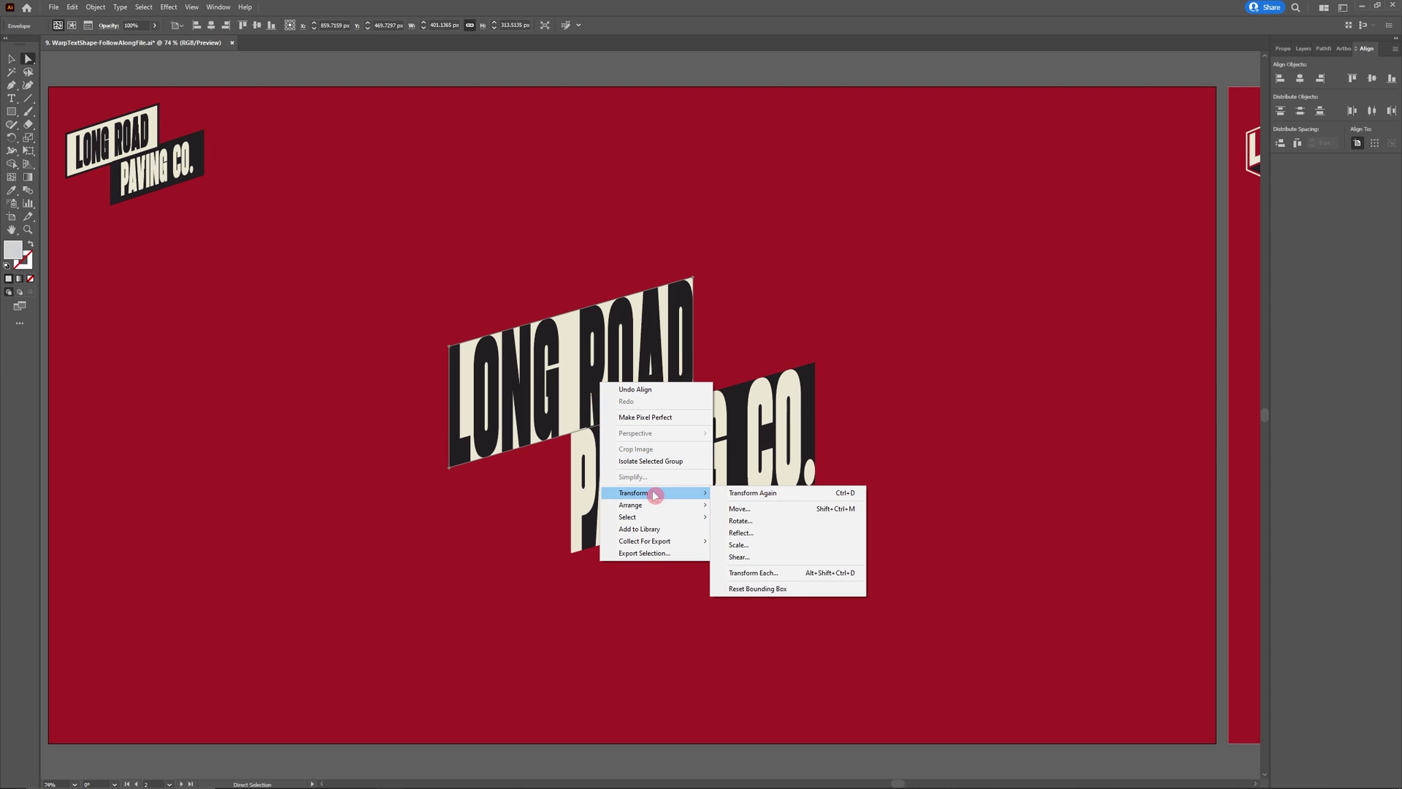
left_click(784, 546)
left_click(670, 312)
type("9")
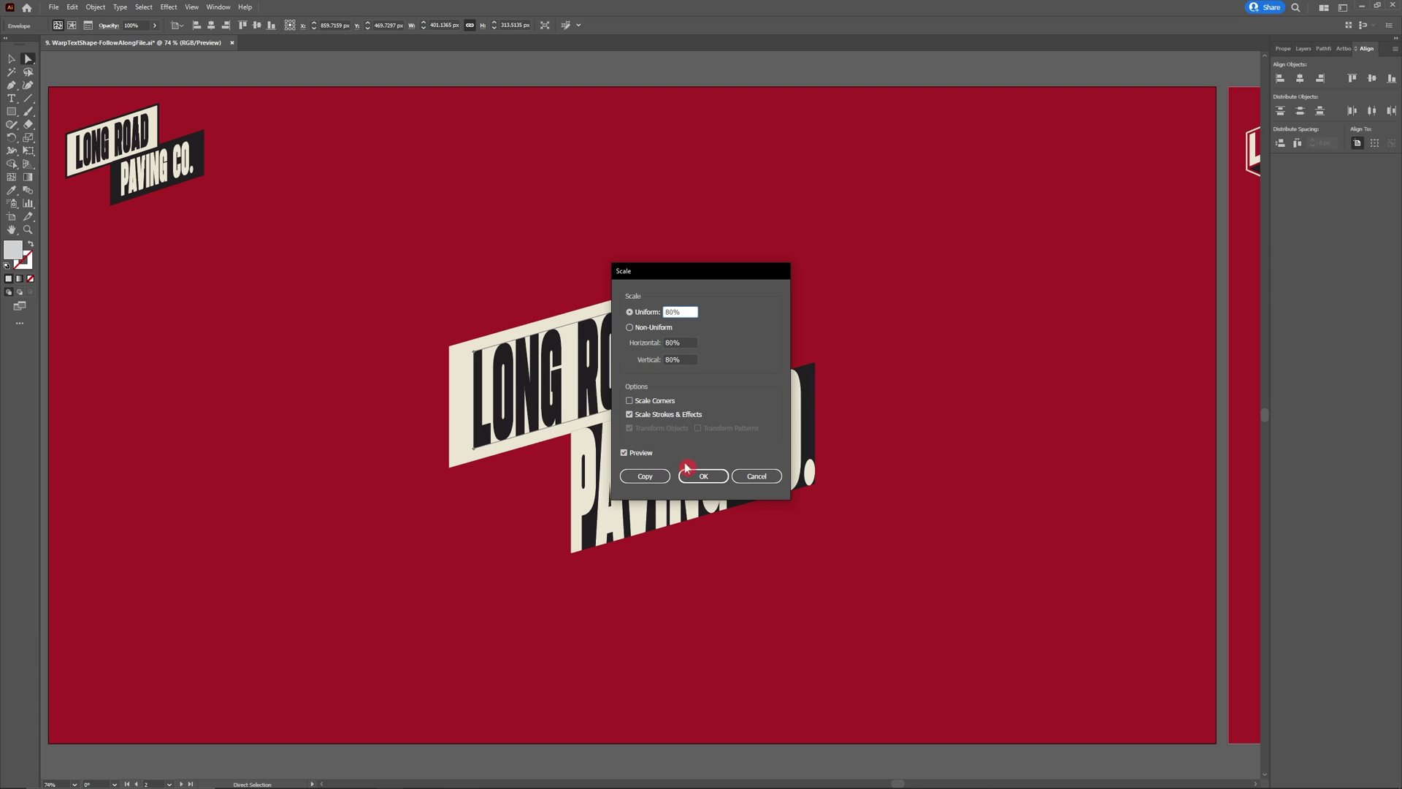
left_click(686, 475)
left_click(731, 546)
Scale only the warped PAVING CO. text uniformly to 80% inside the black panel
left_click(692, 497)
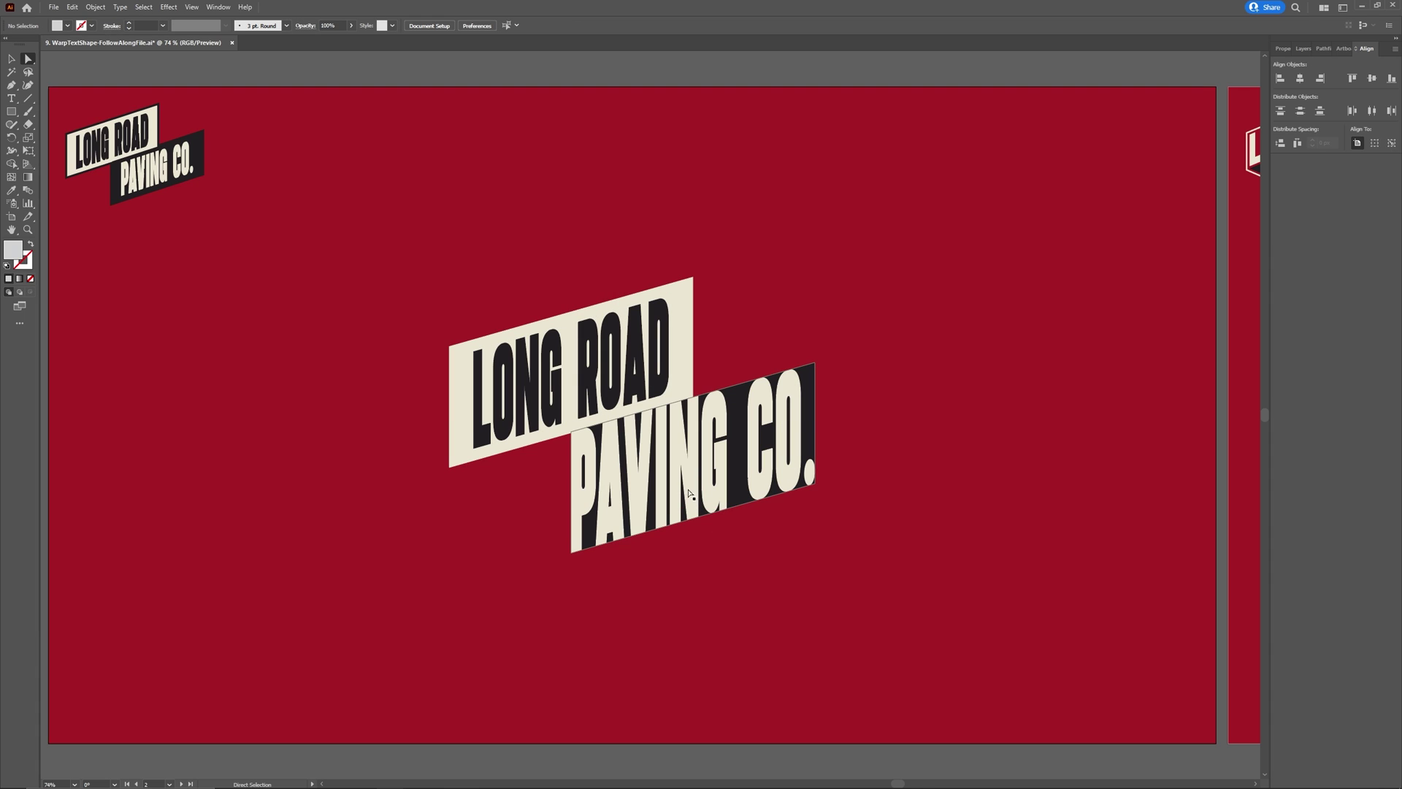
right_click(686, 486)
mouse_move(730, 595)
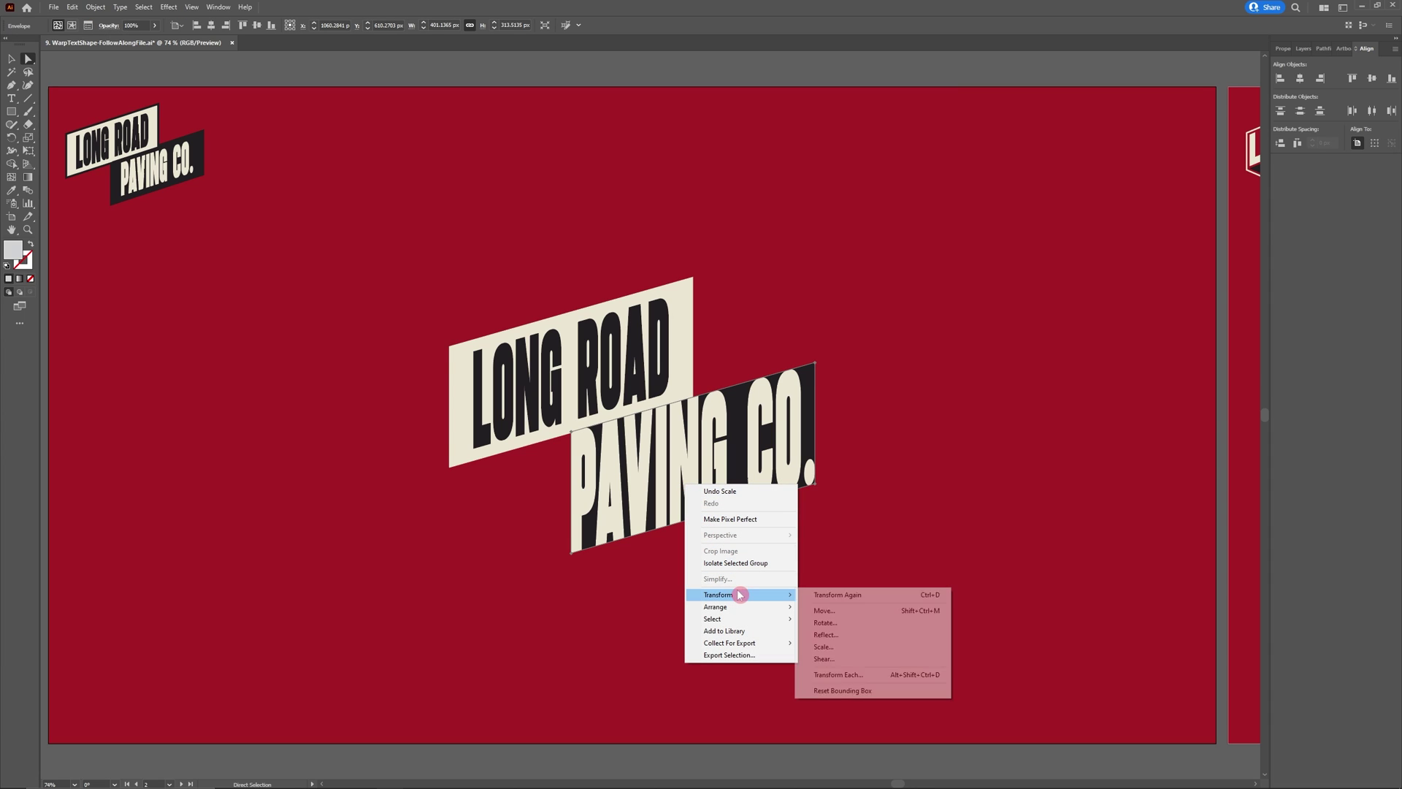
left_click(847, 647)
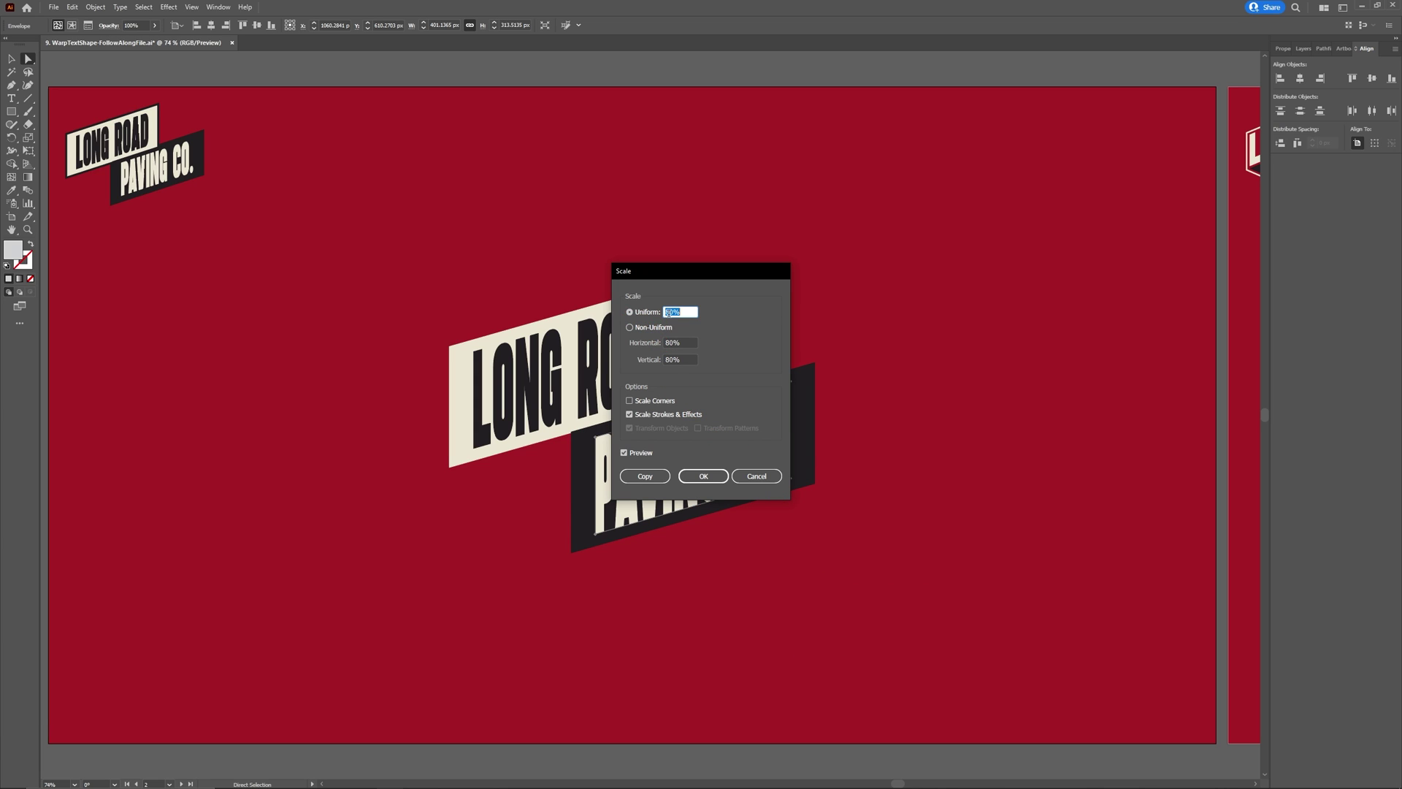
left_click(713, 482)
left_click(713, 483)
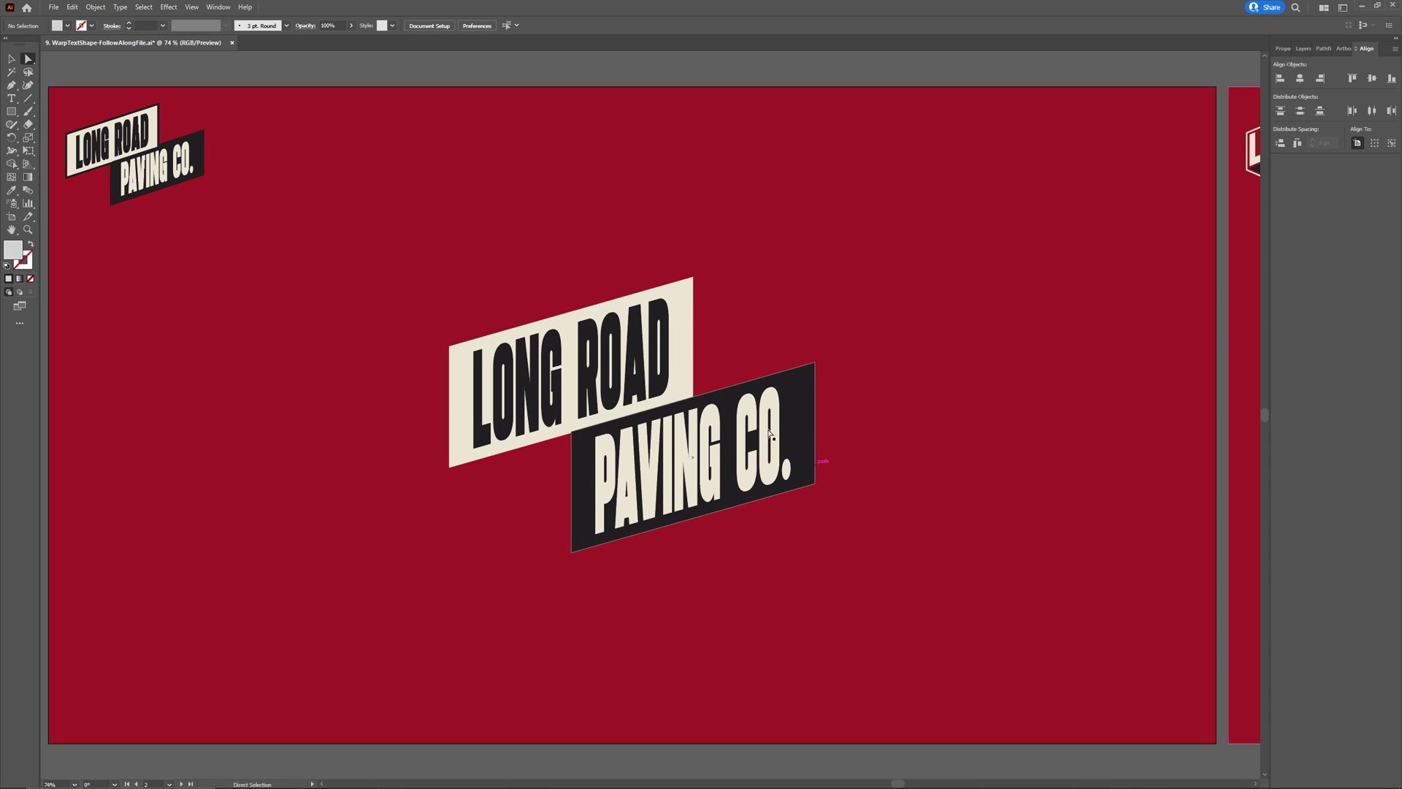
Copy the grouped panels, paste the copy in front, and nudge it about 30 px to the right
key("v")
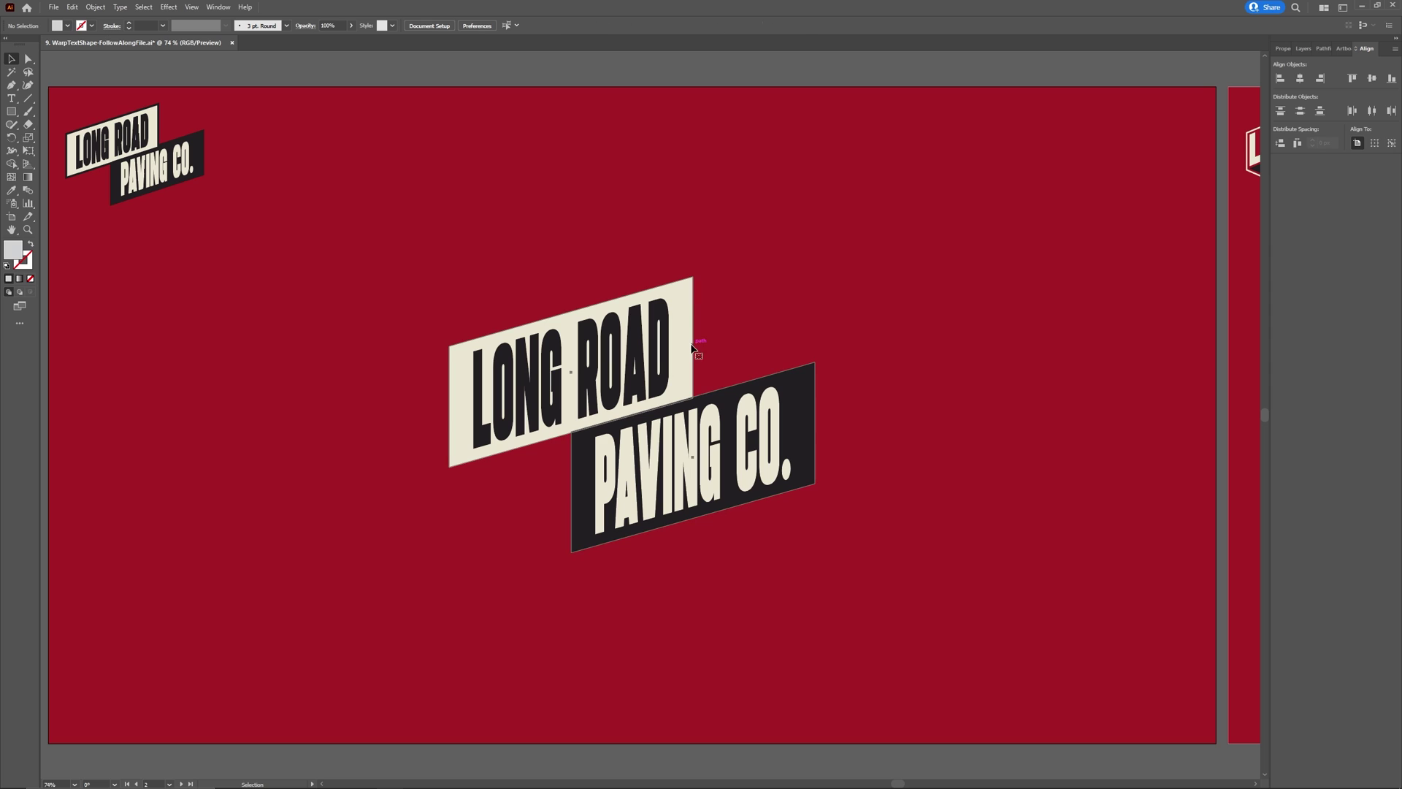
left_click(691, 354)
key("ctrl+c")
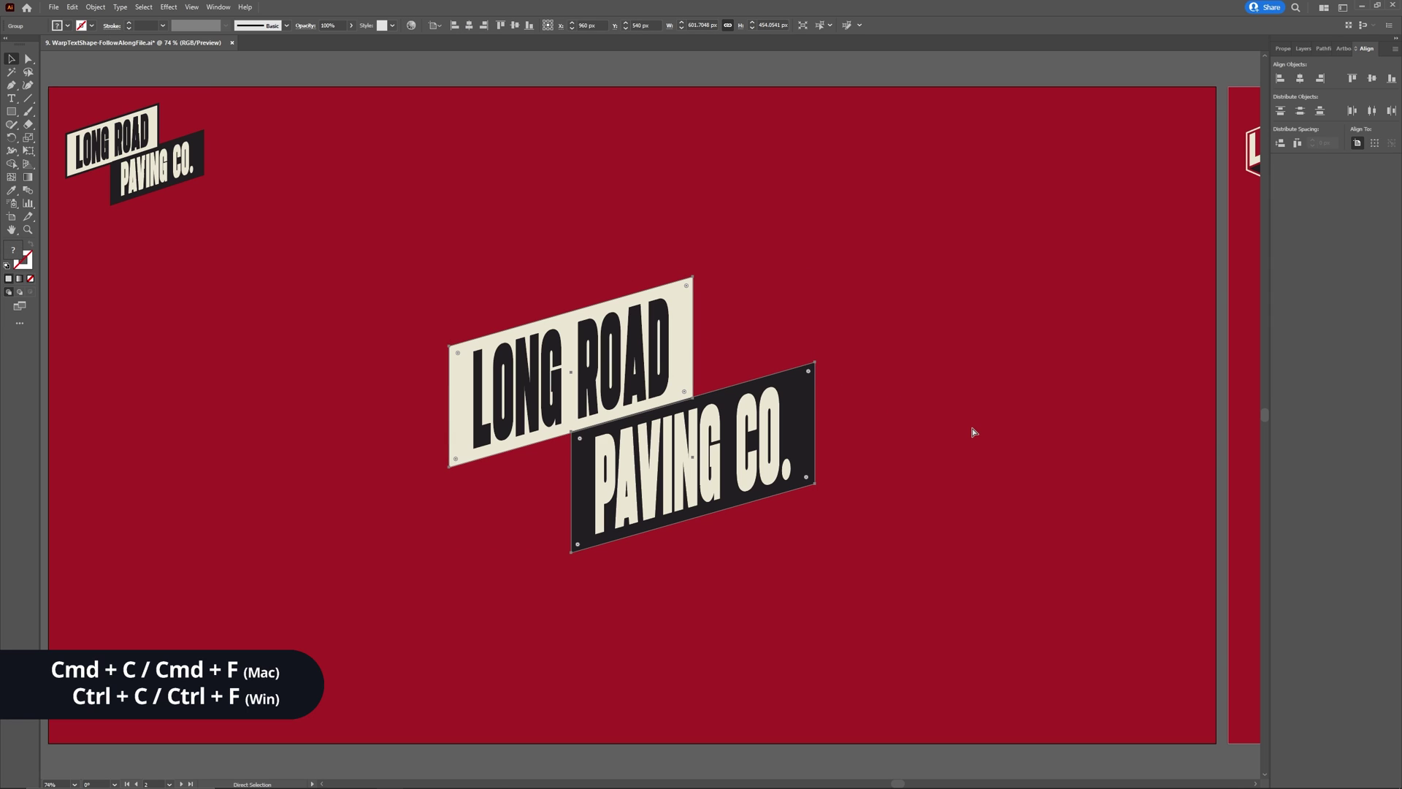
key("ctrl+f")
key("shift+Right")
key("shift+Right")
key("shift+Right")
key("v")
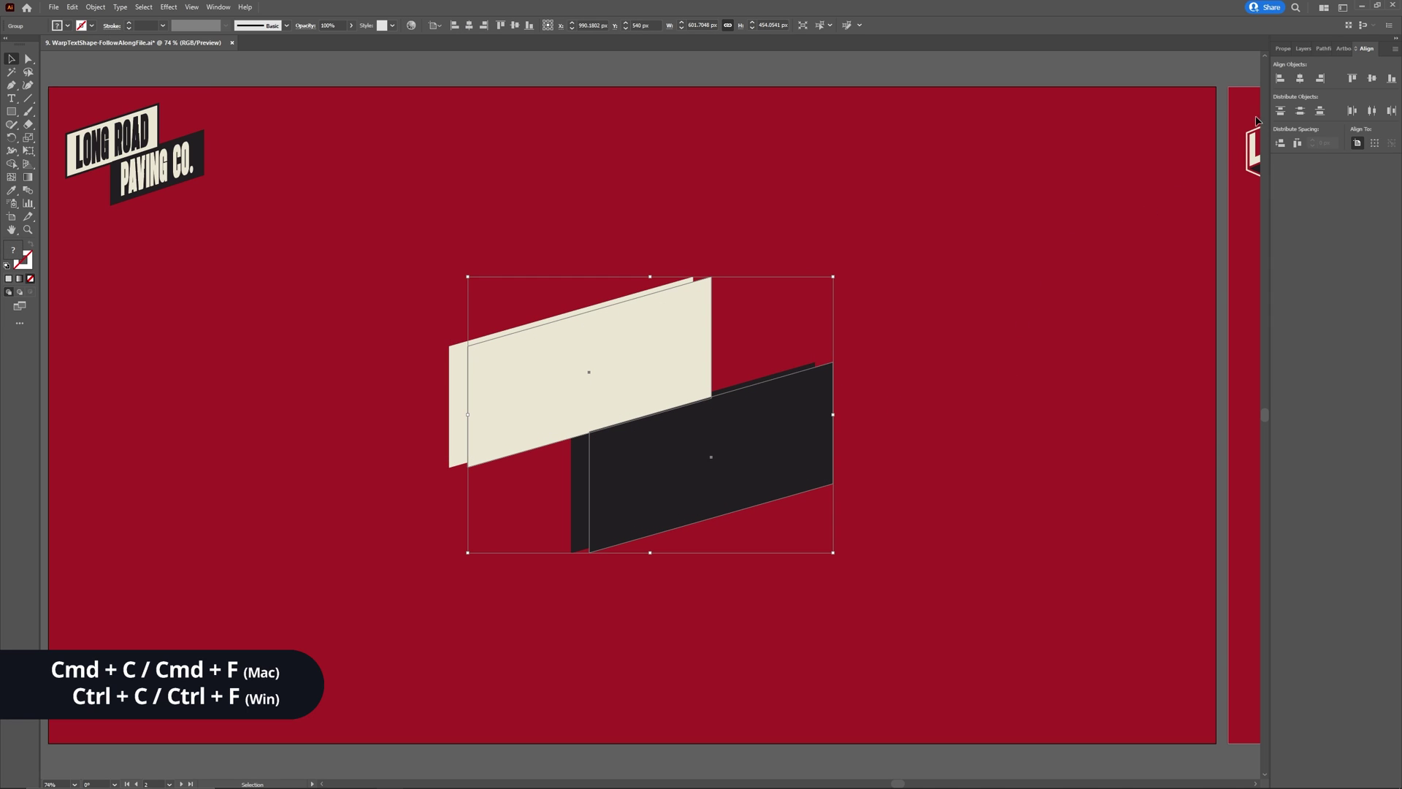
Unite the copied panels into a single black shape and give it a 20 pt black stroke
left_click(1321, 53)
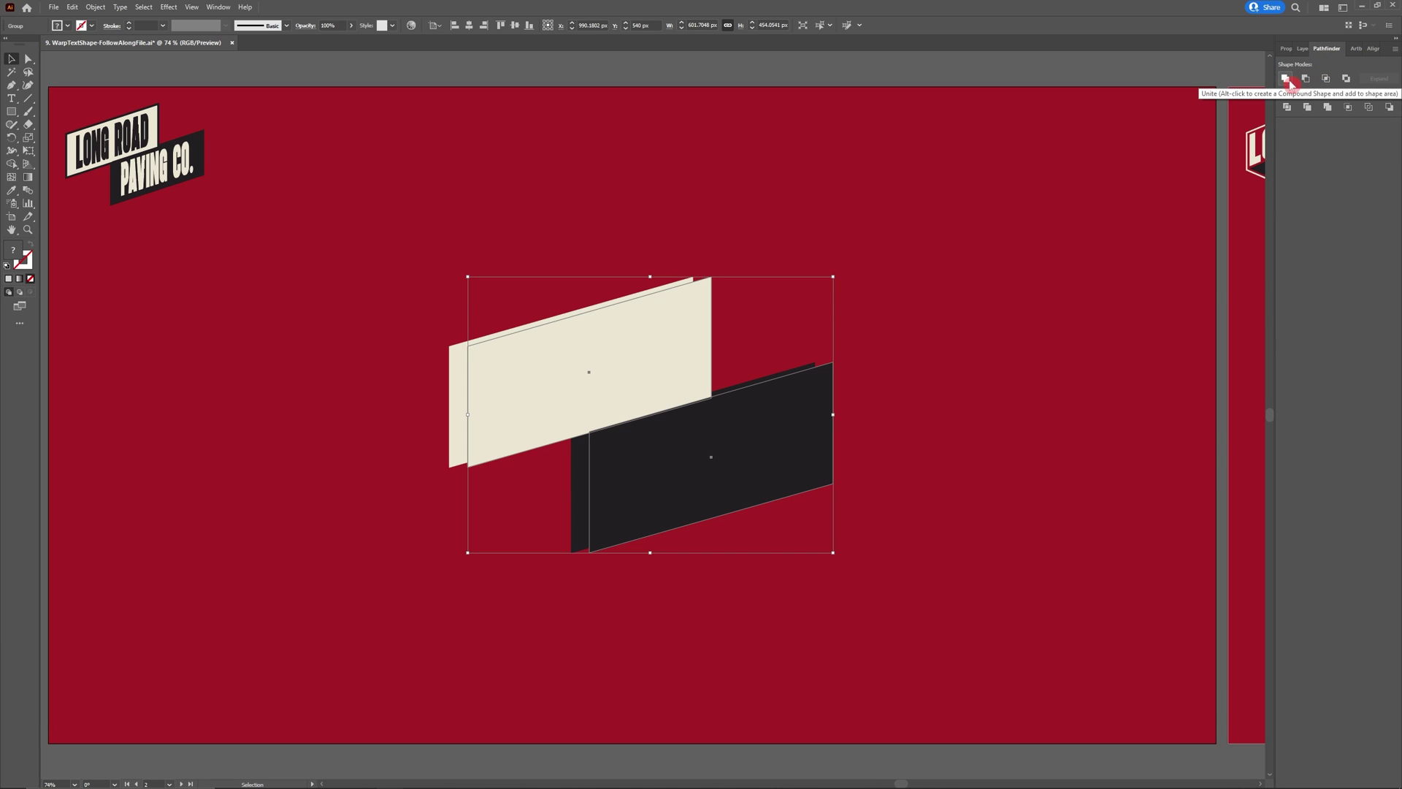
left_click(1285, 78)
key("v")
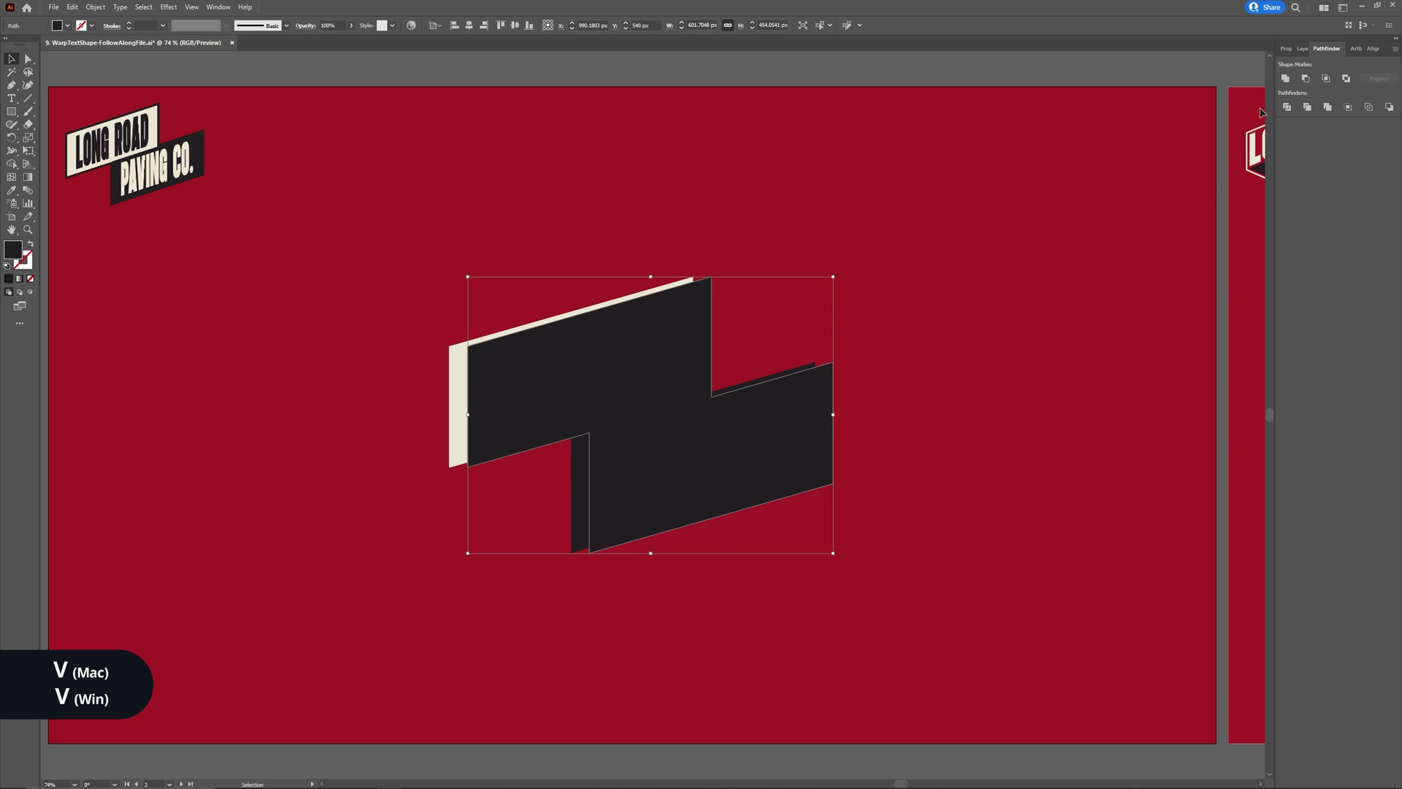
left_click(1286, 50)
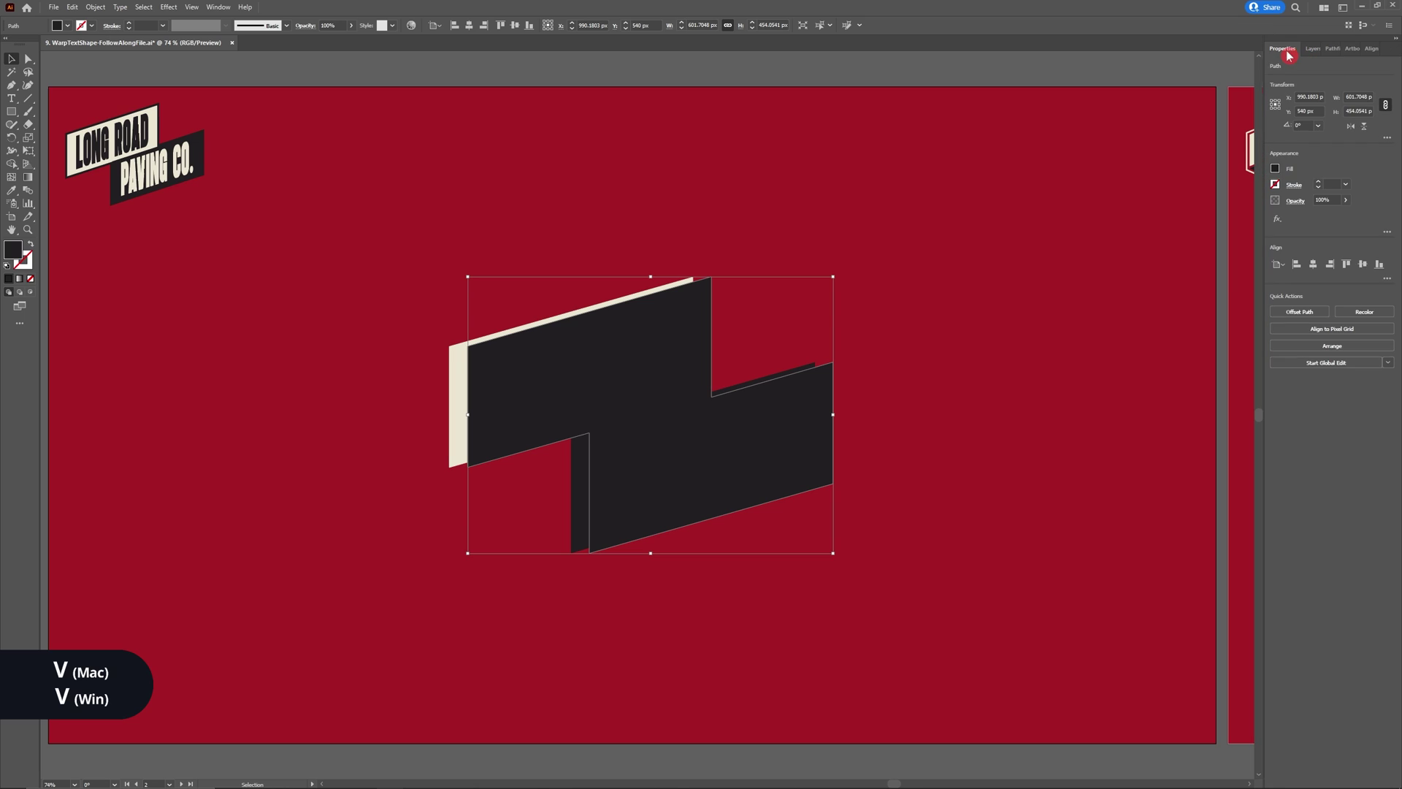
left_click(1320, 186)
left_click(1320, 186)
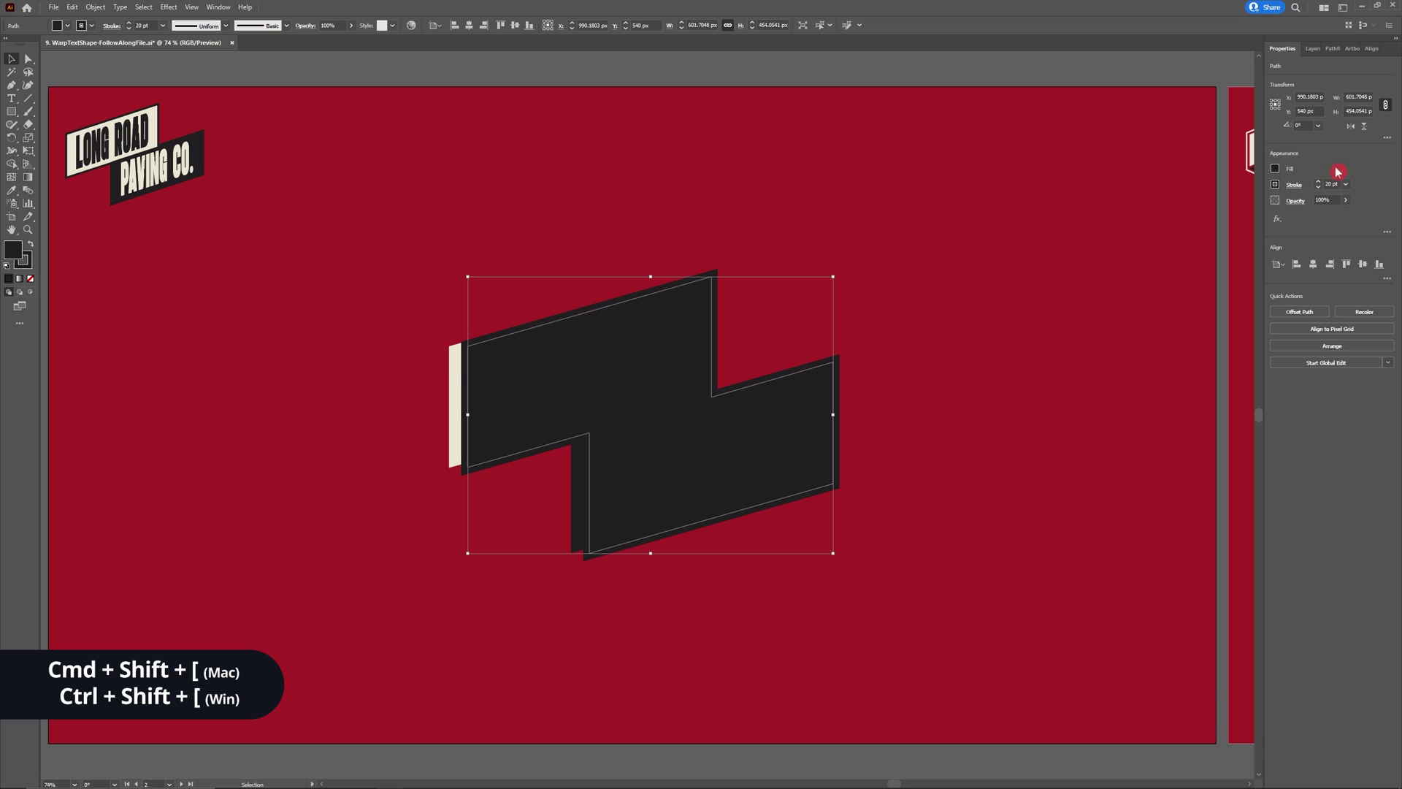
Centre the united black shape horizontally on the artboard and send it to the back behind the logo
left_click(1371, 48)
left_click(1300, 78)
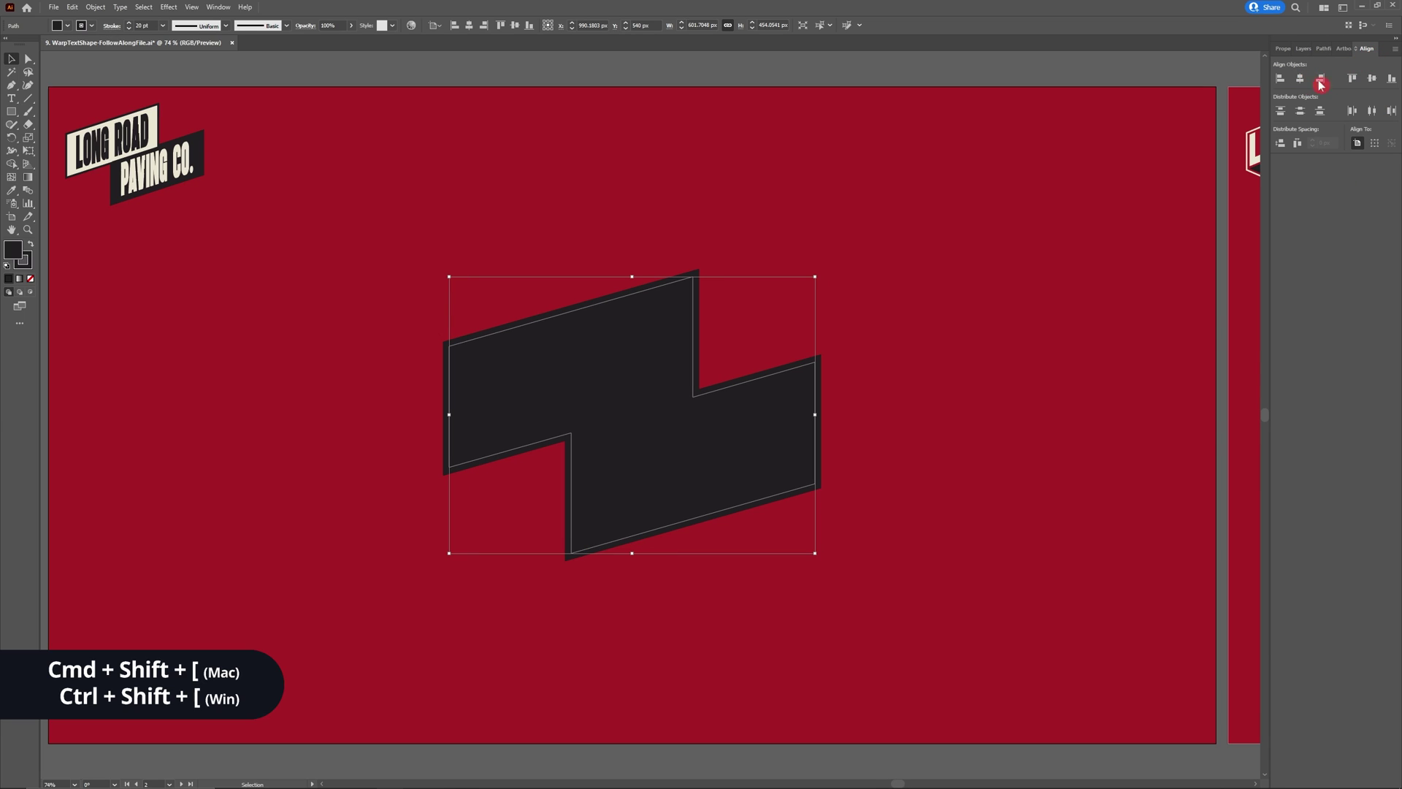
key("ctrl+shift+bracketleft")
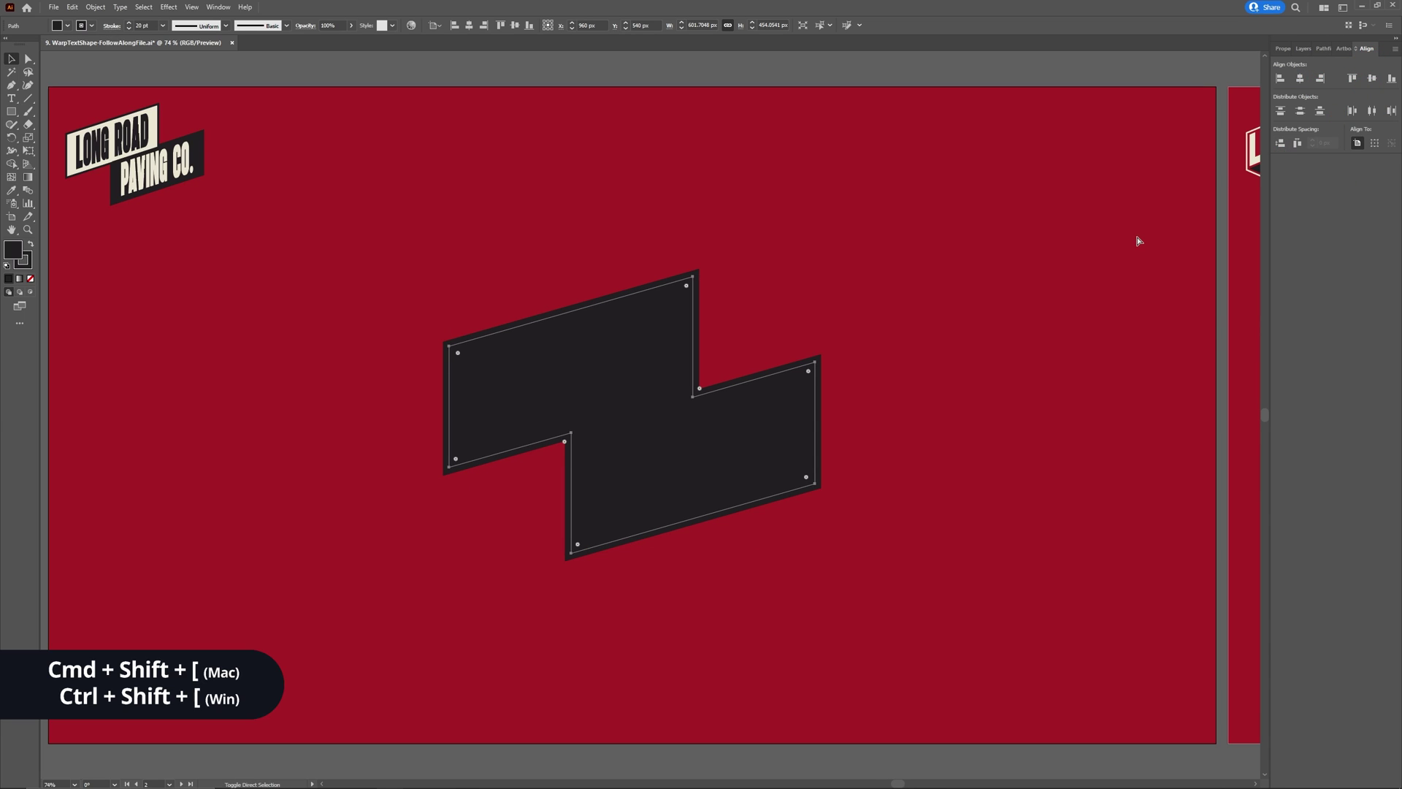
left_click(938, 415)
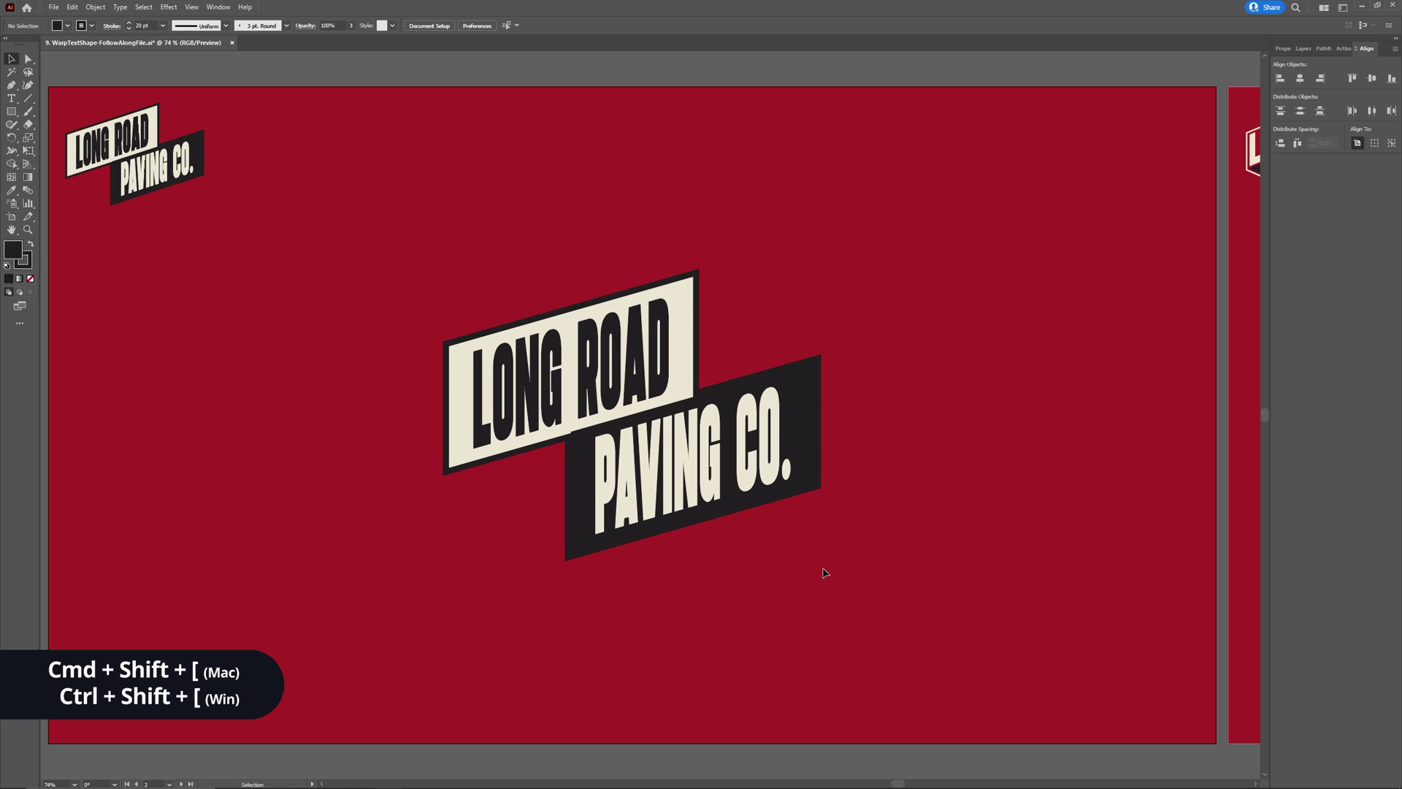
Enlarge the whole slanted logo proportionally from its centre to about 825 px wide
left_click_drag(845, 570, 803, 533)
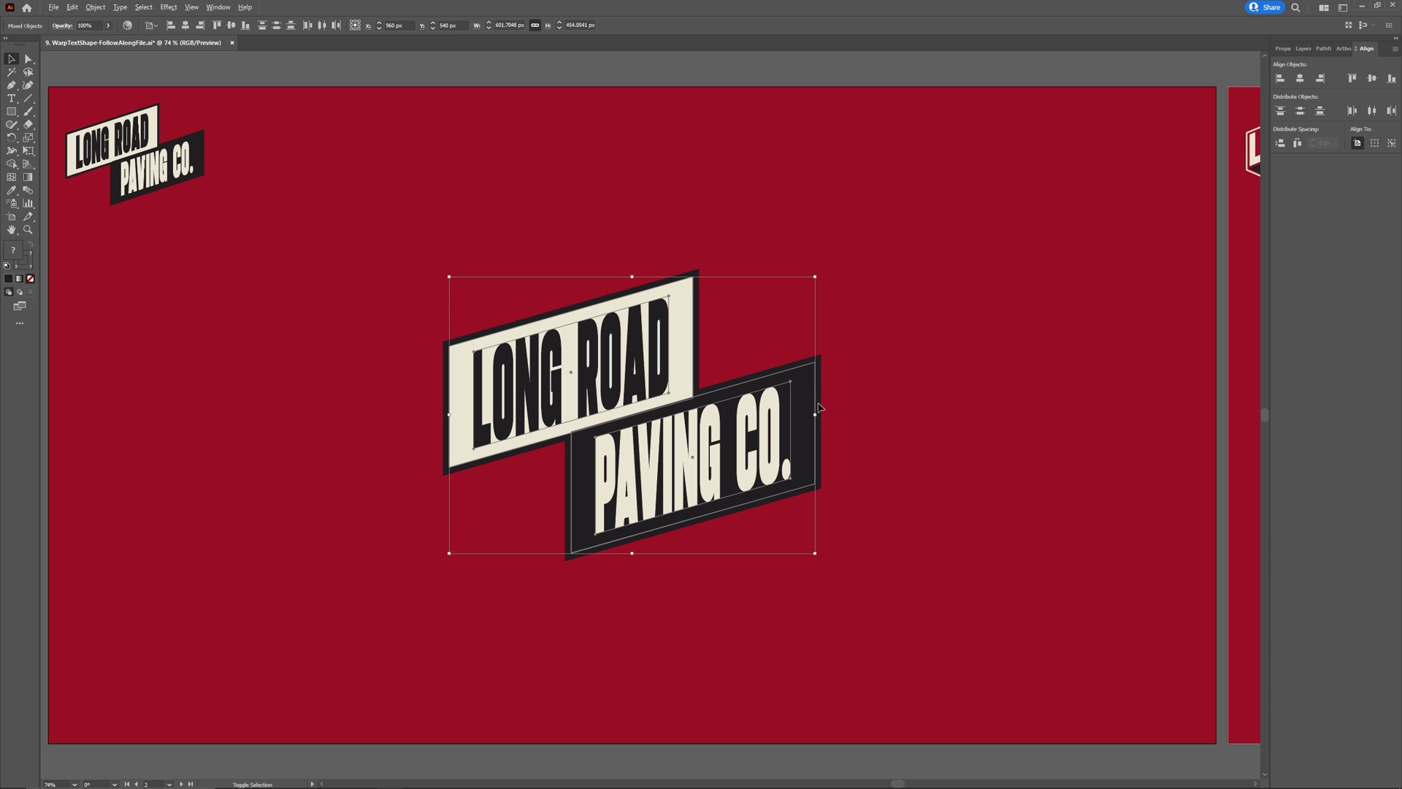
left_click_drag(816, 416, 888, 416)
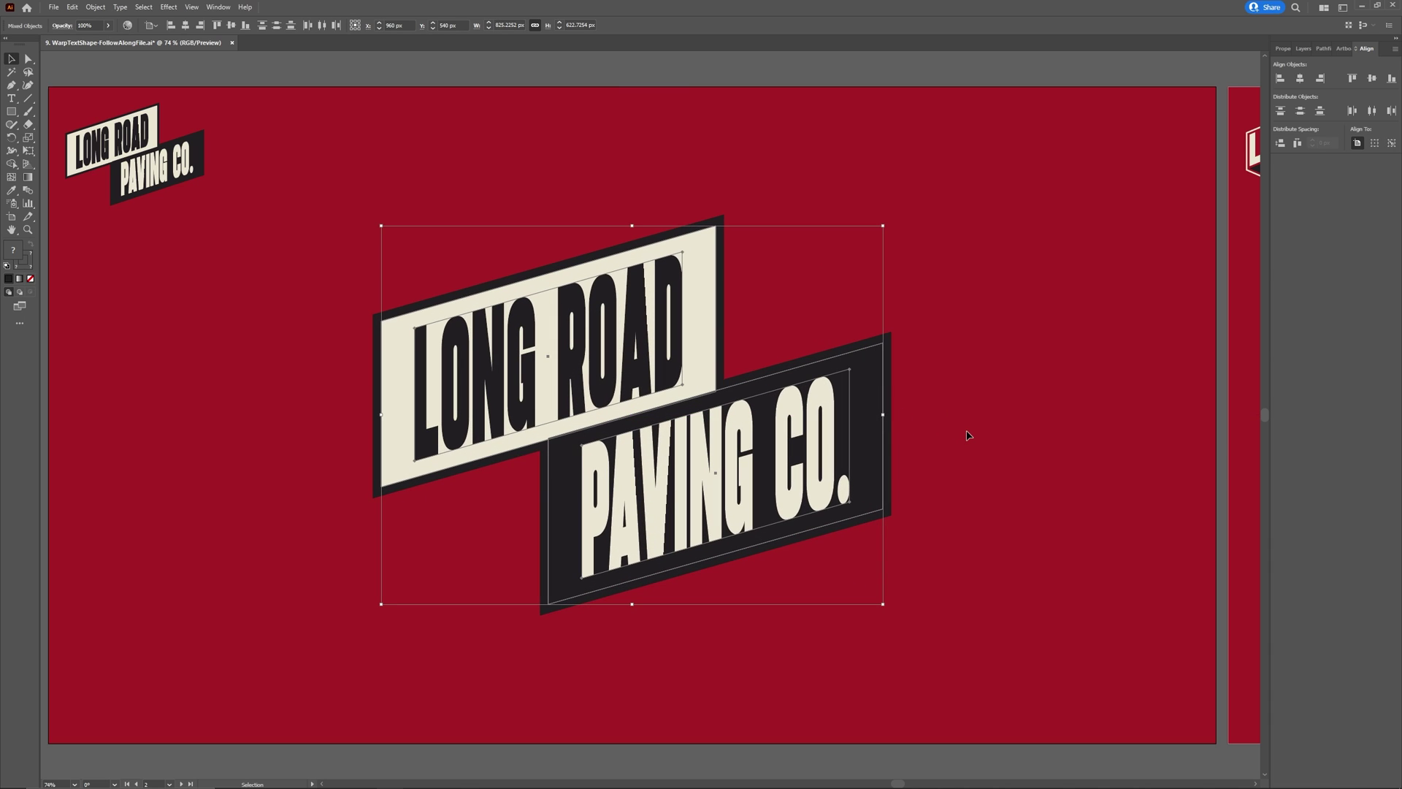
left_click(966, 433)
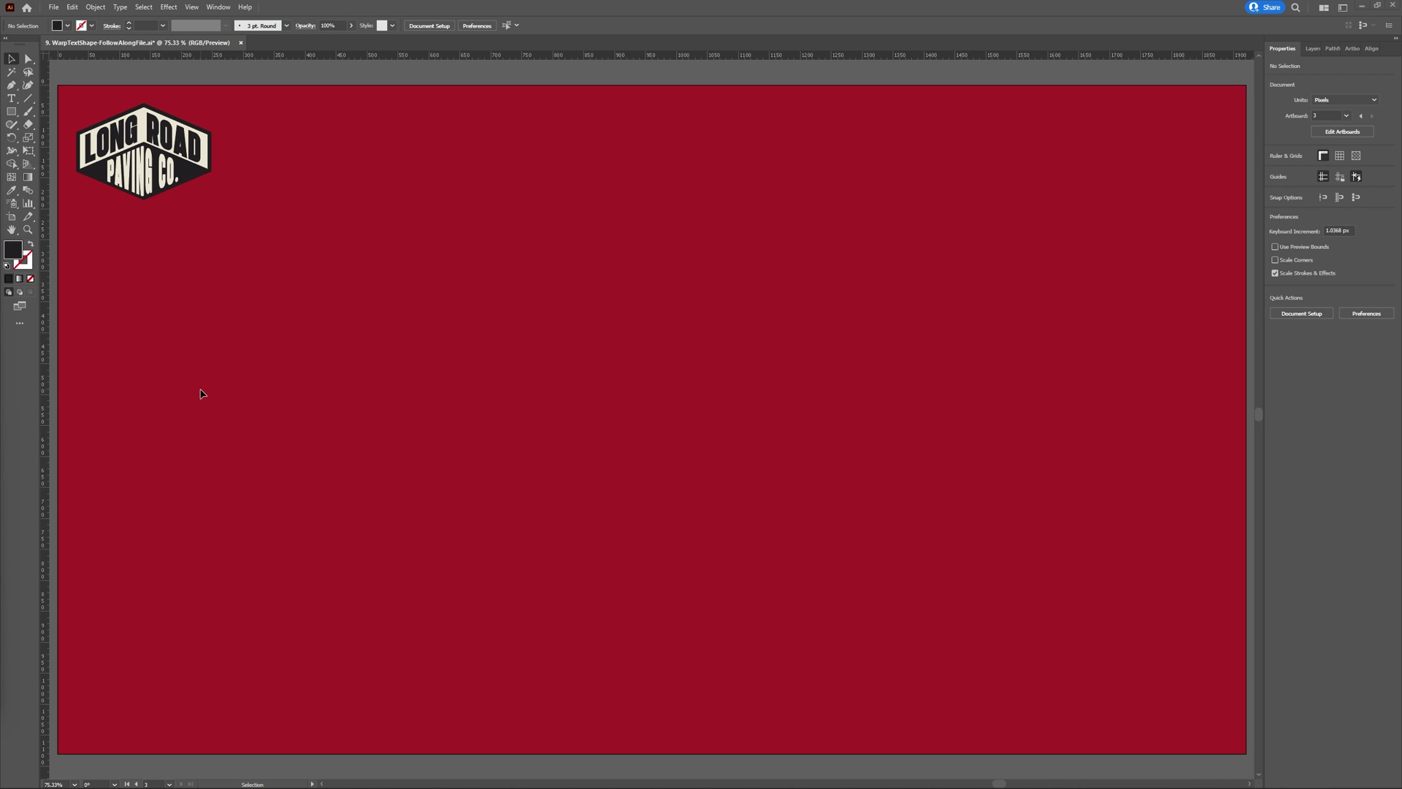
On Logo 3's Create Here layer, draw a black upward-slanting parallelogram about 381 by 328 px and place a duplicate to its right
left_click(1313, 48)
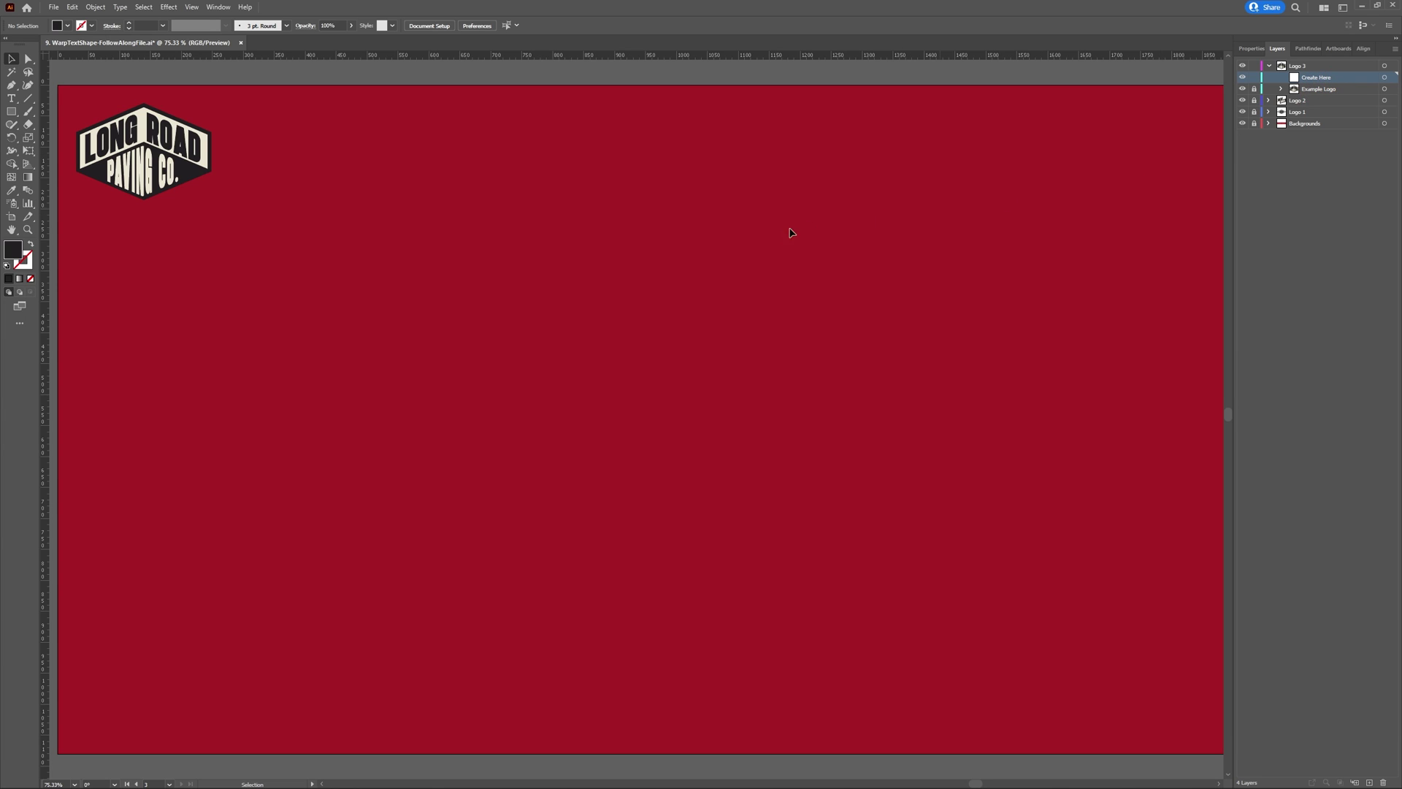
left_click(1251, 49)
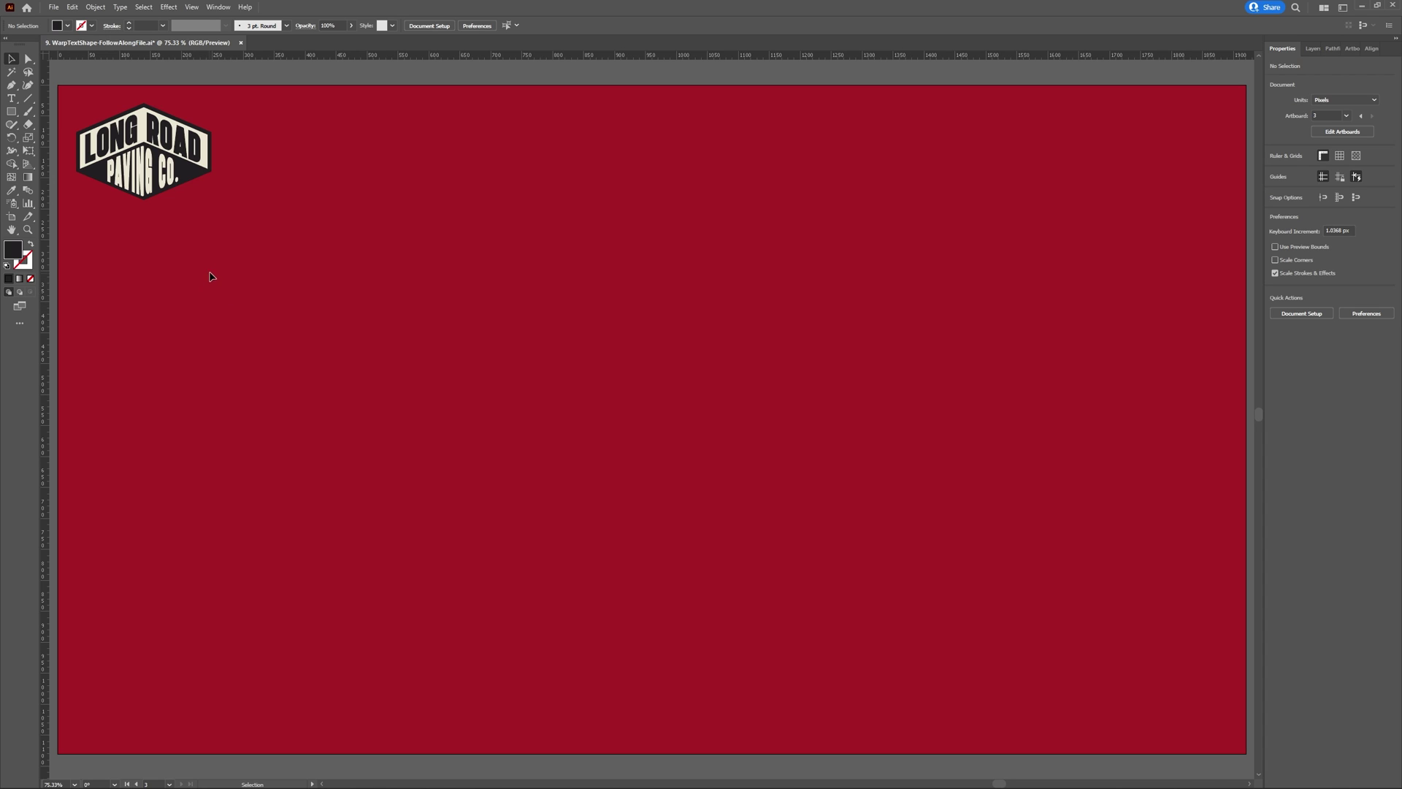
left_click(11, 113)
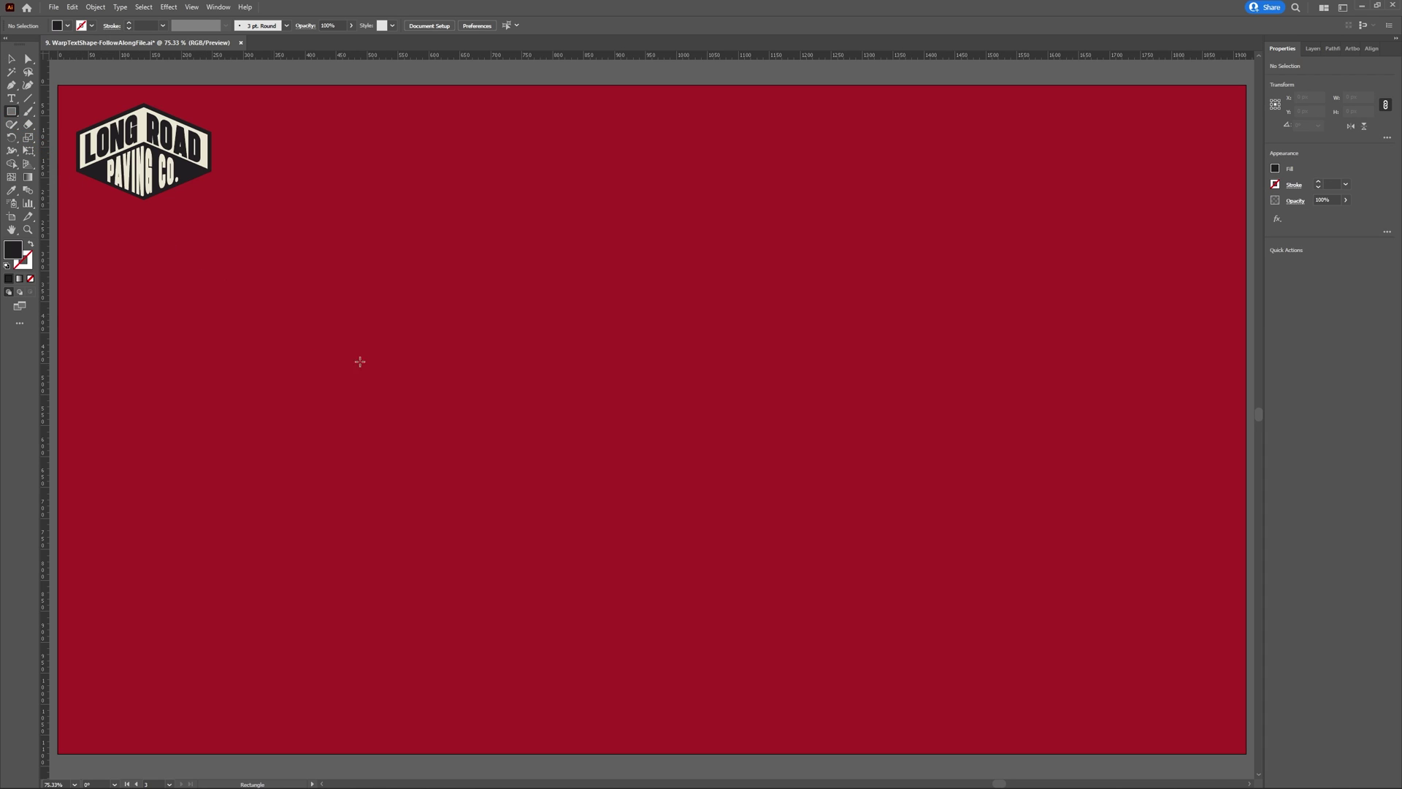
mouse_move(413, 292)
left_mouse_down()
mouse_move(649, 412)
mouse_move(651, 332)
mouse_move(579, 320)
mouse_move(818, 327)
left_mouse_up()
key("a")
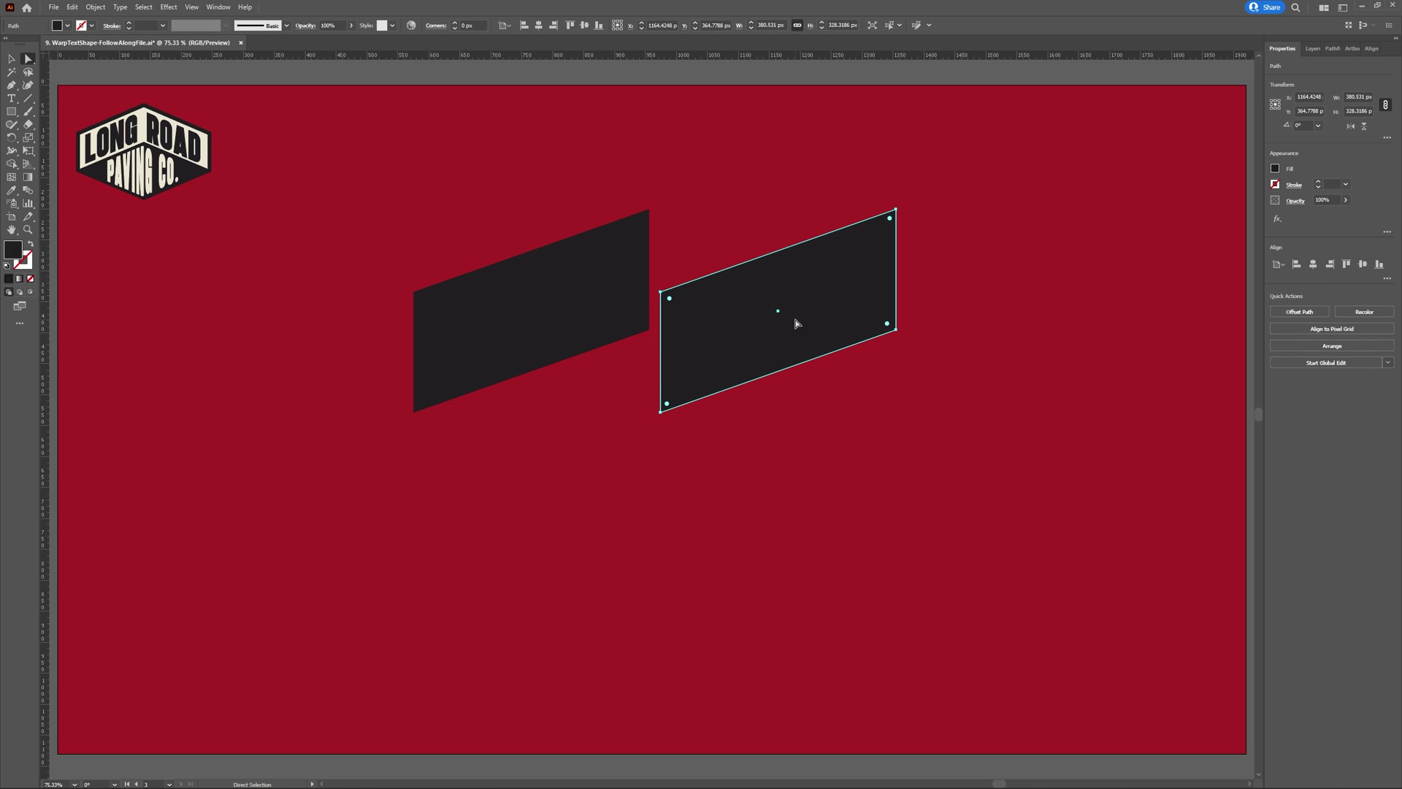
Reflect the duplicate parallelogram across the vertical axis
right_click(796, 323)
mouse_move(858, 514)
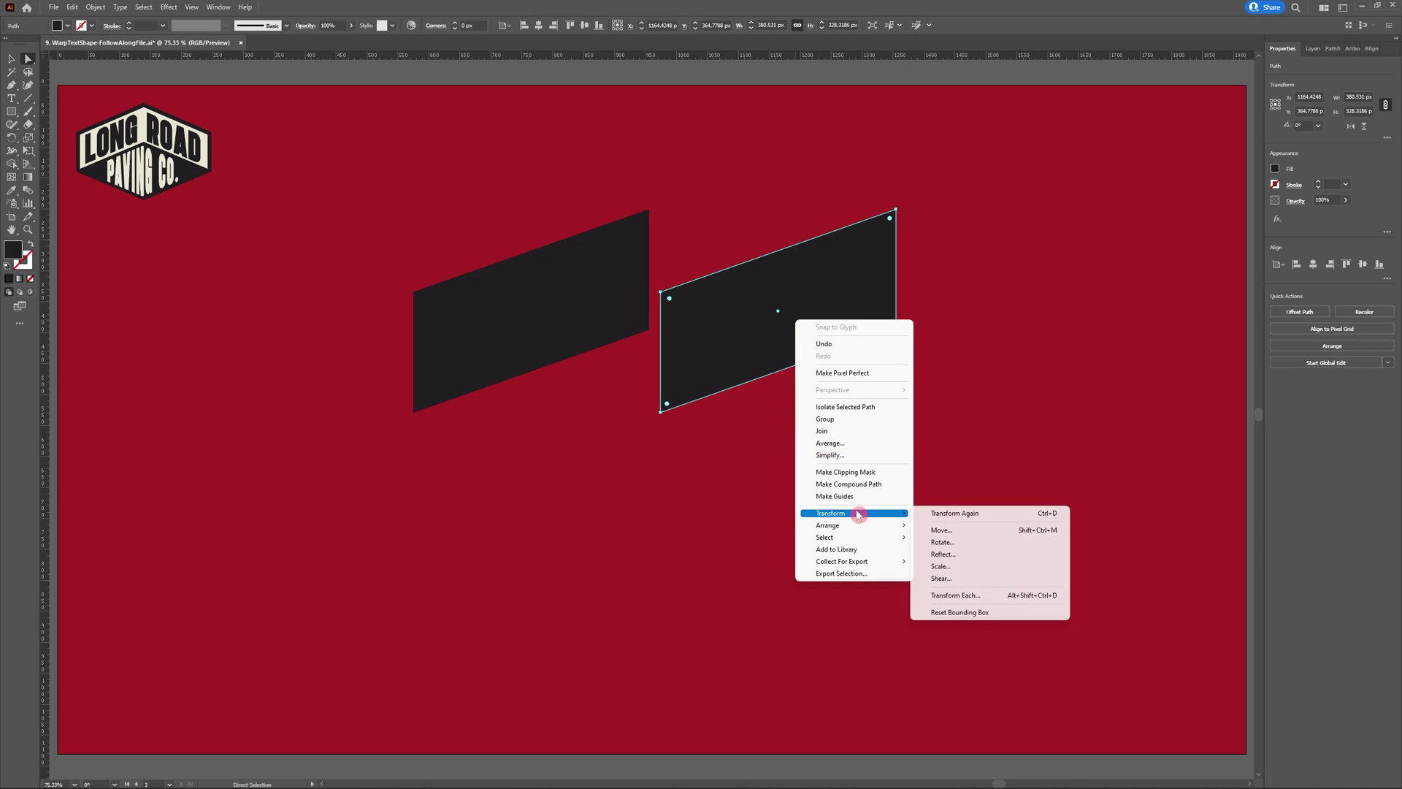
left_click(974, 555)
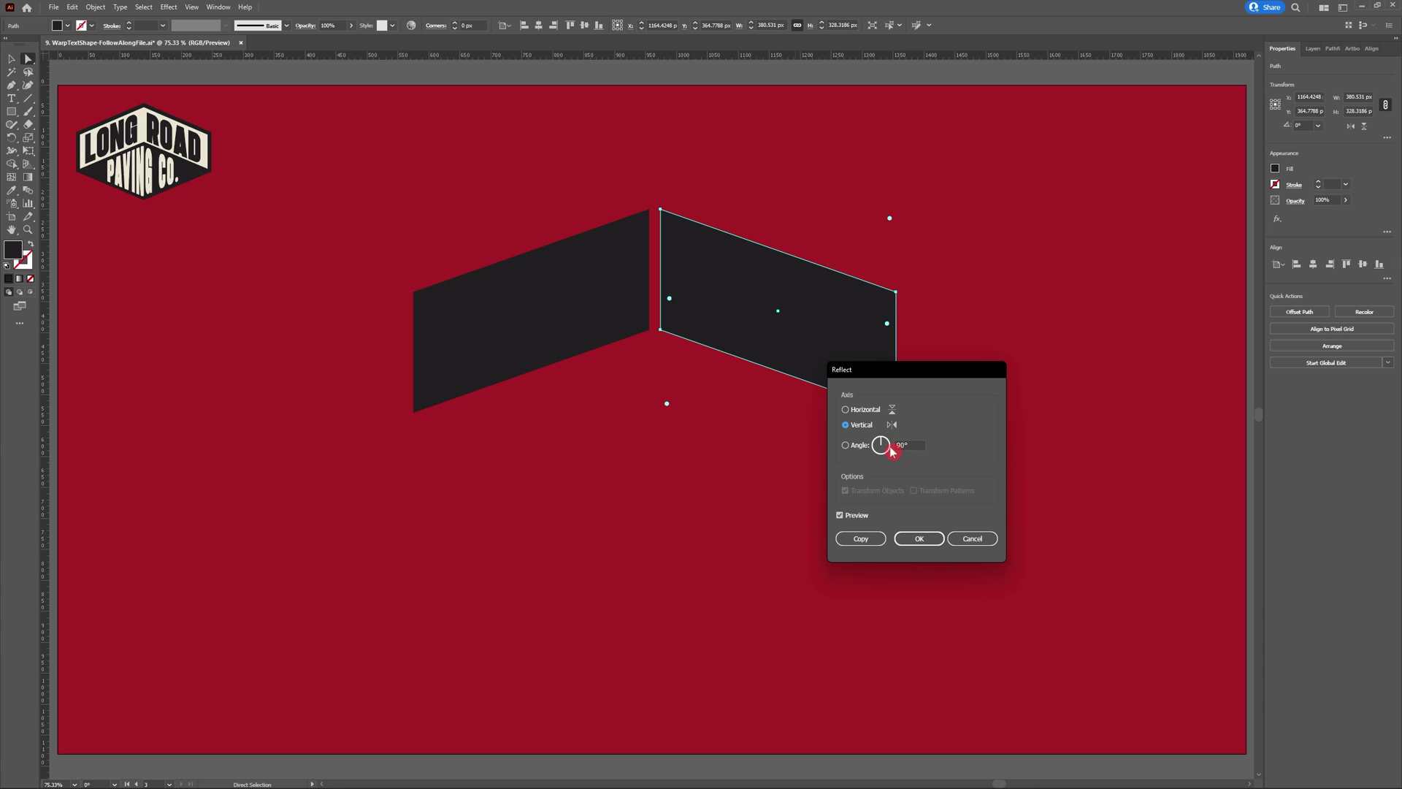
left_click(919, 538)
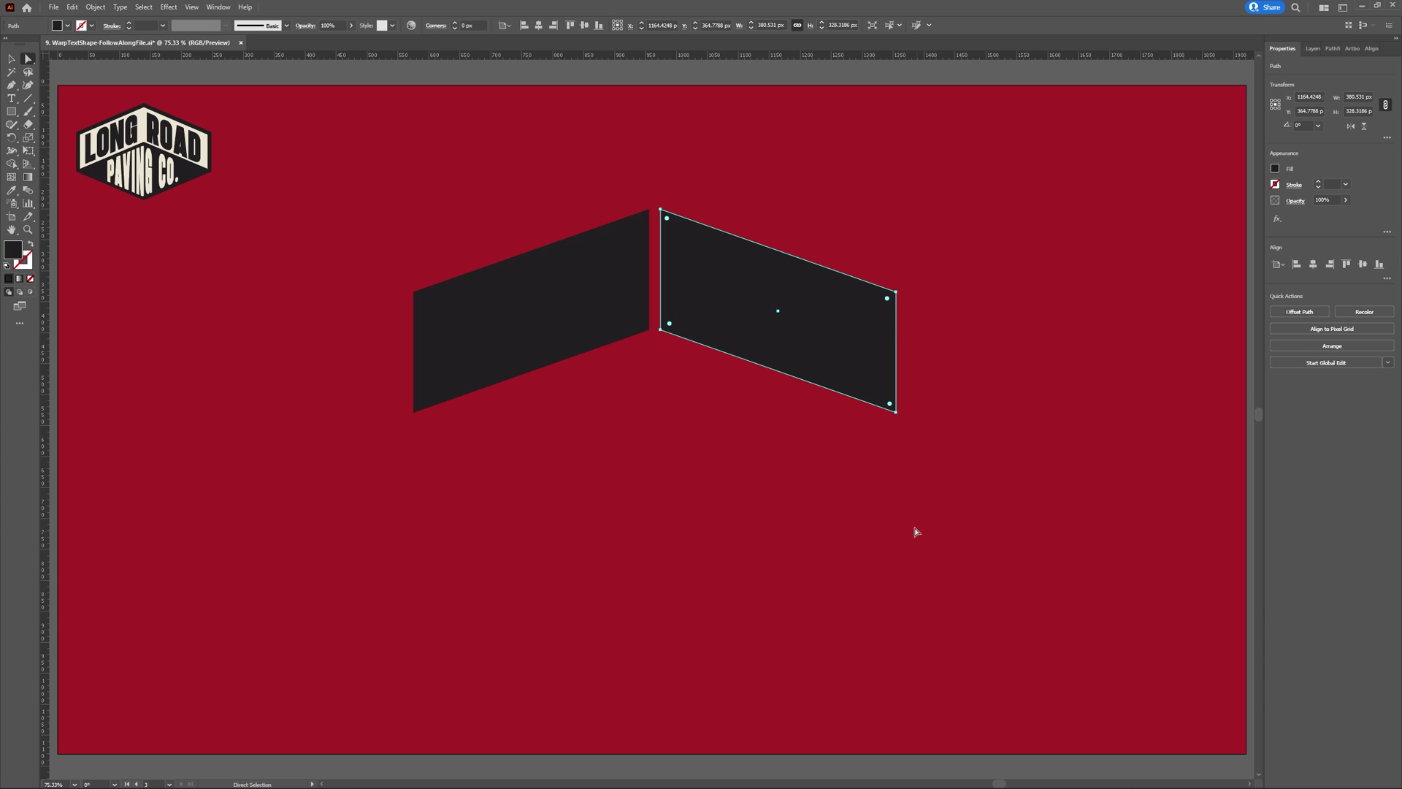
Move the mirrored parallelogram left against the first one's edge to form a chevron, and select both shapes
key("v")
left_click(759, 376)
left_click_drag(736, 315, 720, 314)
left_click(625, 339)
left_click(707, 407)
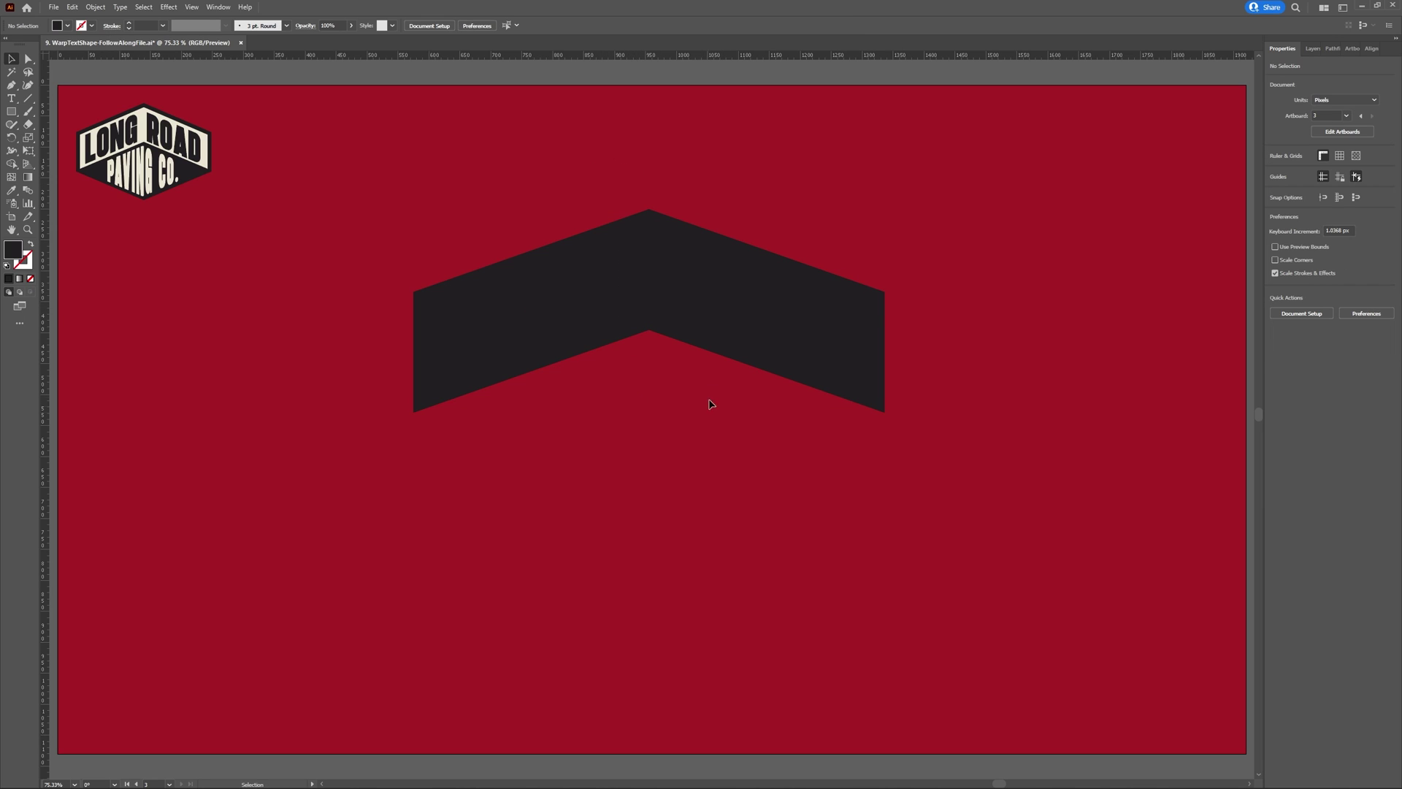
left_click_drag(749, 452, 599, 300)
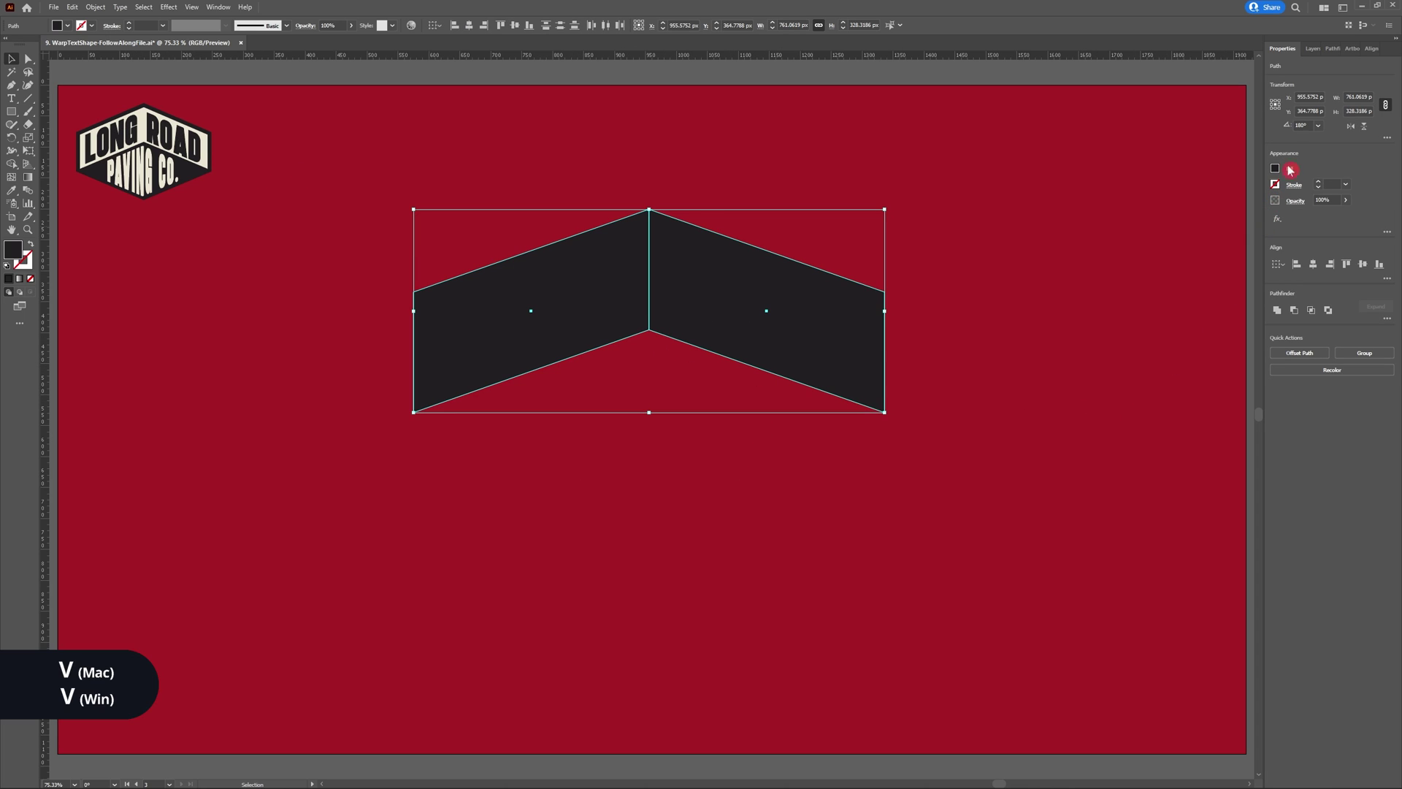
Unite the two mirrored parallelograms into one chevron and fill it with the cream colour sampled from the example logo
left_click(1333, 53)
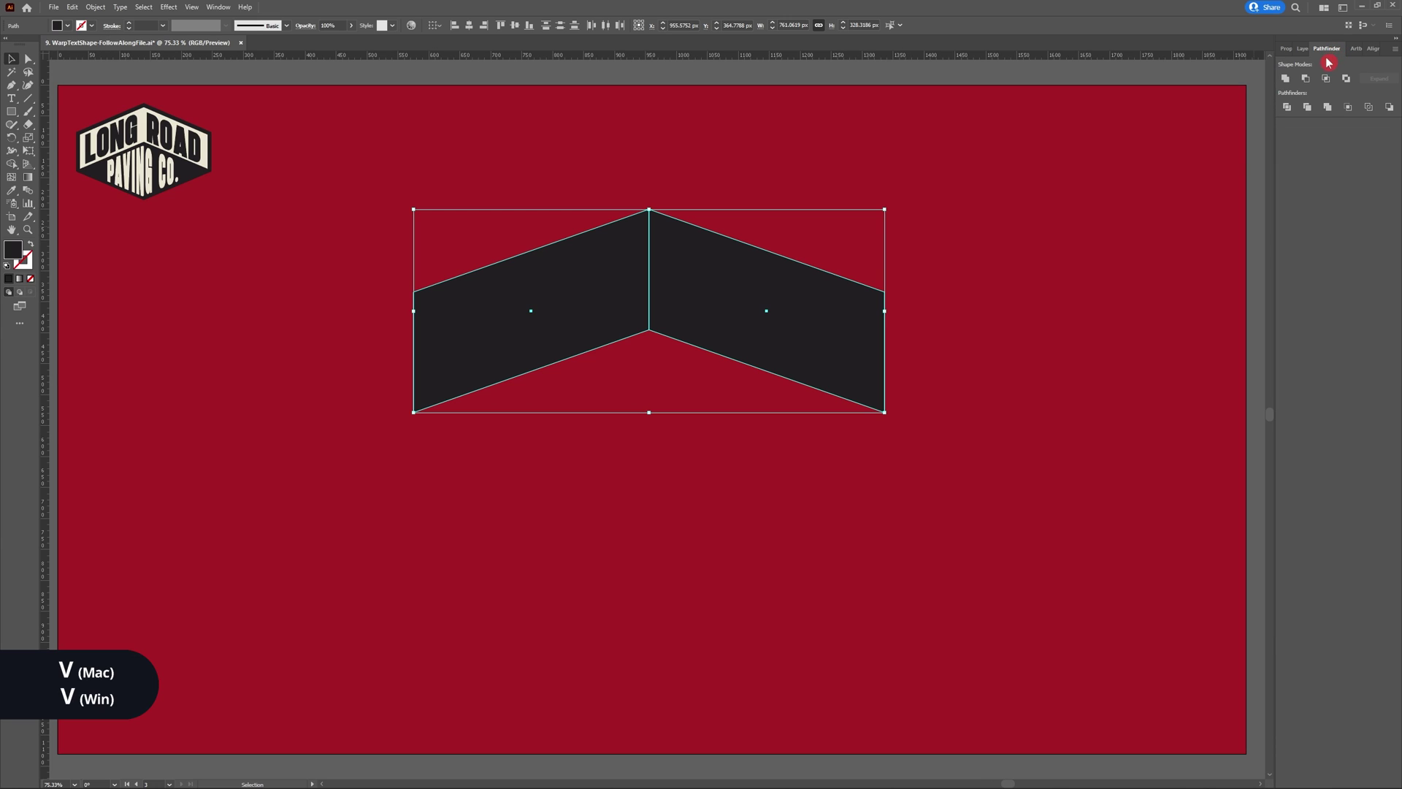
left_click(1286, 79)
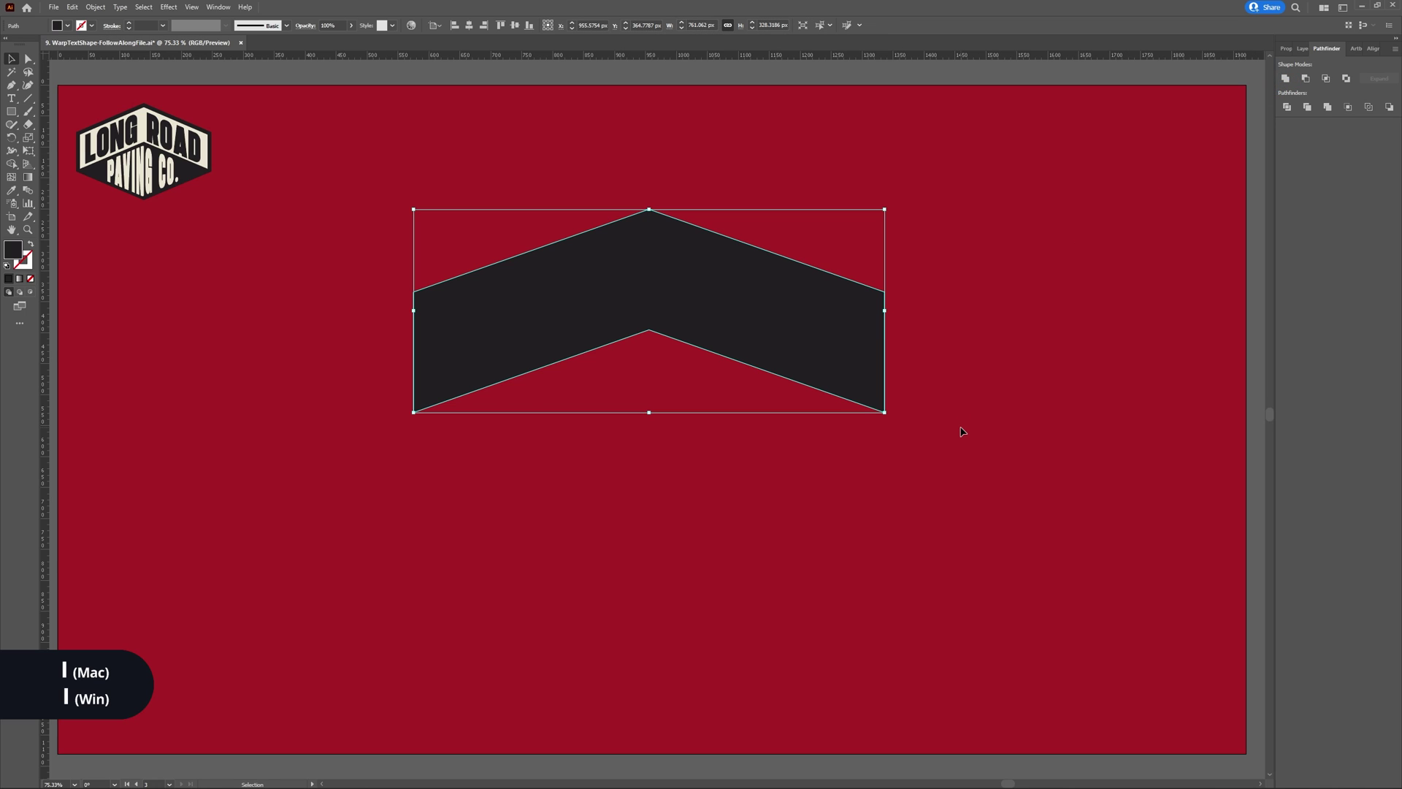
key("i")
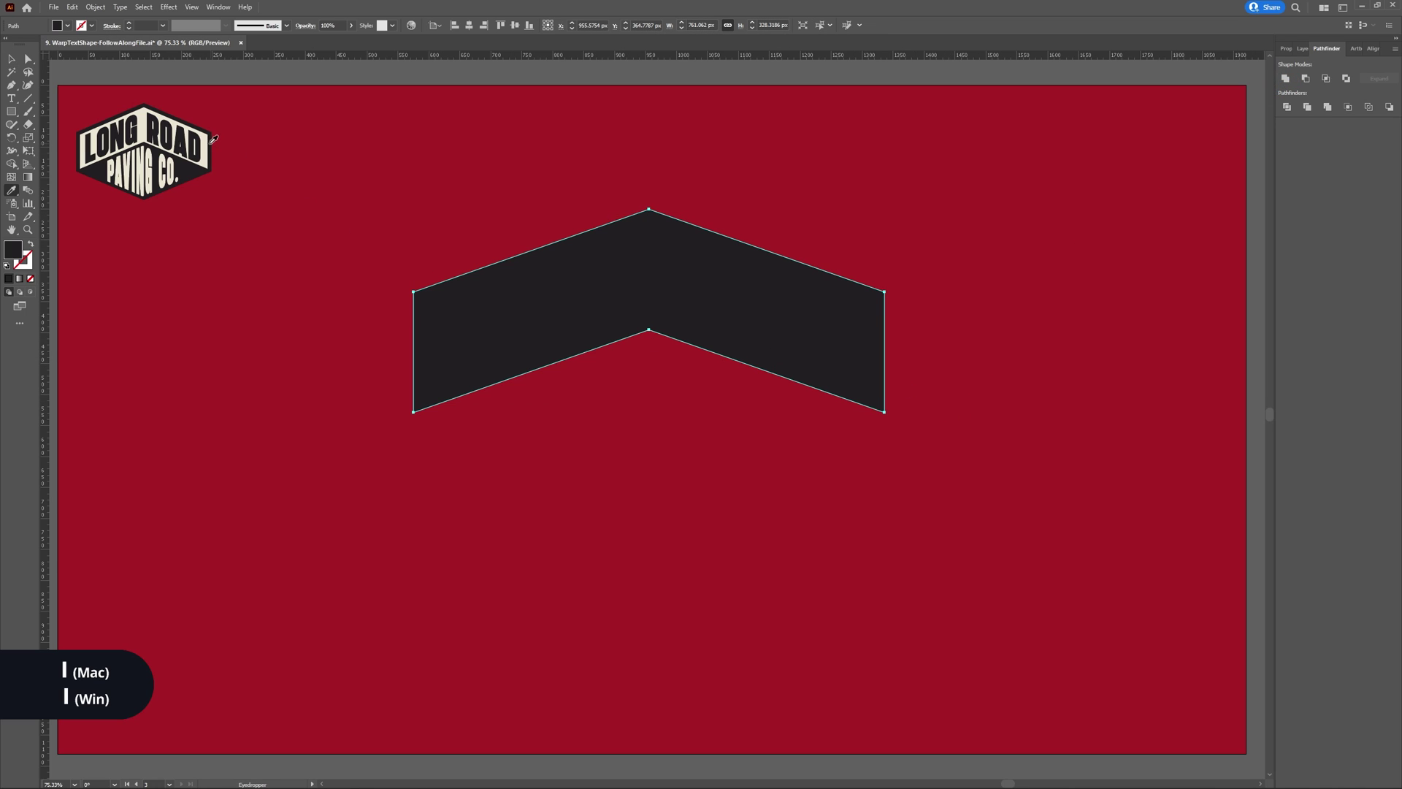
left_click(208, 145)
key("v")
left_click(728, 470)
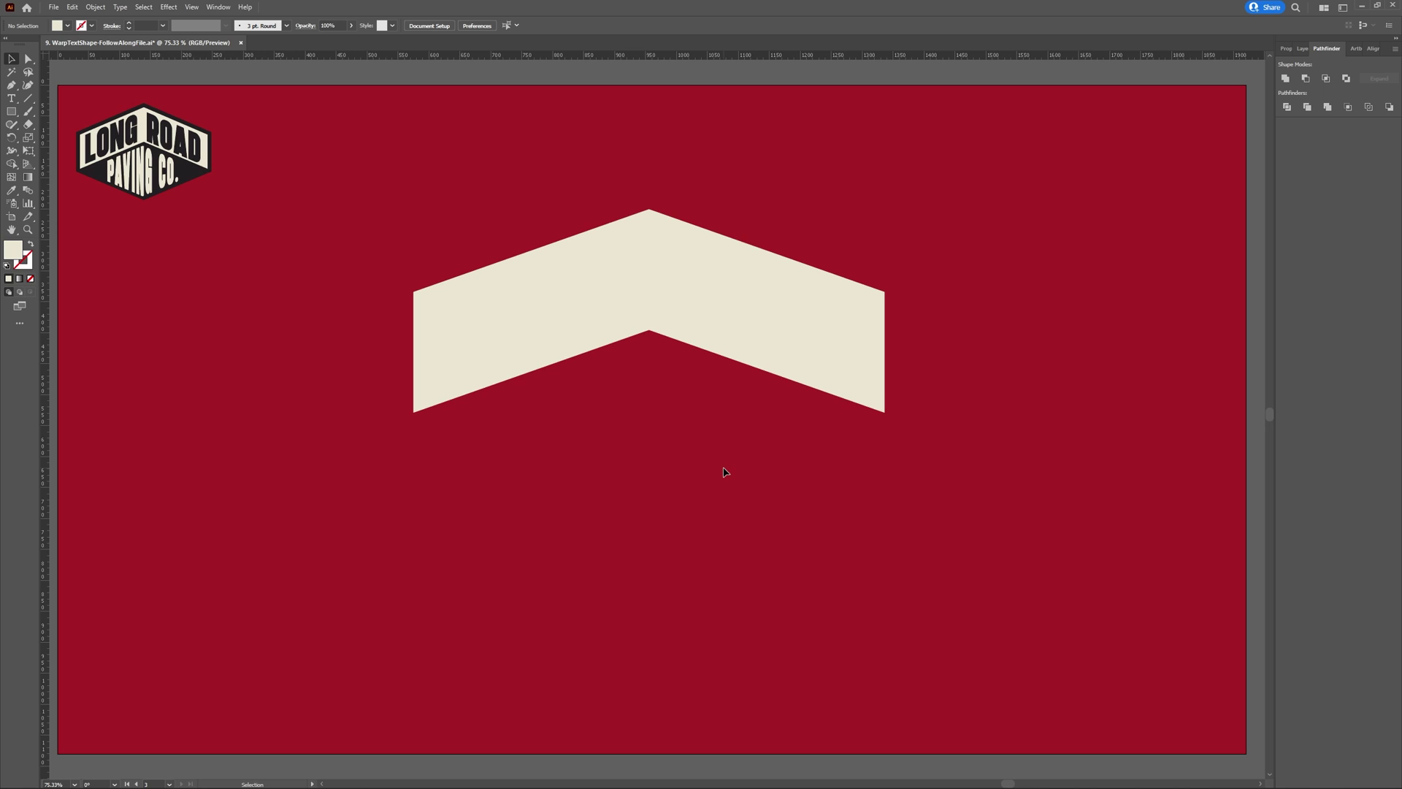
Draw a cream square about 193 px wide, rotate it 45° and snap its upper corner to the chevron's inner apex
left_click(11, 111)
left_click_drag(602, 404, 687, 477)
key("v")
left_click_drag(691, 401, 631, 385)
key("a")
scroll(660, 398, "up", 6)
left_click_drag(628, 380, 644, 153)
scroll(644, 154, "up", 10)
left_click_drag(644, 307, 643, 295)
key("ctrl+0")
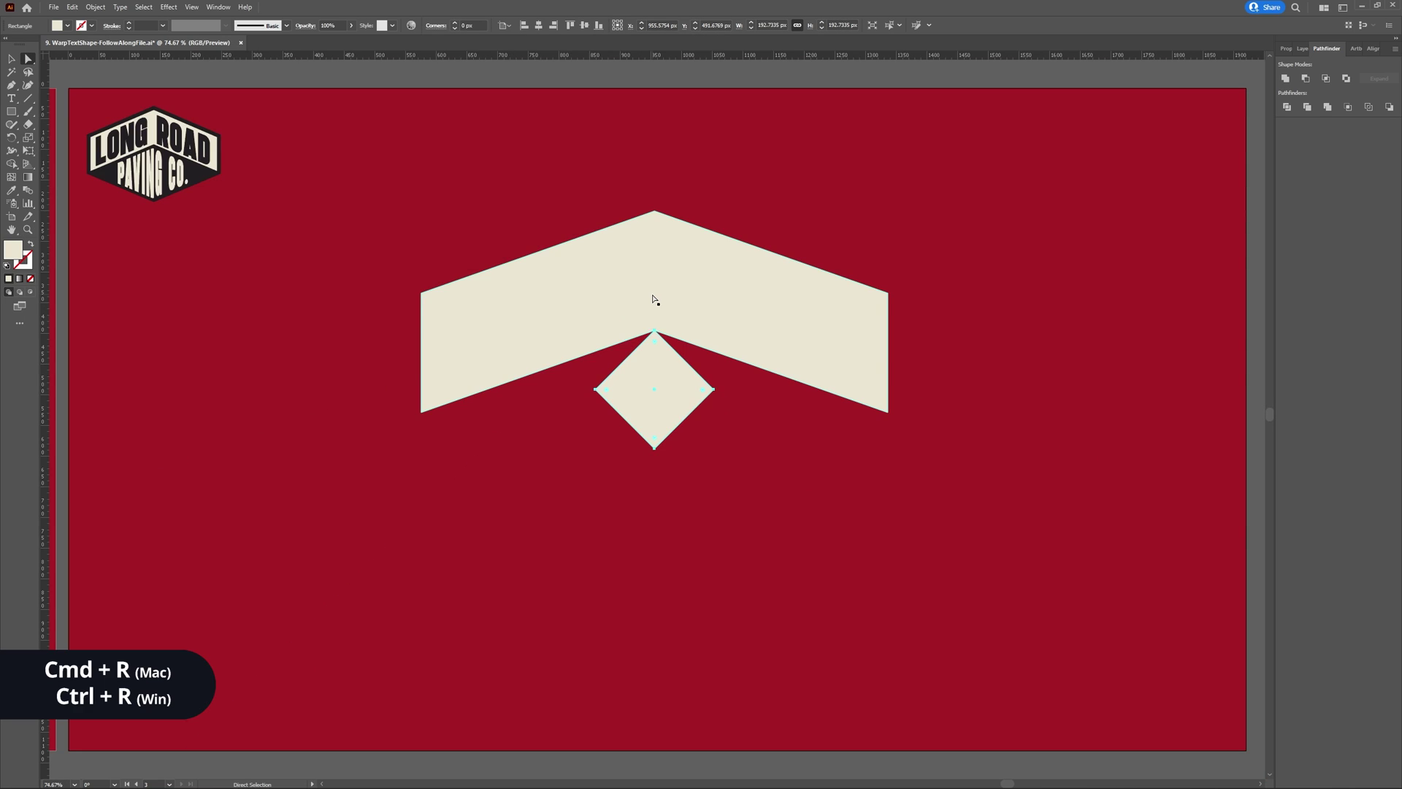
Place a horizontal ruler guide level with the chevron's lower outer corners
left_click(738, 429)
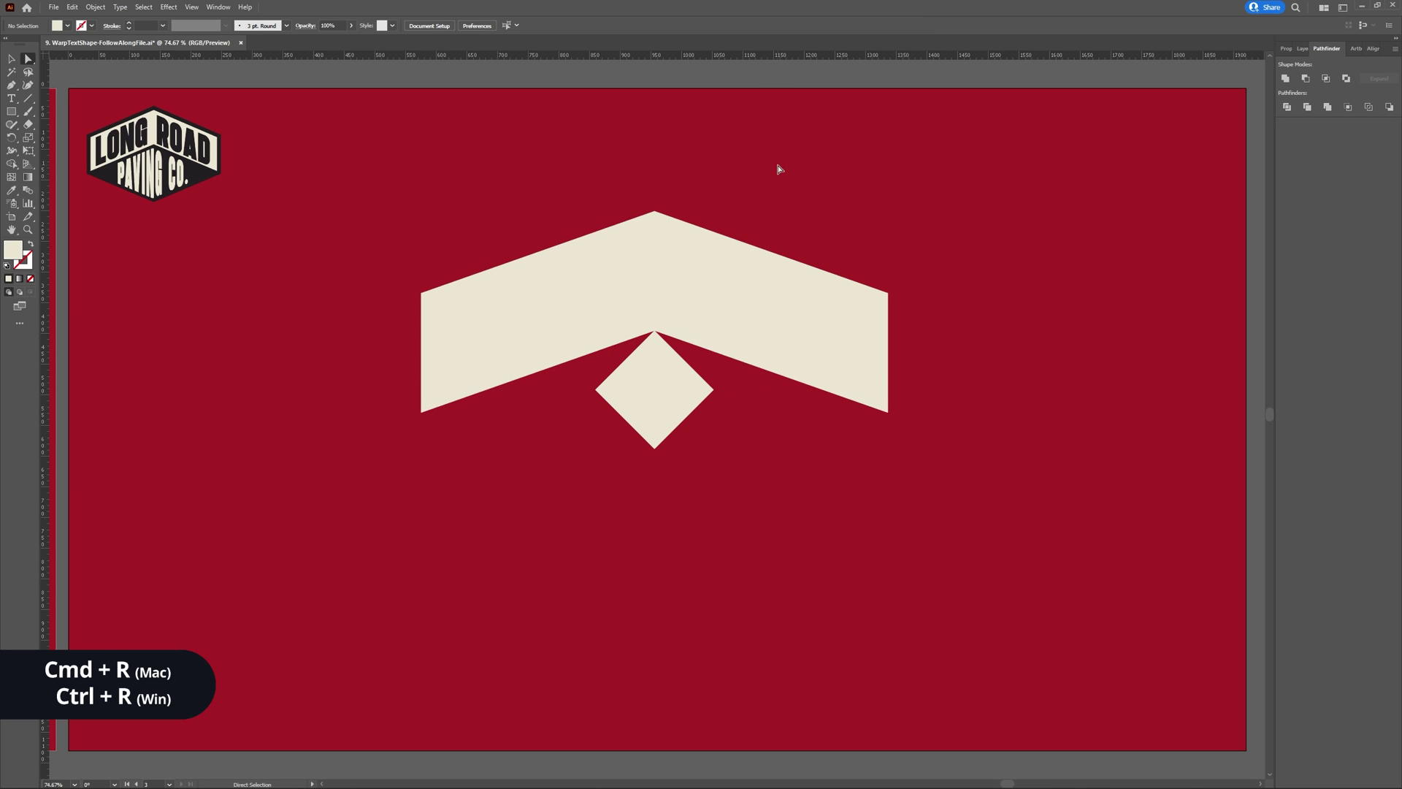
key("ctrl+r")
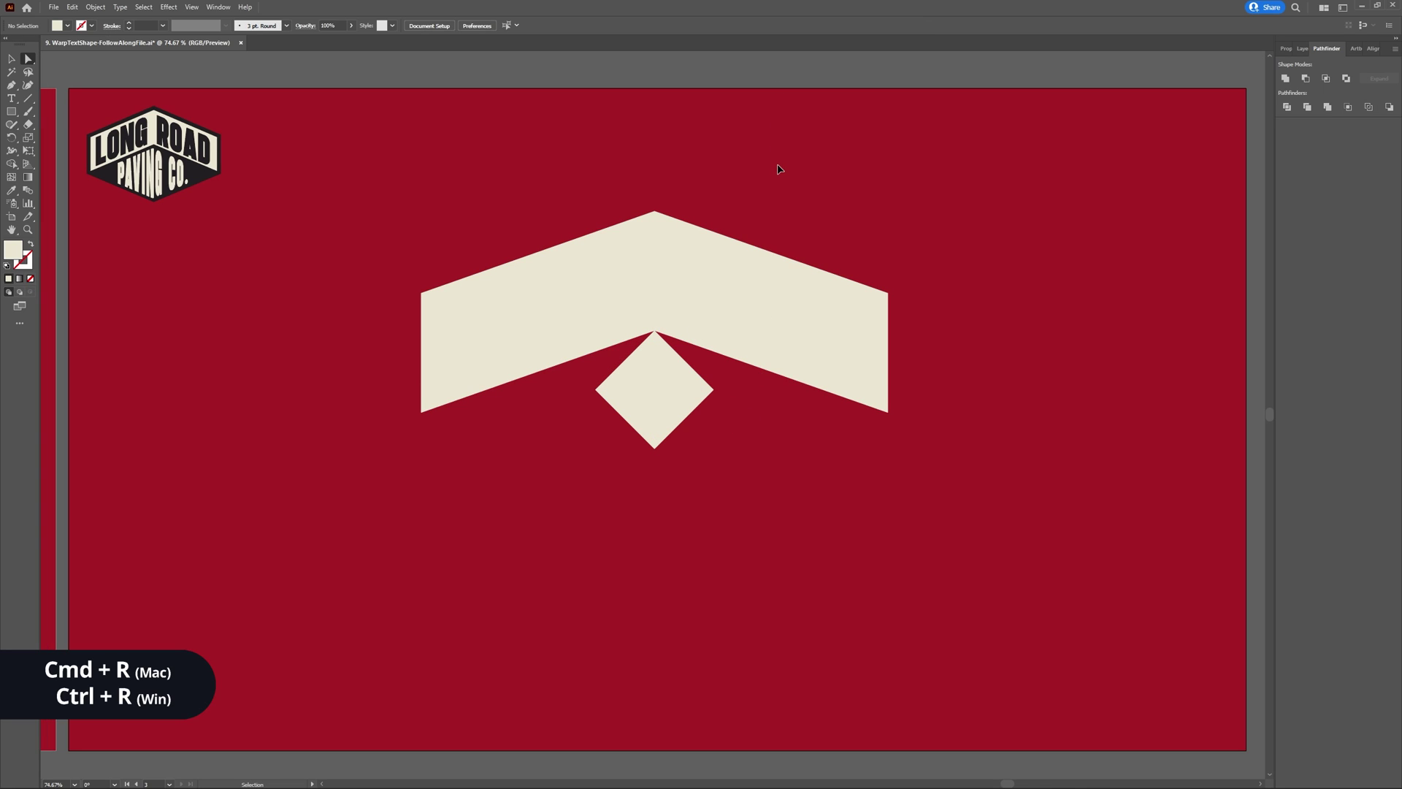
key("ctrl+r")
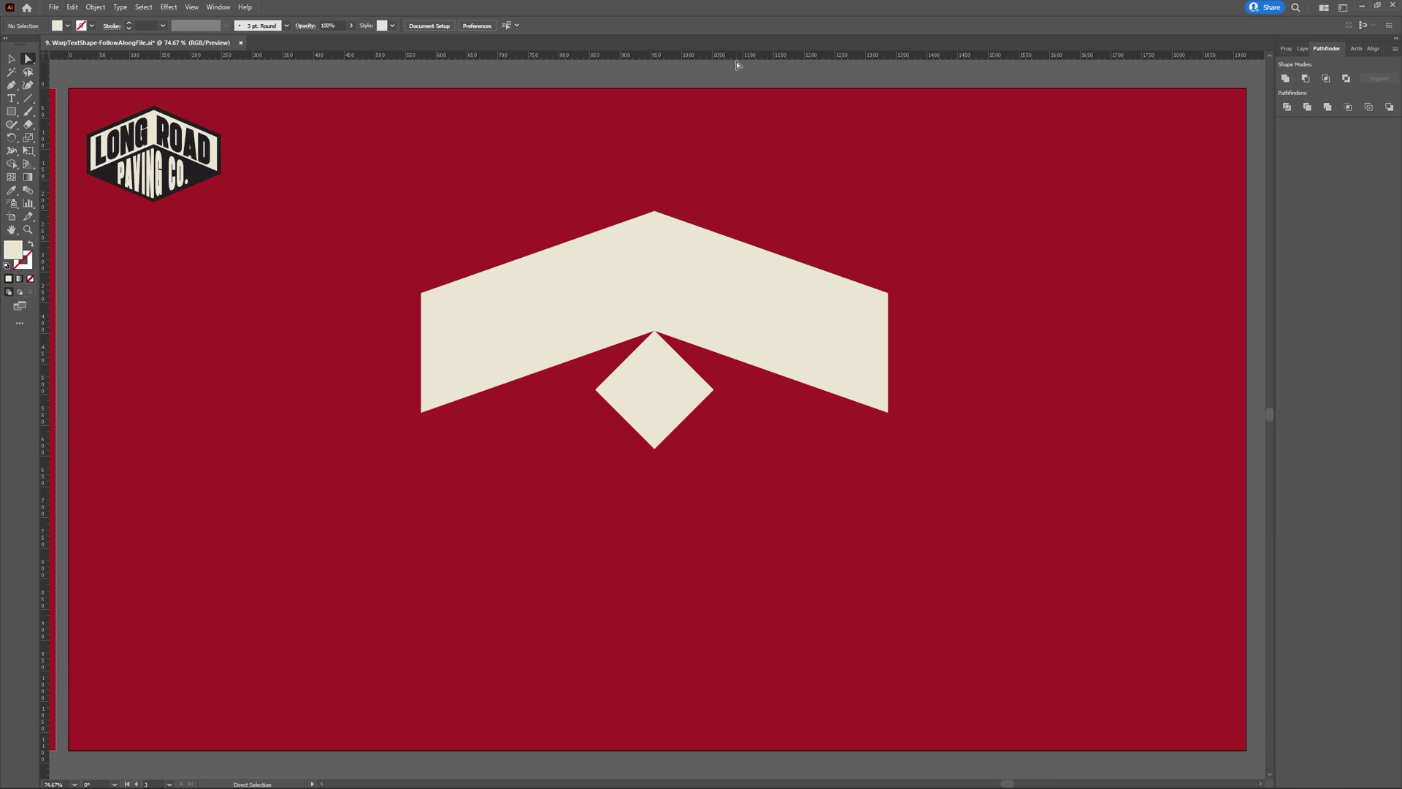
left_click_drag(735, 61, 890, 414)
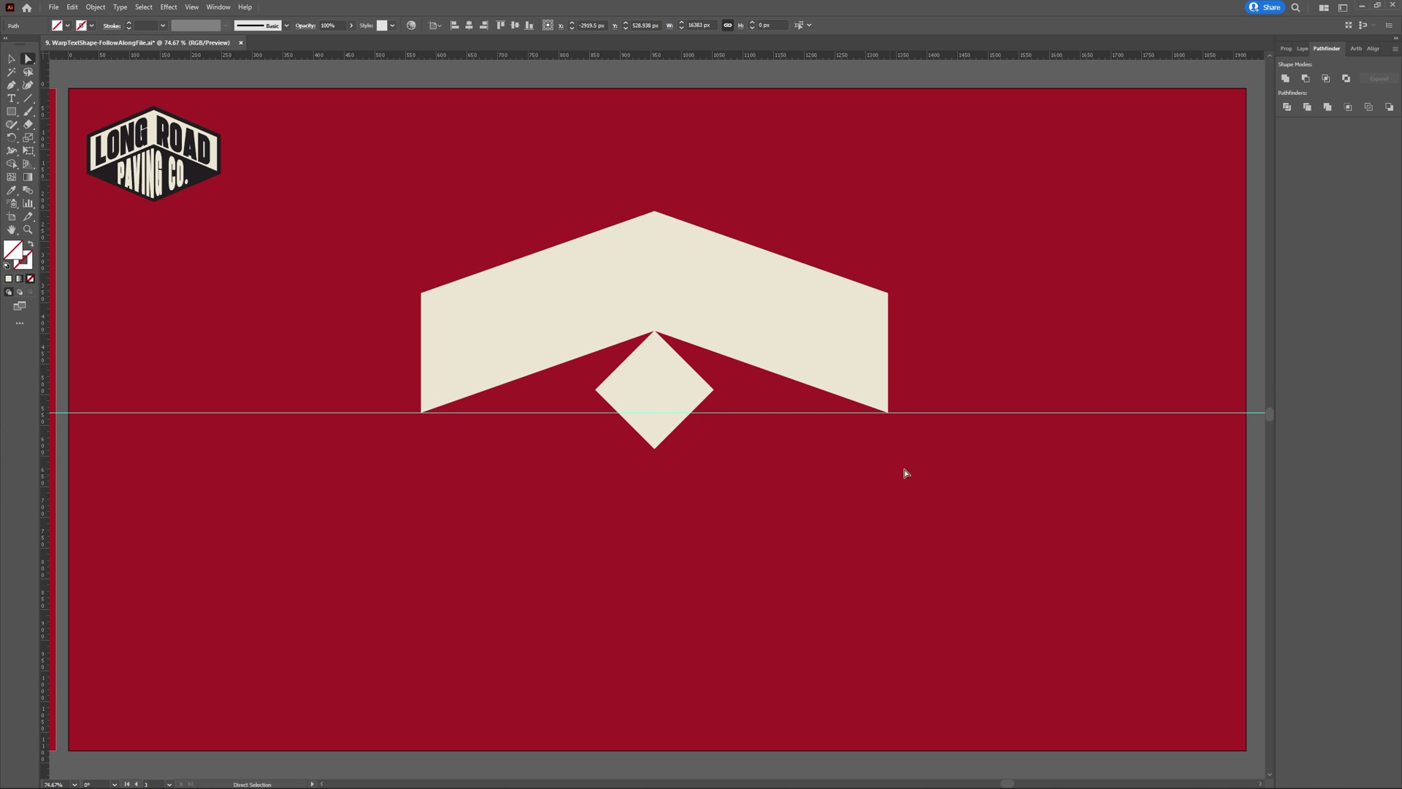
Enlarge the diamond proportionally to about 267 px until its side corners meet the guide, and delete the guide
key("v")
left_click(659, 438, "shift")
left_click_drag(654, 449, 872, 448)
key("v")
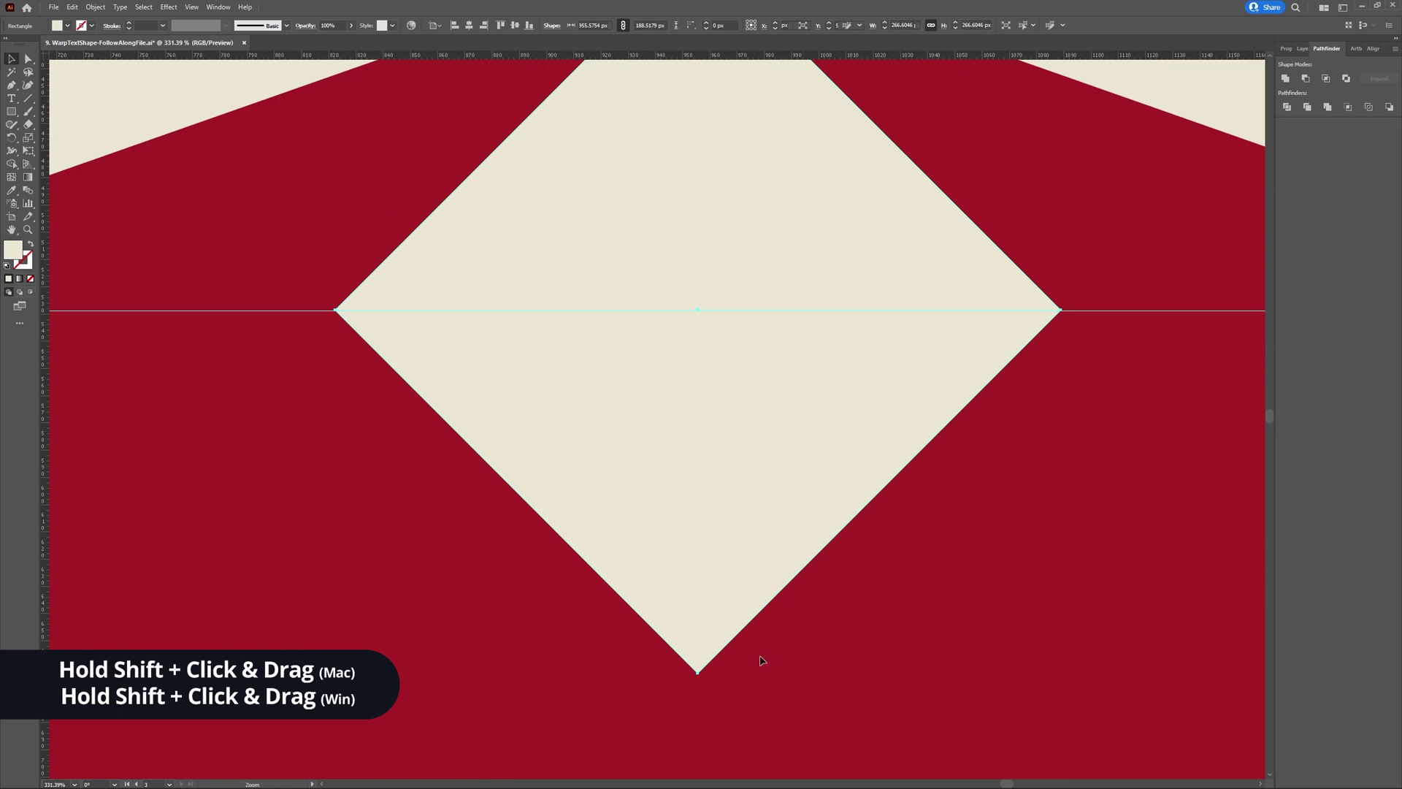
left_click_drag(698, 671, 703, 679)
key("ctrl+0")
key("a")
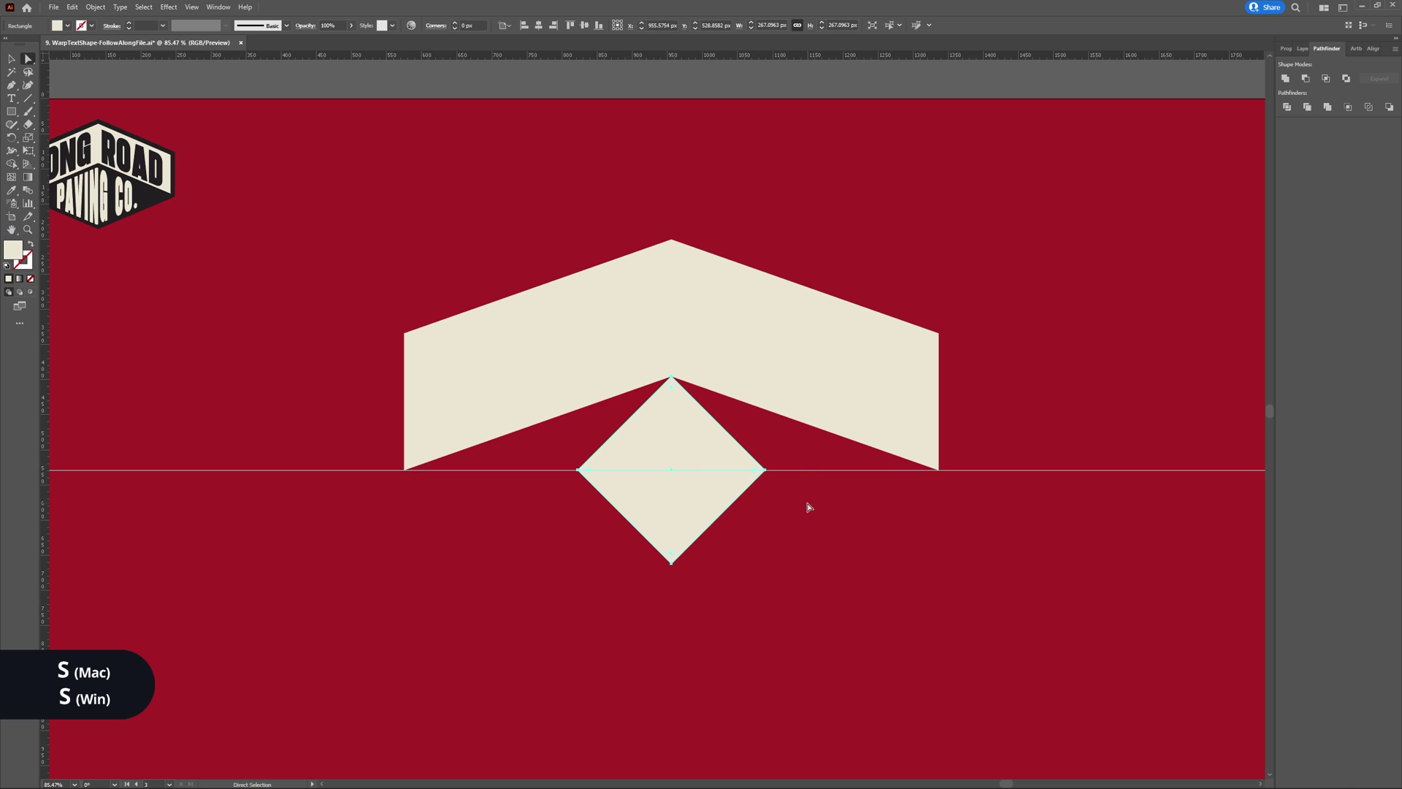
left_click(799, 458)
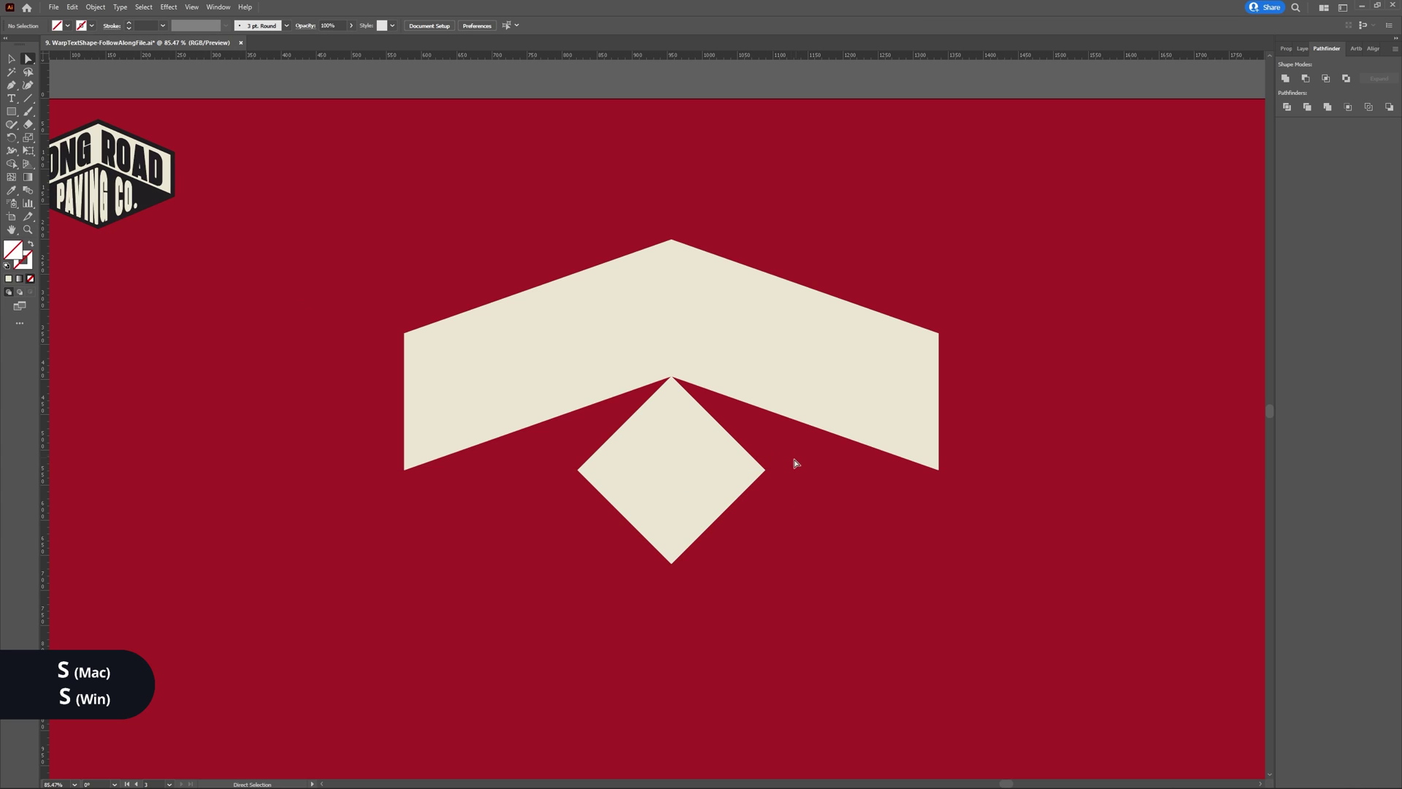
Stretch the diamond horizontally from its centre until its side points meet the chevron's lower corners, completing the hexagon
left_click(704, 458)
key("s")
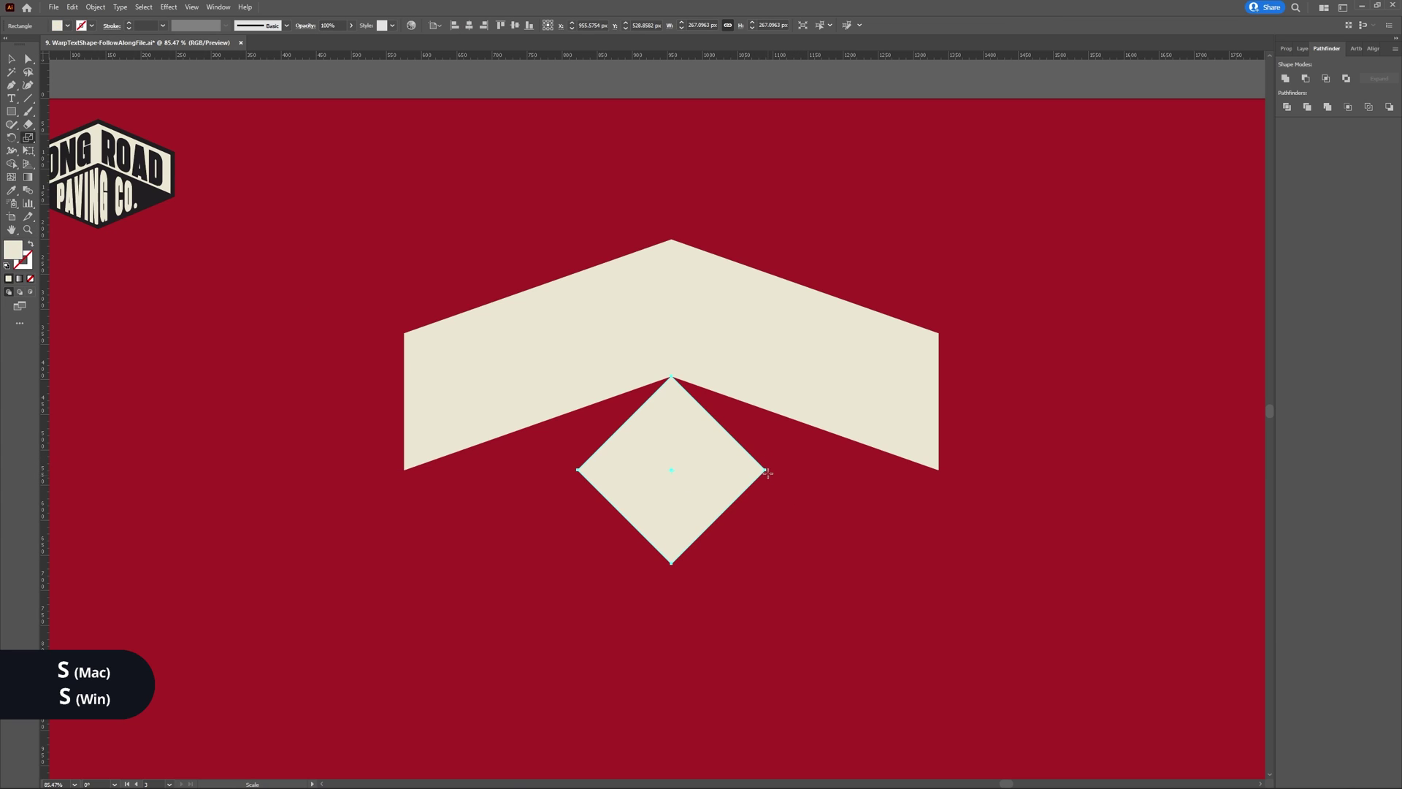
left_click_drag(763, 471, 936, 475)
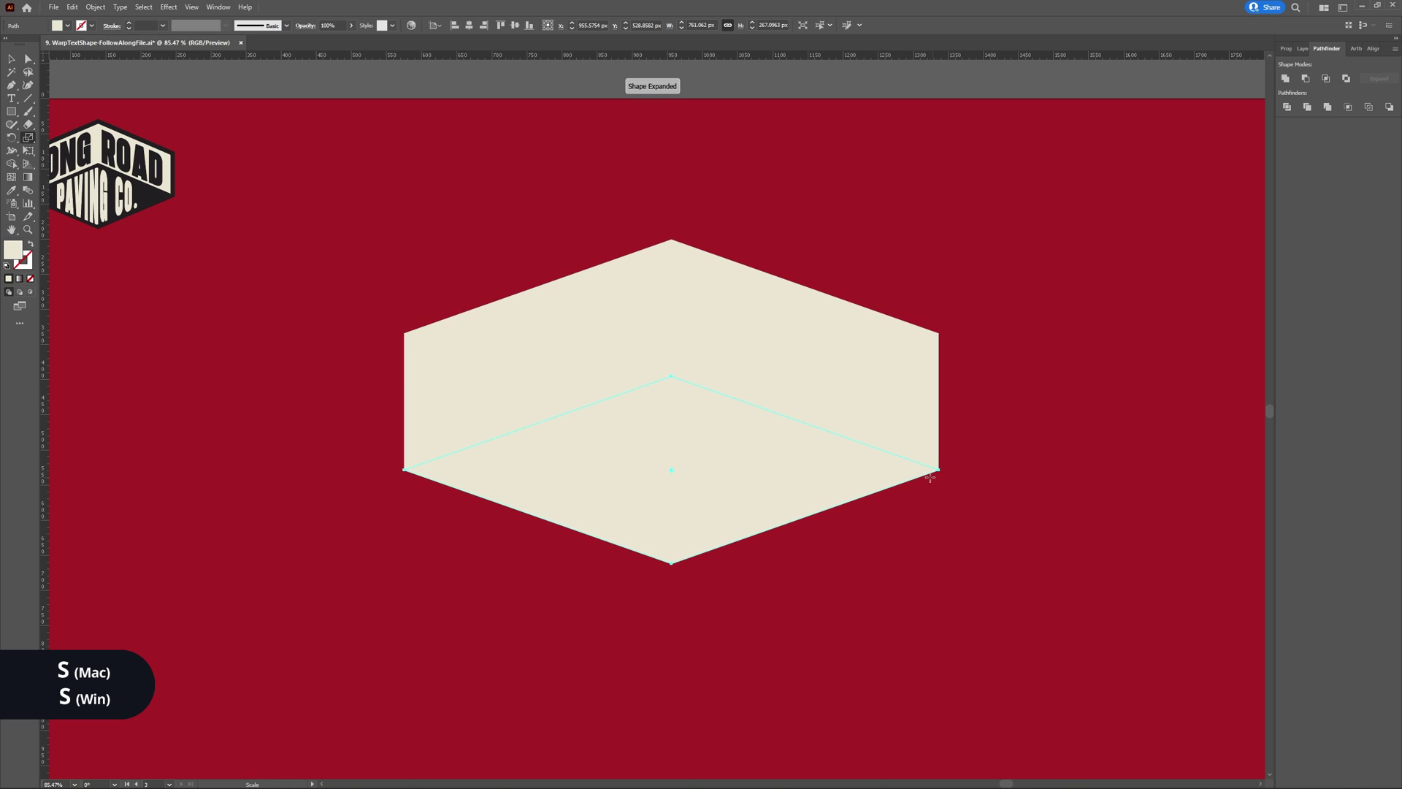
key("v")
key("ctrl+0")
key("s")
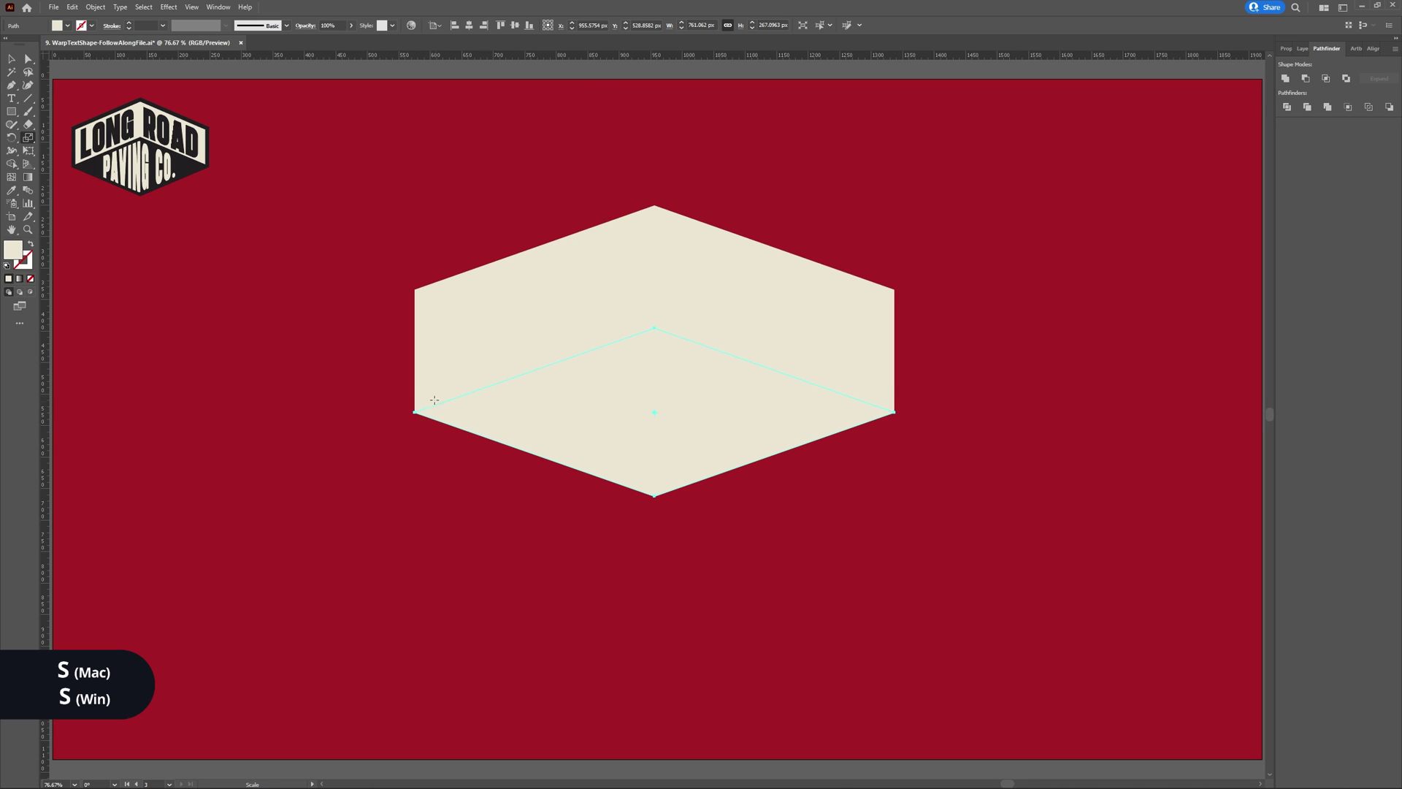
key("a")
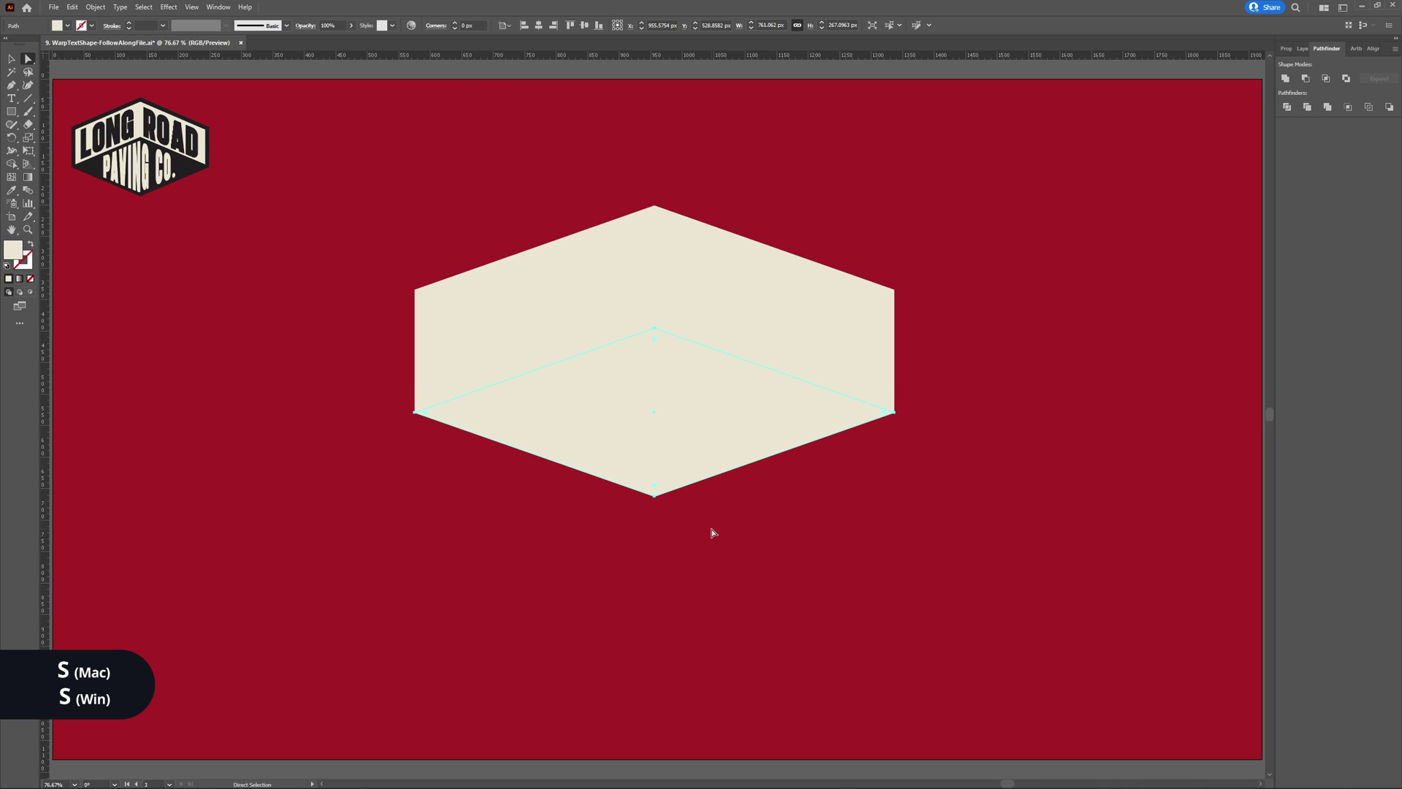
left_click(714, 533)
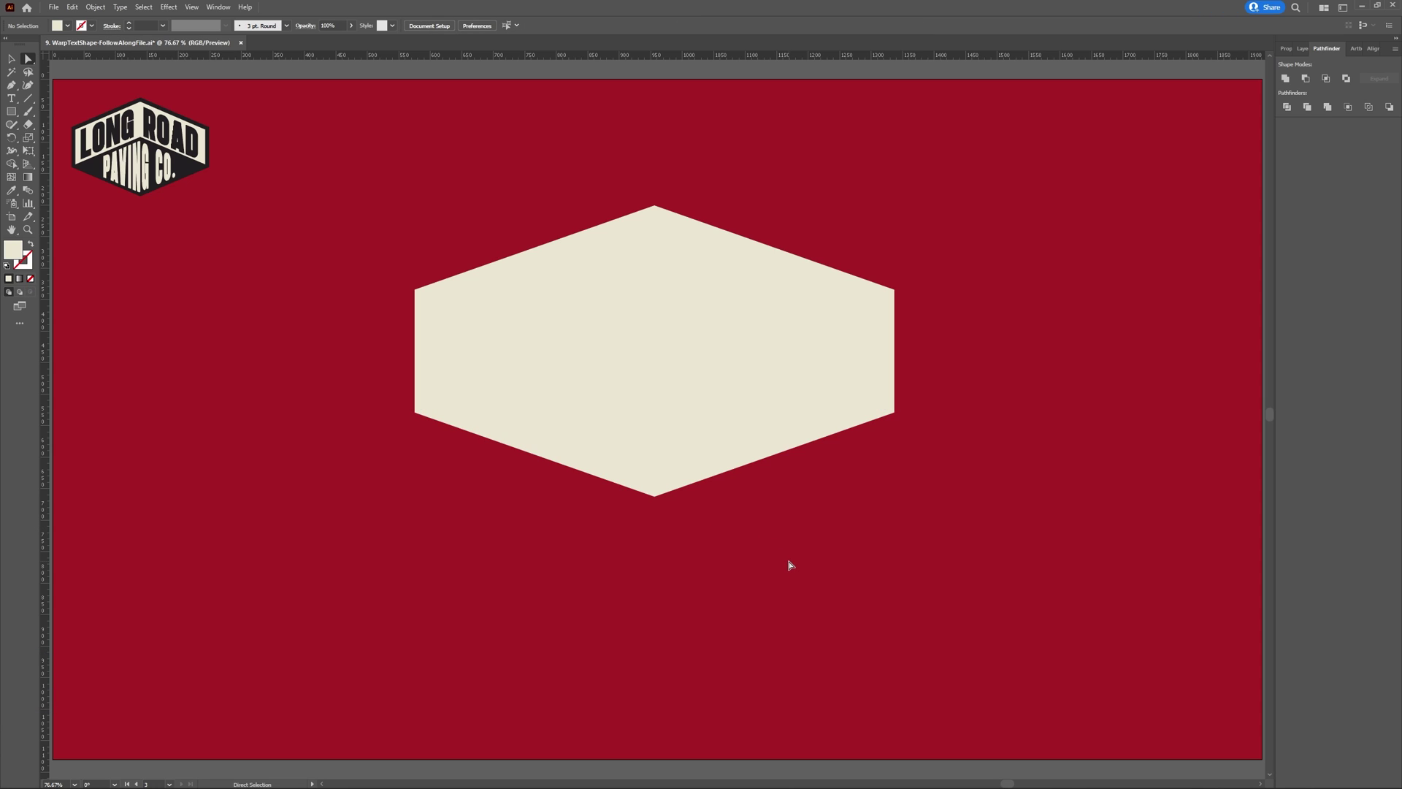
Fill the stretched diamond with the black sampled from the example logo
left_click(713, 447)
key("i")
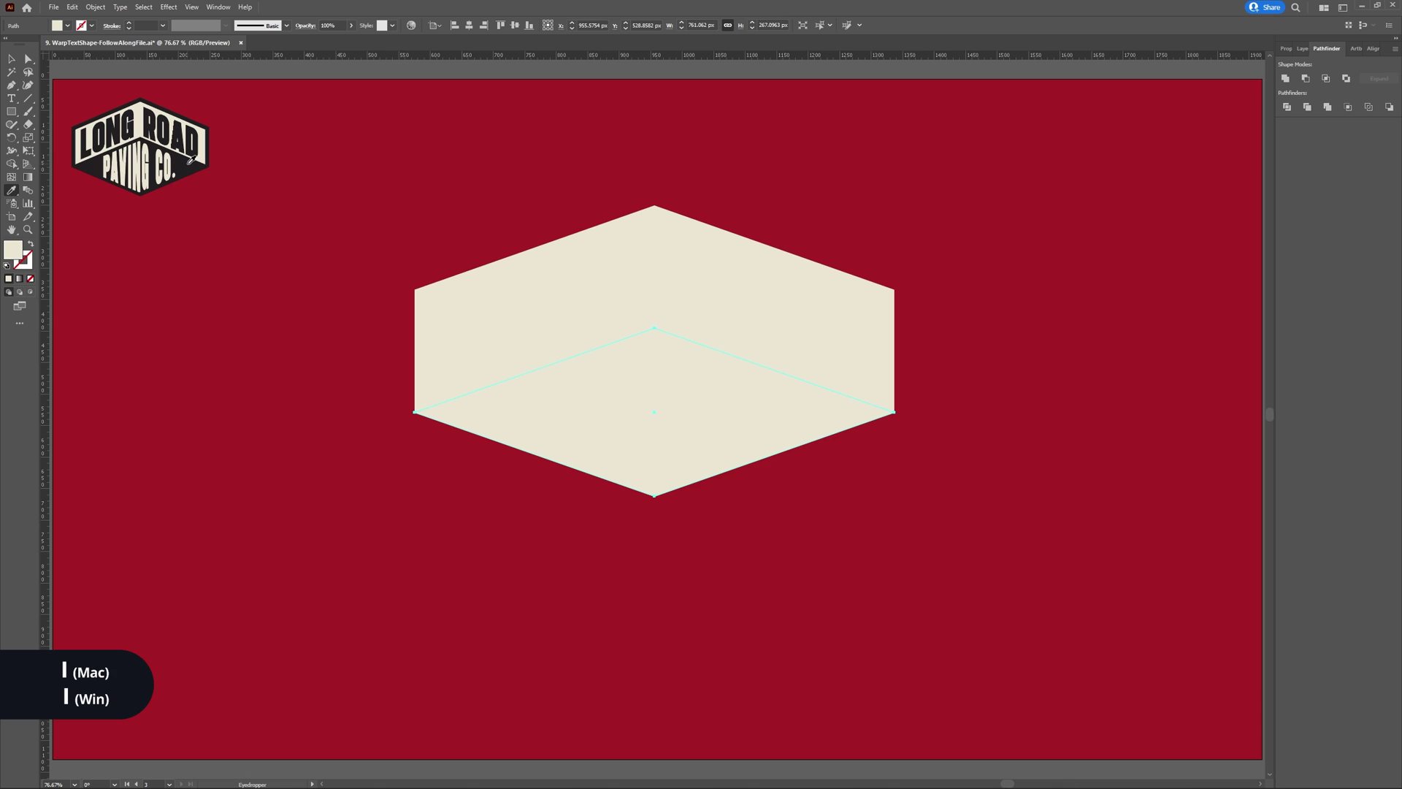
left_click(191, 159)
key("a")
left_click(305, 430)
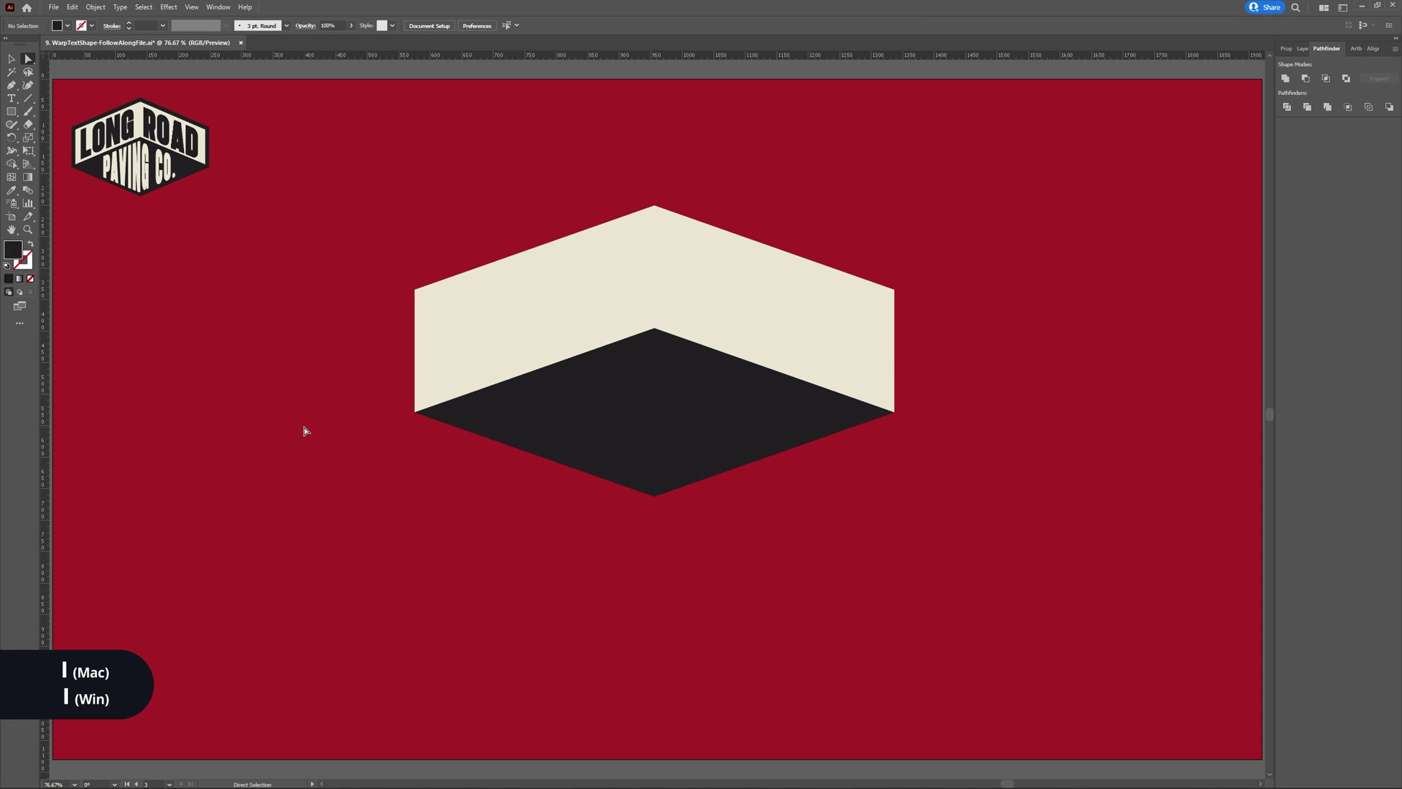
Place a duplicate of the chevron and diamond over the artboard's bottom-left corner
key("v")
left_click_drag(749, 356, 167, 660)
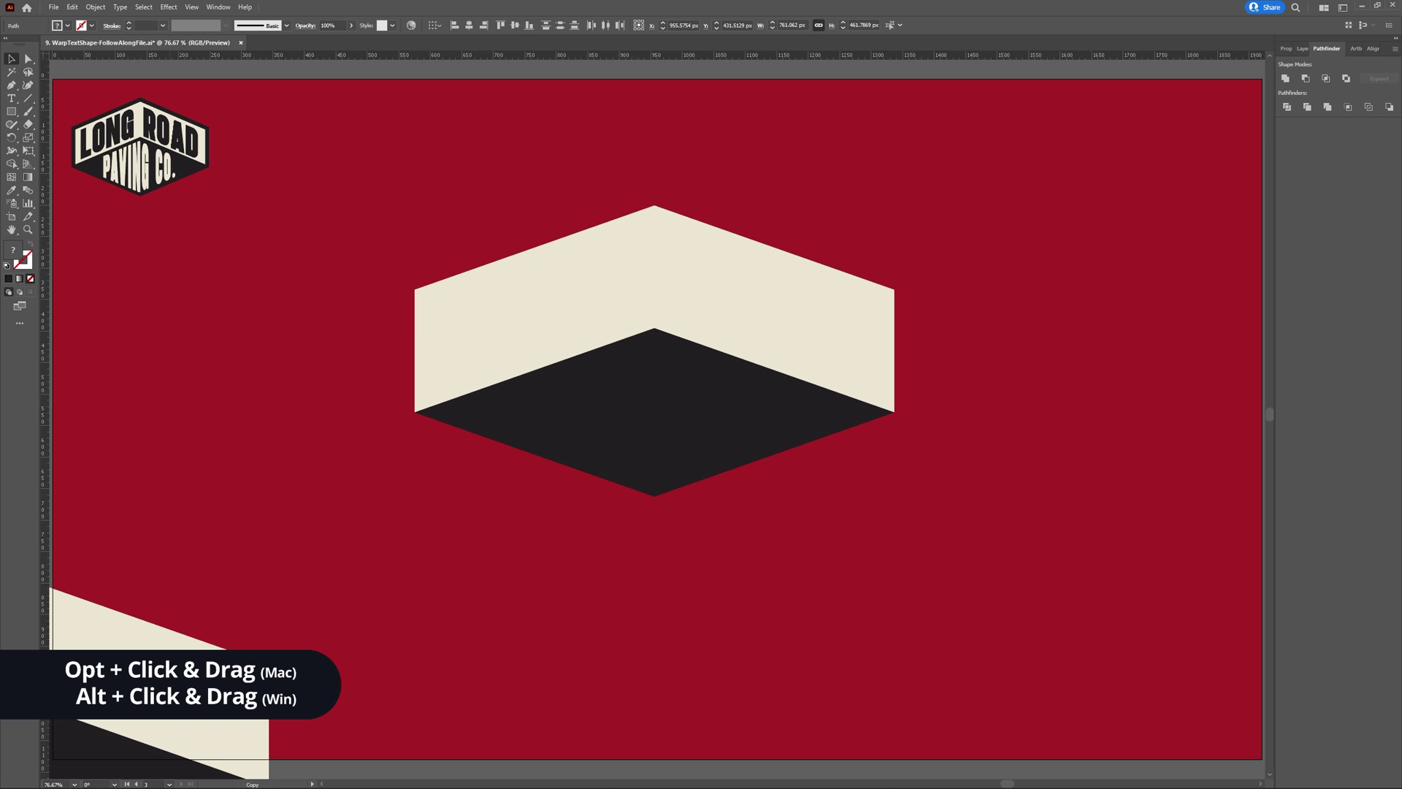
left_click(426, 598)
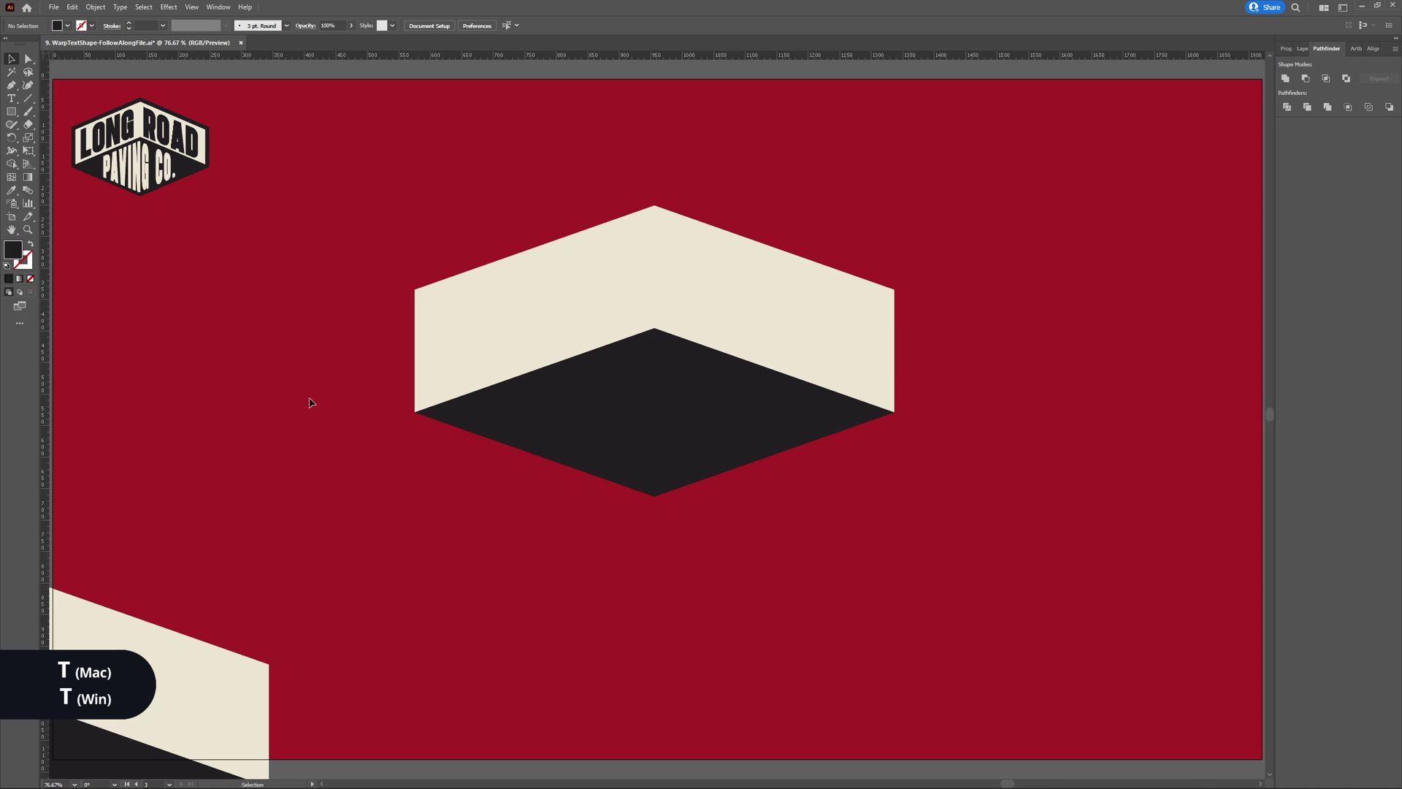
Add the separate text lines LONG ROAD and PAVING CO. to the left of the hexagon
key("t")
left_click(319, 137)
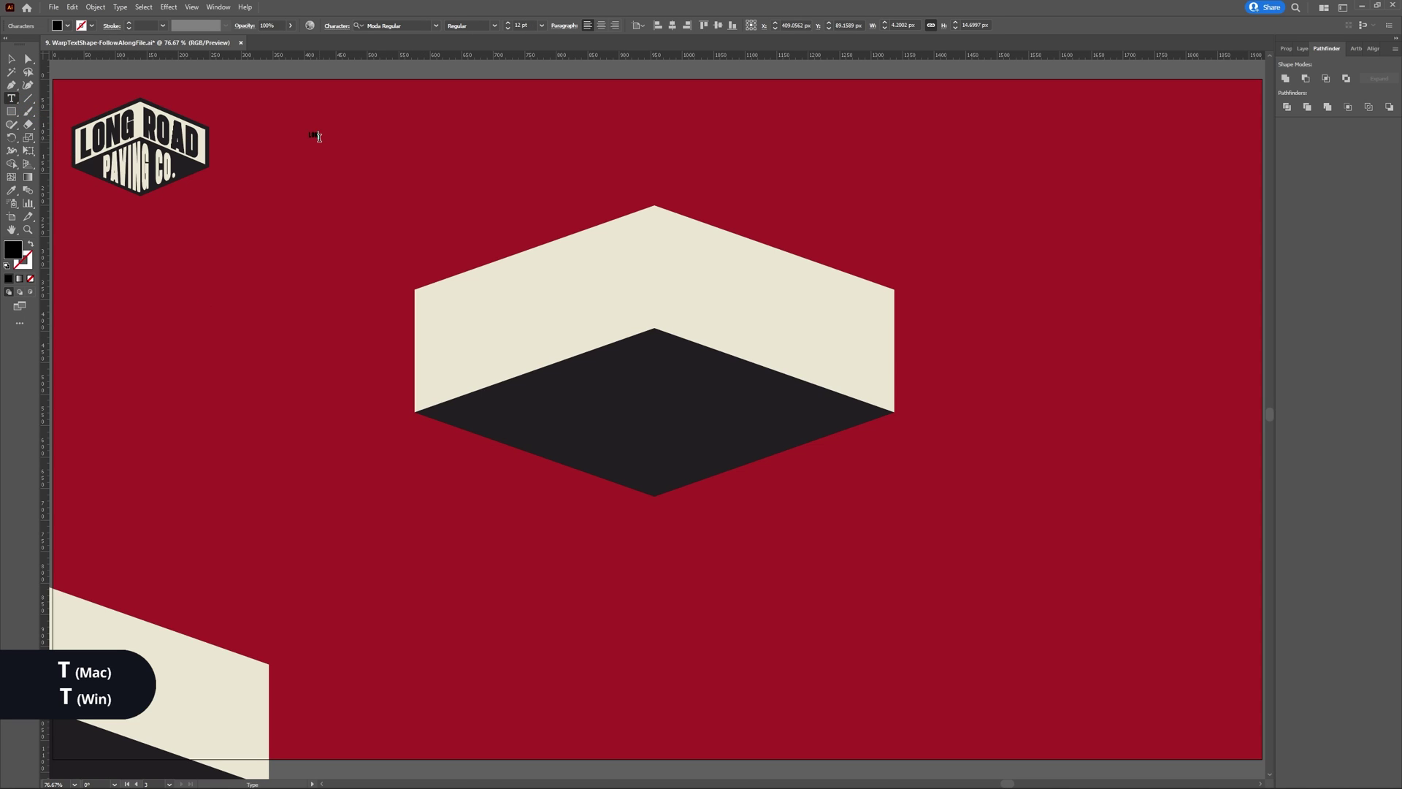
left_click(11, 58)
key("t")
left_click(288, 238)
type("PAVING CO")
left_click(11, 59)
left_click(313, 216)
left_click(307, 237)
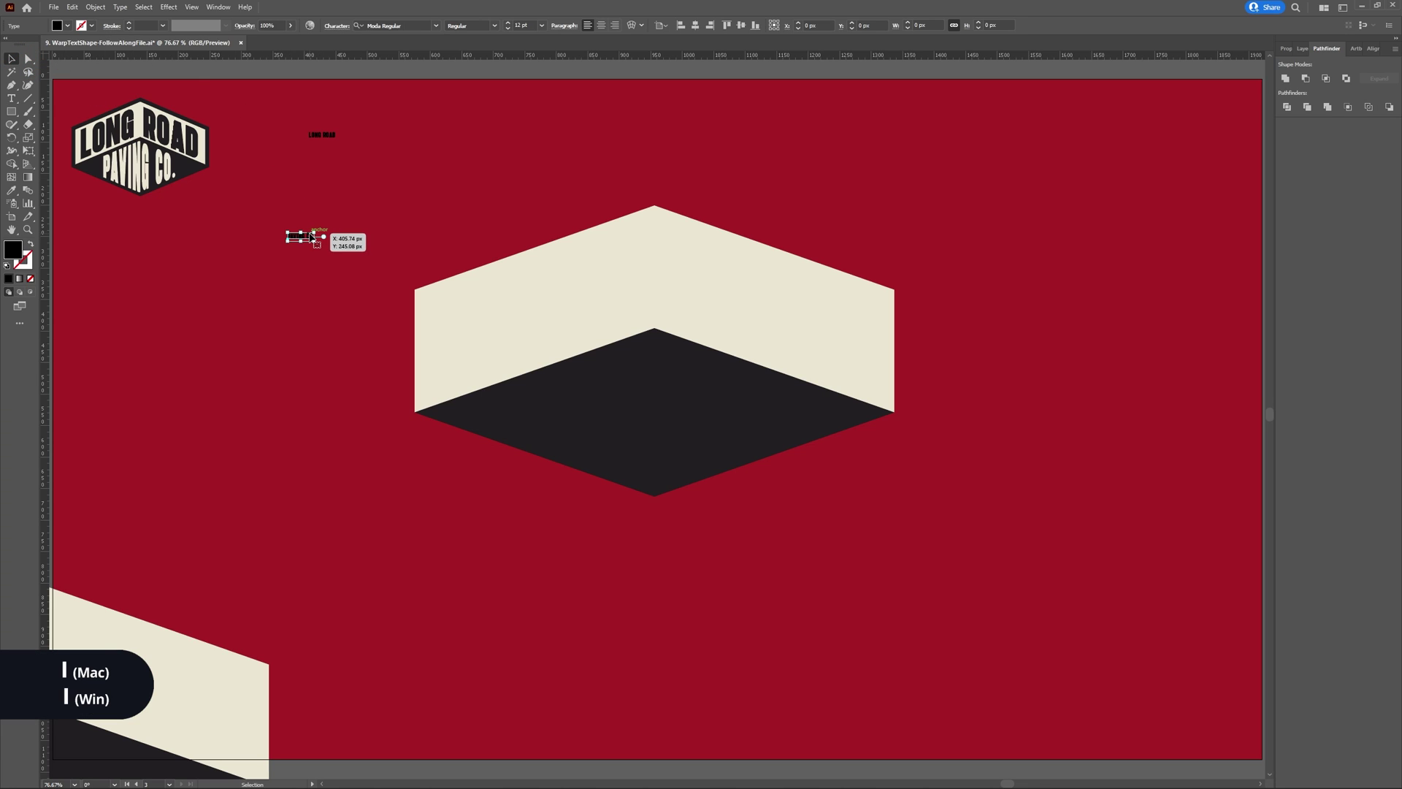
Colour PAVING CO. cream like the example, and place LONG ROAD enlarged in black on the chevron
key("i")
left_click(138, 165)
key("v")
left_click(330, 138)
left_click_drag(330, 139, 681, 290)
Bring the chevron in front of LONG ROAD and warp the text into it with an envelope made from the top object
left_click(763, 316)
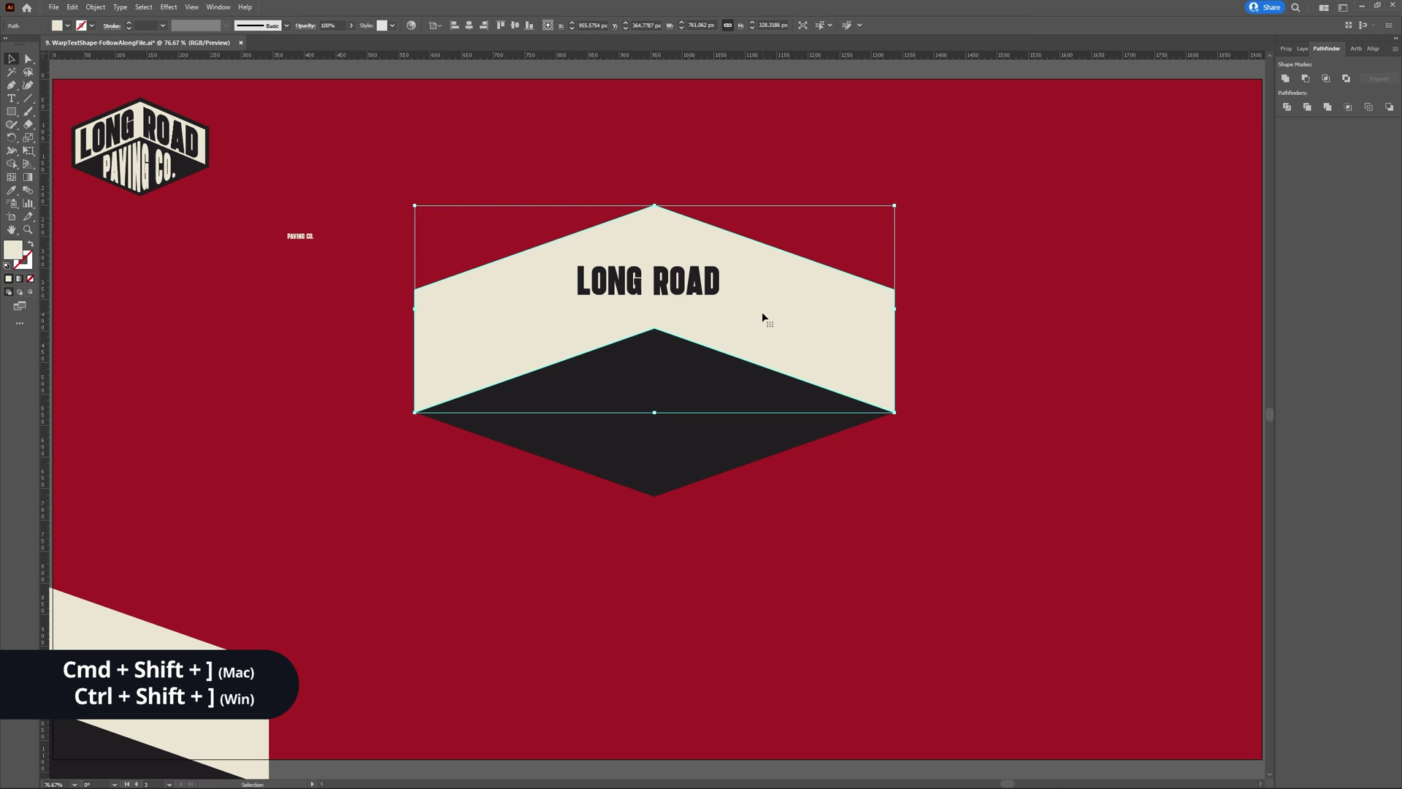
key("ctrl+shift+bracketright")
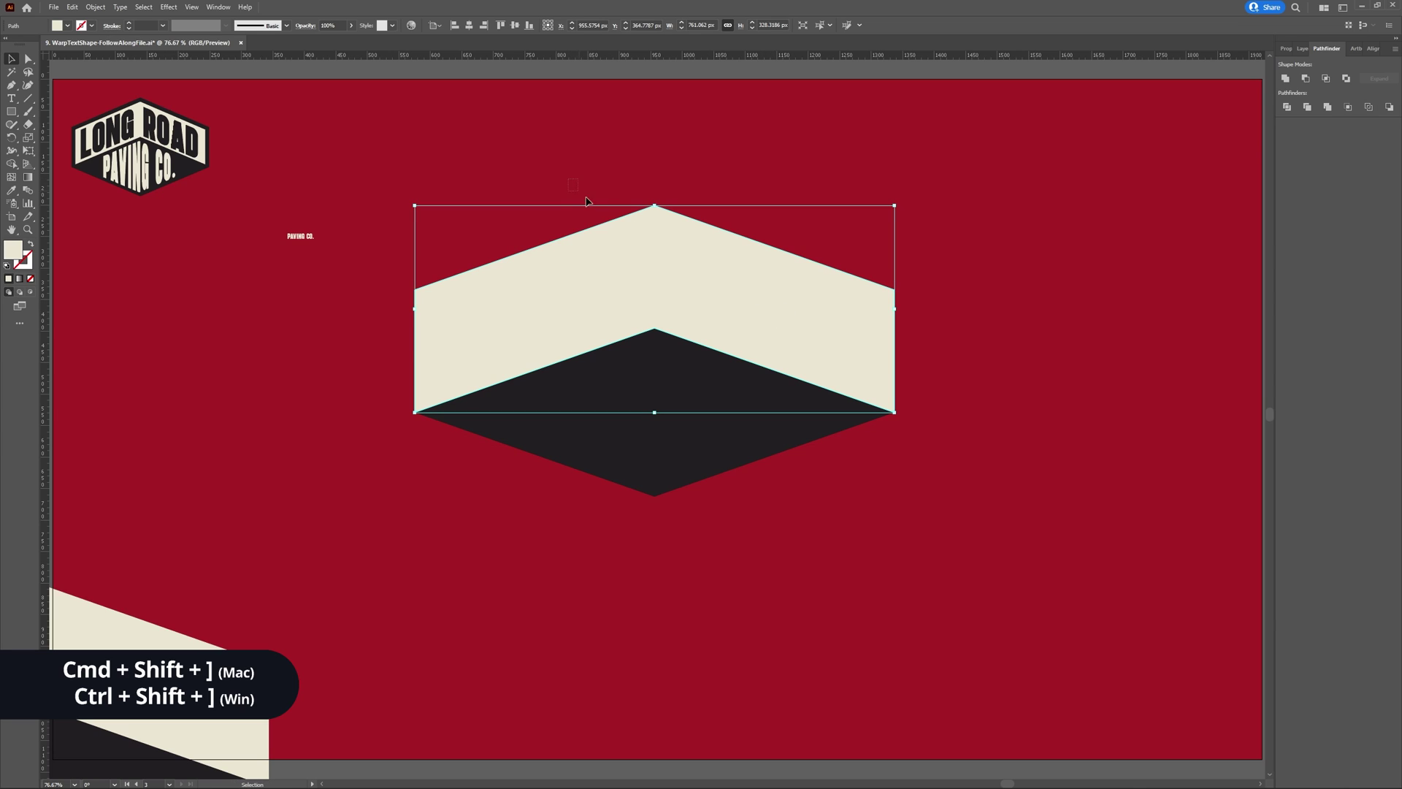
left_click_drag(734, 312, 734, 312)
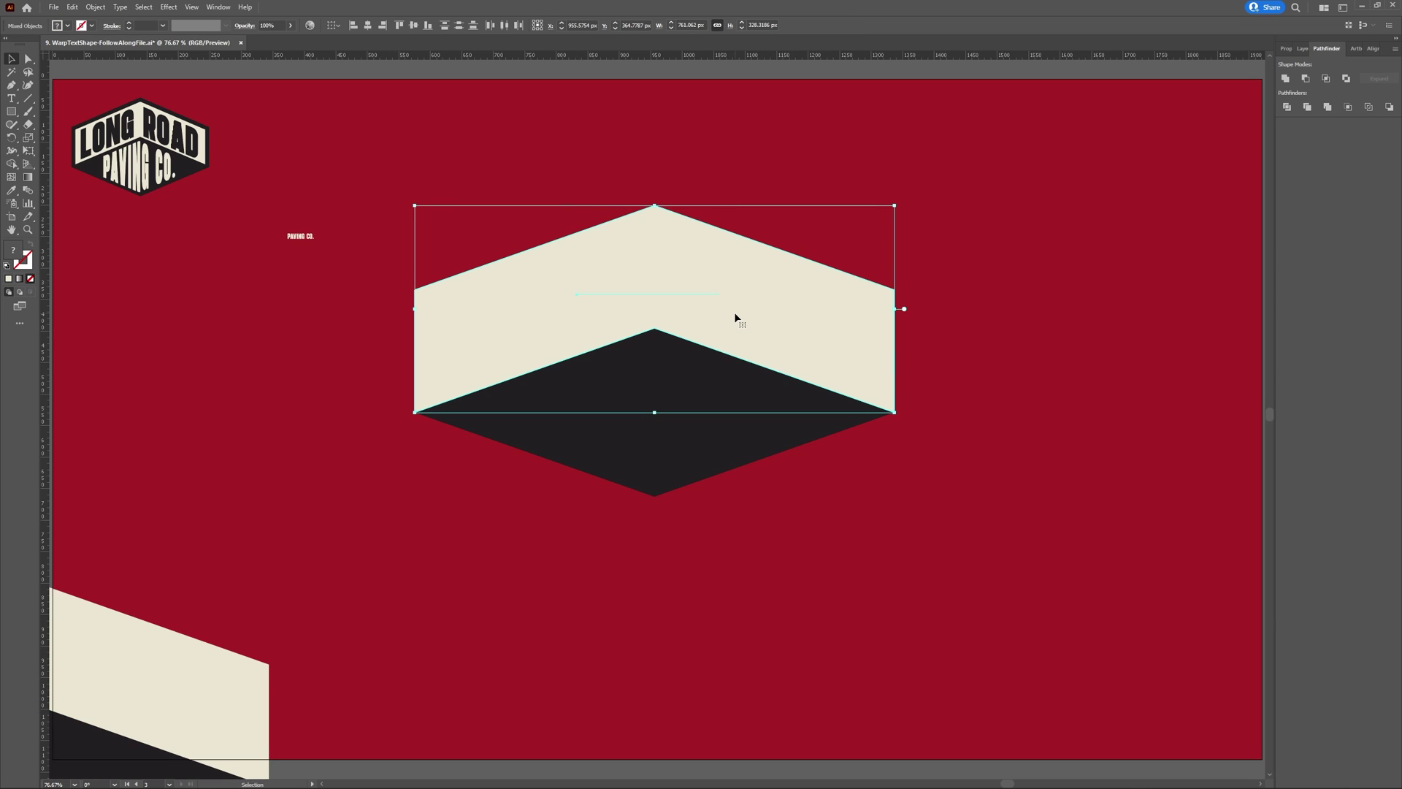
key("a")
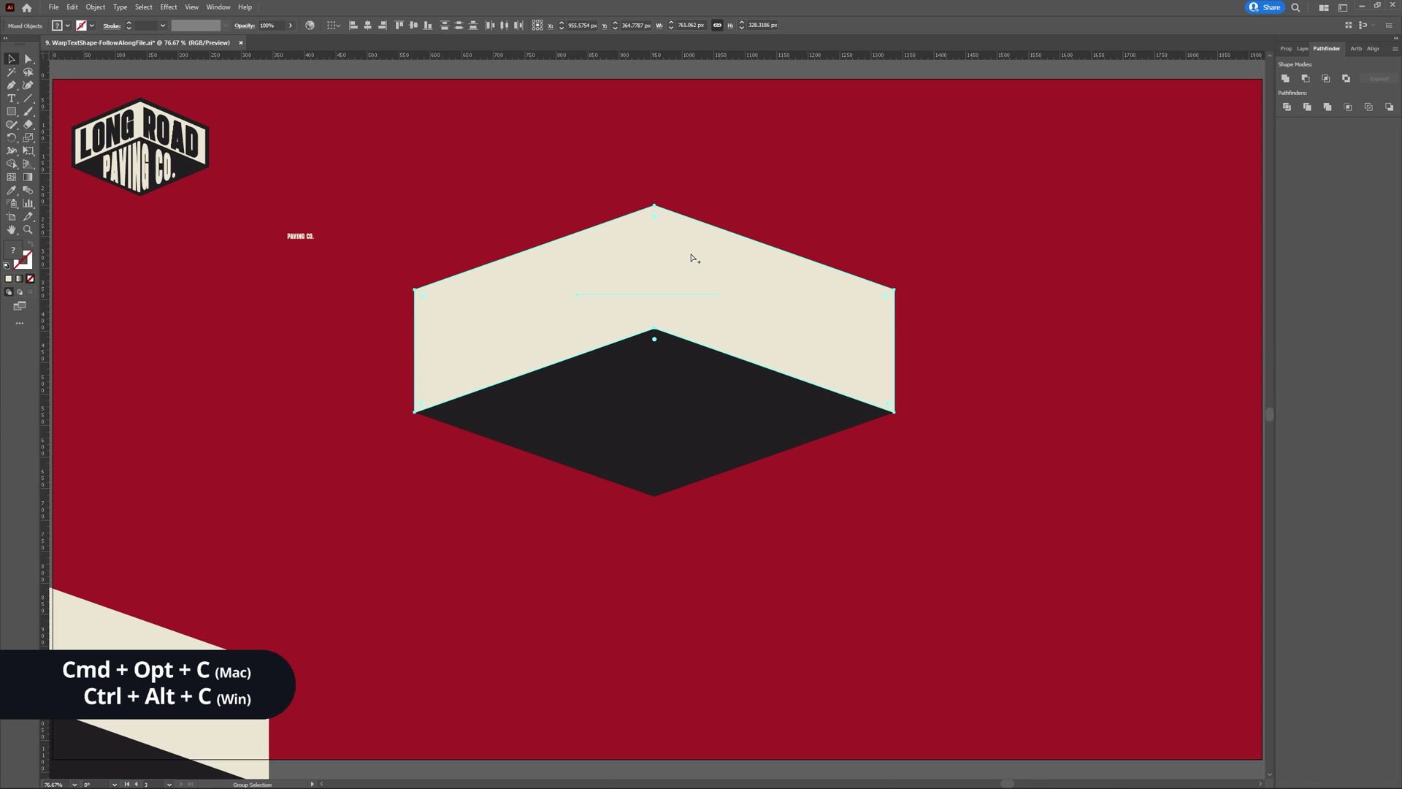
key("ctrl+alt+c")
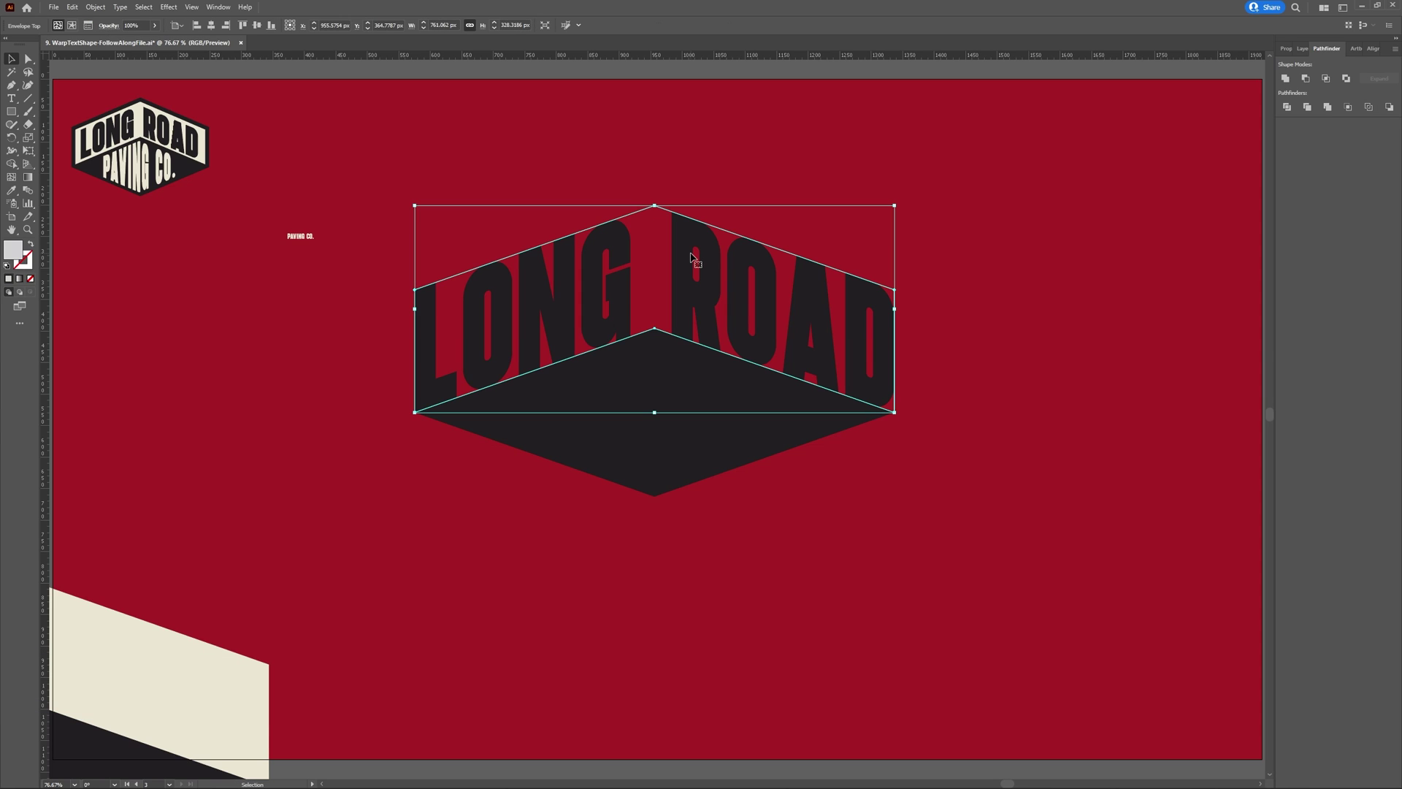
left_click(972, 377)
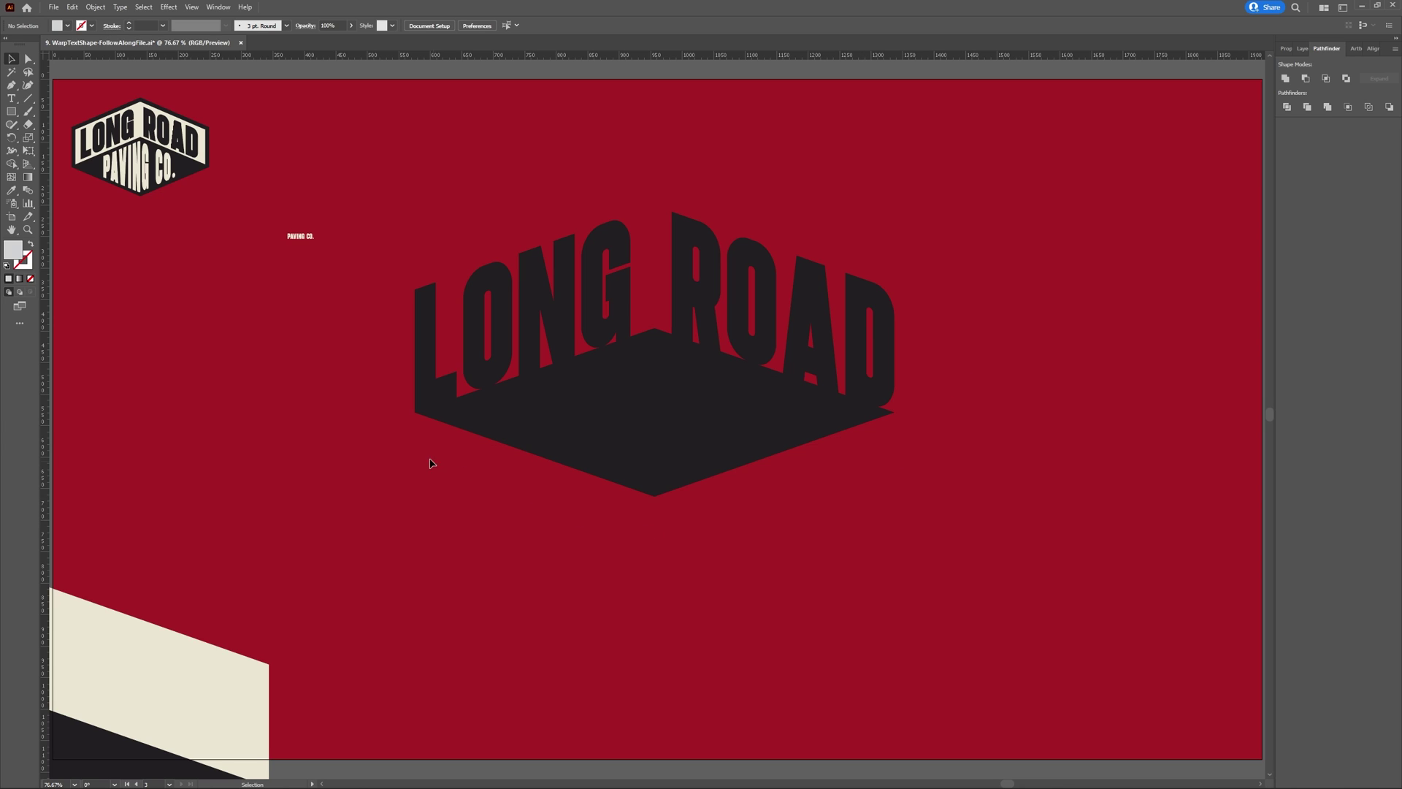
Draw a rectangle about 283 by 242 px over the diamond's left point and place a duplicate over its right point
left_click(13, 113)
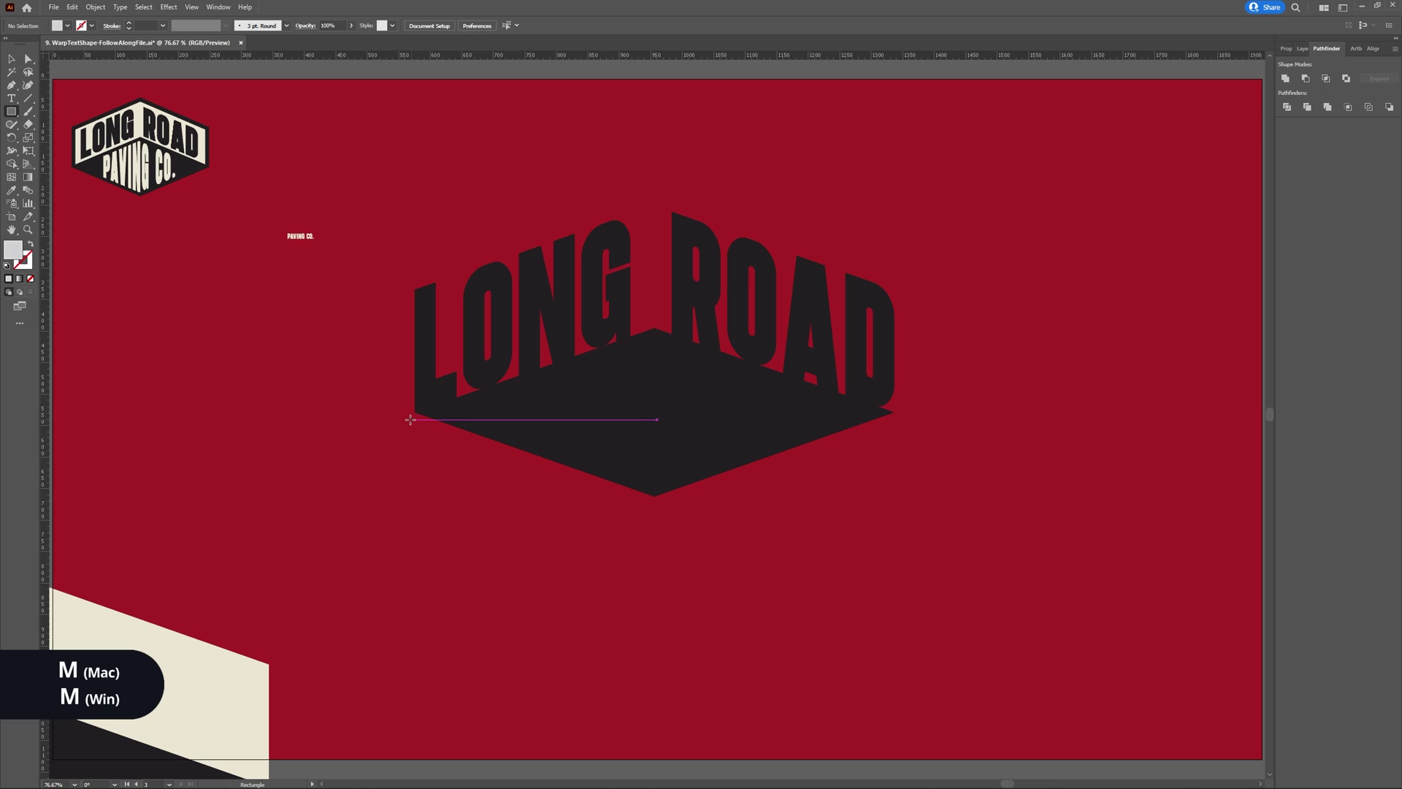
left_click_drag(359, 339, 538, 490)
key("alt+space")
key("Escape")
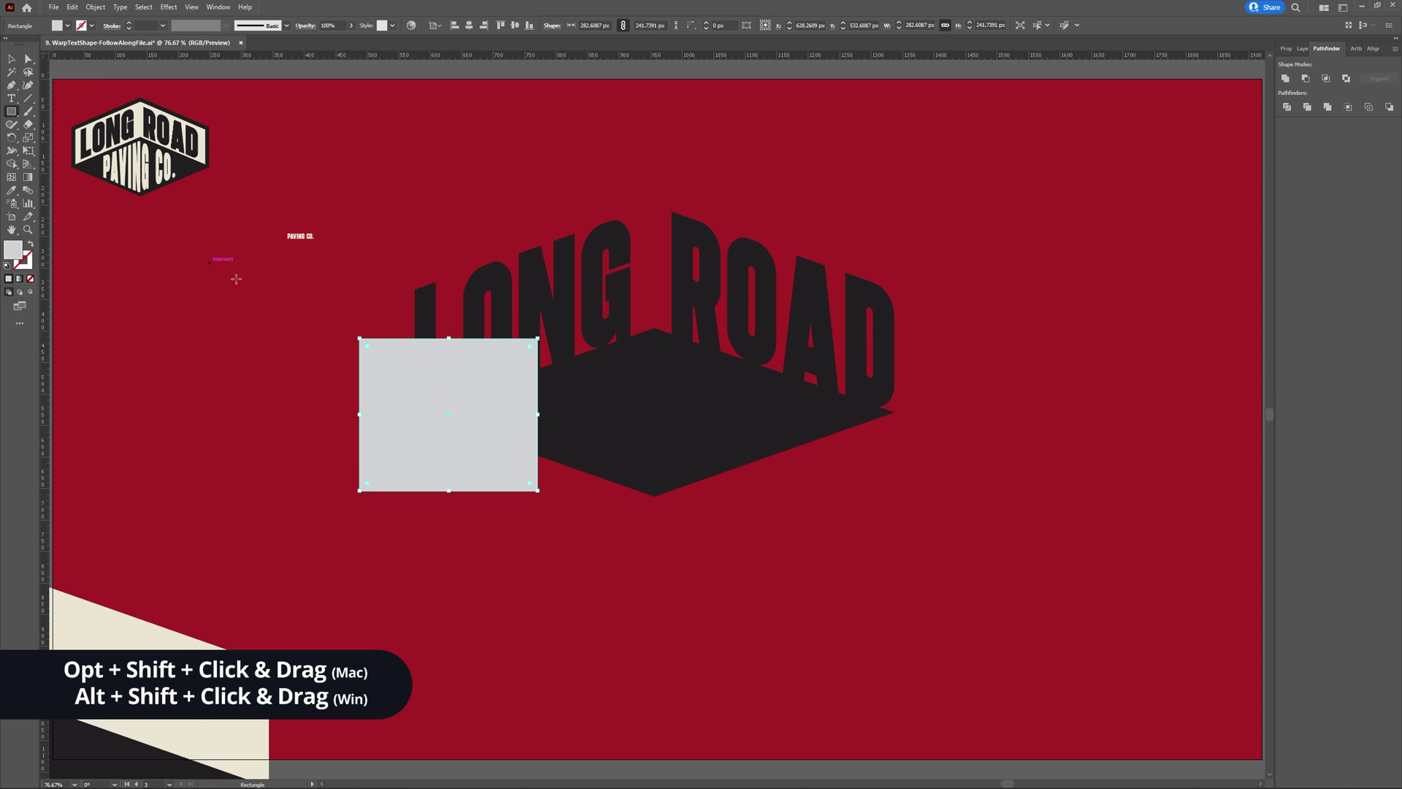
left_click(495, 435)
left_click(720, 407)
left_click_drag(447, 425, 940, 450)
Centre the pair of rectangles as a unit on the diamond horizontally and vertically, using the diamond as the key object
key("v")
left_click(501, 453, "shift")
left_click(701, 479, "shift")
left_click(709, 444, "shift")
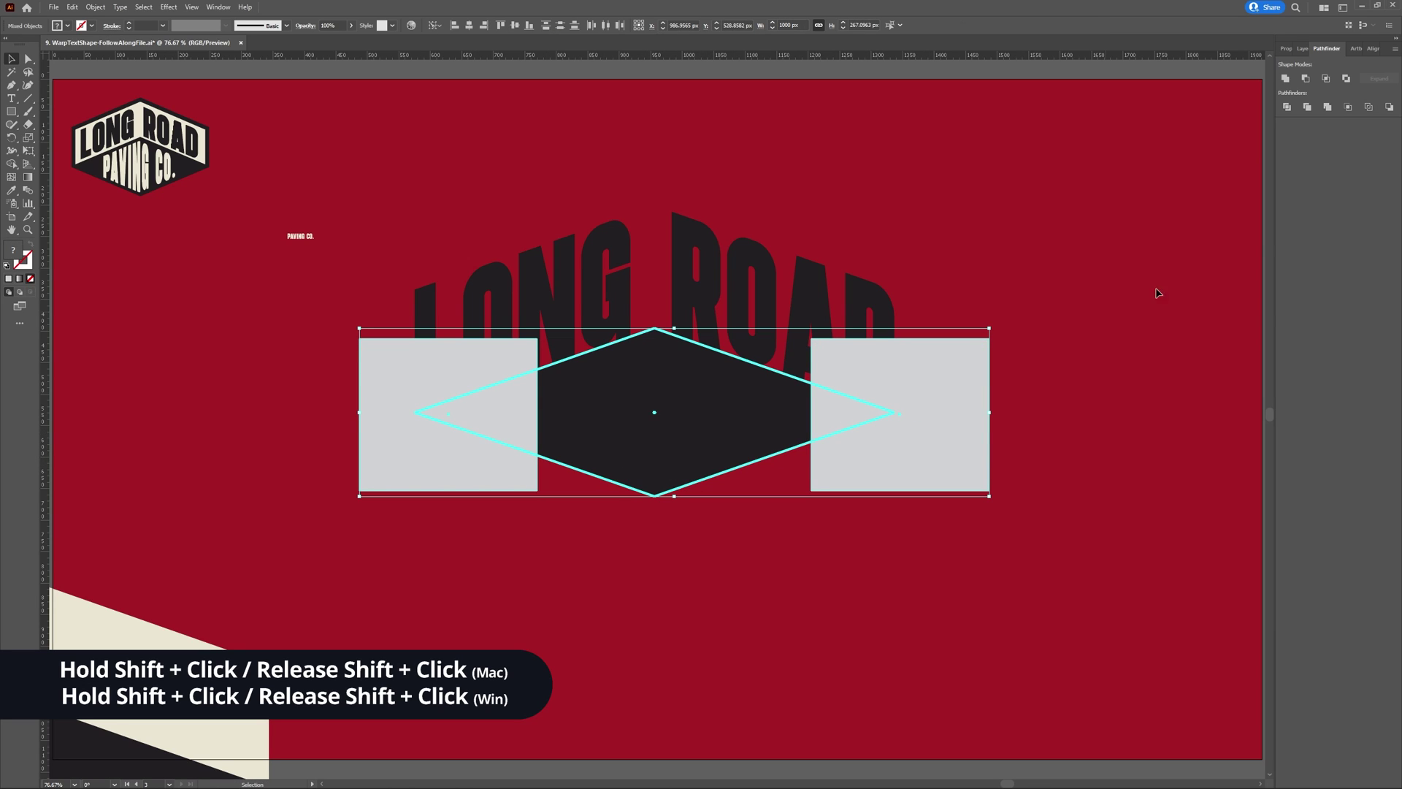
left_click(1372, 48)
left_click(1301, 78)
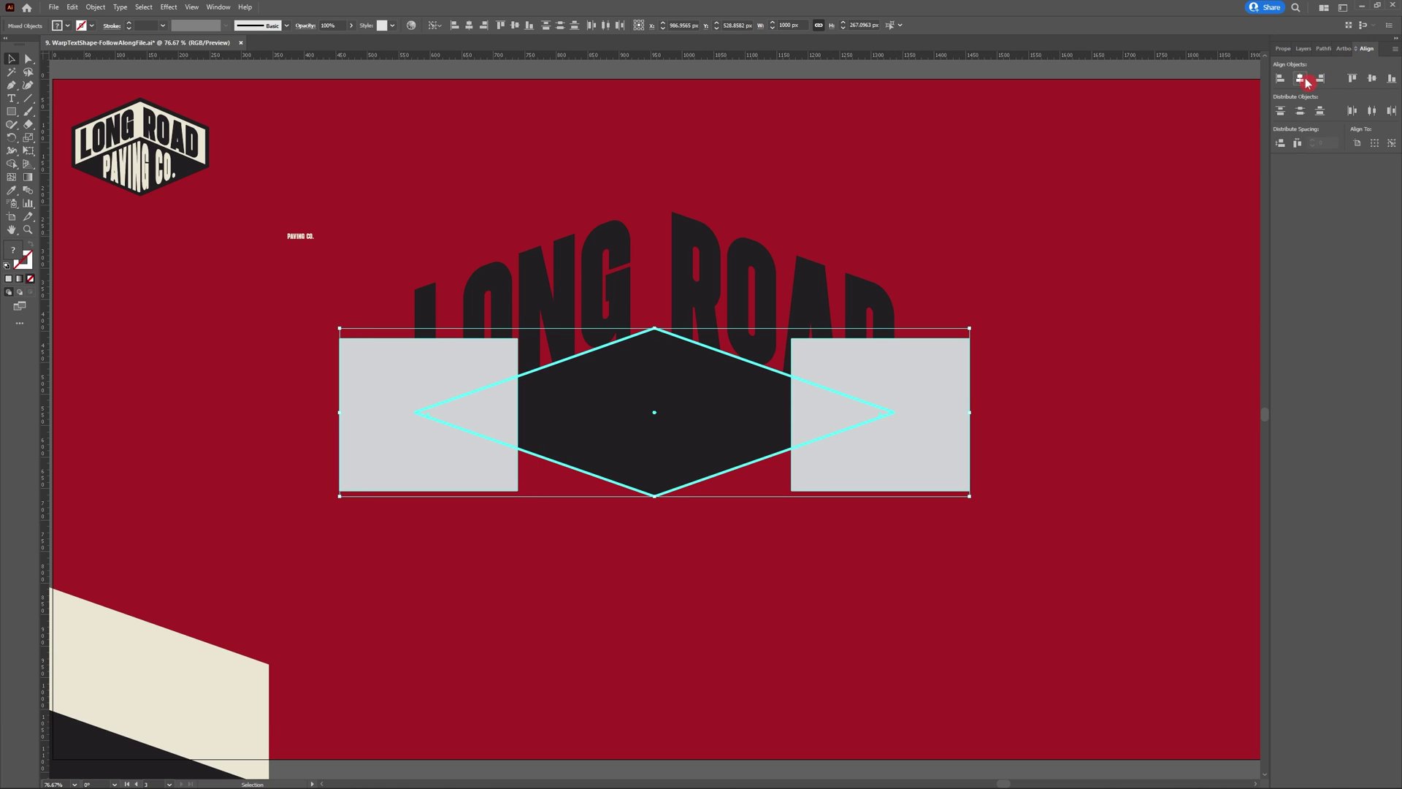
left_click(1370, 79)
left_click(1052, 527)
Trim the diamond against the two overlapping rectangles with the Pathfinder Trim operation
left_click(748, 450)
left_click(728, 447, "shift")
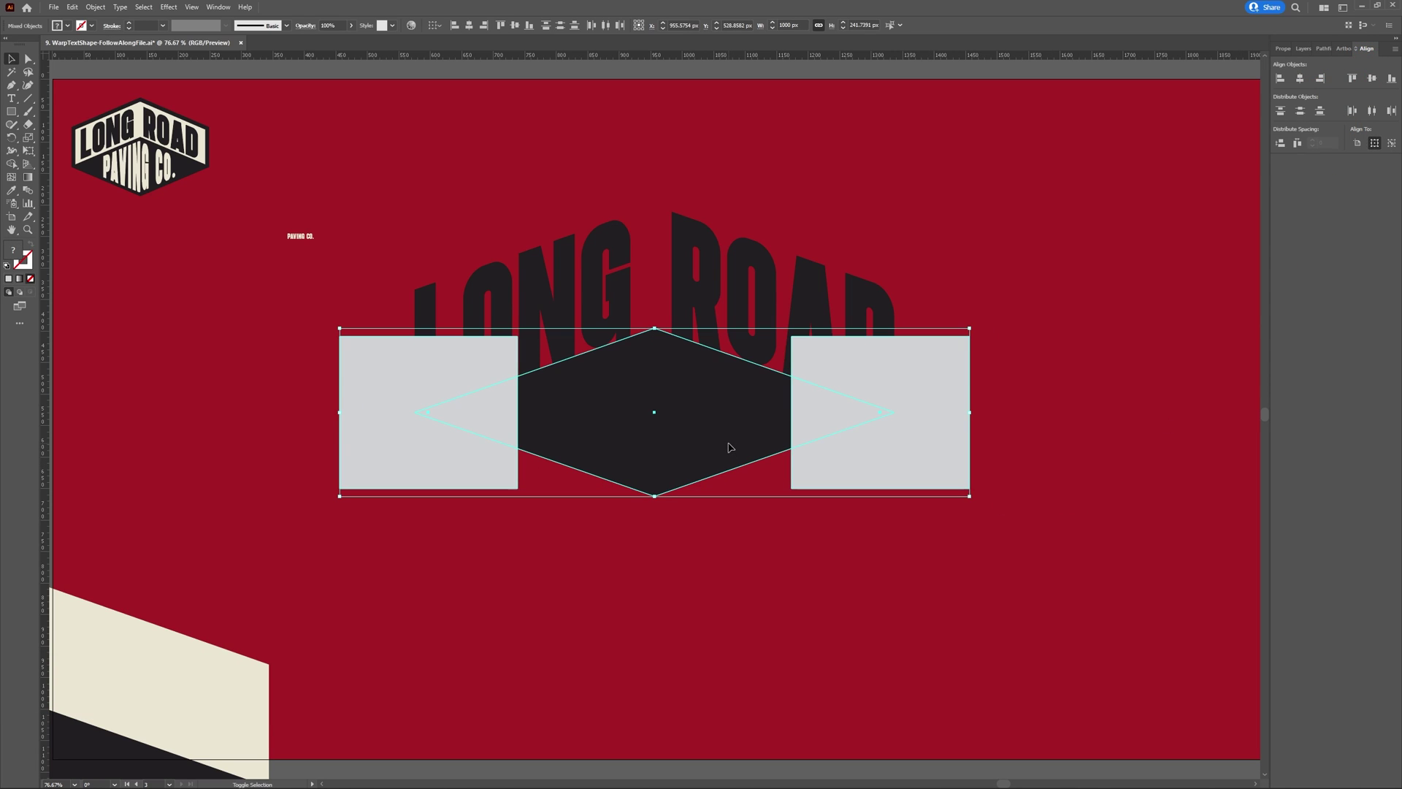
left_click(1323, 48)
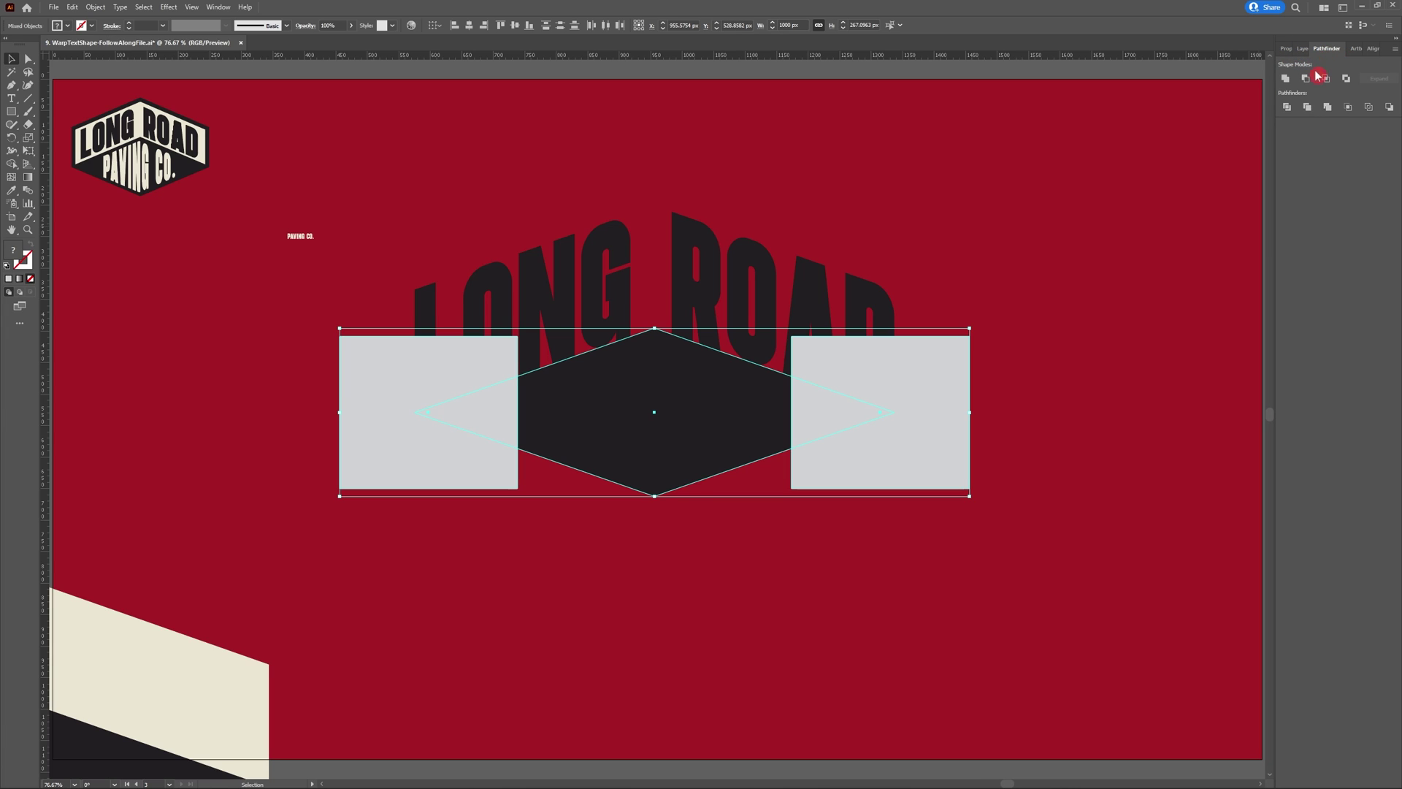
left_click(1311, 110)
Delete both rectangles at the sides, keeping only the hexagonal middle of the diamond
key("a")
left_click(1126, 405)
left_click(889, 453)
left_click(426, 447, "shift")
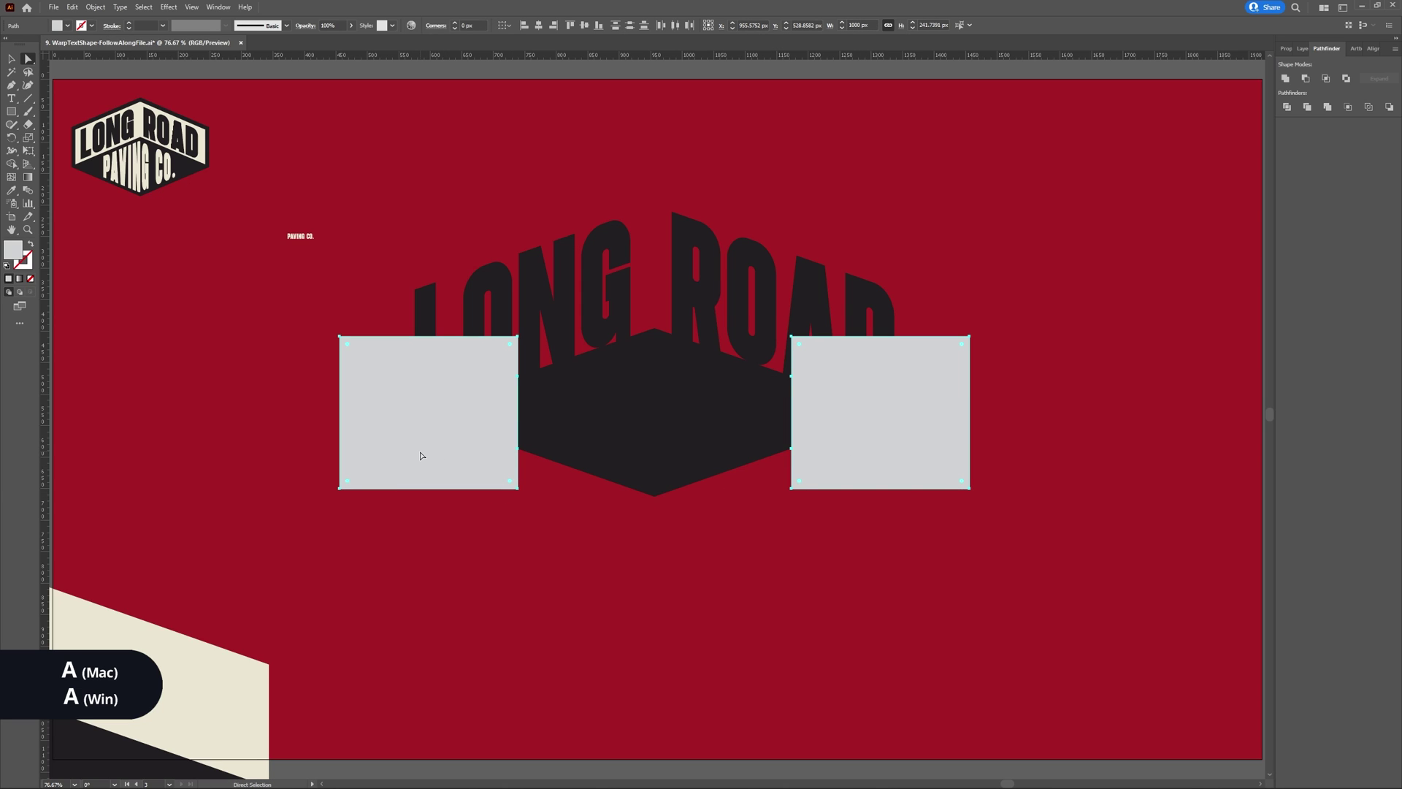
key("Delete")
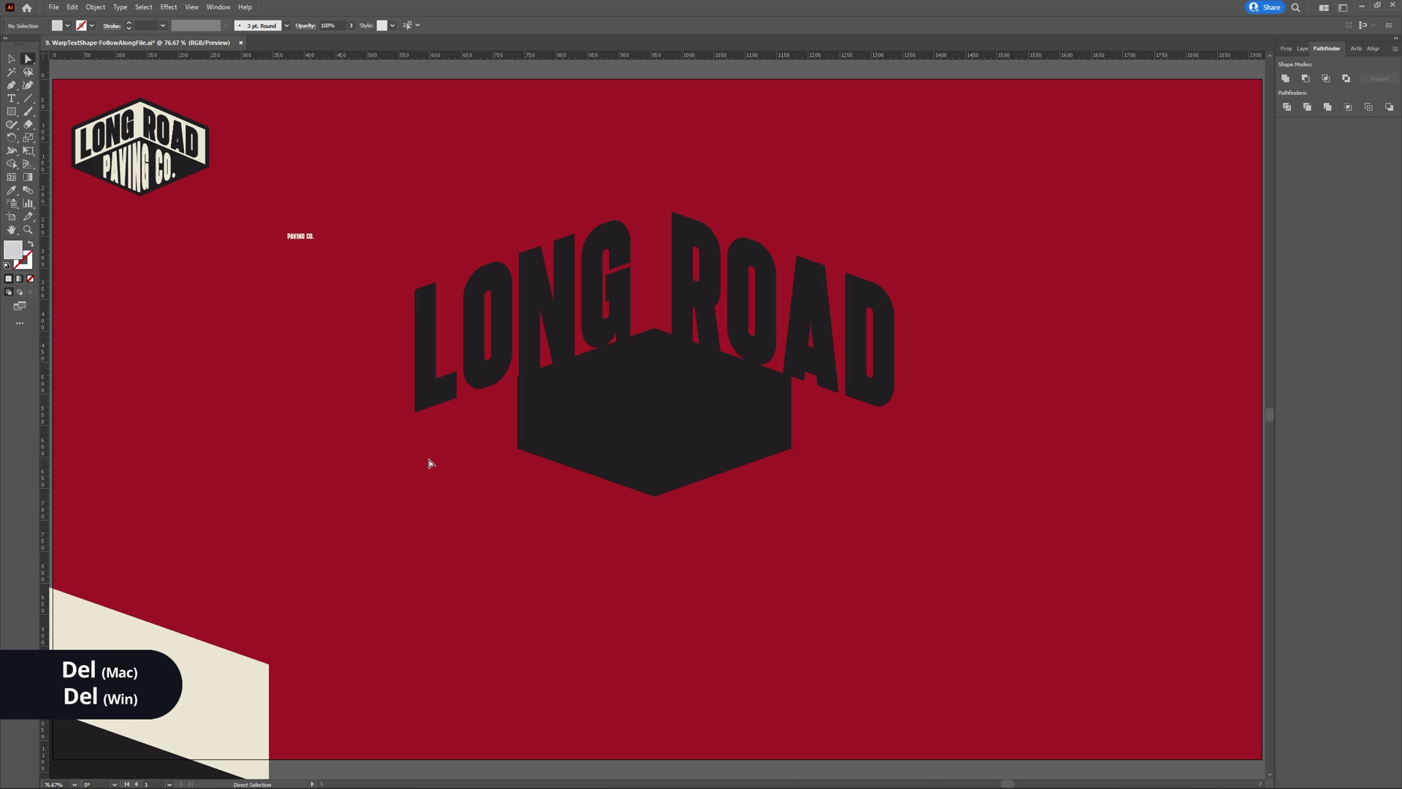
key("v")
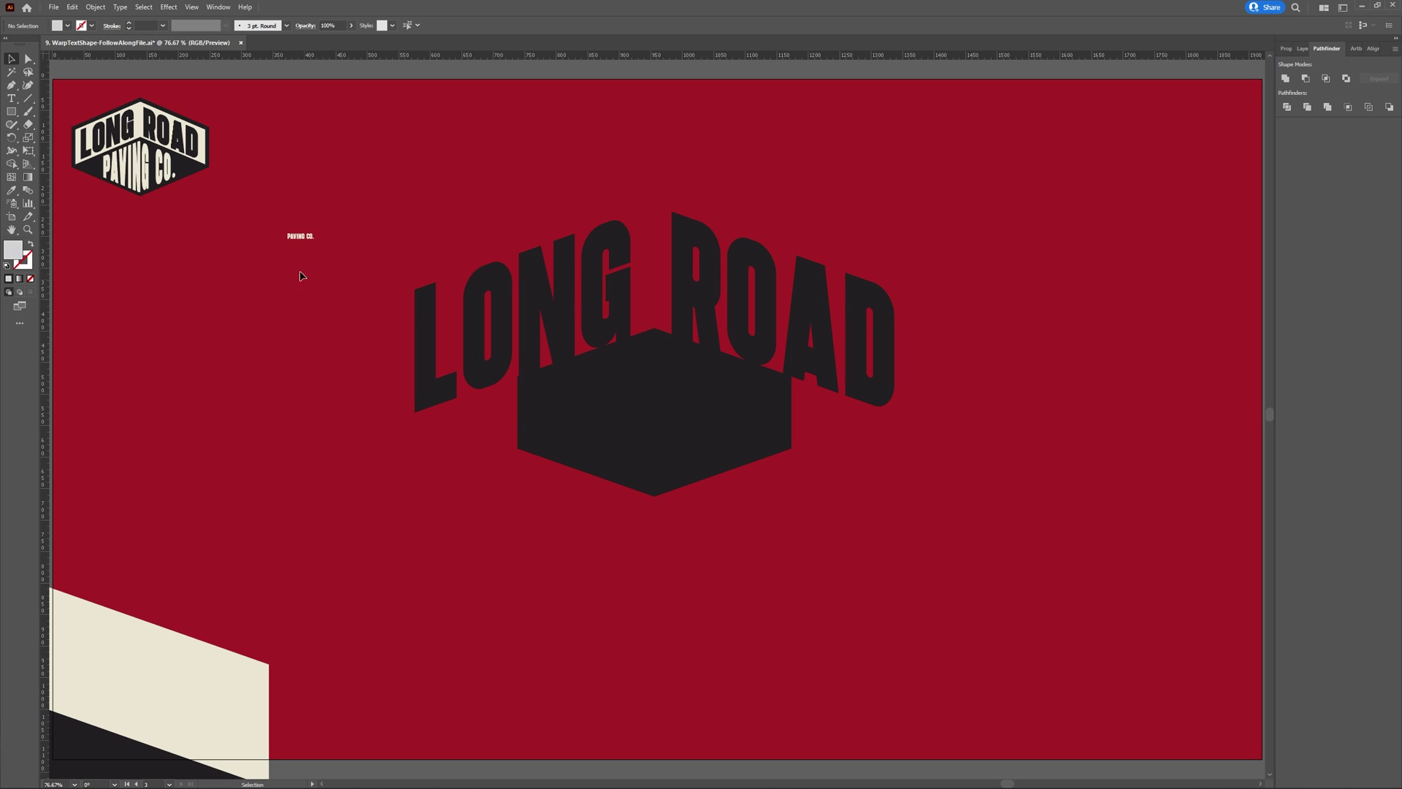
Move PAVING CO. onto the middle of the black hexagon and bring the hexagon in front of it
left_click_drag(314, 238, 642, 410)
key("ctrl+shift+bracketright")
left_click(816, 472)
left_click(773, 444)
Warp PAVING CO. into the hexagon with an envelope made from the top object
key("a")
left_click_drag(747, 545, 597, 399)
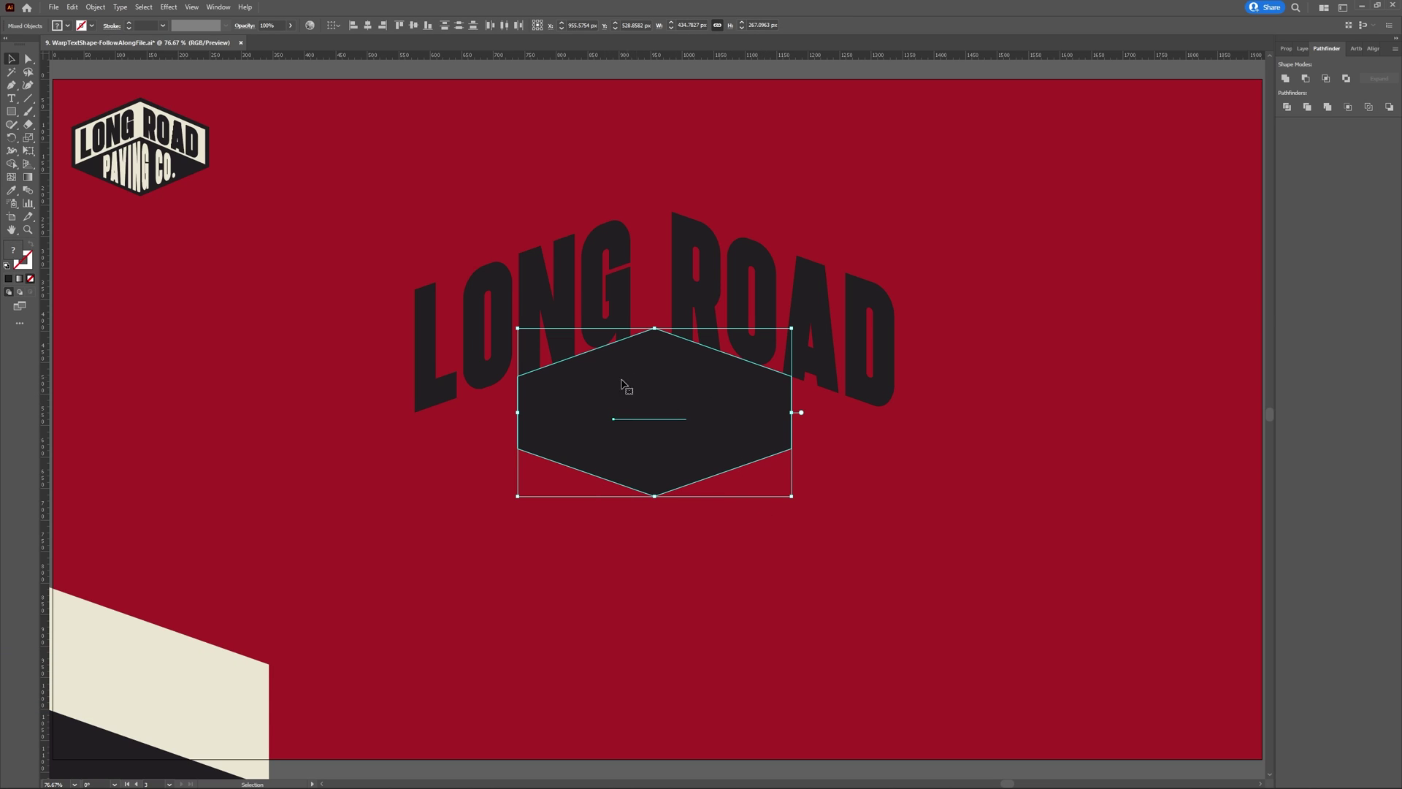
key("a")
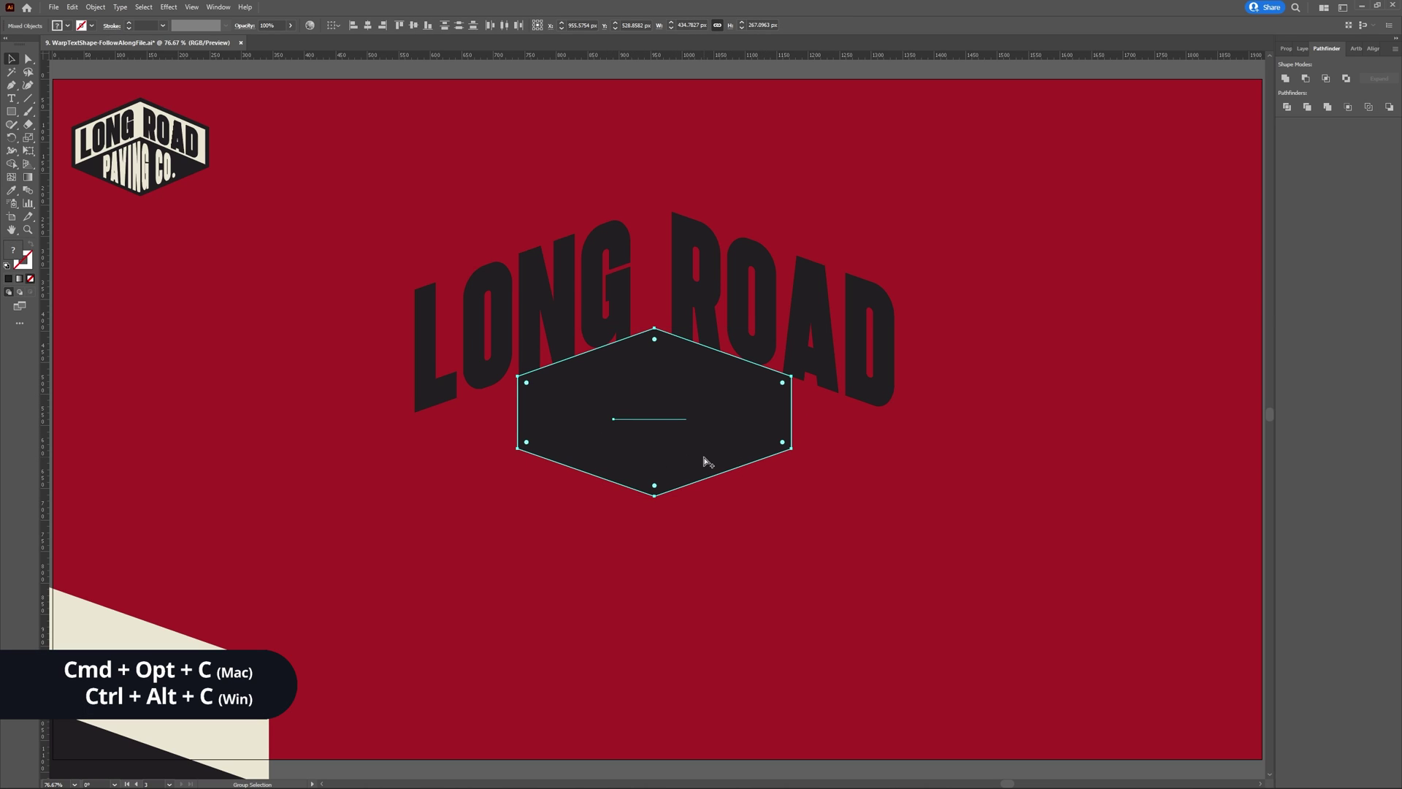
key("ctrl+alt+c")
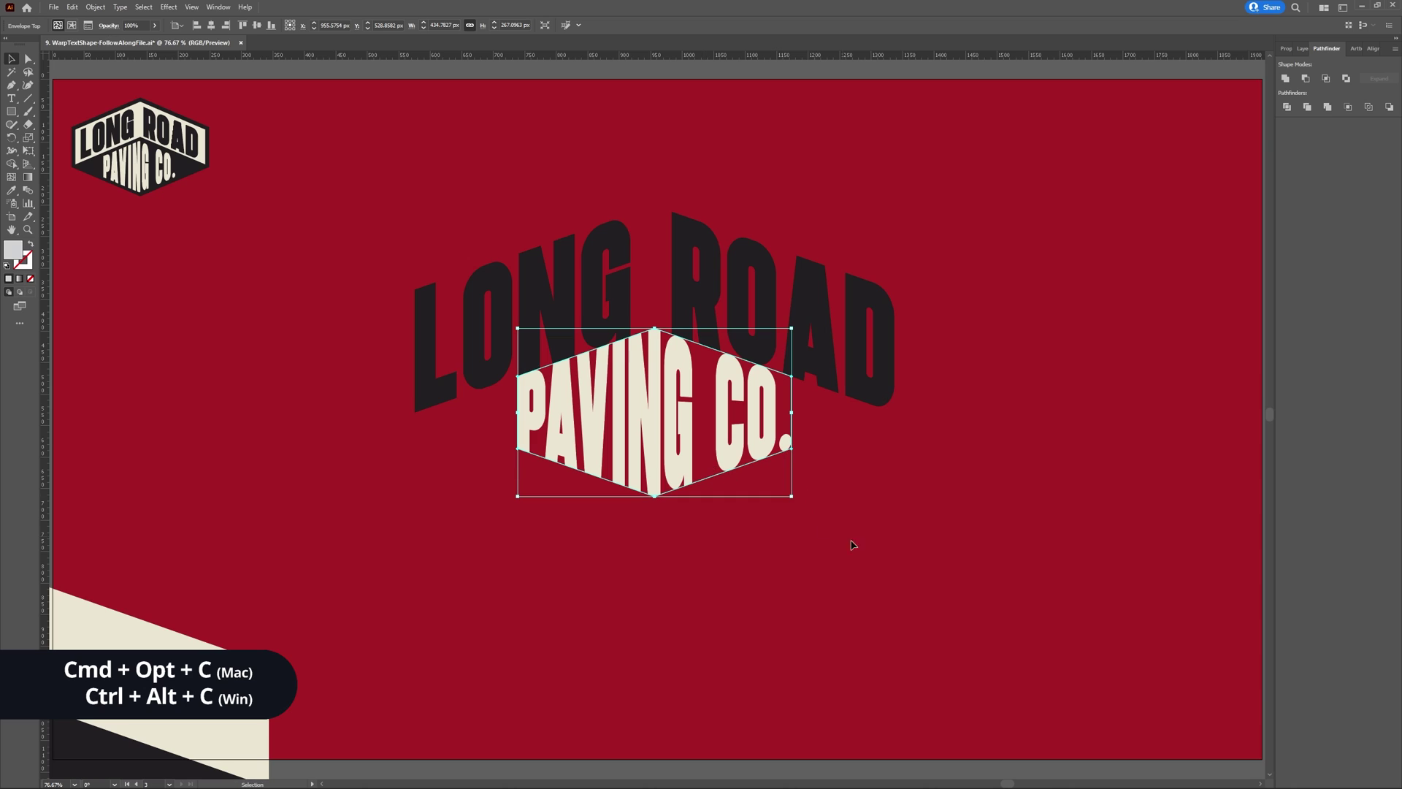
left_click(920, 556)
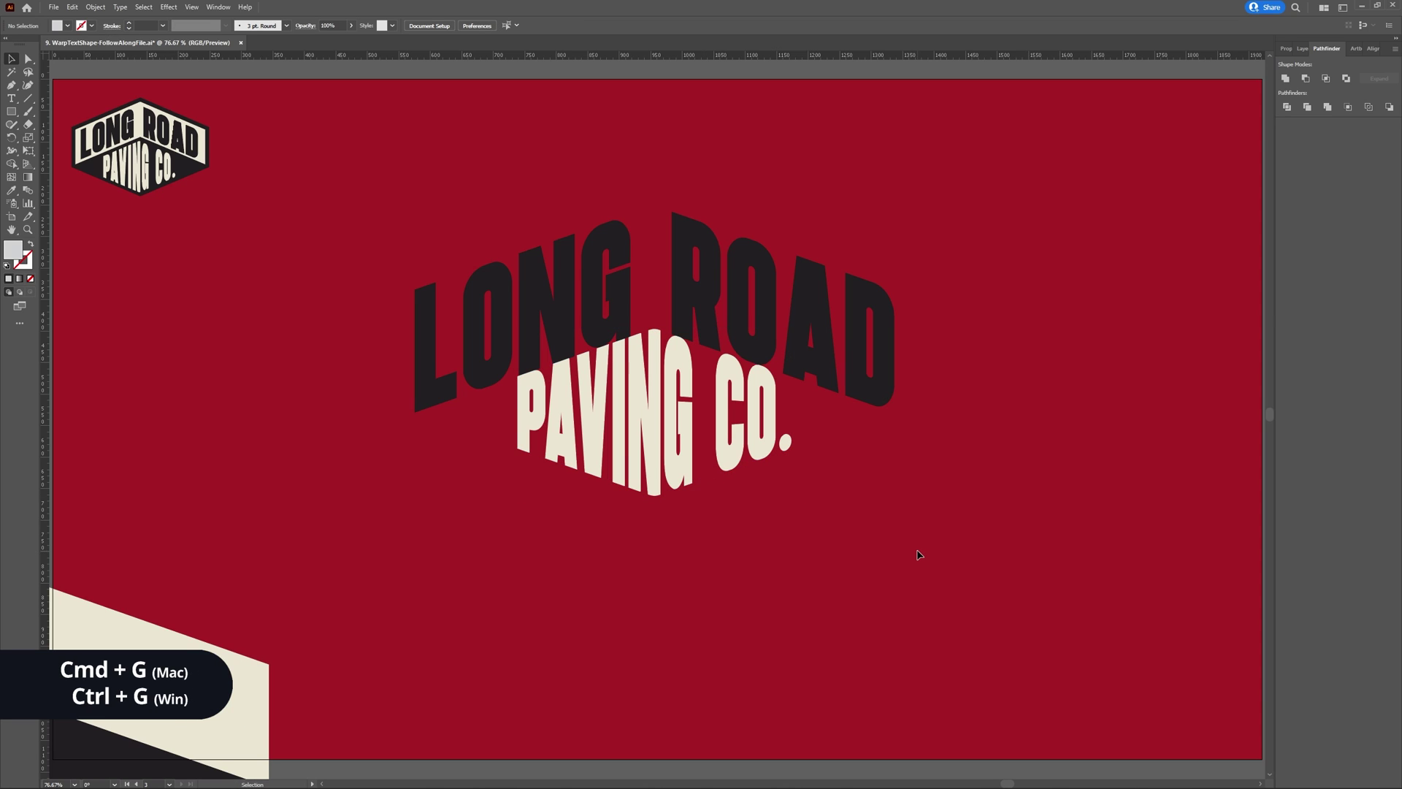
Group the warped LONG ROAD and PAVING CO. and centre the group horizontally and vertically on the artboard
left_click(763, 438)
left_click(869, 343, "shift")
key("ctrl+g")
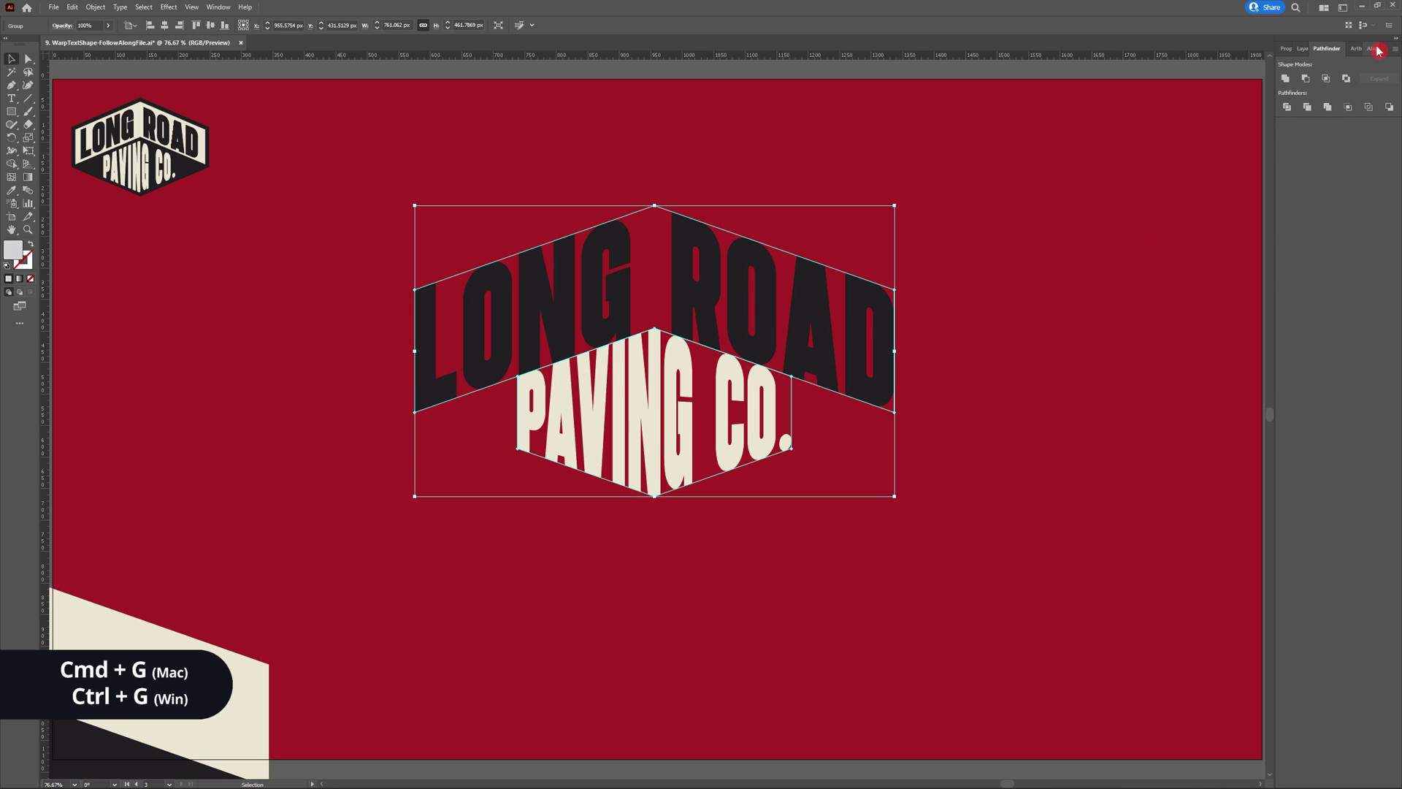
left_click(1372, 48)
left_click(1297, 81)
left_click(1372, 78)
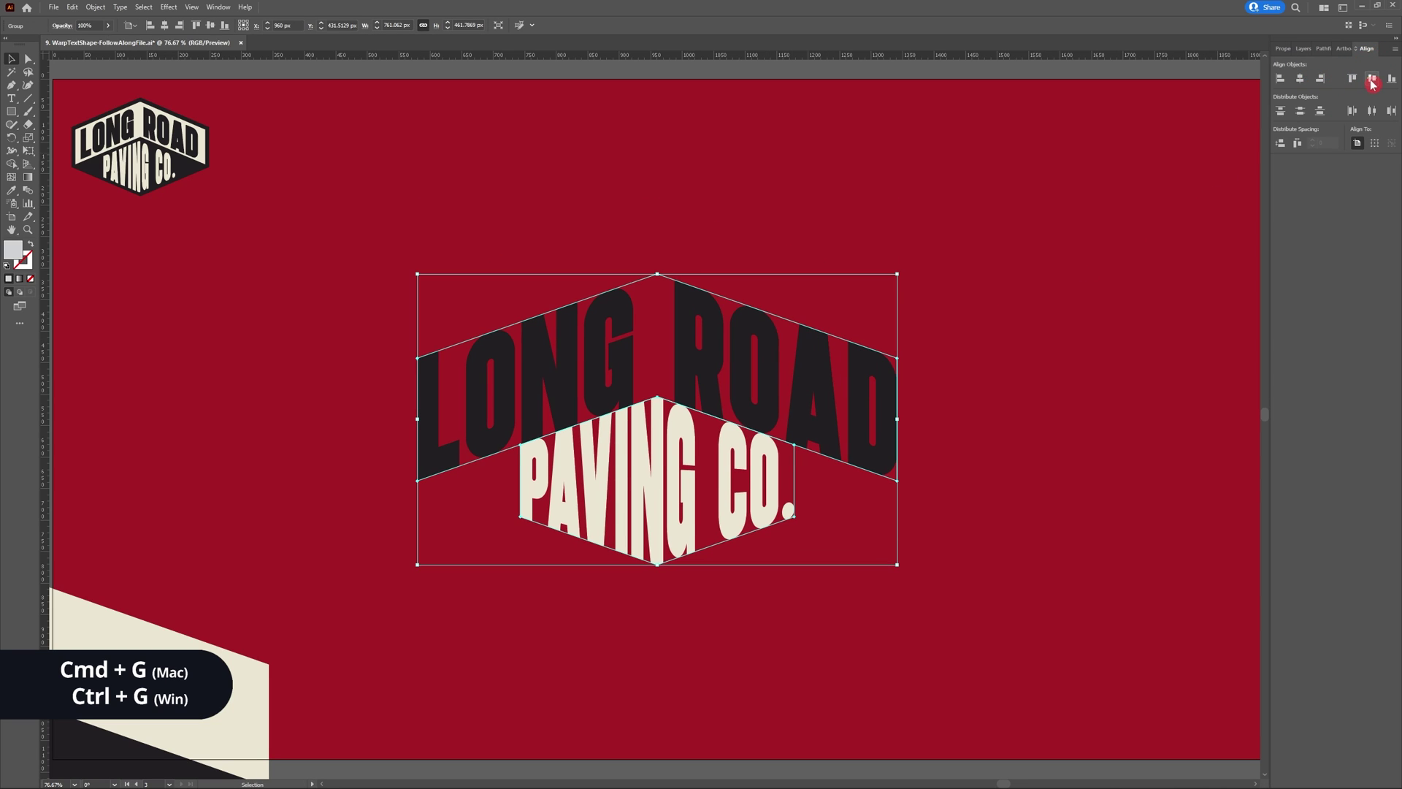
left_click(1019, 411)
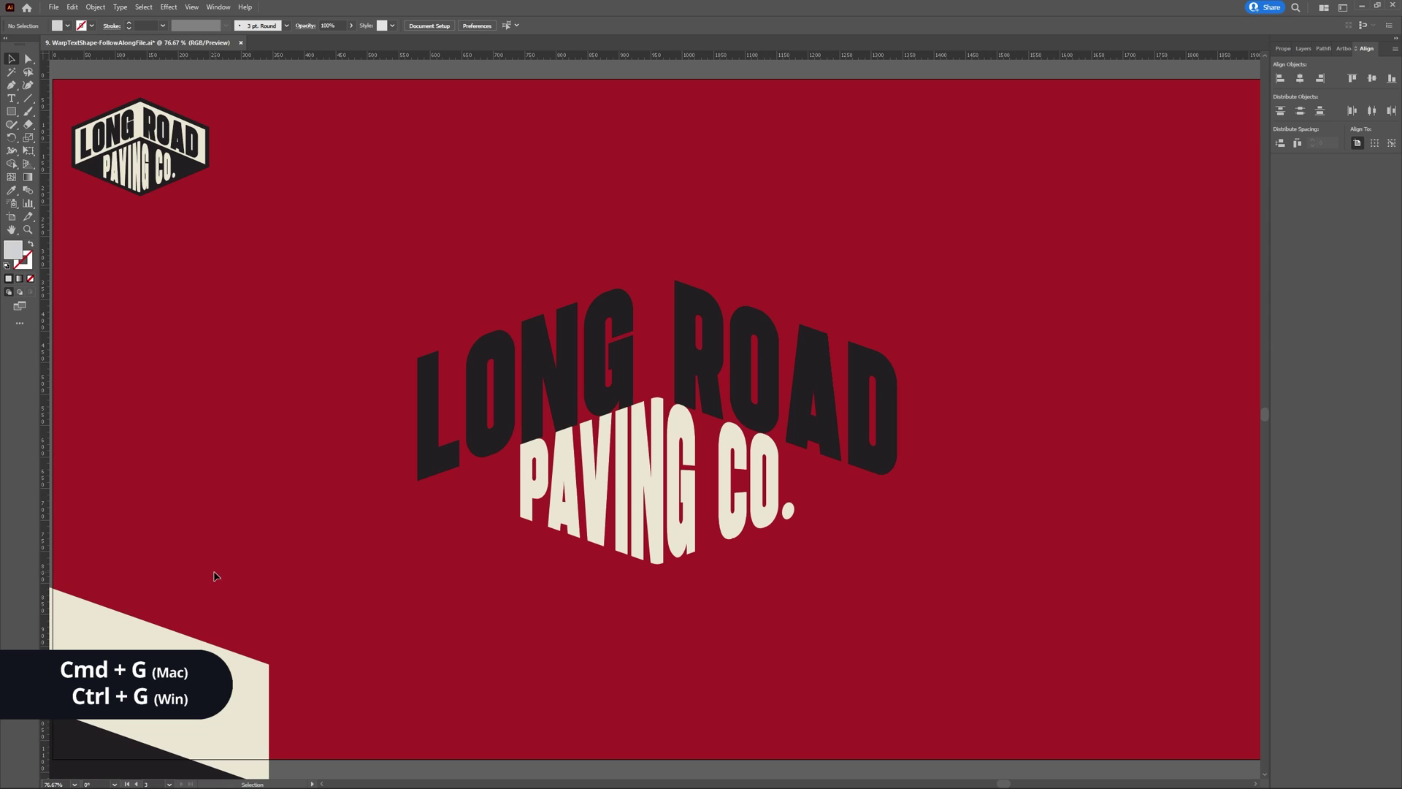
Centre the cream chevron and black diamond background group horizontally and vertically on the artboard, behind the lettering
left_click_drag(122, 760, 125, 756)
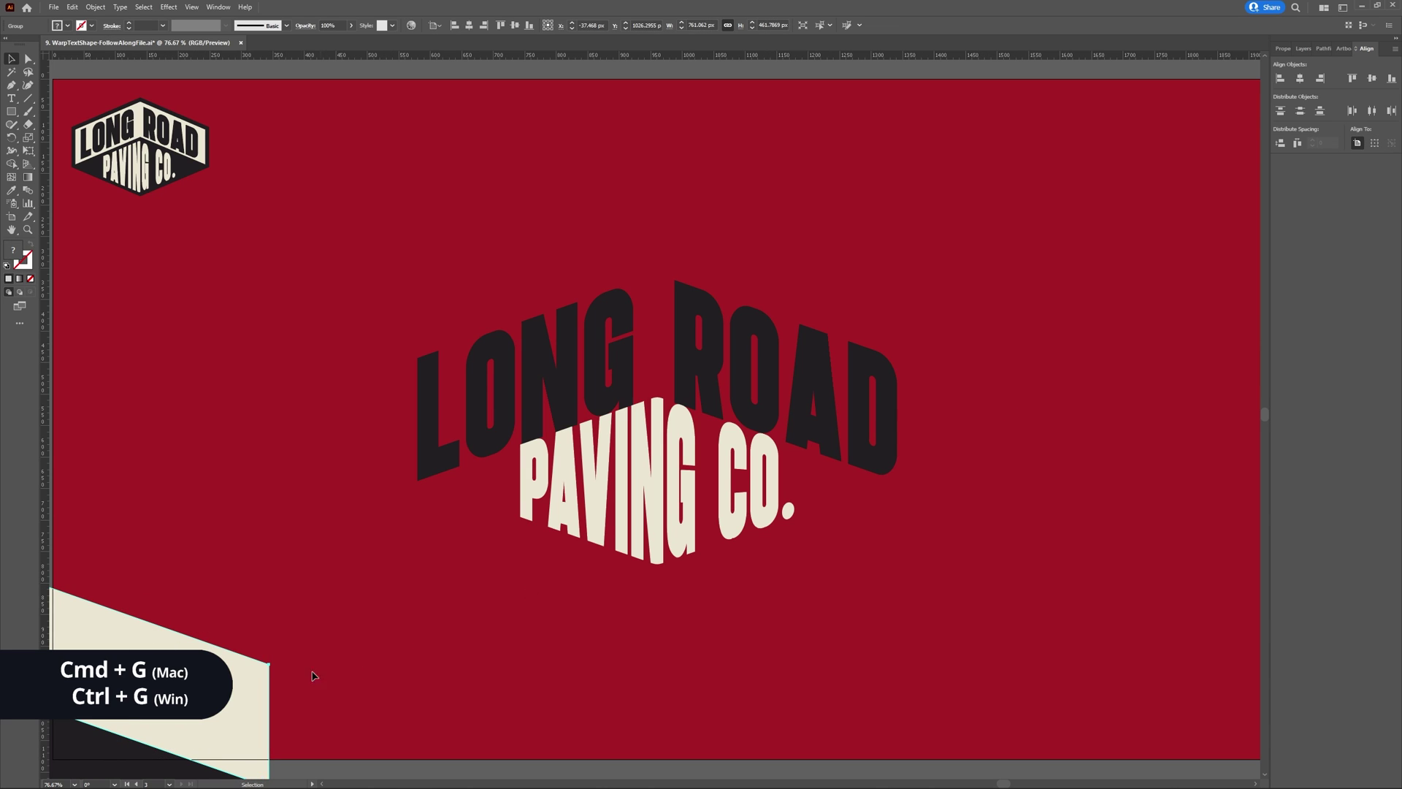
left_click(1300, 78)
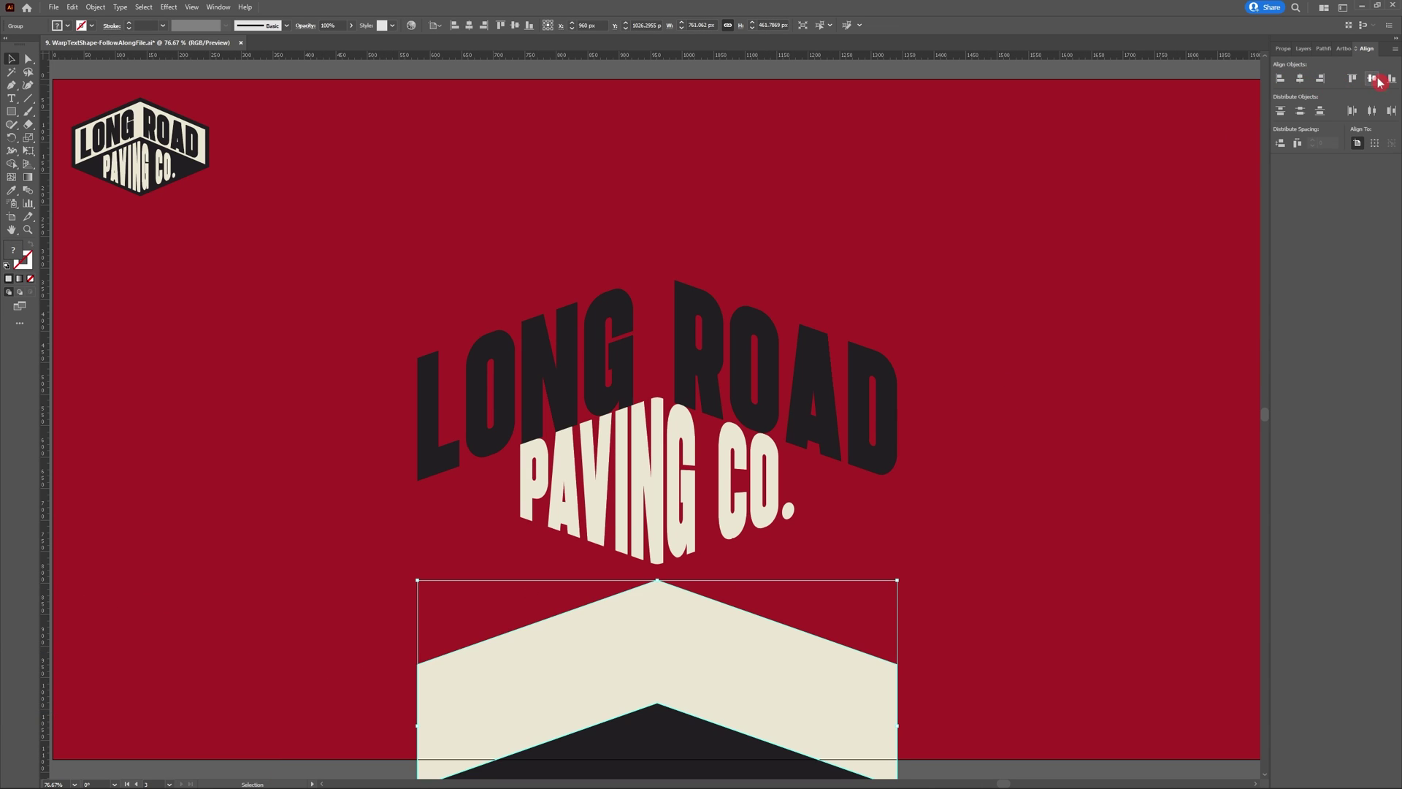
left_click(1372, 78)
left_click(1028, 432)
Scale only the warped LONG ROAD uniformly to 80%
key("a")
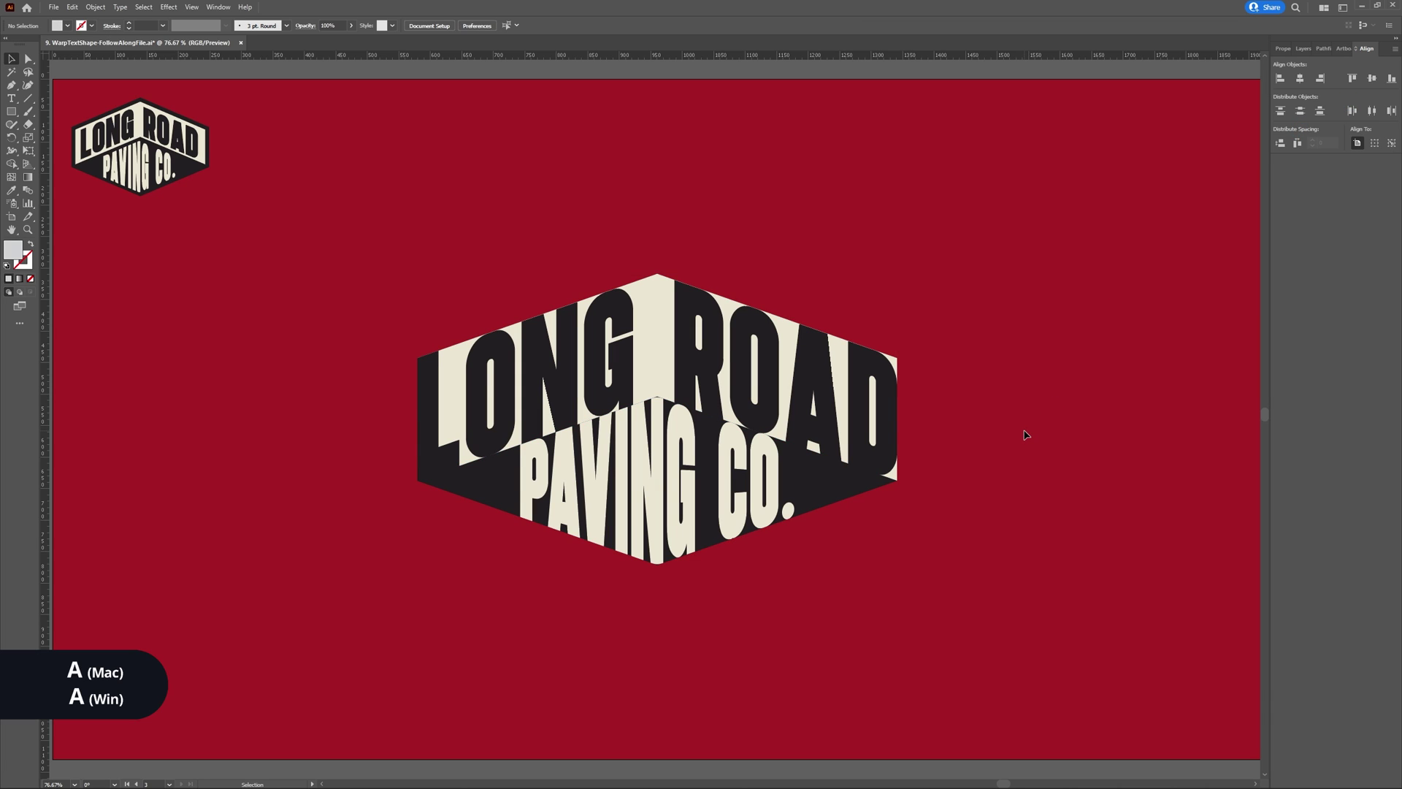
left_click(885, 432)
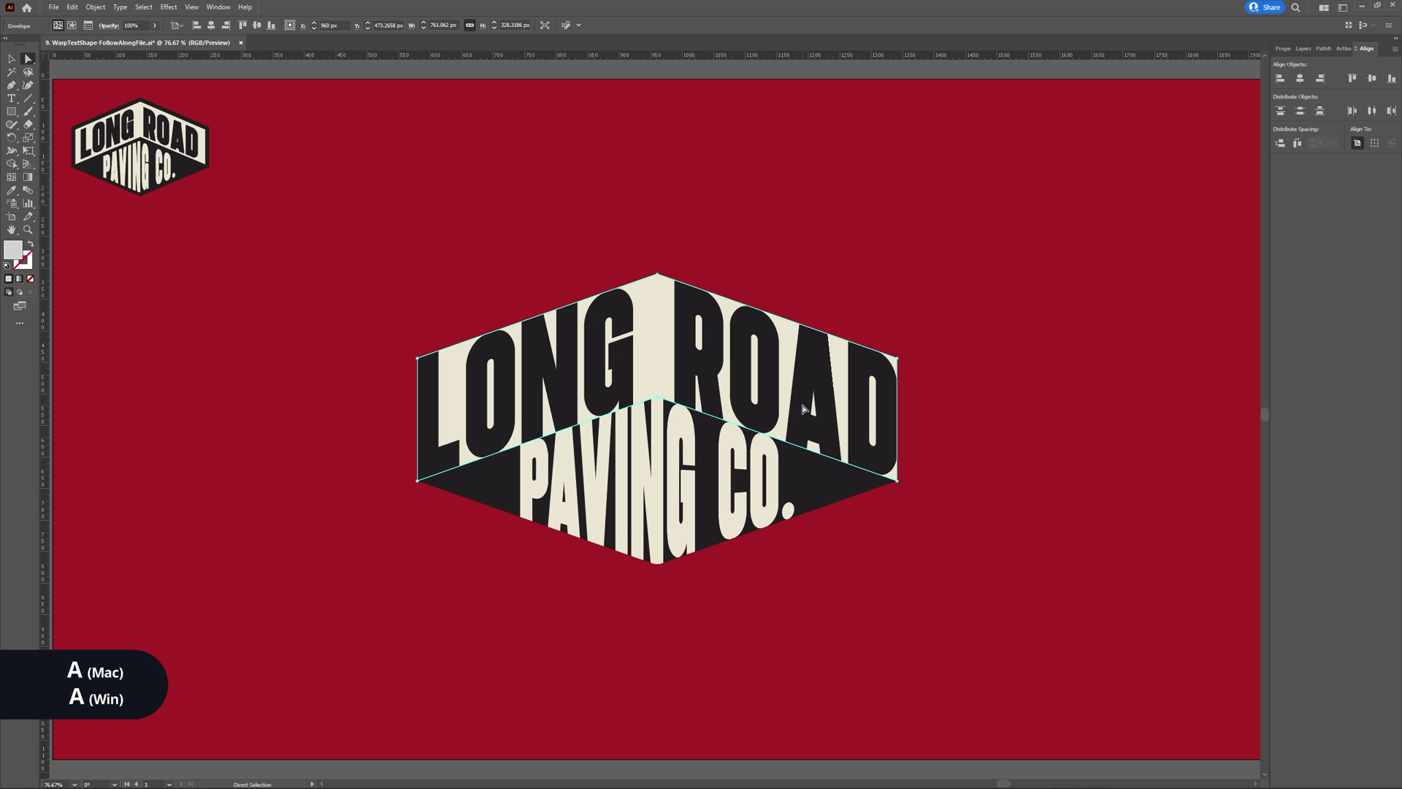
right_click(803, 409)
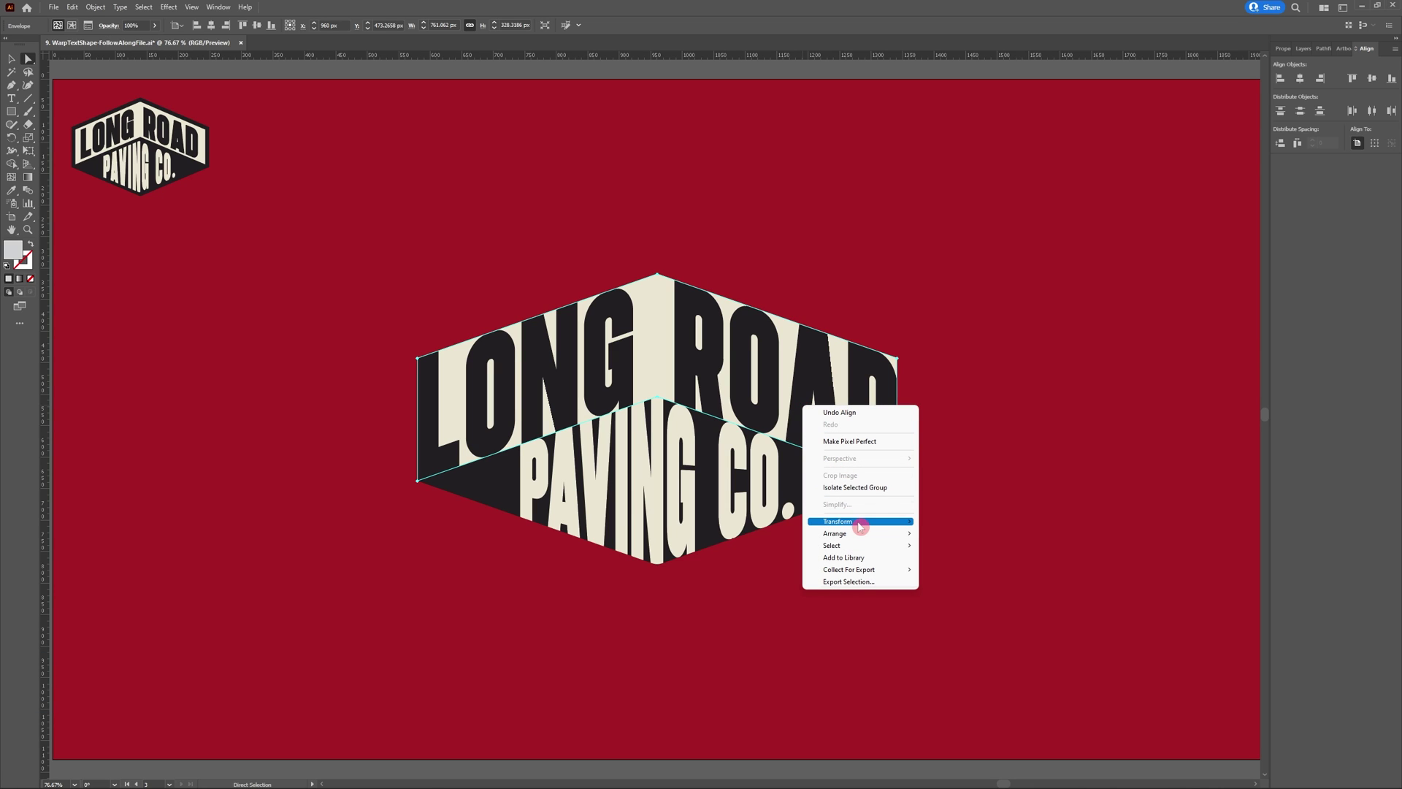
mouse_move(866, 524)
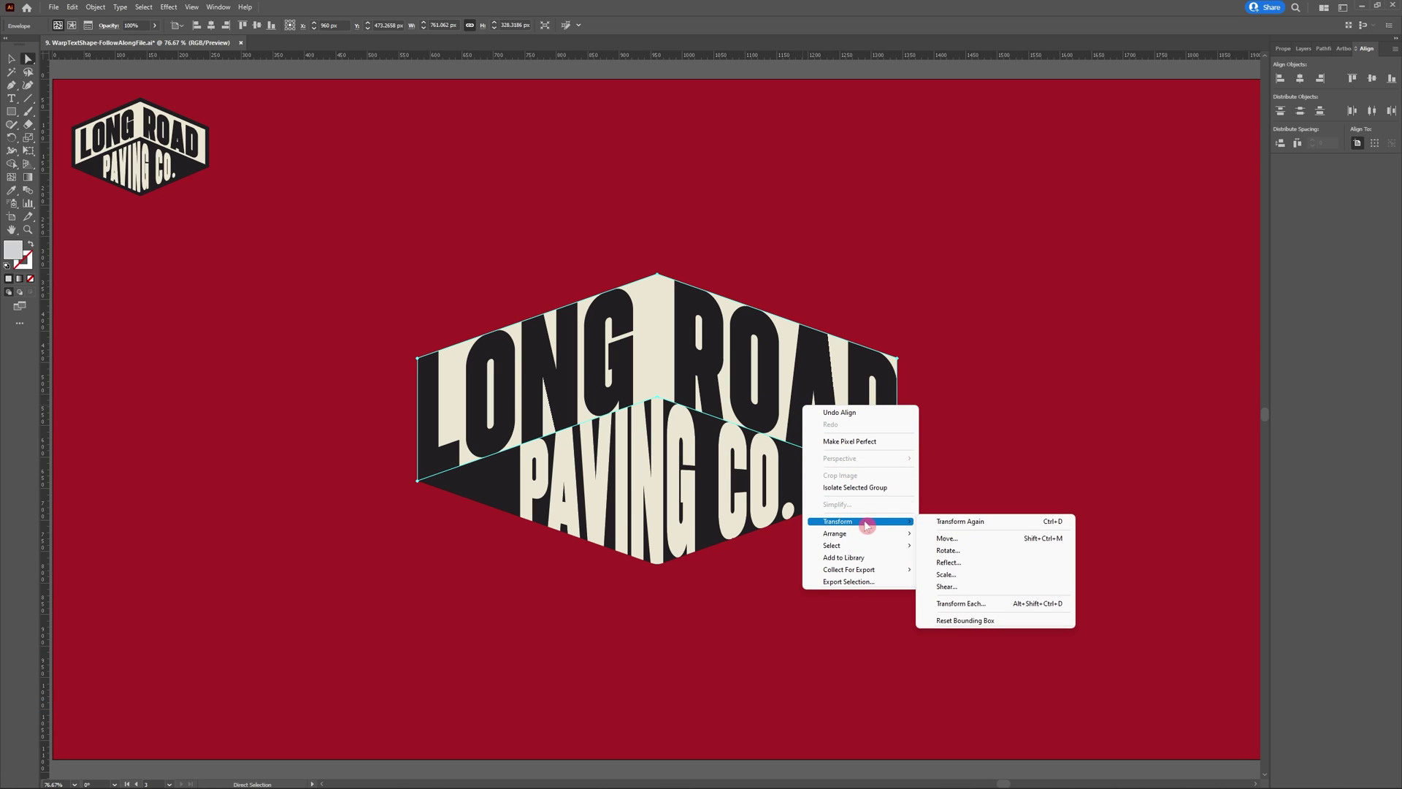
left_click(969, 576)
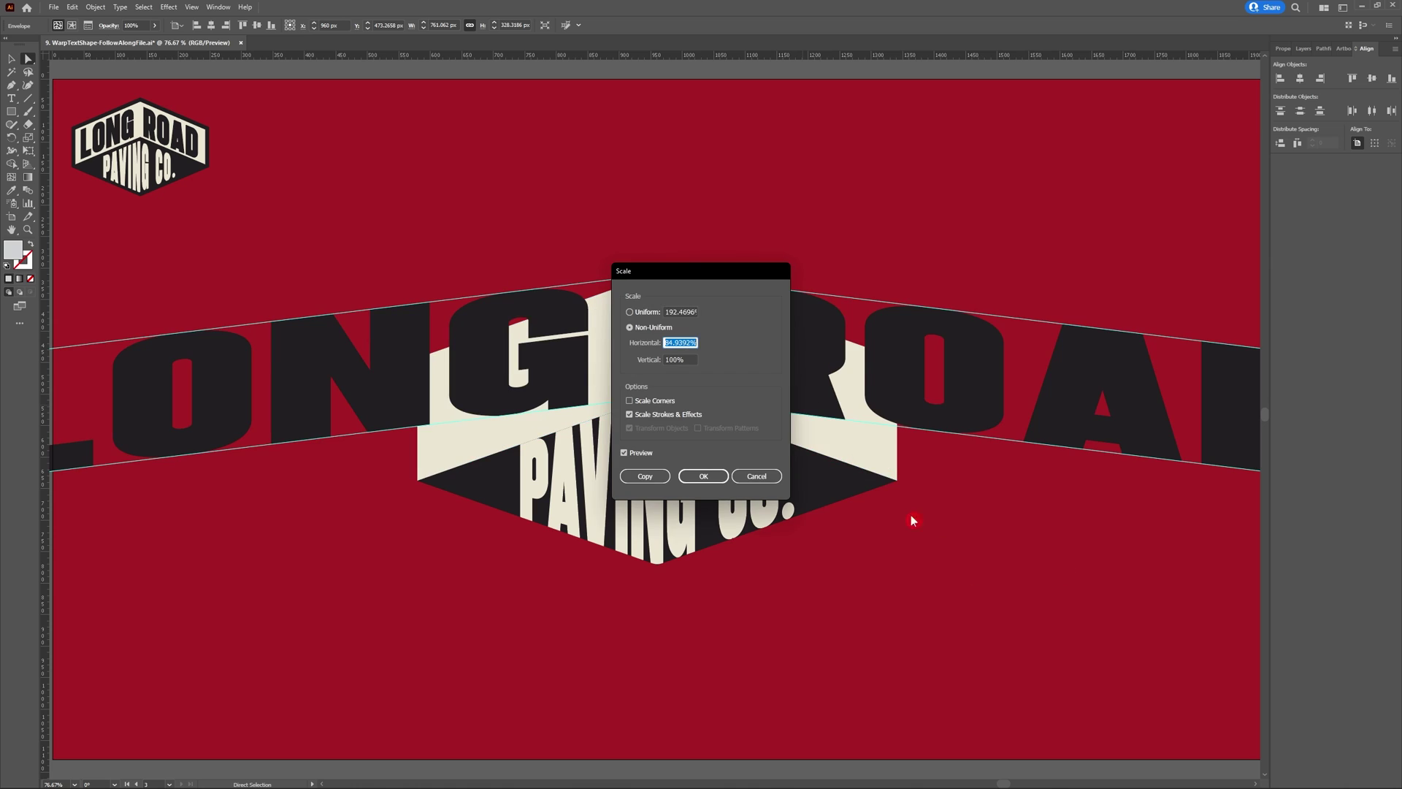
left_click(630, 312)
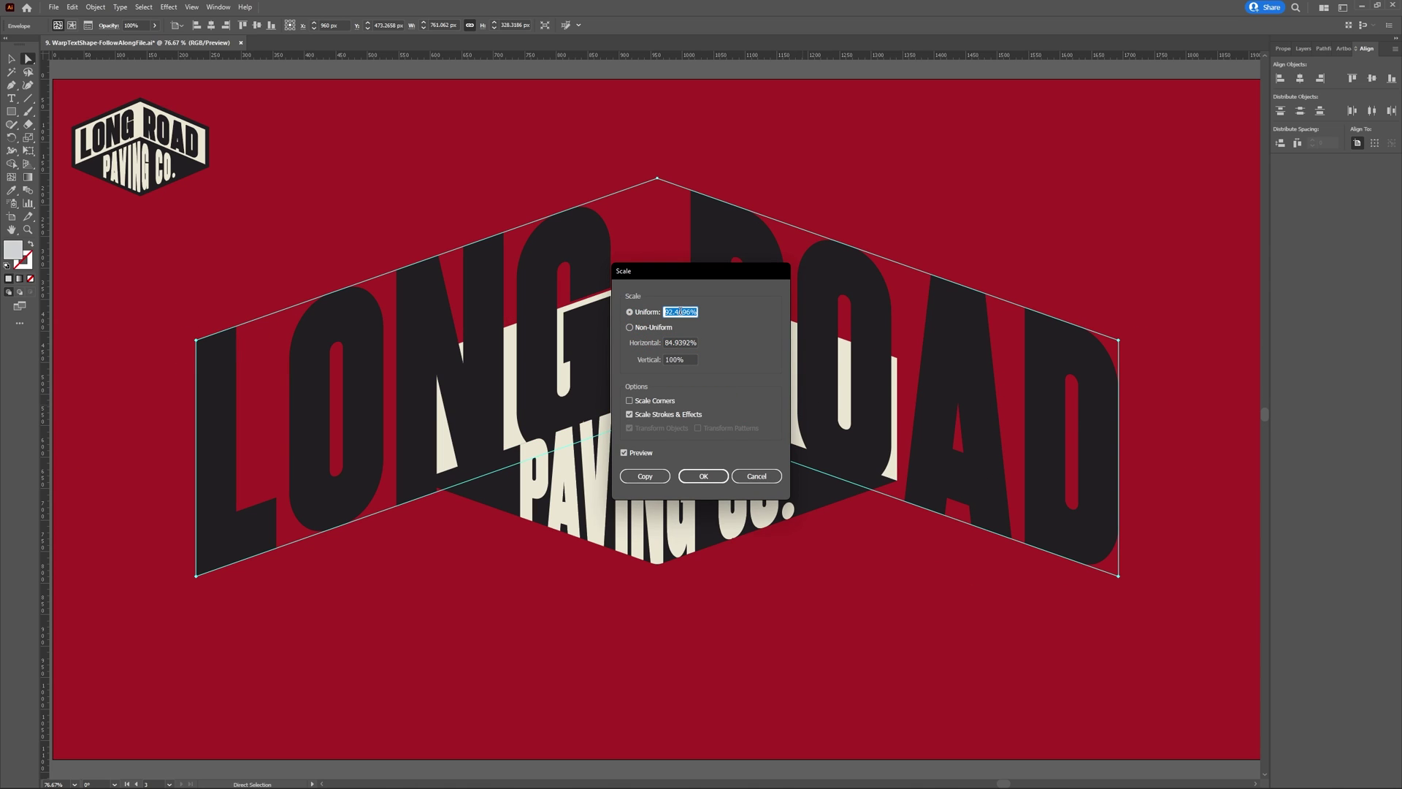
type("80")
left_click(702, 475)
left_click(962, 393)
Nudge LONG ROAD up about 11 px so it sits evenly within the cream chevron
left_click(798, 401)
key("Up")
key("Up")
key("Up")
key("Up")
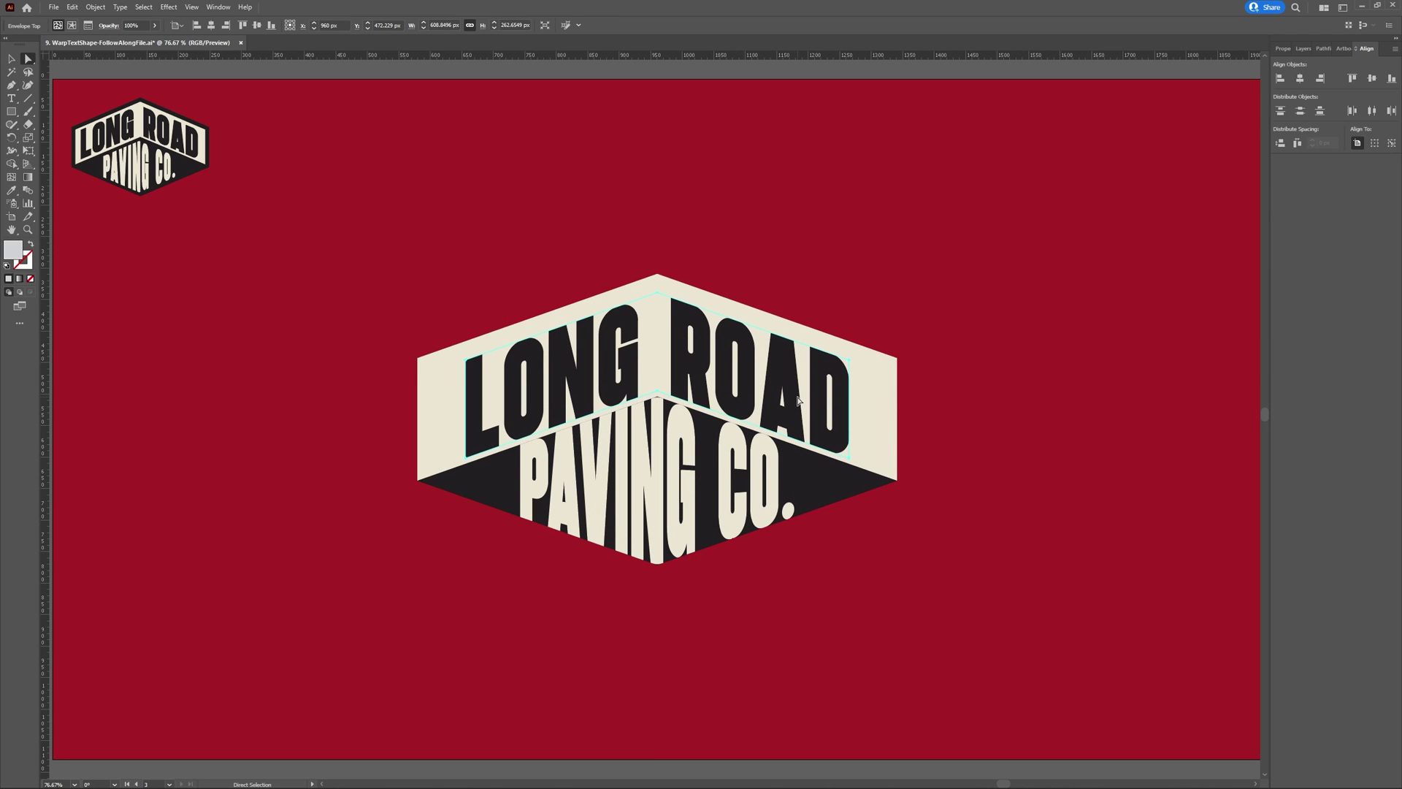
key("Up")
key("Up")
key("Up")
key("Up")
key("Up")
key("Up")
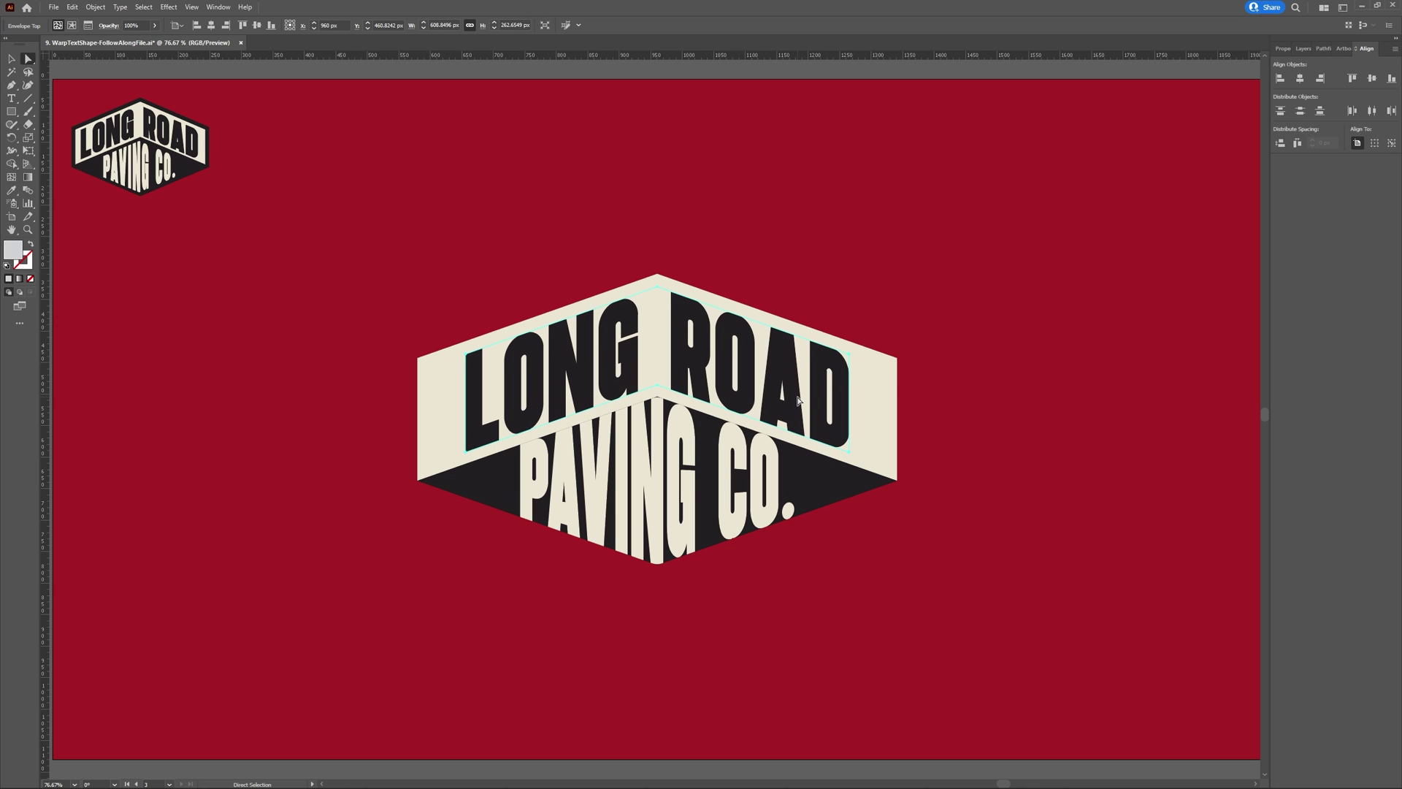
left_click(1003, 399)
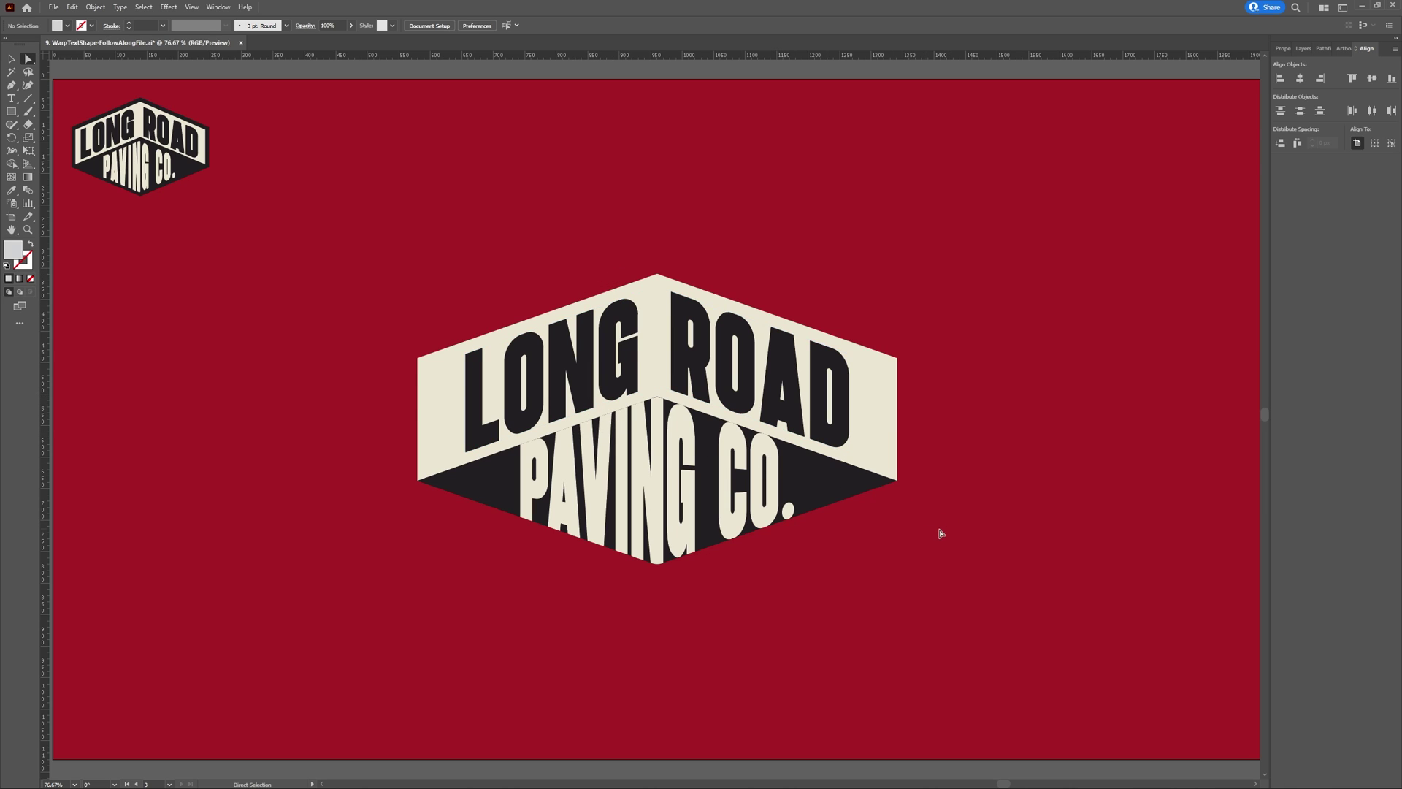
Scale only the warped PAVING CO. uniformly to 90%
key("a")
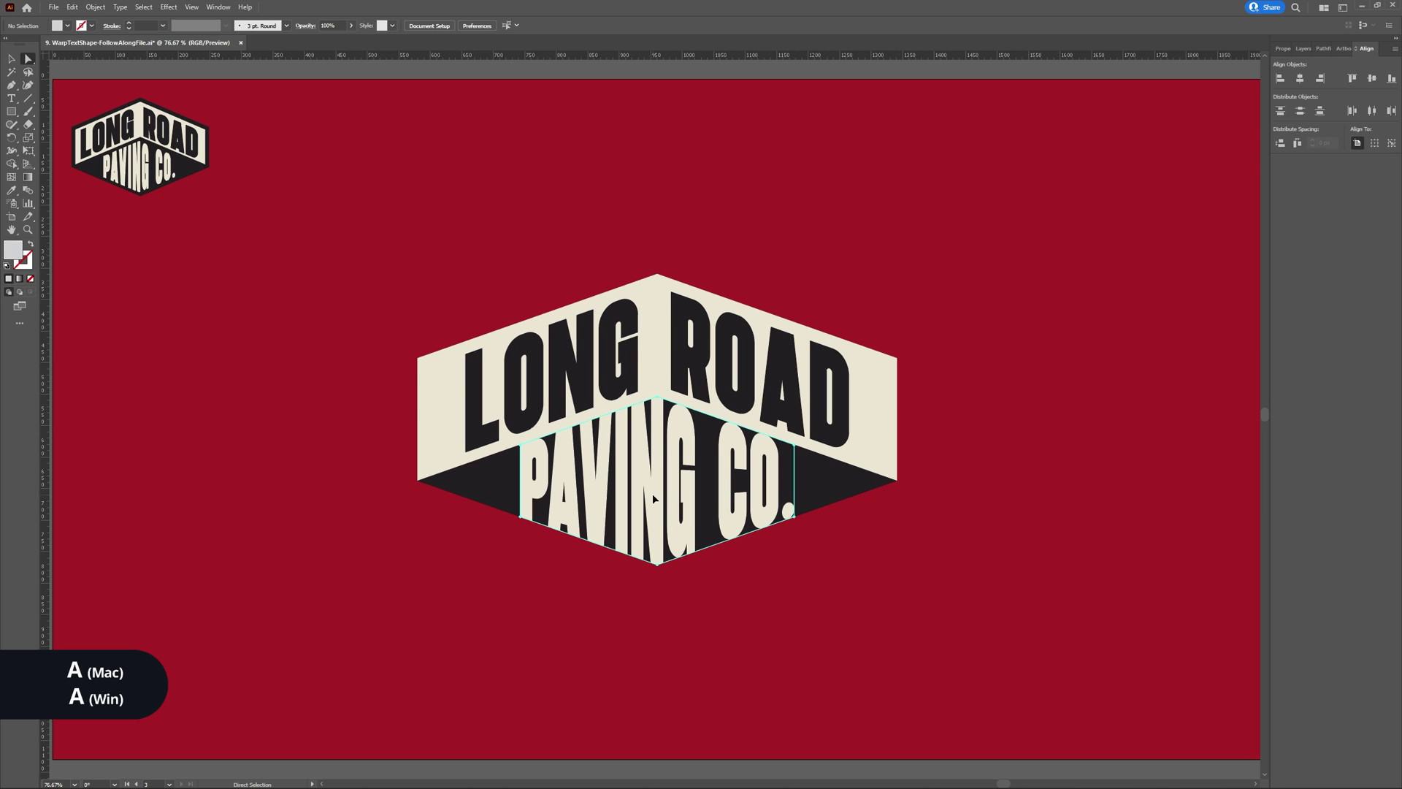
left_click(652, 493)
right_click(653, 495)
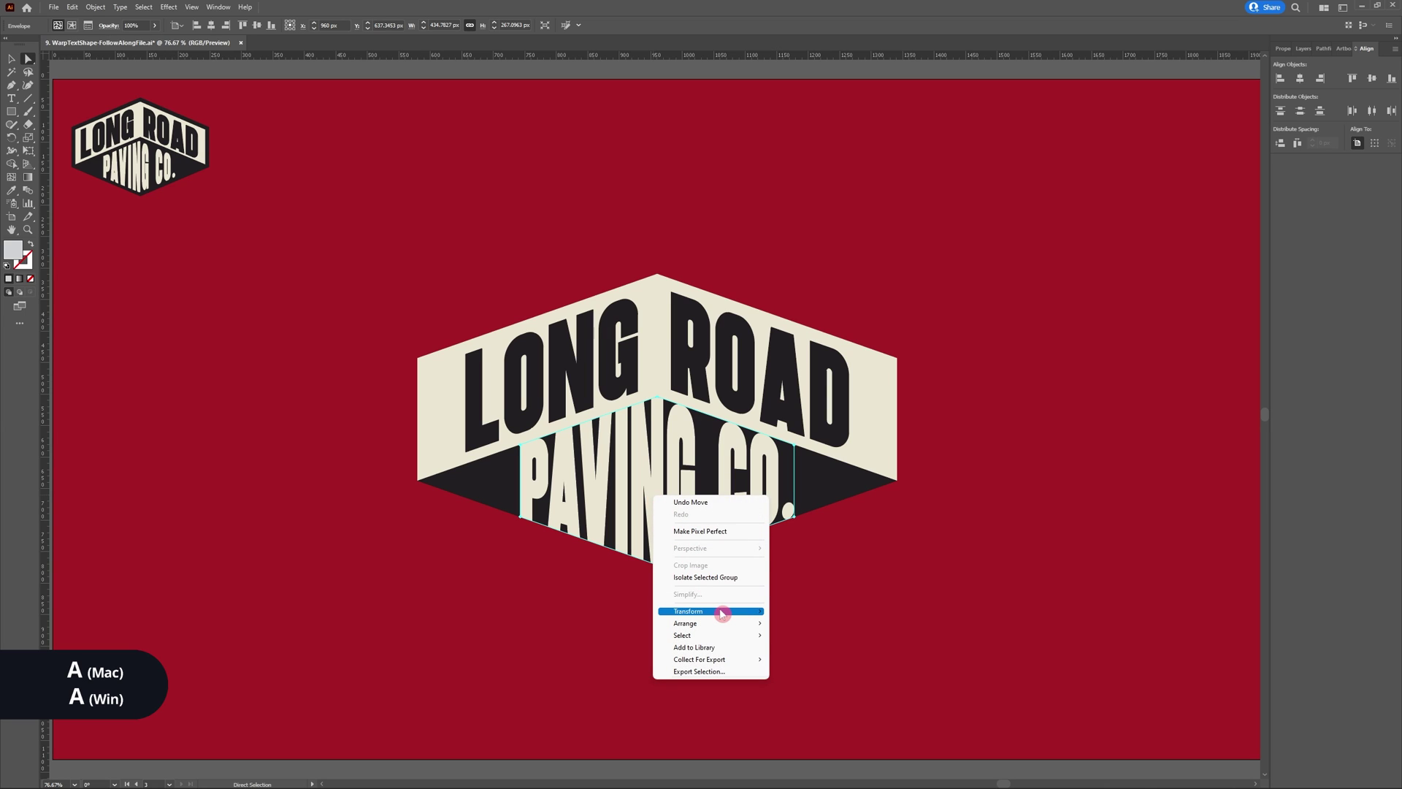
mouse_move(723, 612)
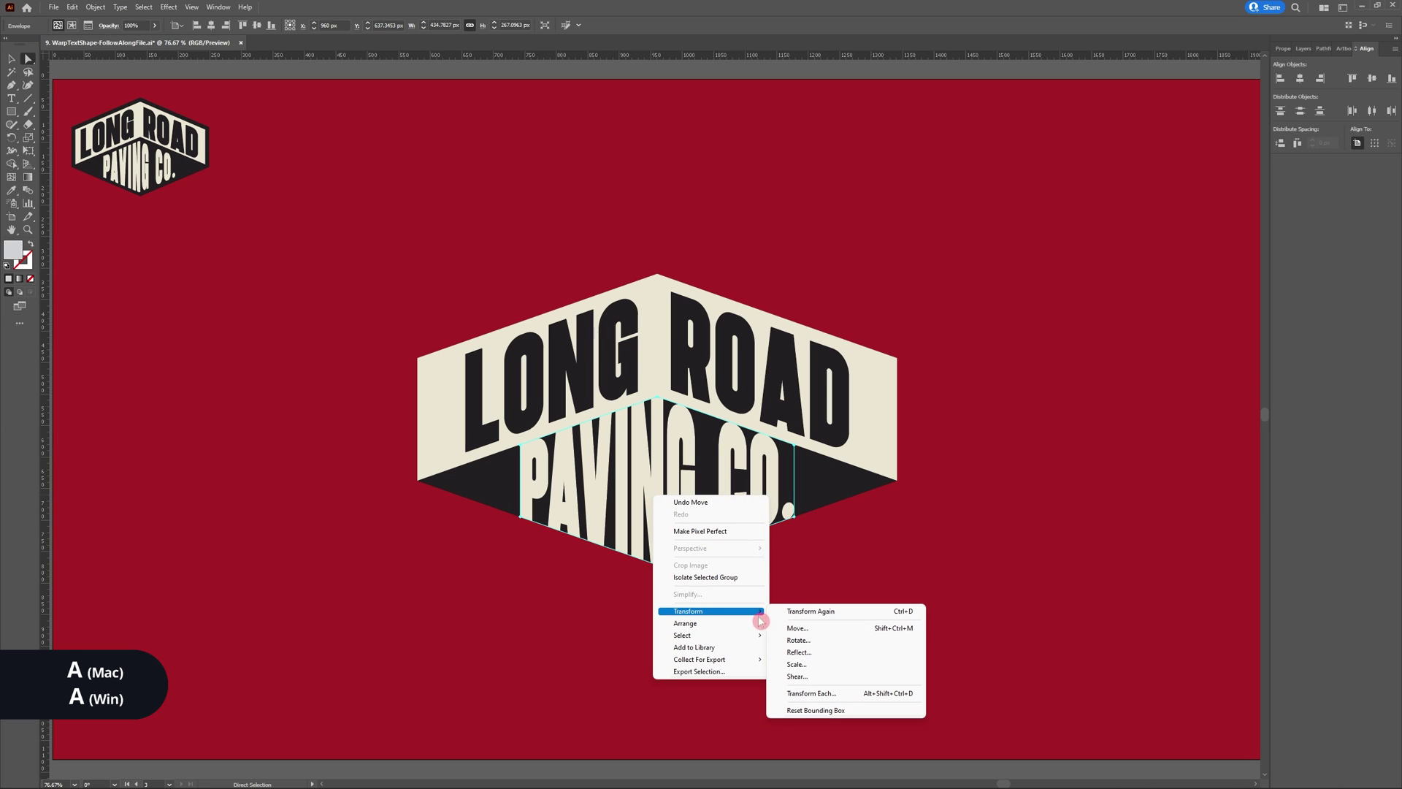
left_click(823, 666)
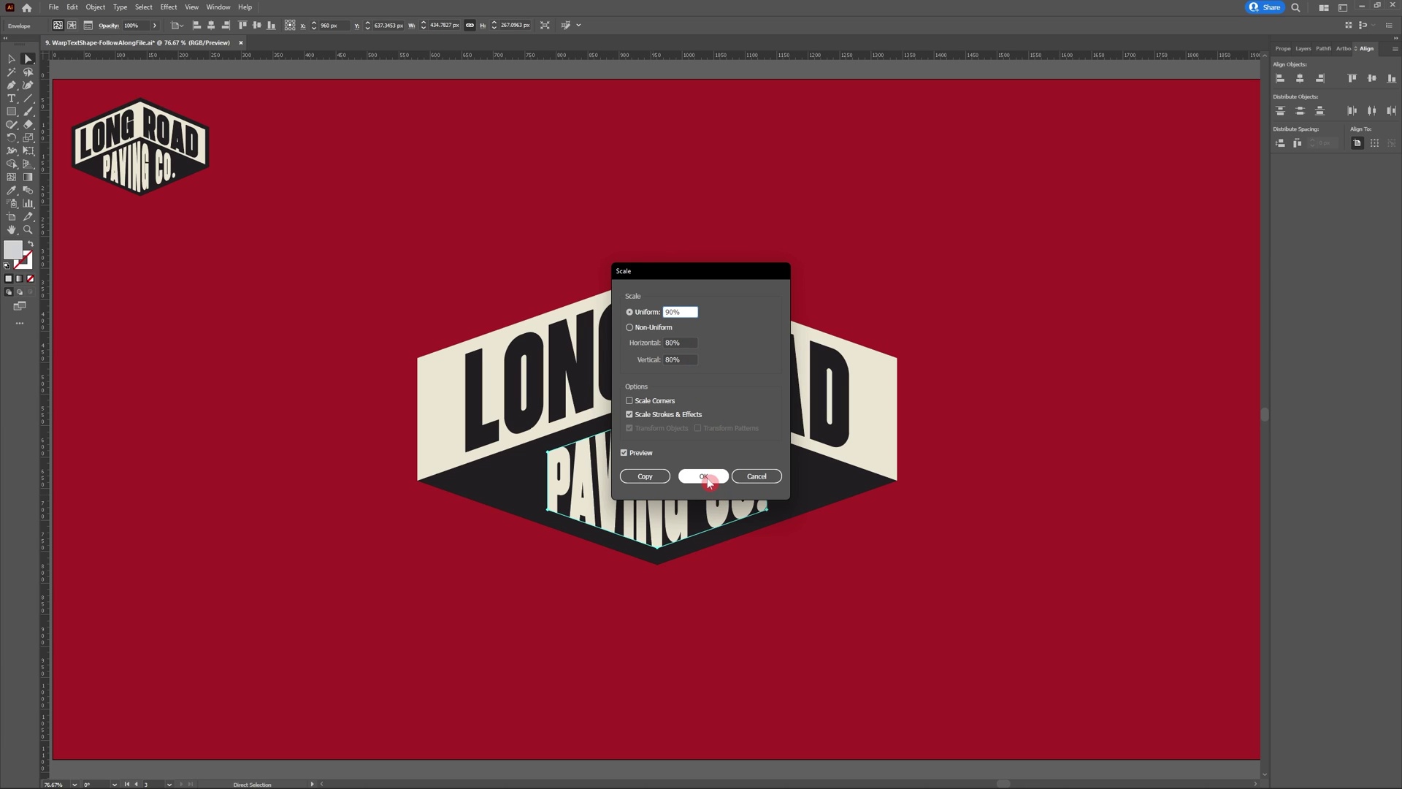
left_click(705, 476)
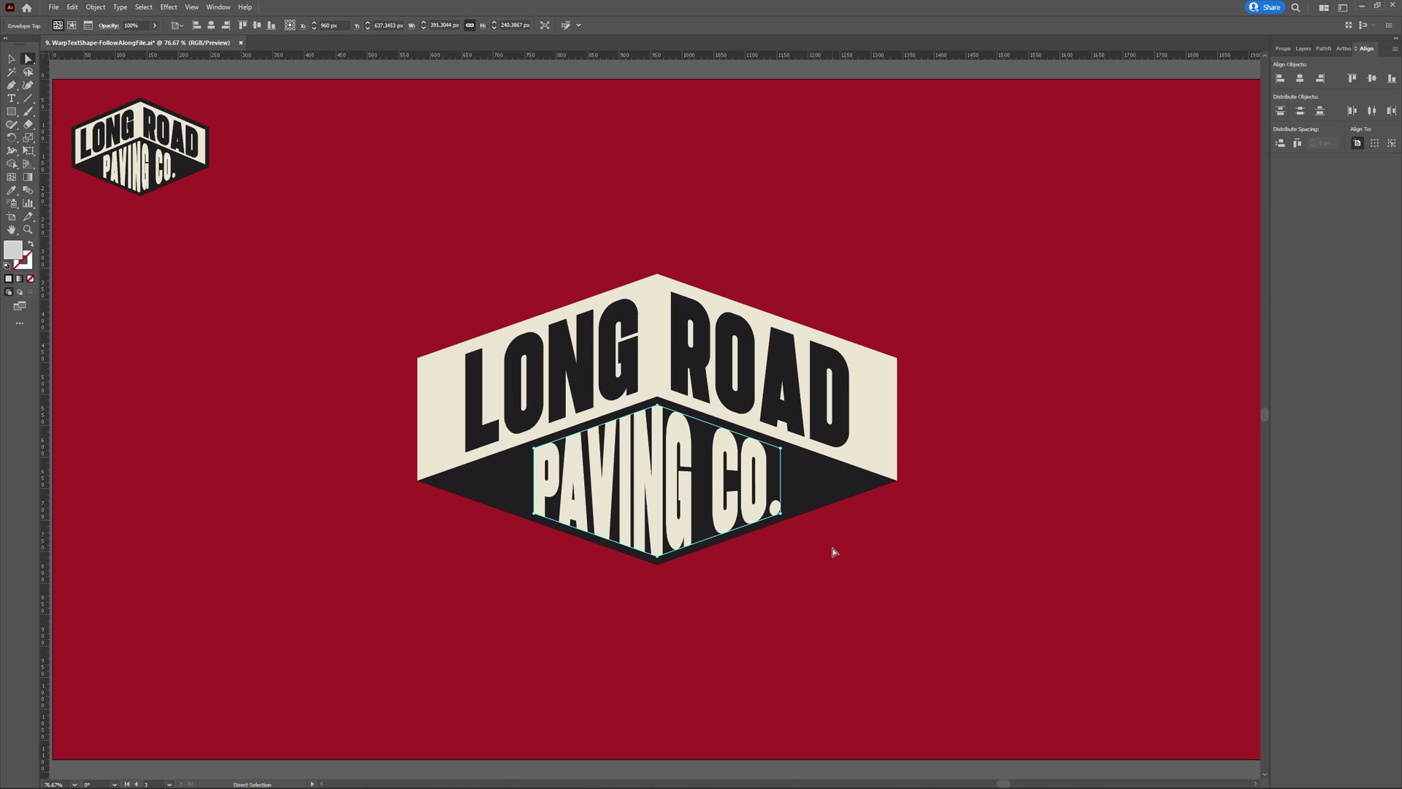
Nudge PAVING CO. down about 12 px, away from the cream chevron
key("Down")
key("Down")
key("Down")
key("Down")
key("Down")
key("Down")
key("Down")
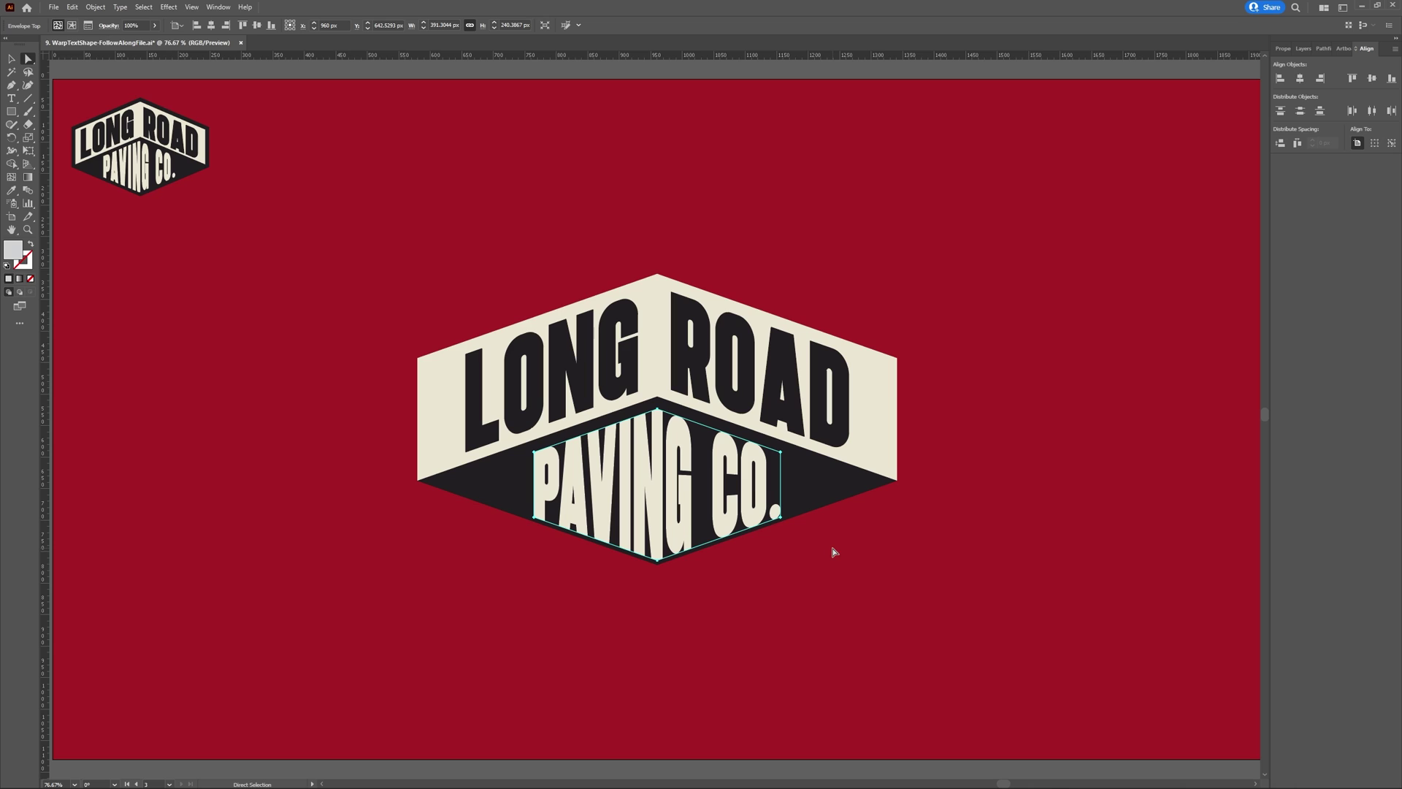
key("Down")
key("Down")
key("Down")
key("Down")
key("Down")
key("Down")
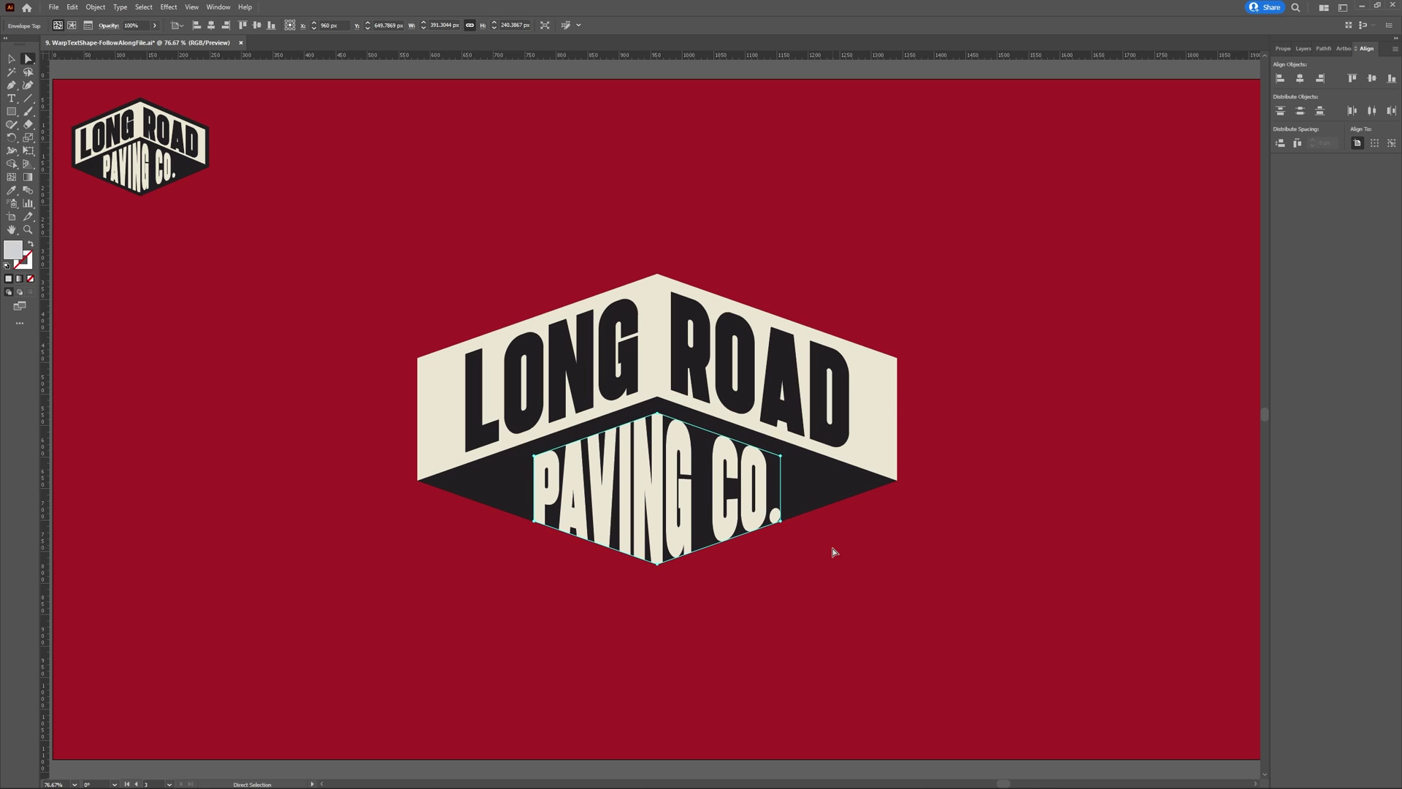
left_click(862, 593)
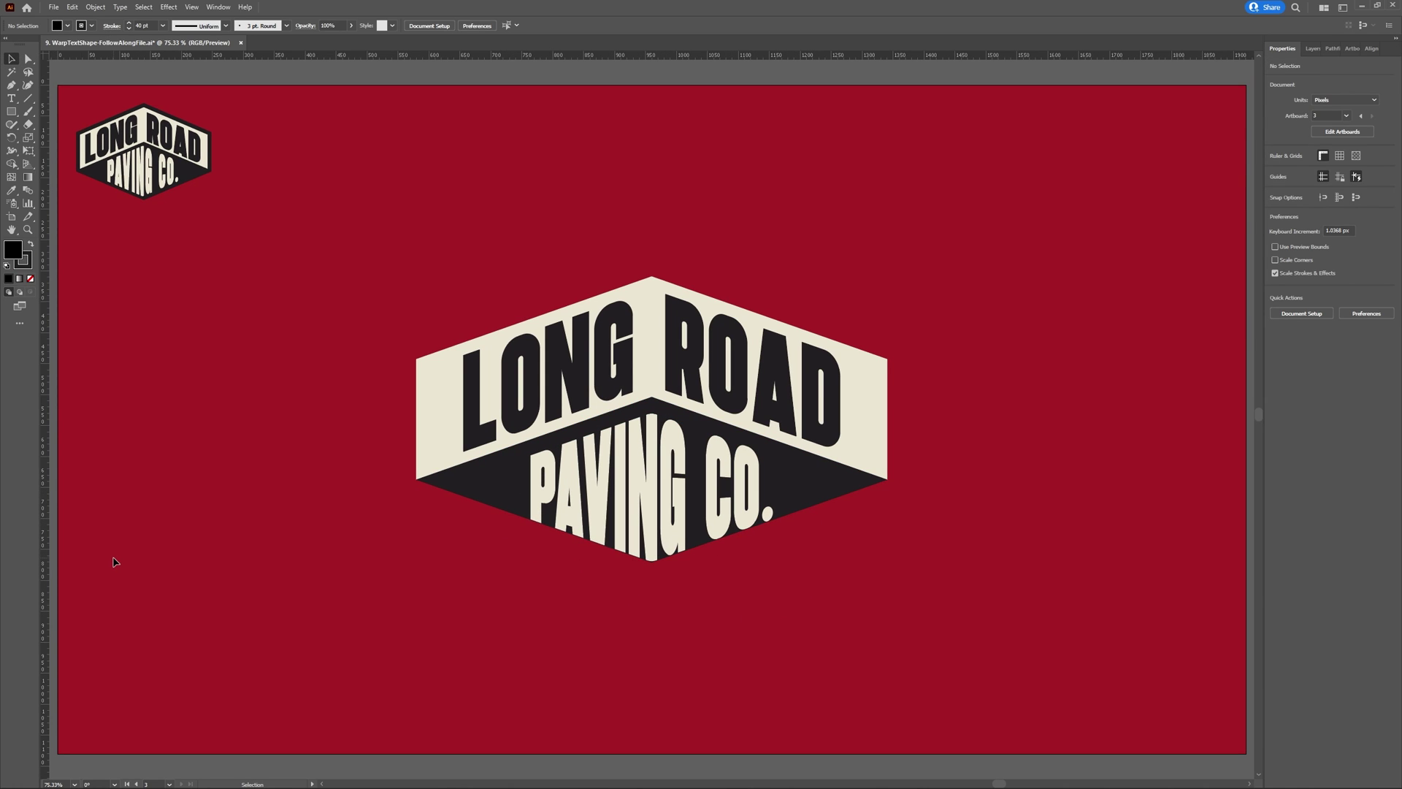
Place a duplicate of the chevron and diamond background group up and to the right of the logo
left_click(882, 481)
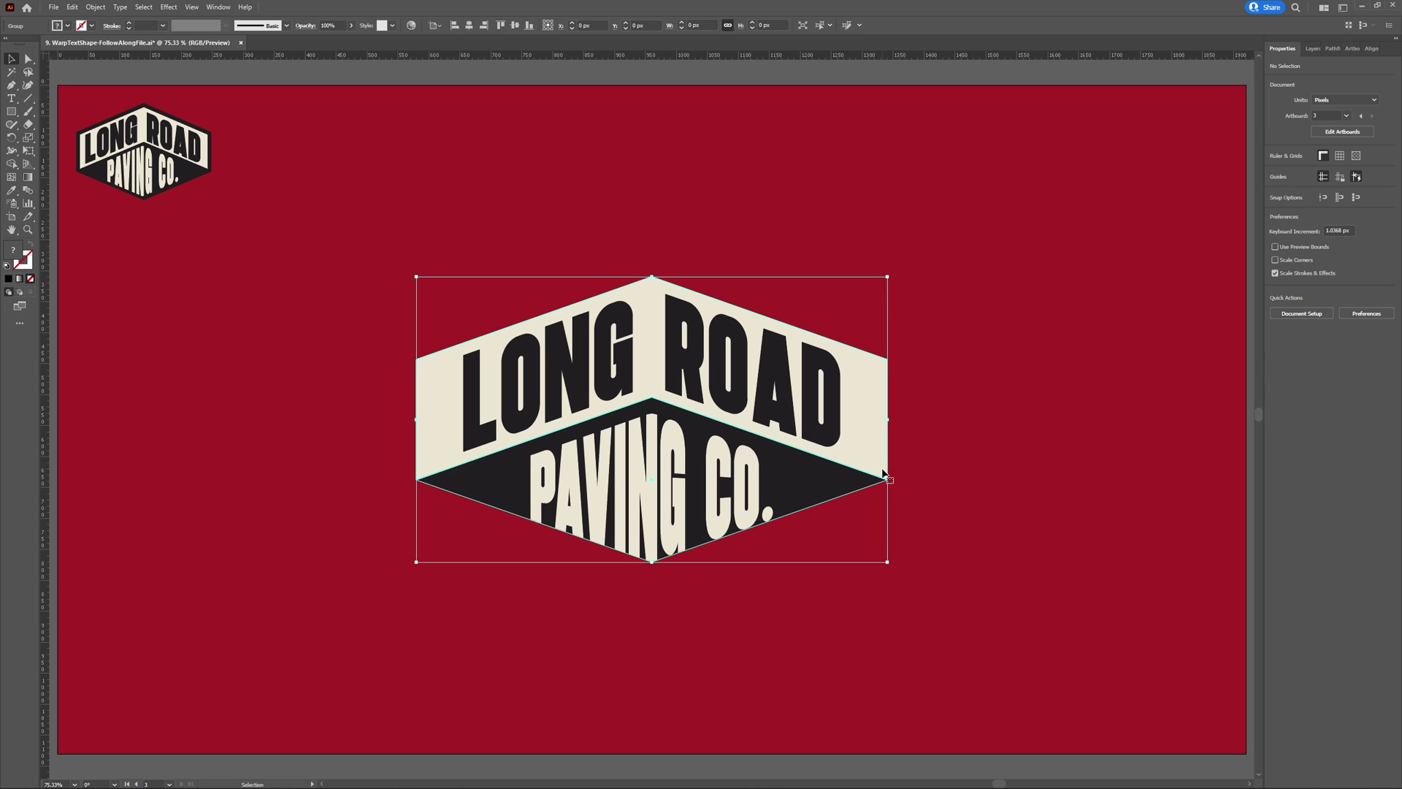
key("ctrl")
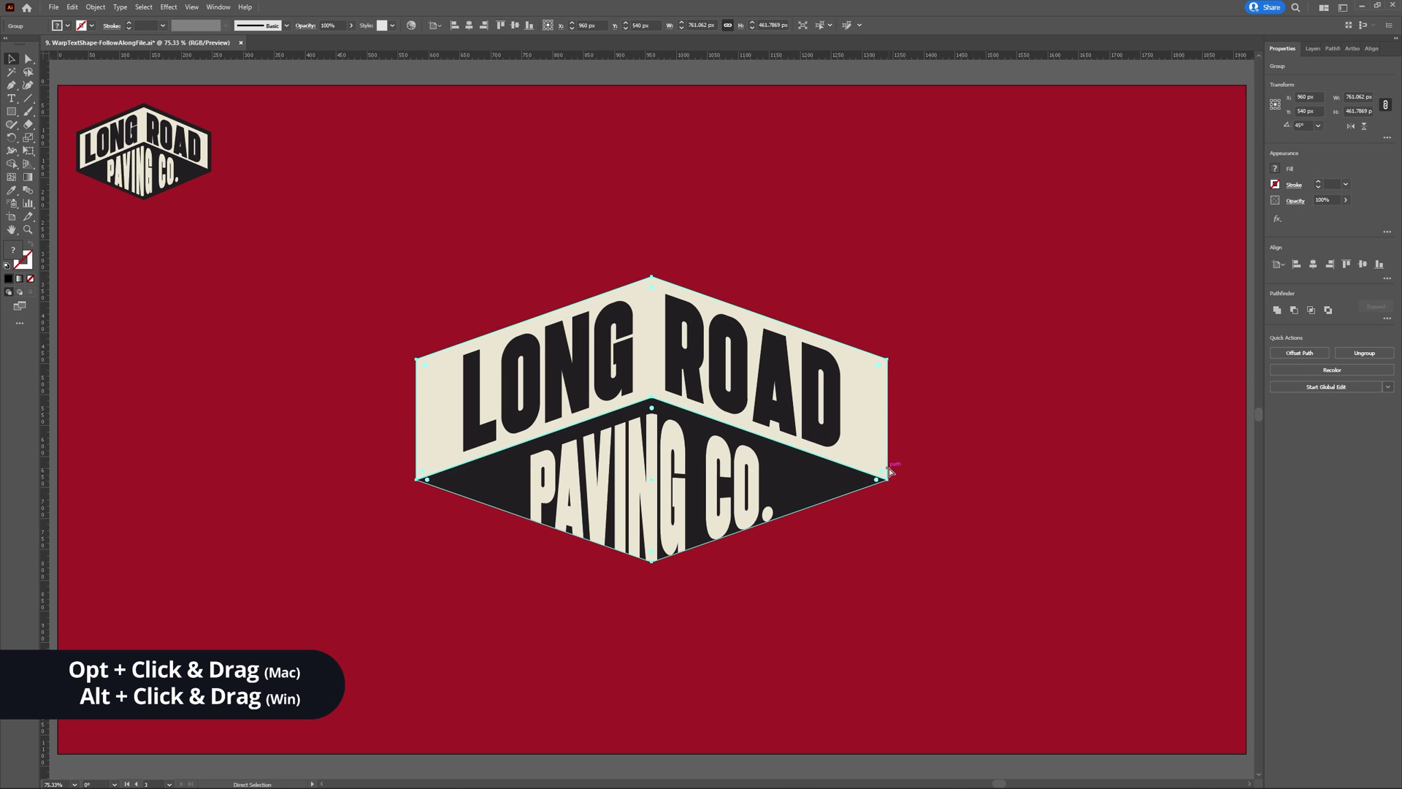
left_click_drag(795, 440, 1114, 252)
Snap the right anchor point of the duplicate diamond onto the lower-right corner of its cream chevron
key("z")
left_click_drag(1213, 286, 1346, 311)
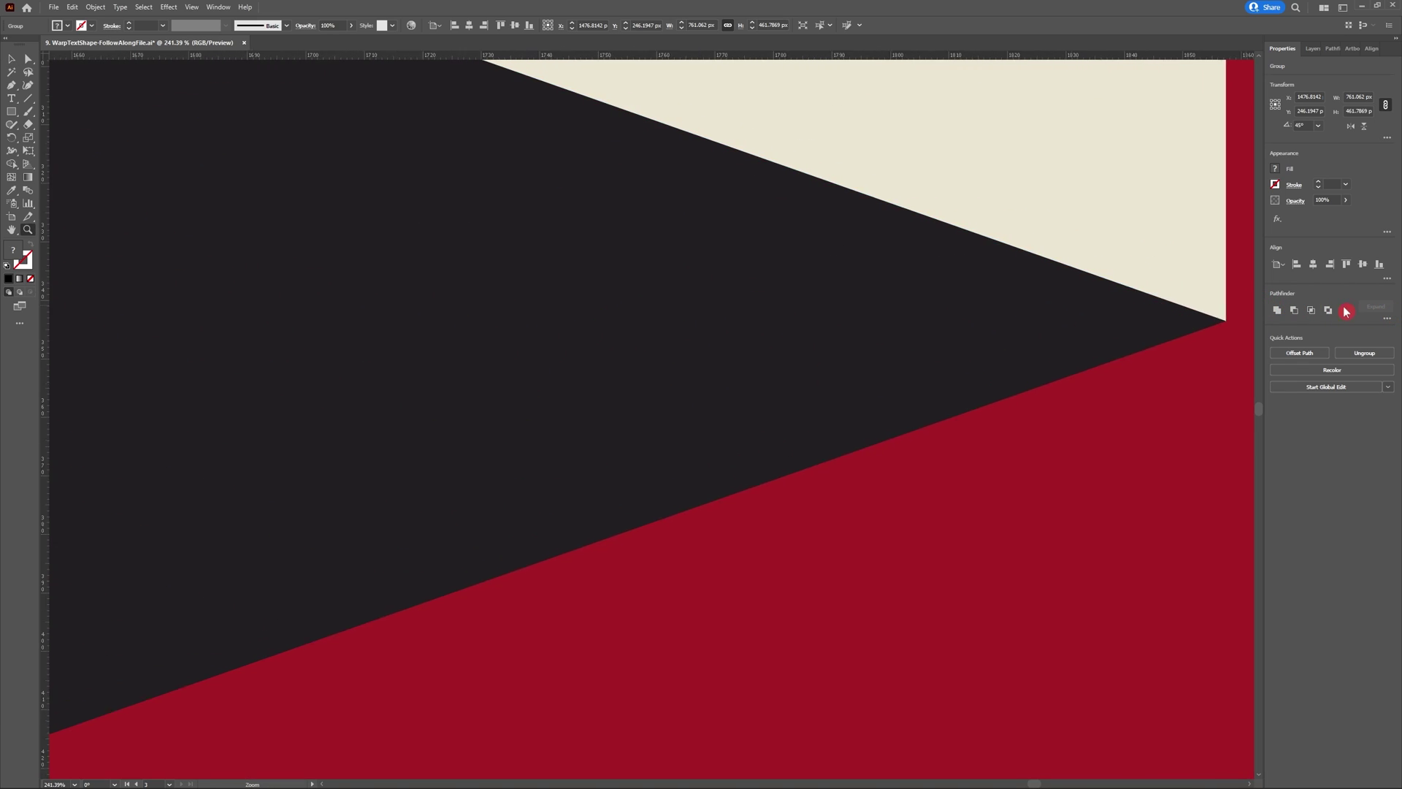
left_click(1161, 307)
key("space")
left_click_drag(1056, 322, 638, 360)
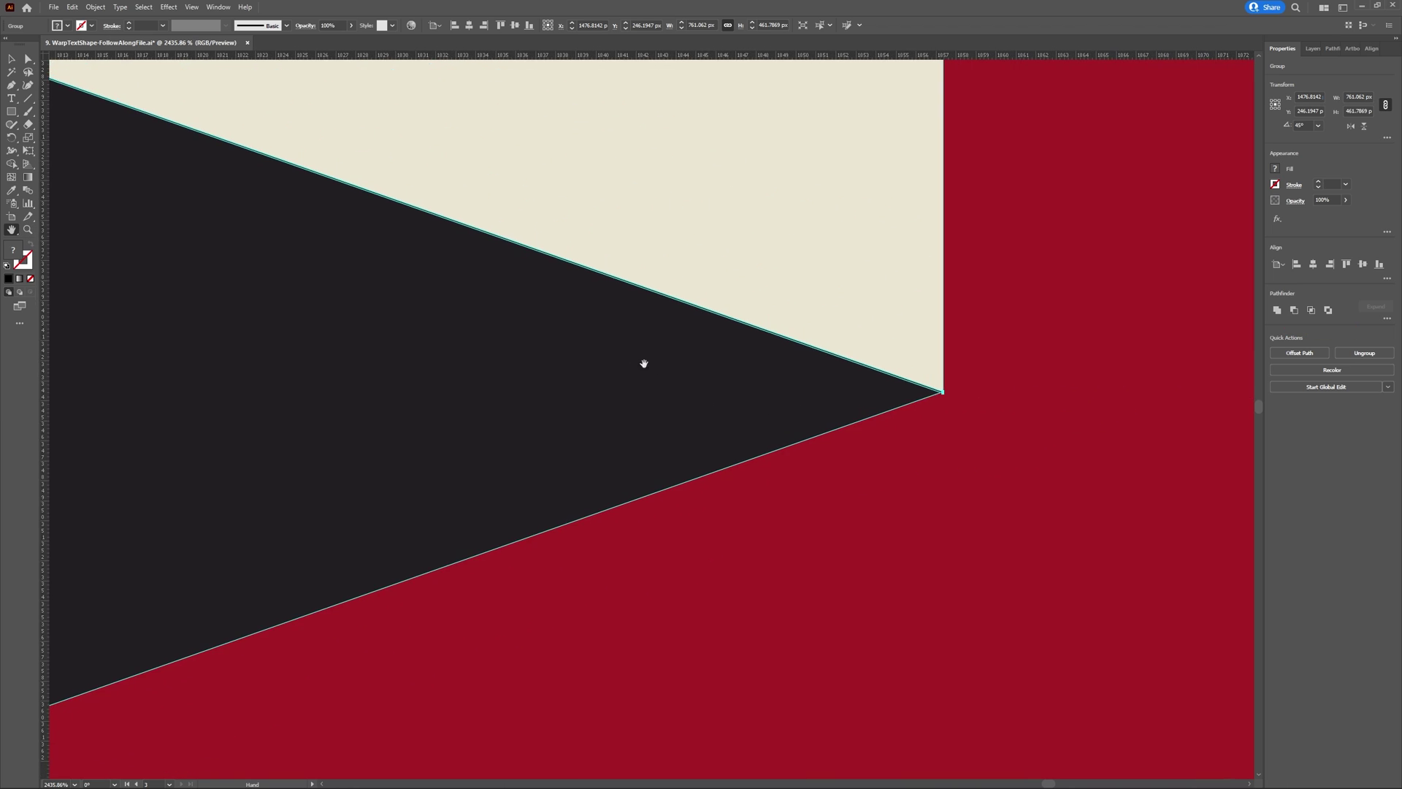
left_click_drag(943, 398, 1344, 428)
key("a")
left_click(695, 360)
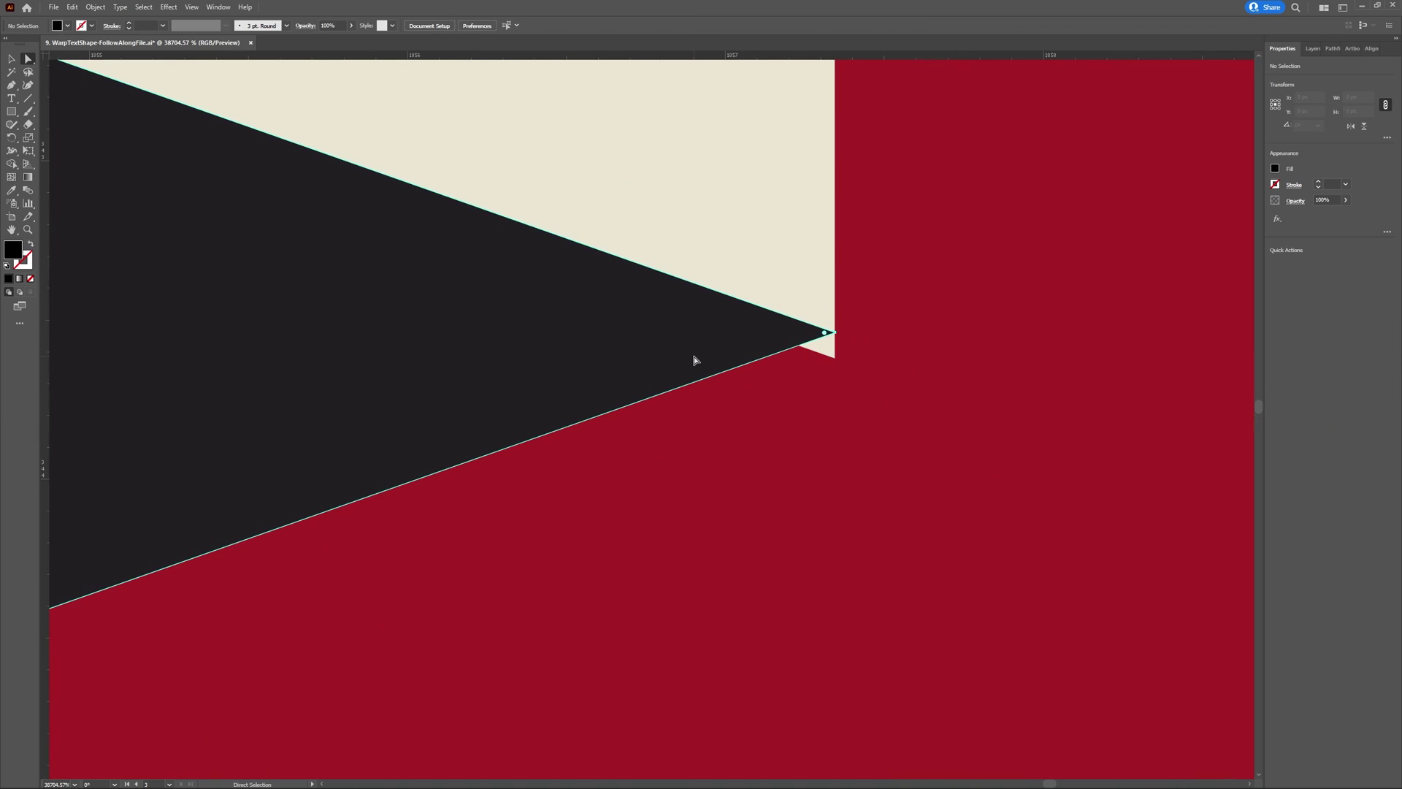
left_click_drag(833, 332, 950, 429)
Move the duplicate diamond's top anchor point up about 0.08 px to meet the chevron's inner peak
key("z")
key("a")
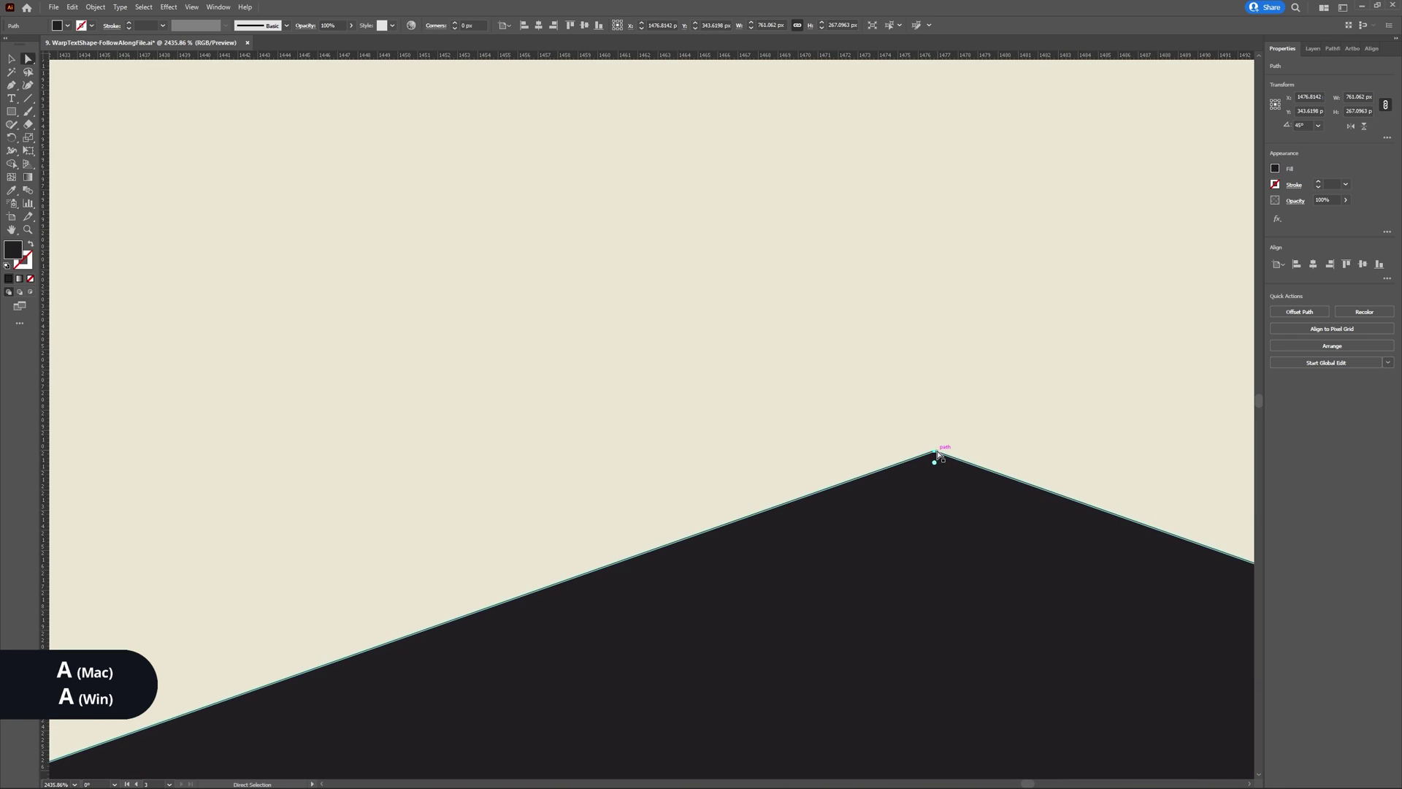
left_click(936, 452)
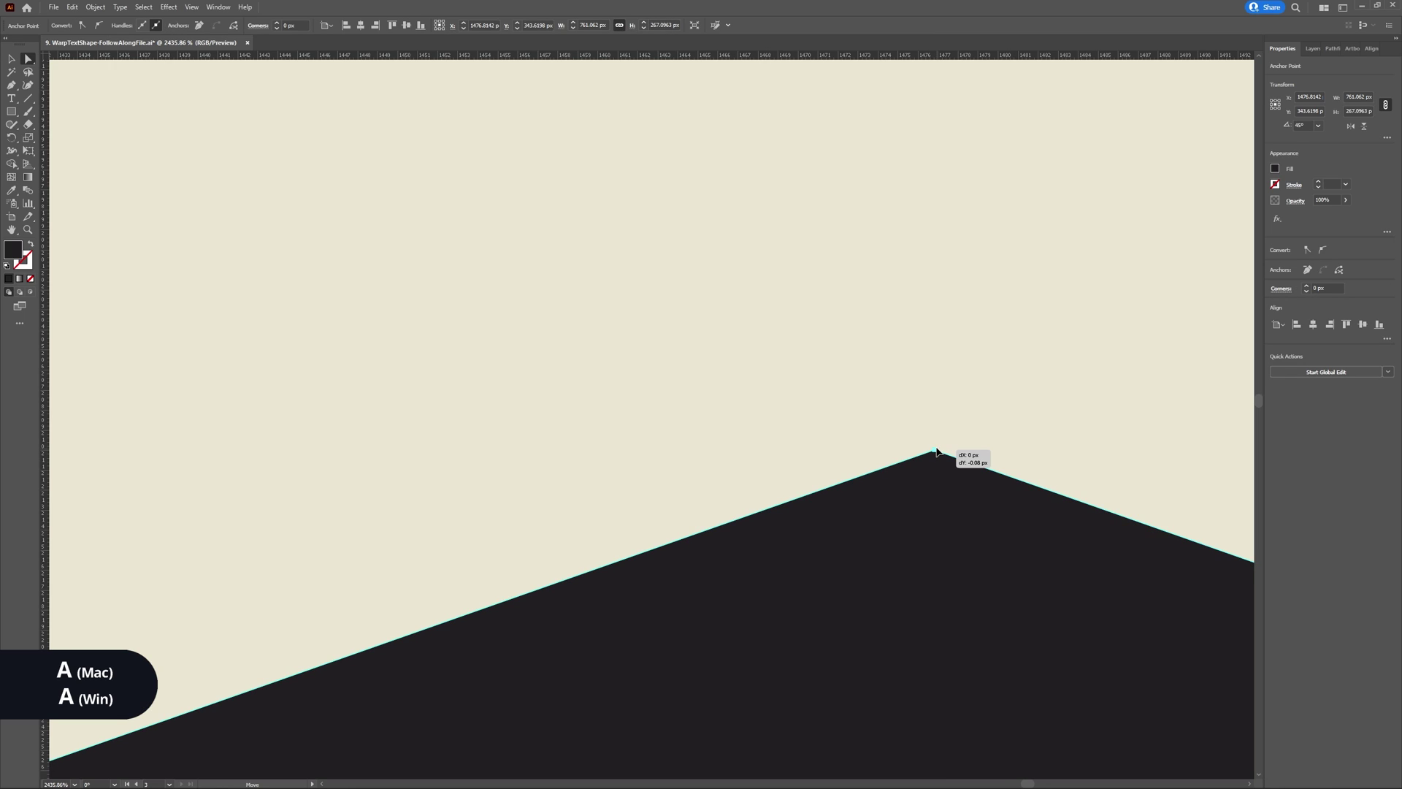
Snap the left anchor point of the duplicate diamond onto the lower-left corner of its cream chevron
key("z")
left_click_drag(939, 460, 491, 538)
left_click_drag(430, 642, 711, 622)
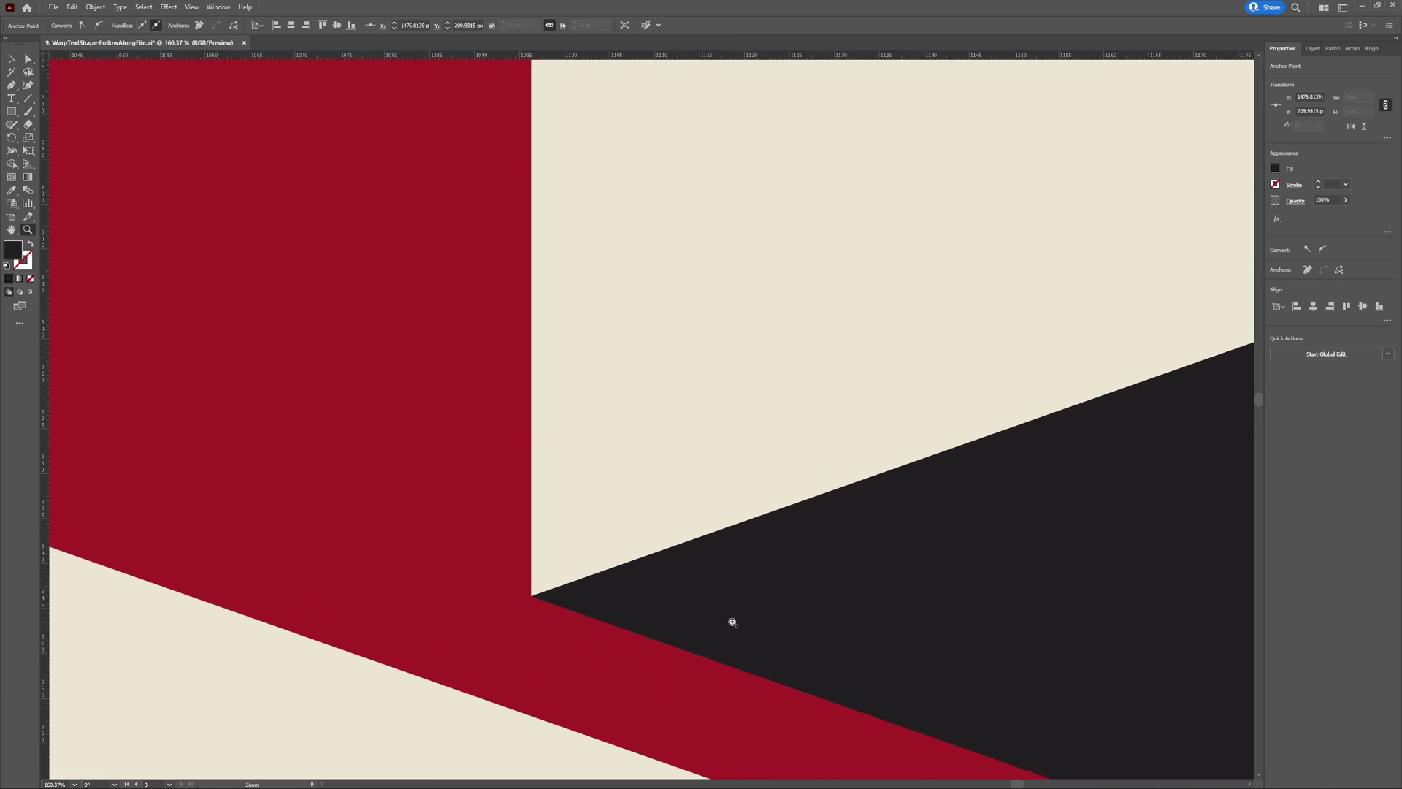
key("a")
left_click(666, 560)
key("v")
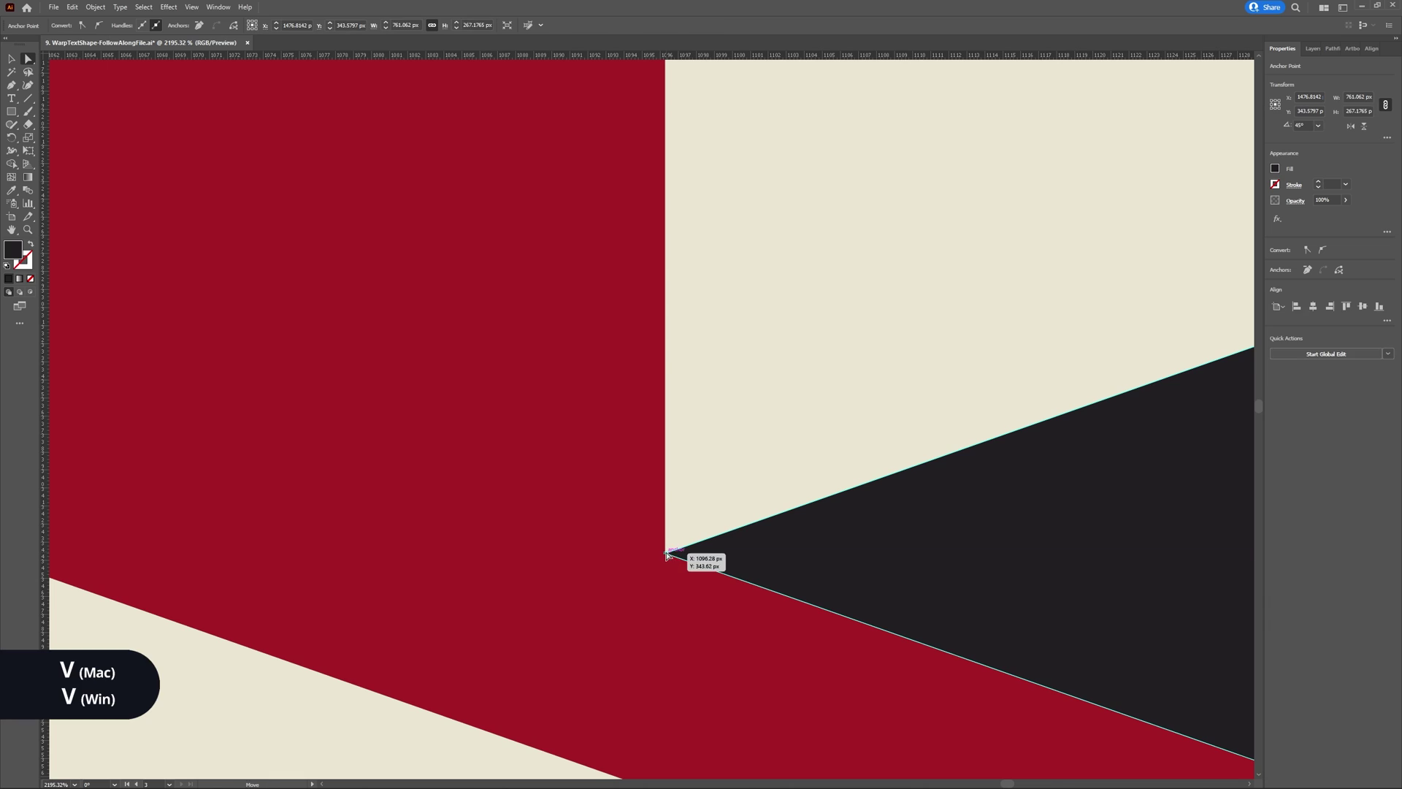
Unite the duplicate chevron and diamond group into a single solid hexagon with Pathfinder
key("z")
left_click_drag(633, 500, 286, 478)
scroll(285, 478, "down", 10)
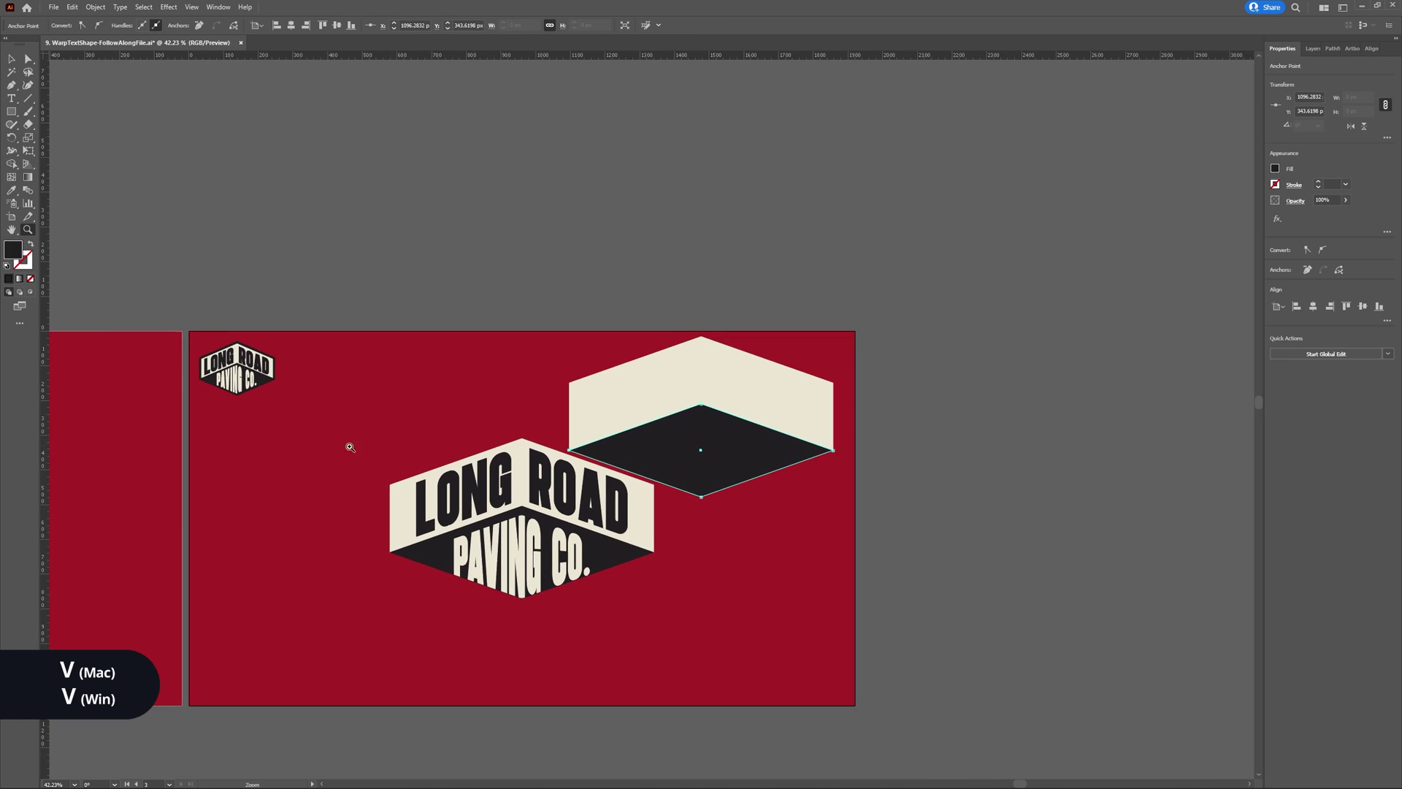
key("v")
left_click(701, 444)
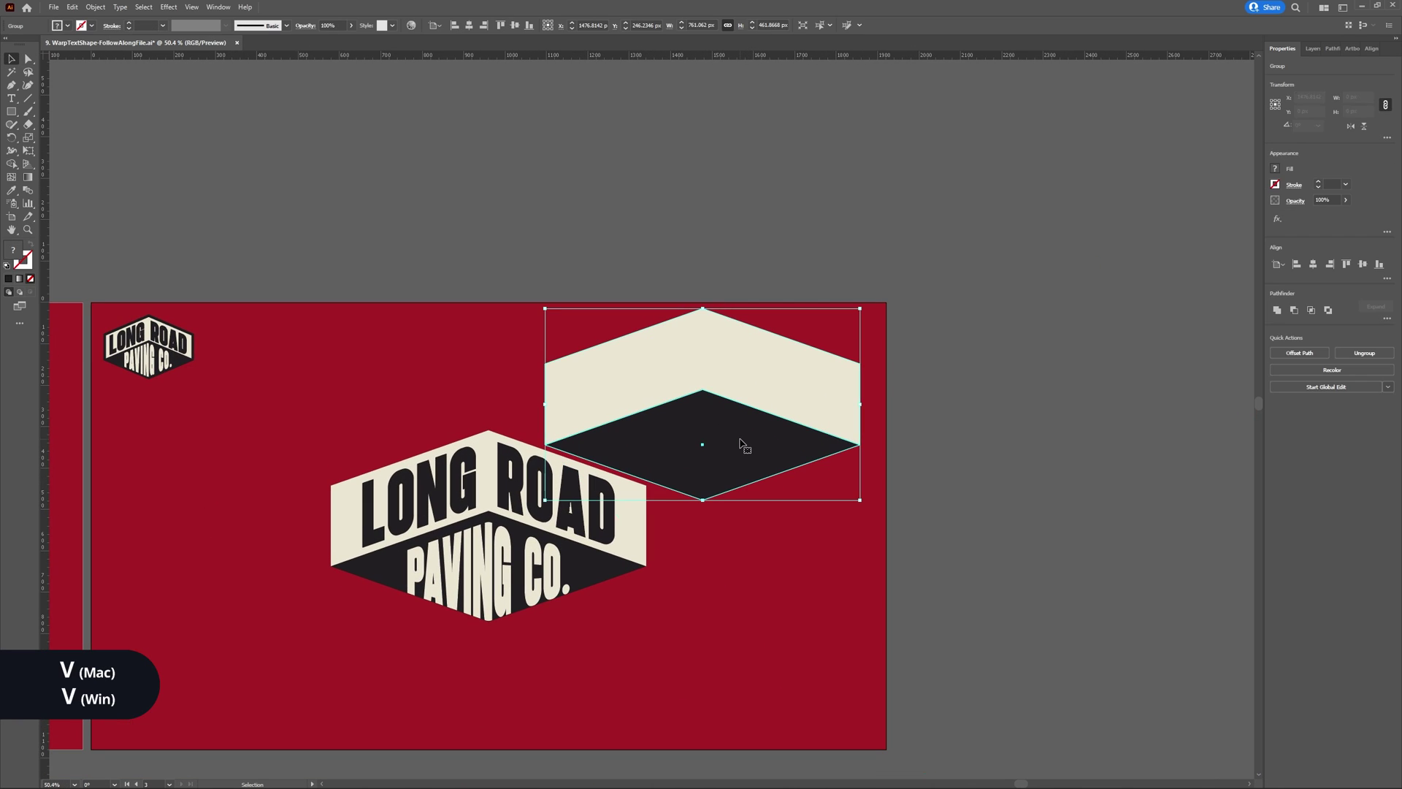
key("ctrl+0")
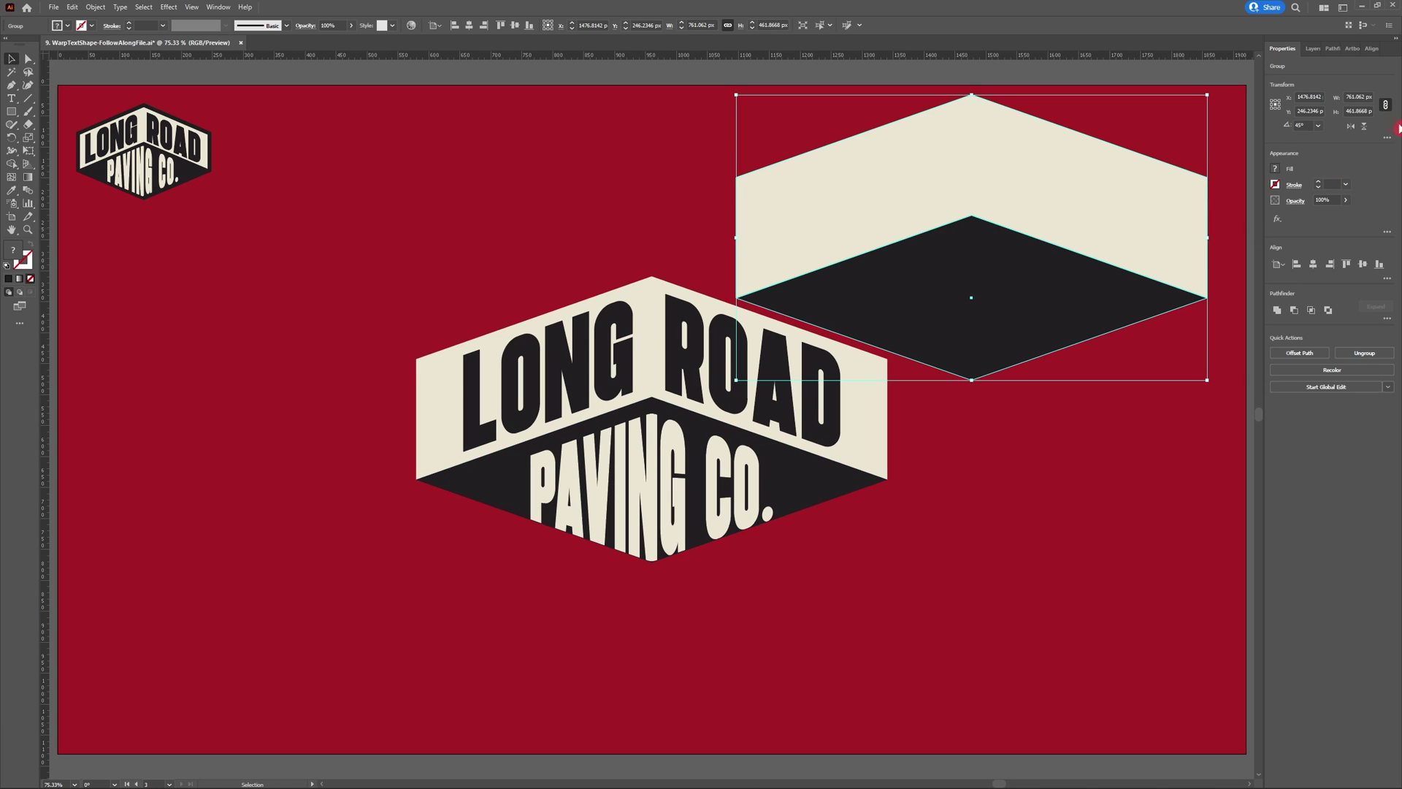
left_click(1332, 49)
left_click(1285, 78)
Center the united hexagon horizontally and vertically on the artboard
left_click(1372, 48)
left_click(1300, 78)
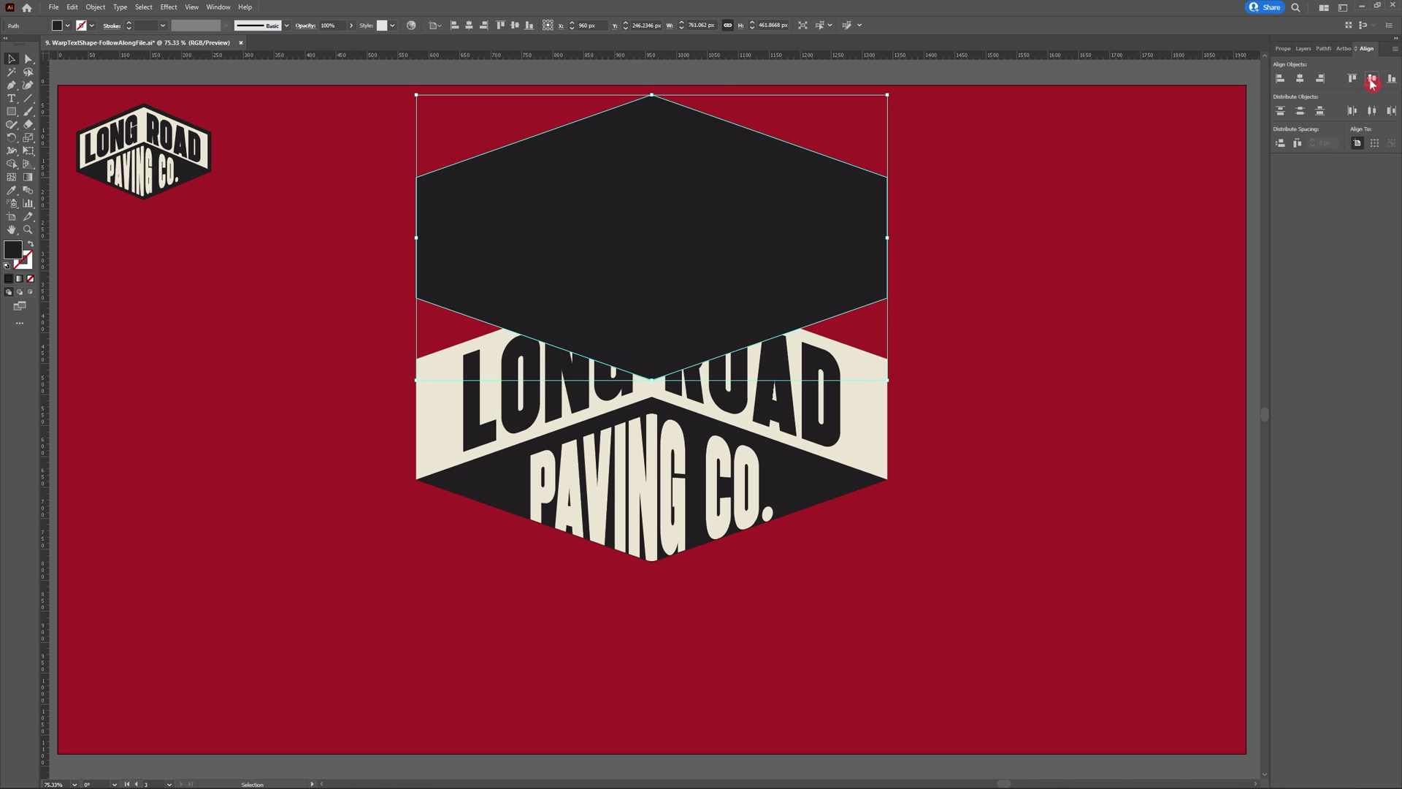
left_click(1372, 79)
Give the hexagon a 40 pt dark stroke and send it to the back, behind the logo
left_click(1283, 48)
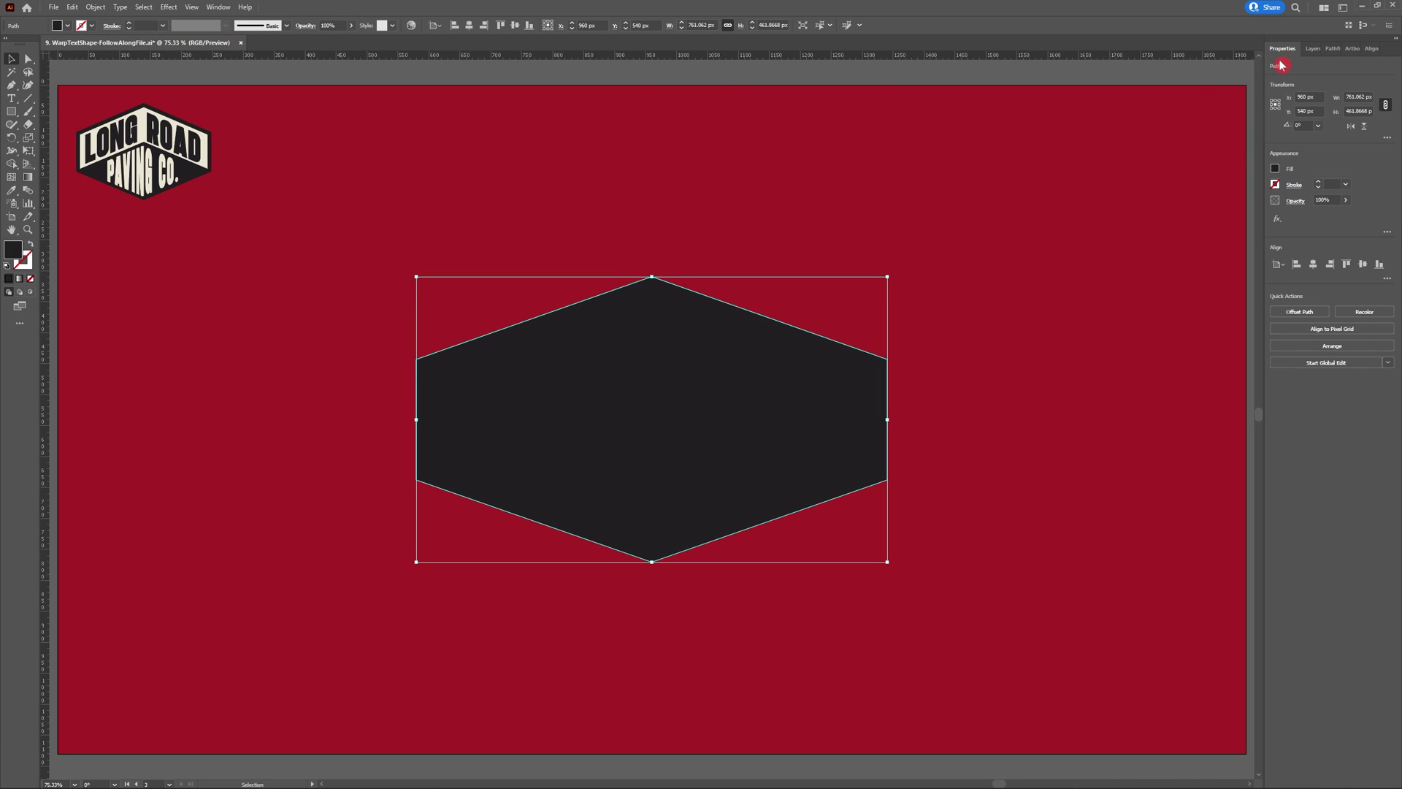
left_click(1321, 184)
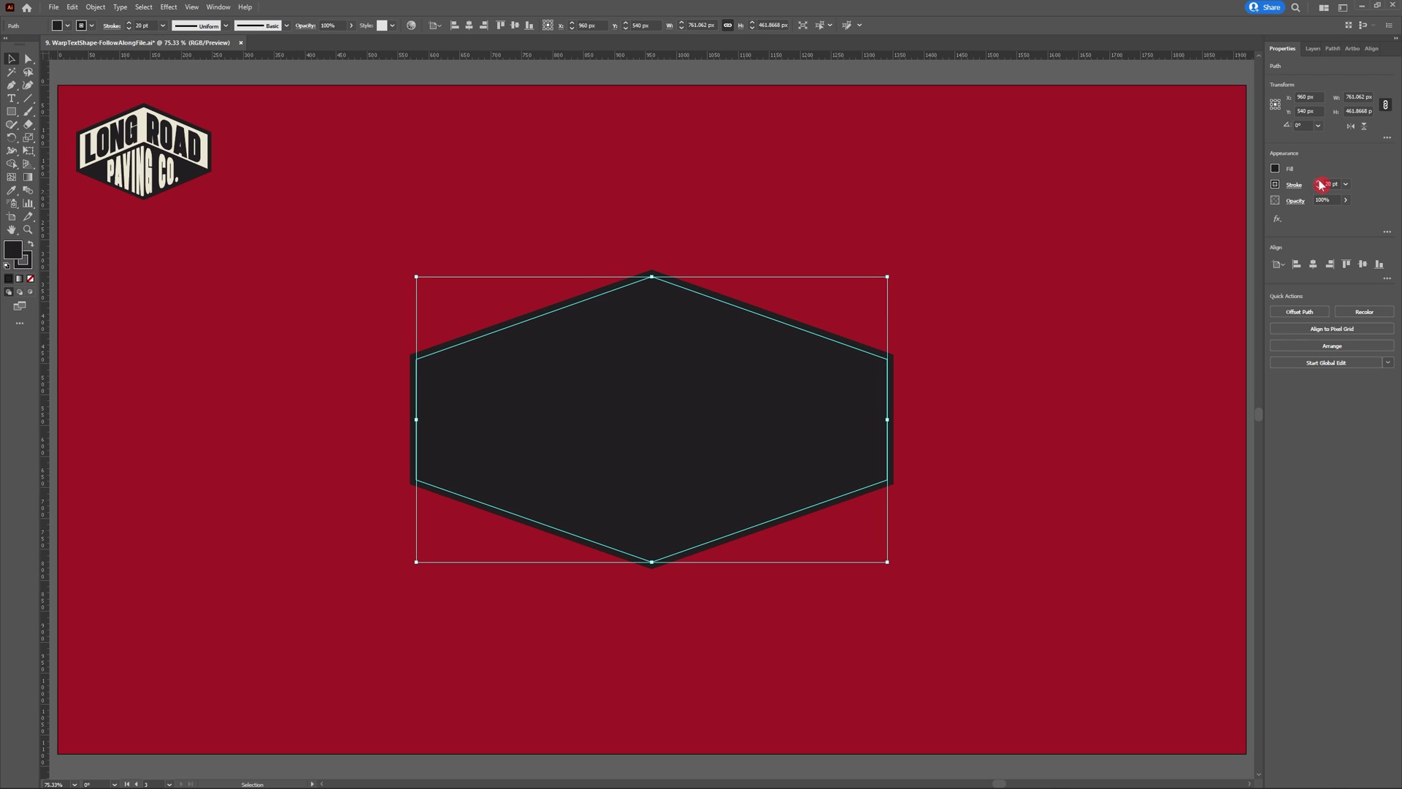
left_click(1321, 184)
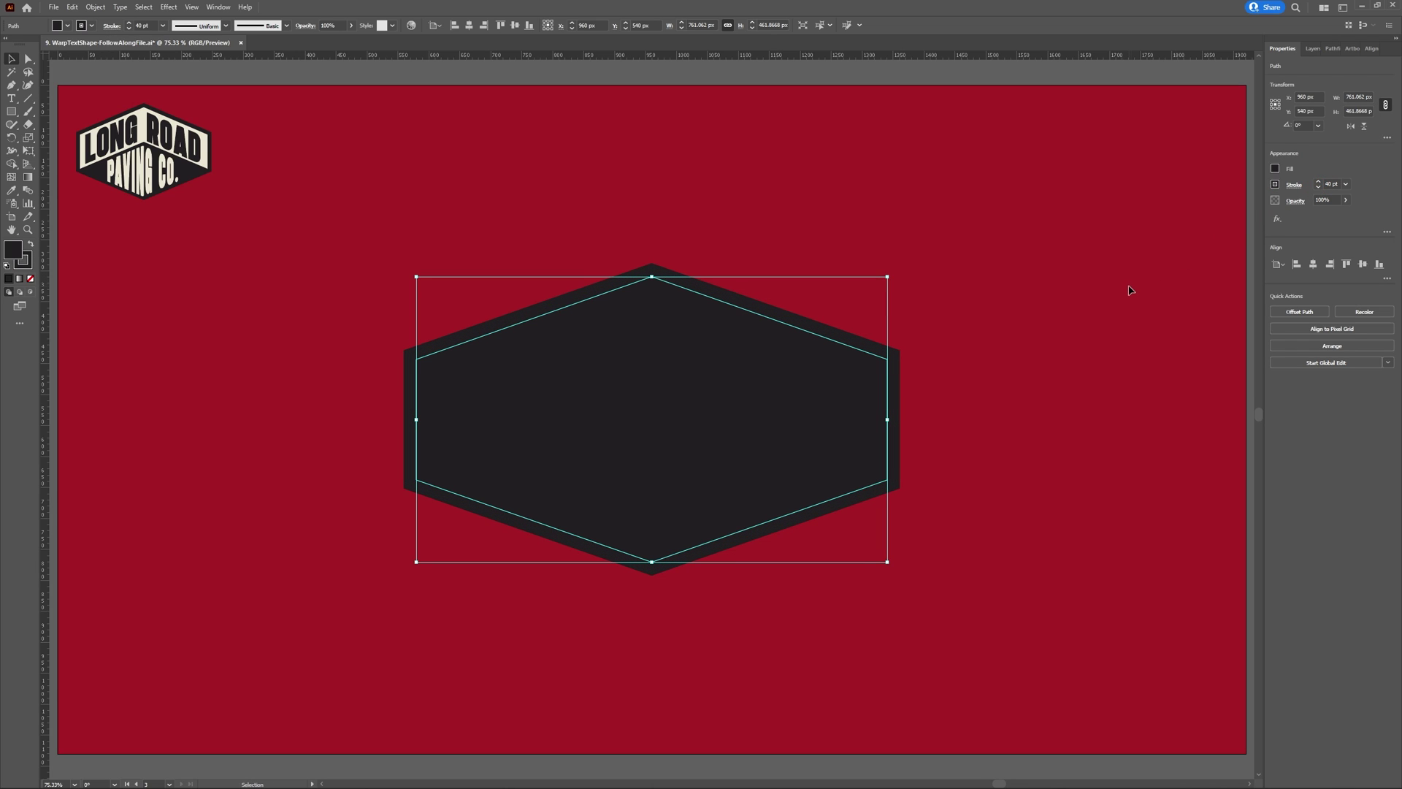
key("ctrl+shift+bracketleft")
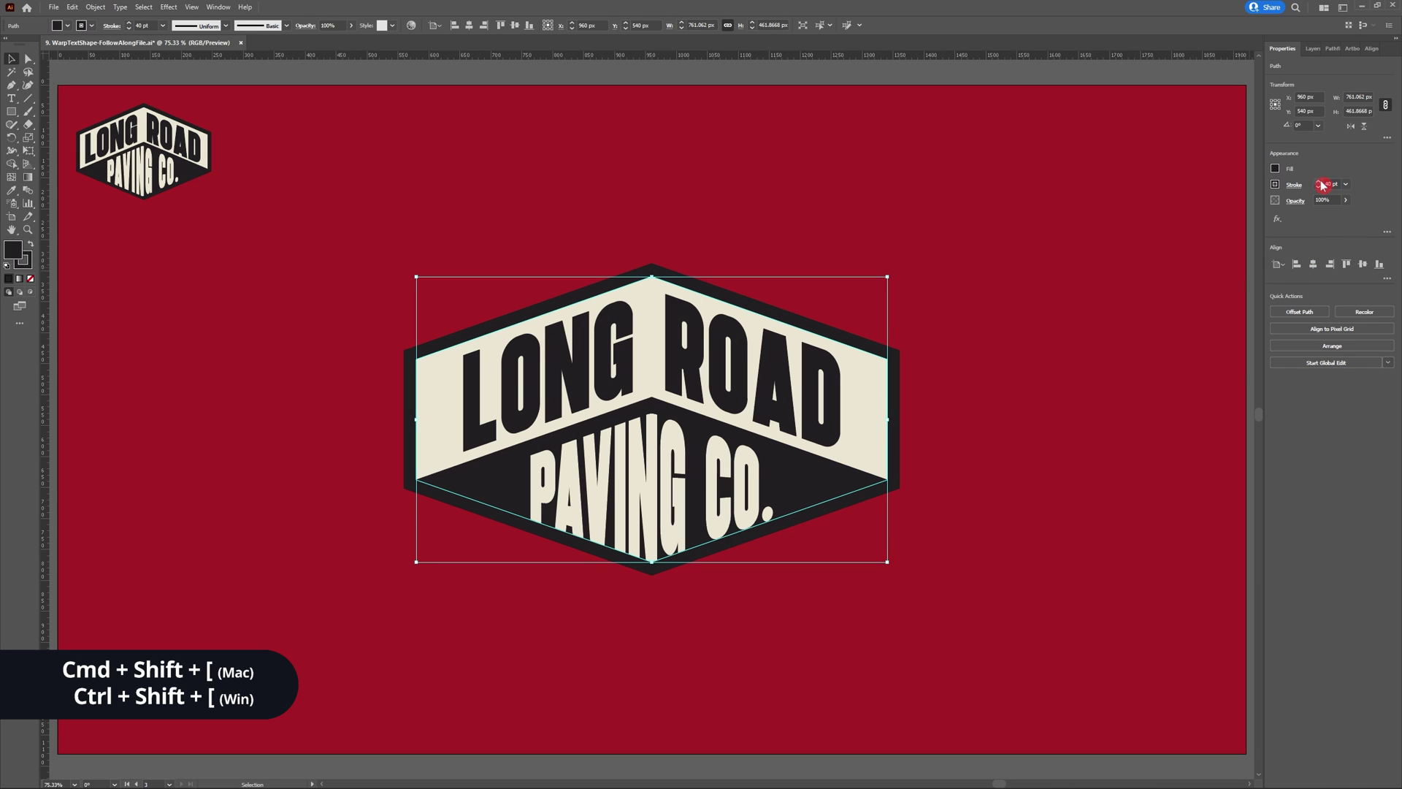
left_click(1106, 385)
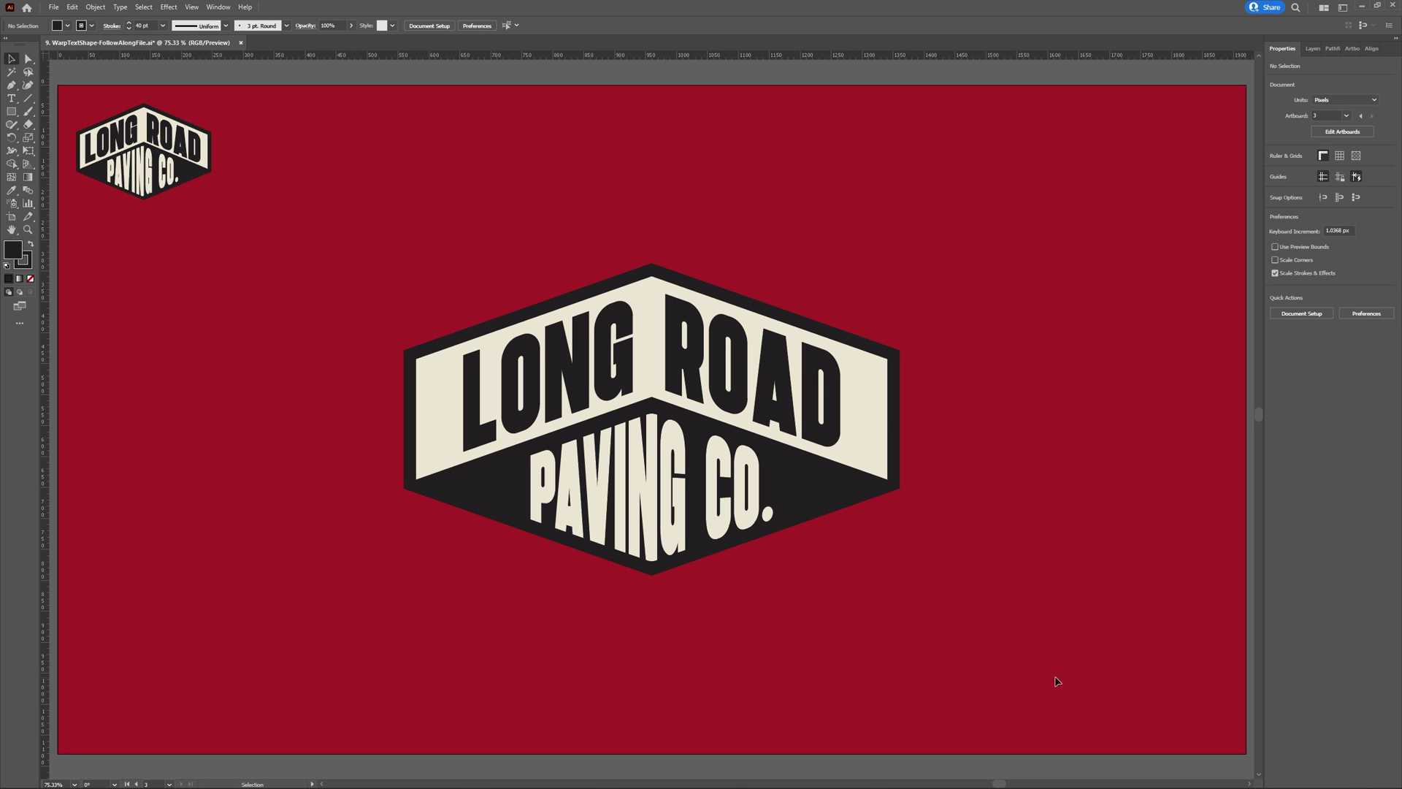
Scale up the finished LONG ROAD PAVING CO. logo slightly and deselect it
left_click(618, 428)
left_click_drag(889, 275, 942, 238)
left_click(1068, 365)
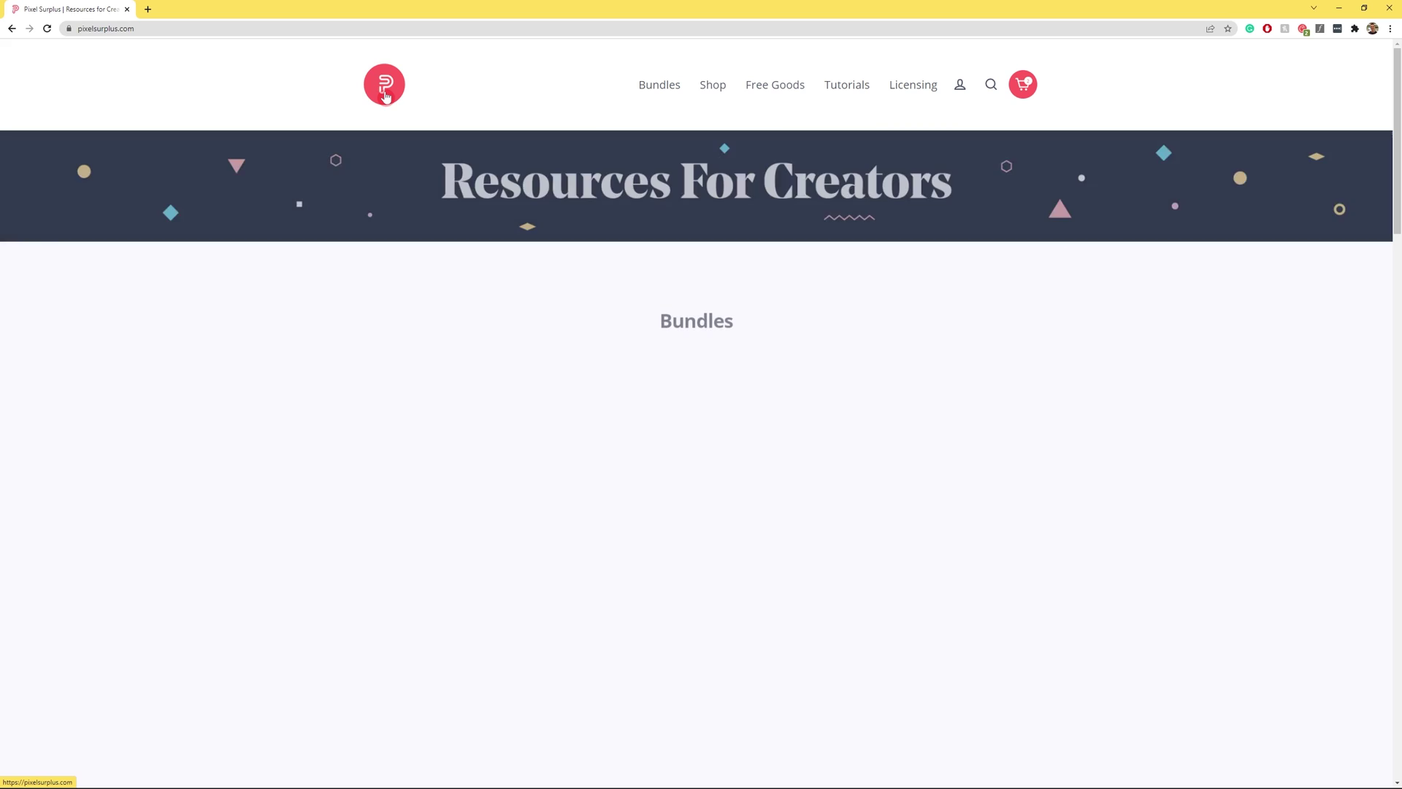
Switch to the Pixel Surplus website in the browser and look through the shop's Fonts collection
mouse_move(720, 89)
left_click(719, 149)
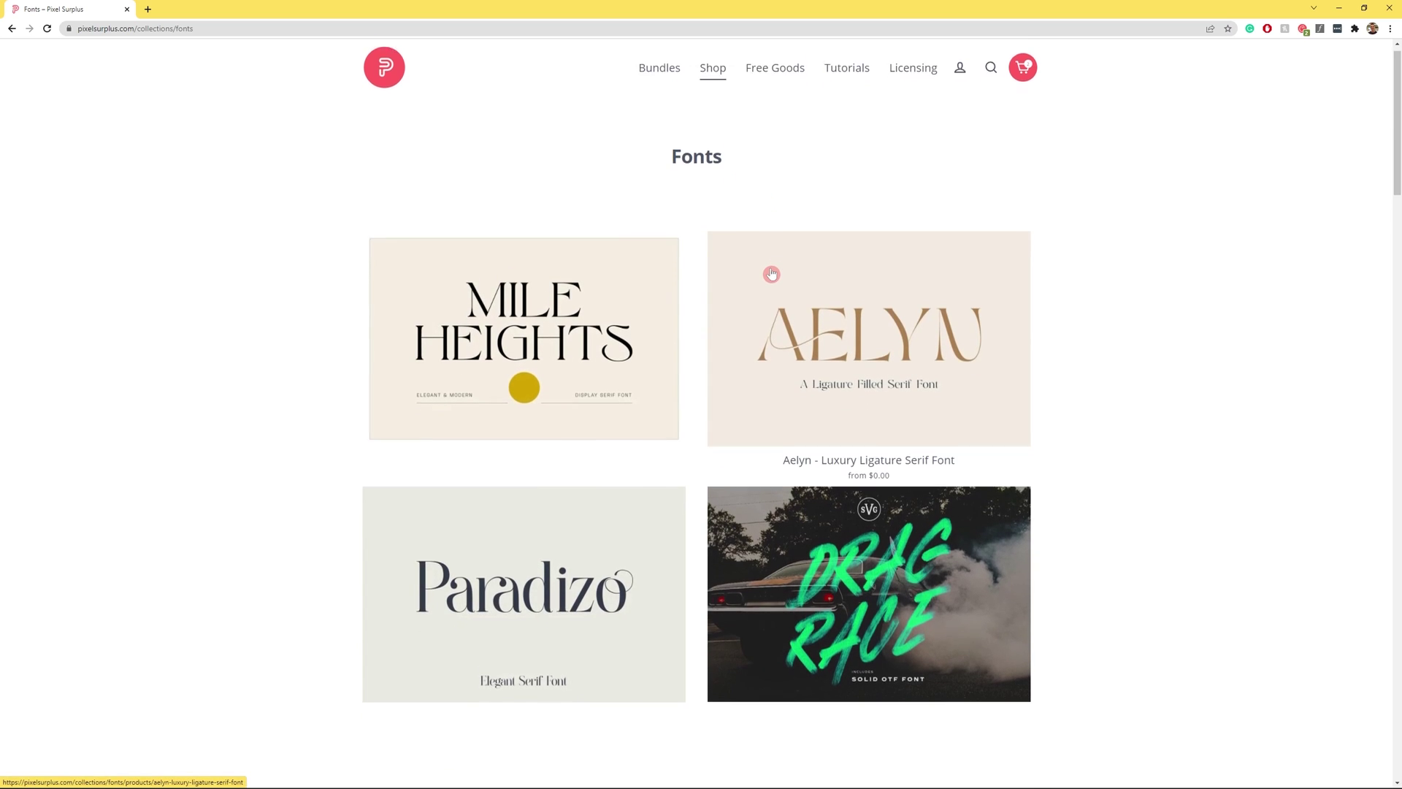
scroll(766, 272, "down", 2)
left_click_drag(1395, 205, 1397, 381)
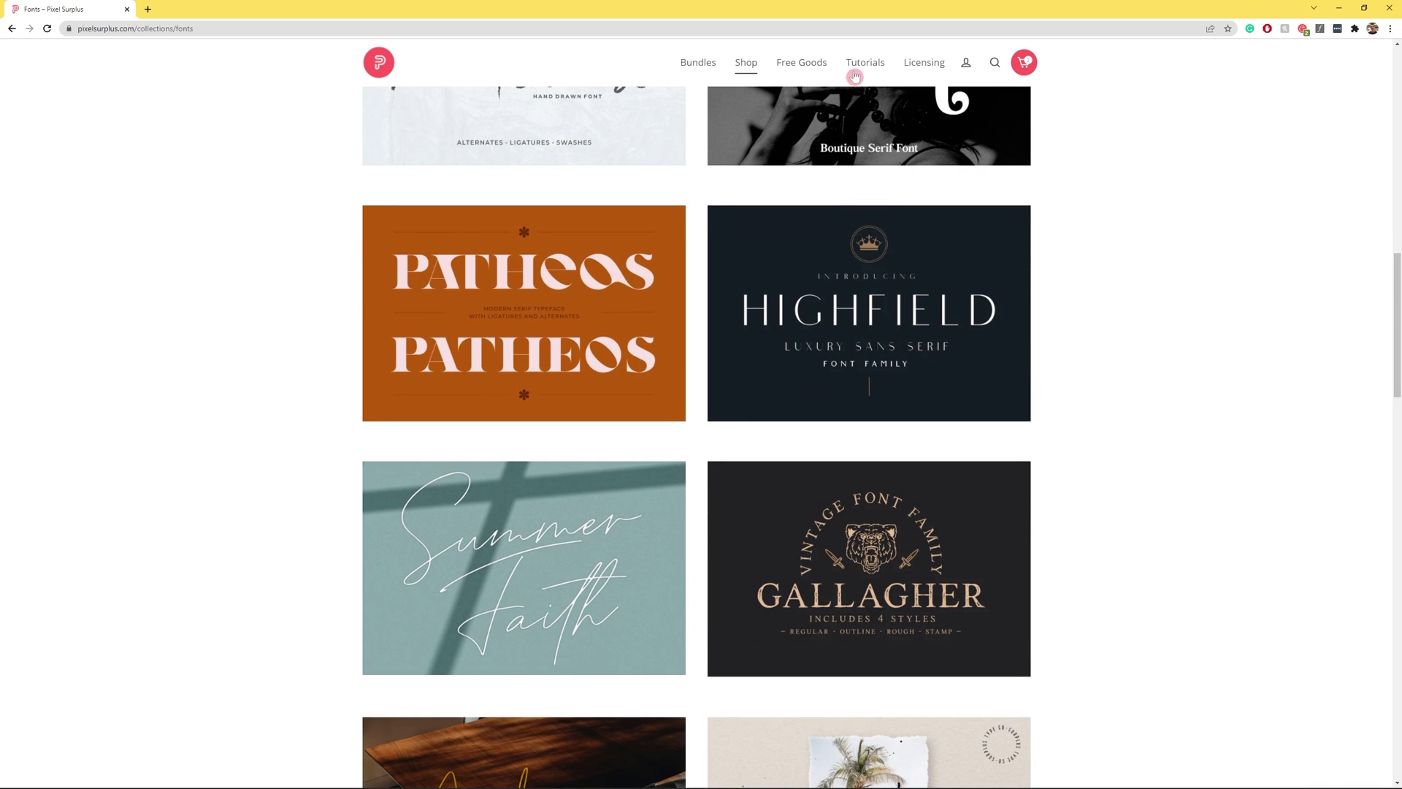
Look through the Free Fonts collection under Free Goods on Pixel Surplus
mouse_move(810, 67)
left_click(795, 92)
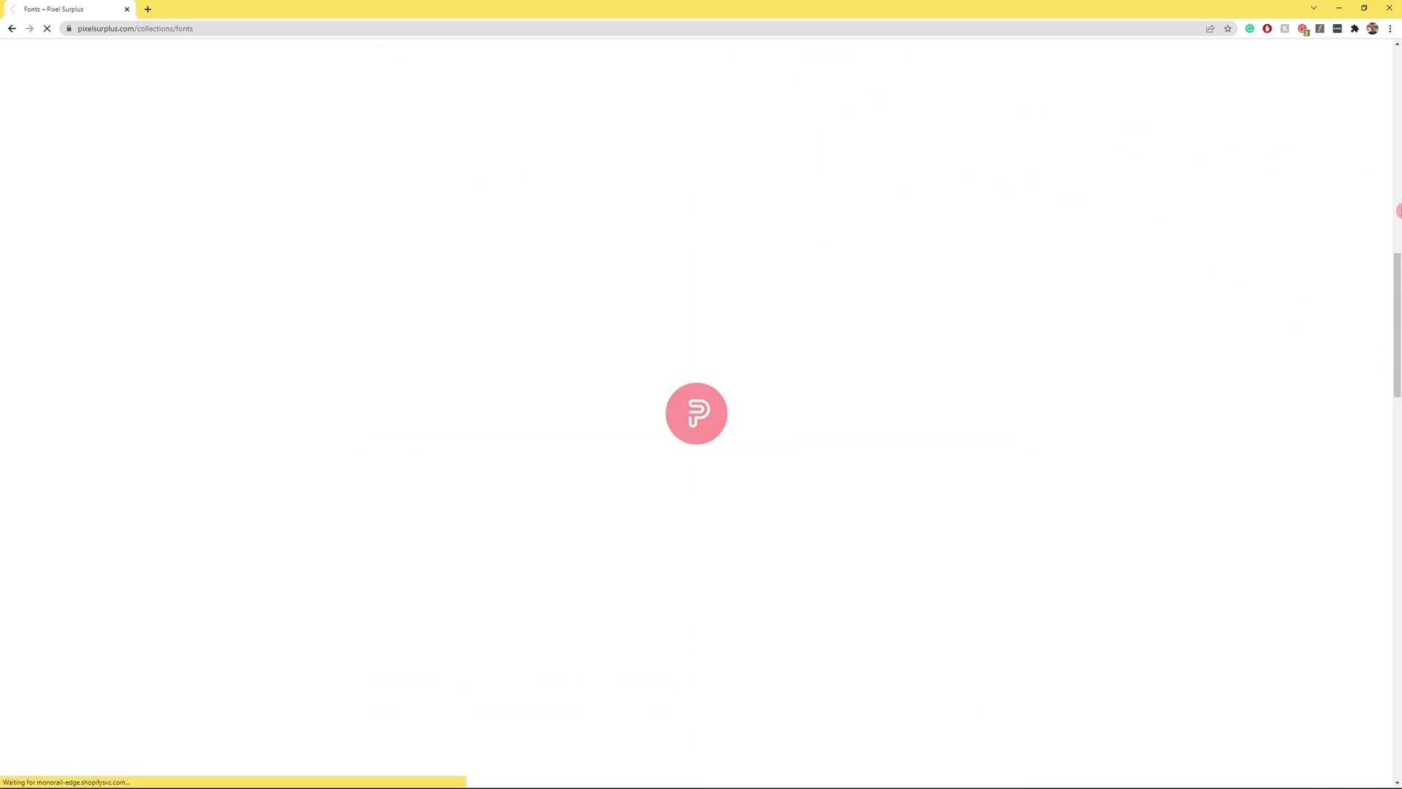
left_click_drag(1395, 175, 1397, 286)
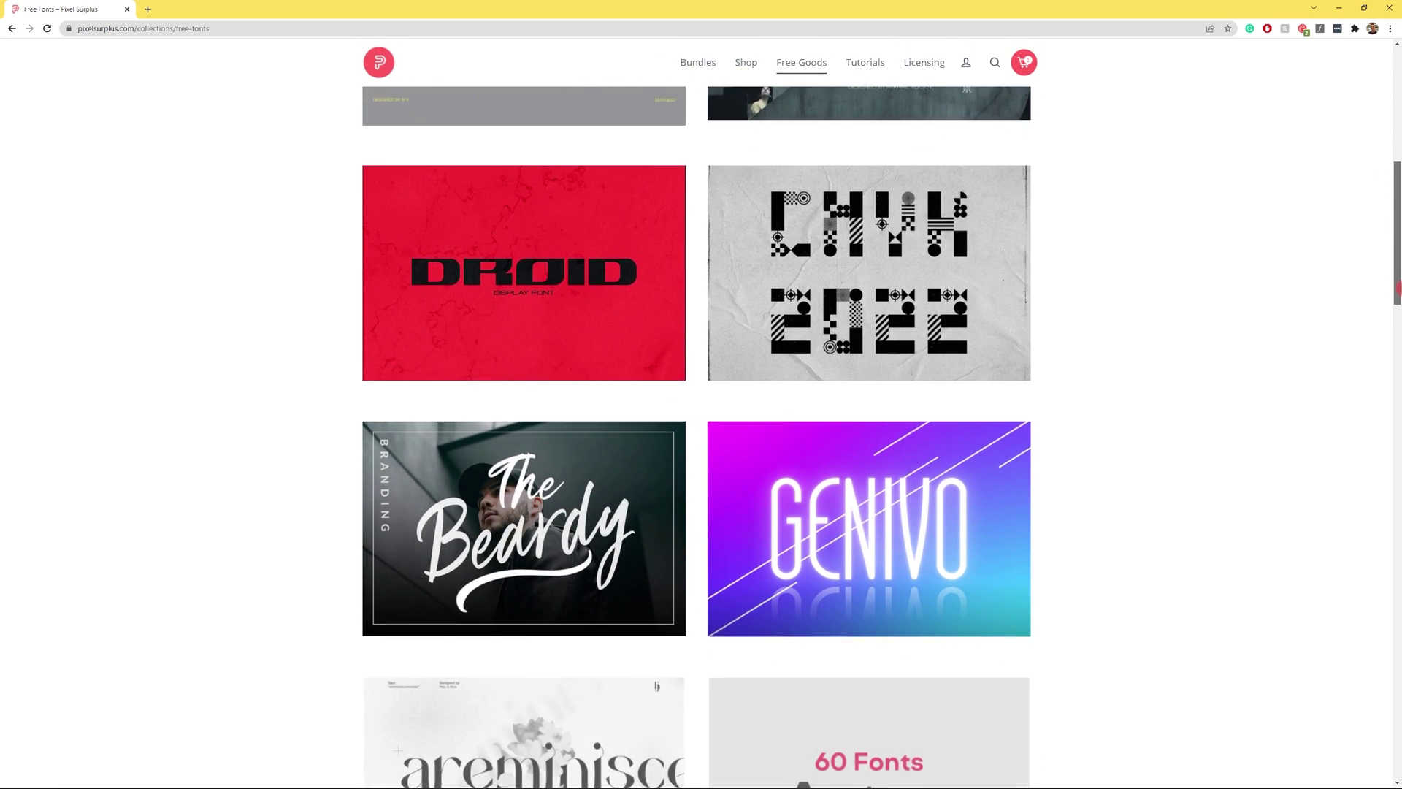
scroll(1261, 290, "down", 1)
Browse the Bundles collection and open The Spectacular Script Font Bundle
left_click(698, 66)
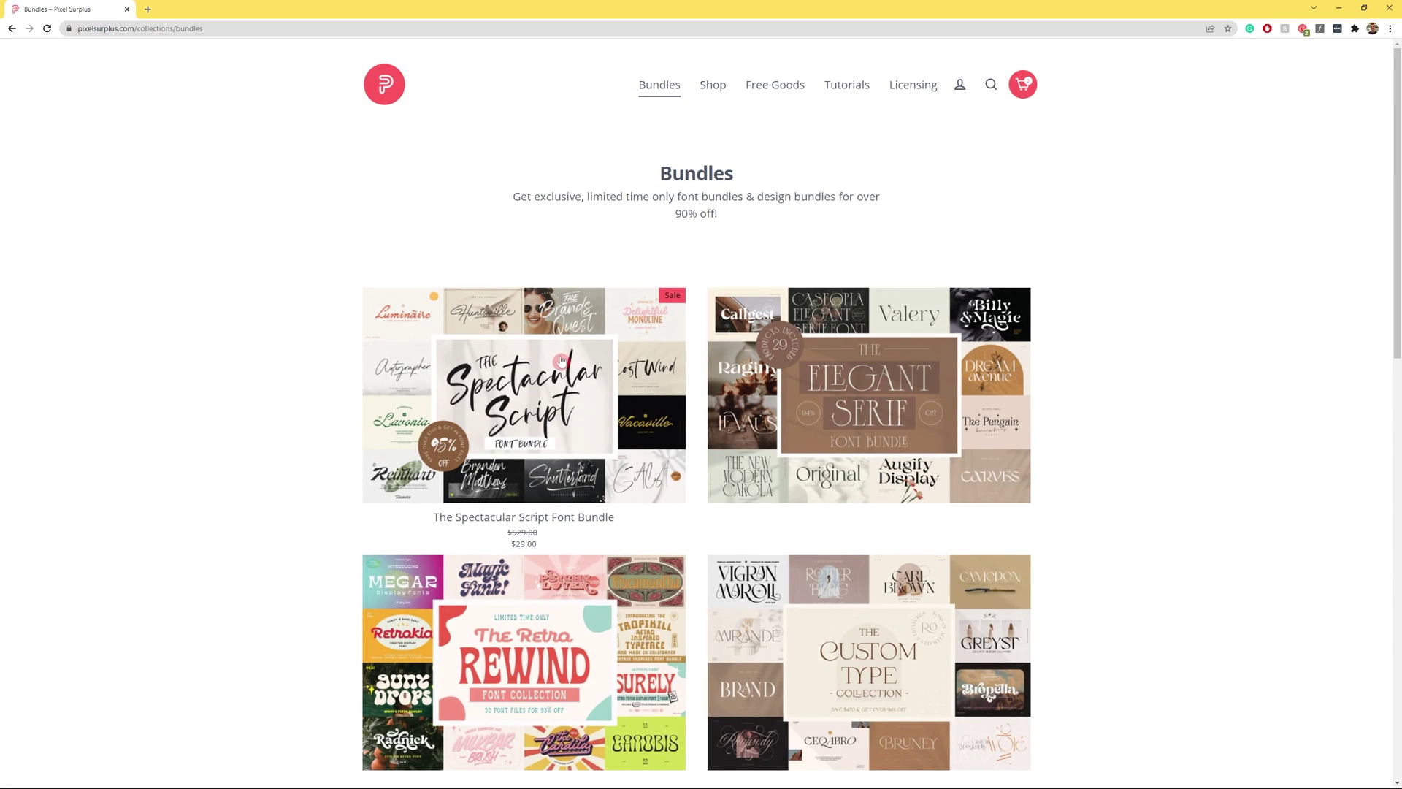
left_click_drag(1396, 240, 1396, 303)
left_click(541, 238)
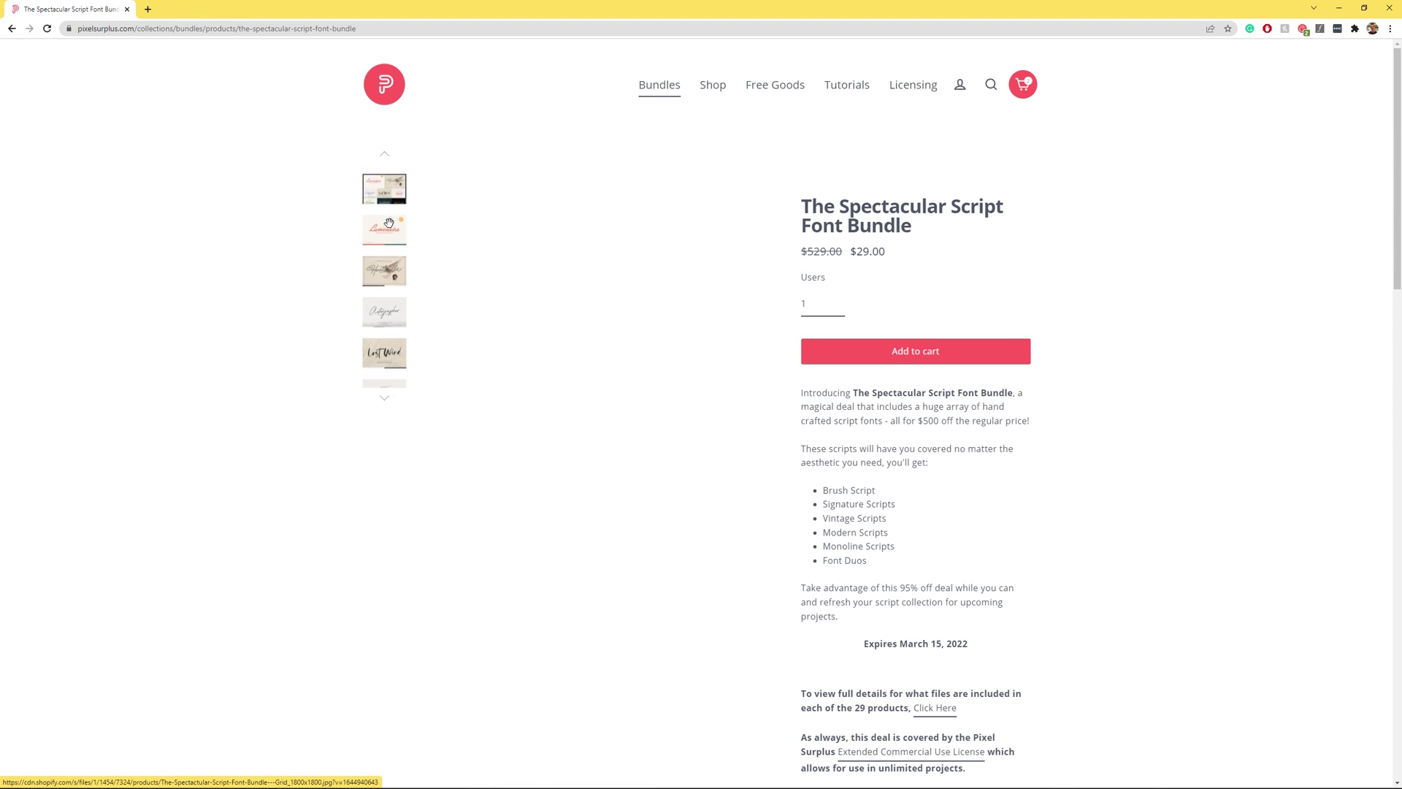
Preview several fonts in The Spectacular Script Font Bundle's gallery and return to the Bundles collection
left_click(391, 228)
left_click(391, 228)
left_click(392, 229)
left_click(392, 229)
left_click(390, 229)
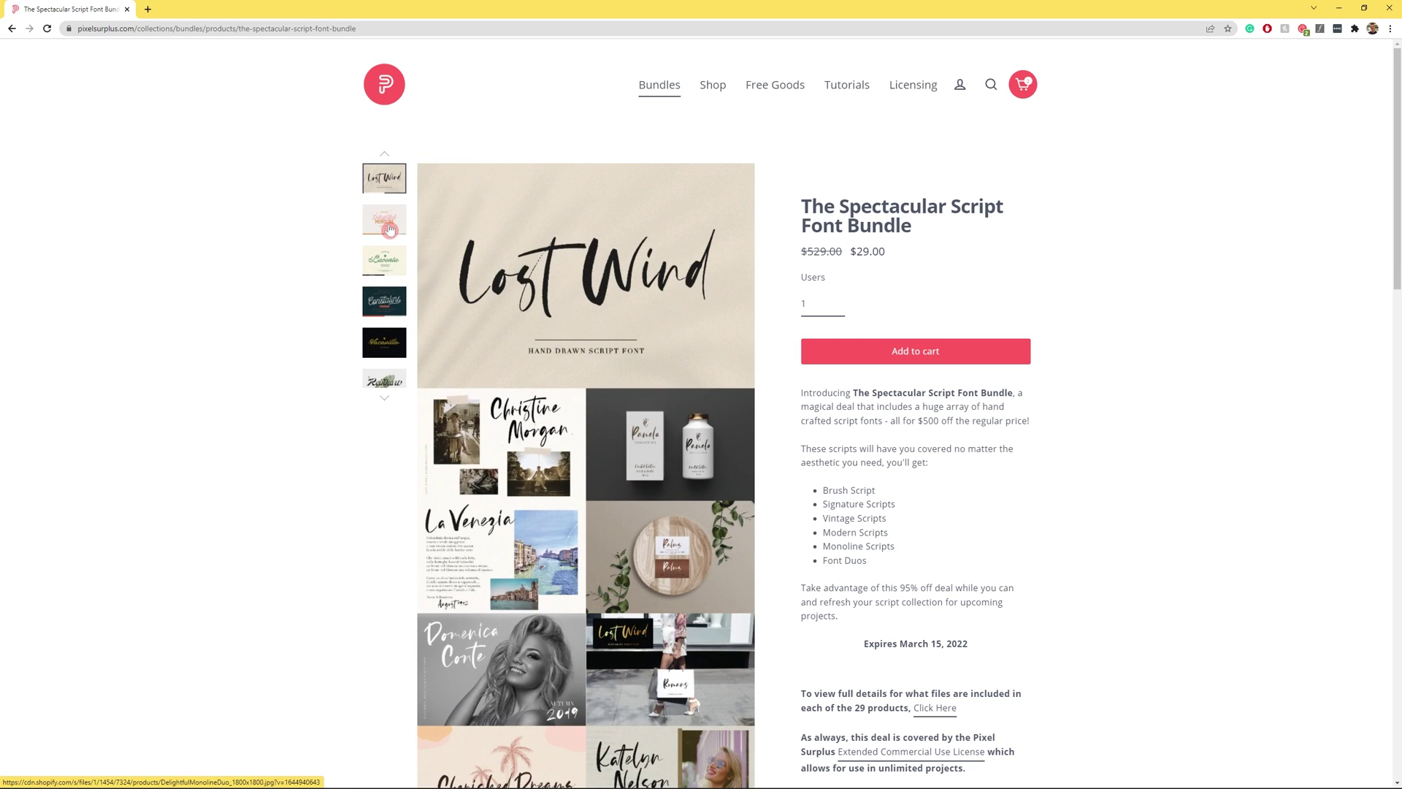
left_click(387, 222)
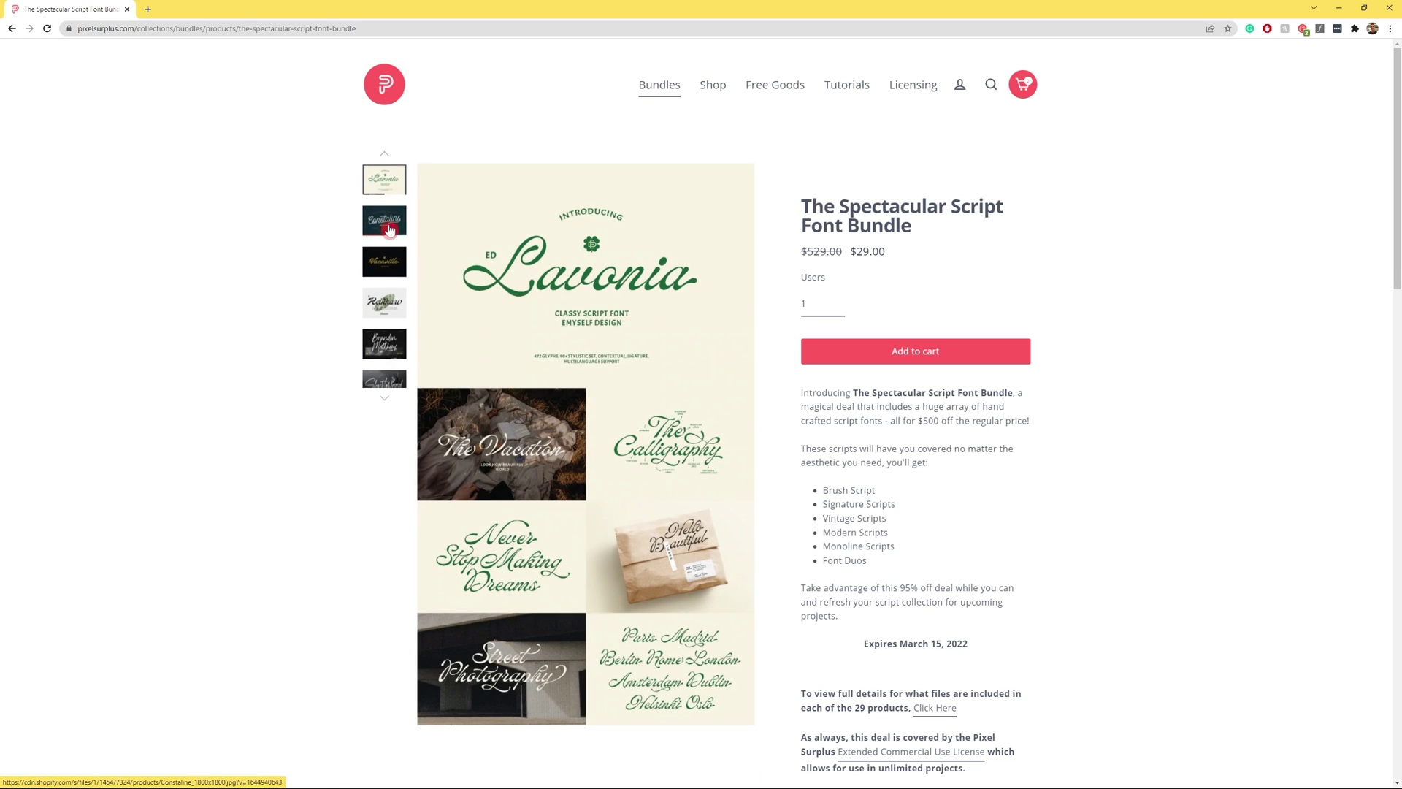
left_click(666, 89)
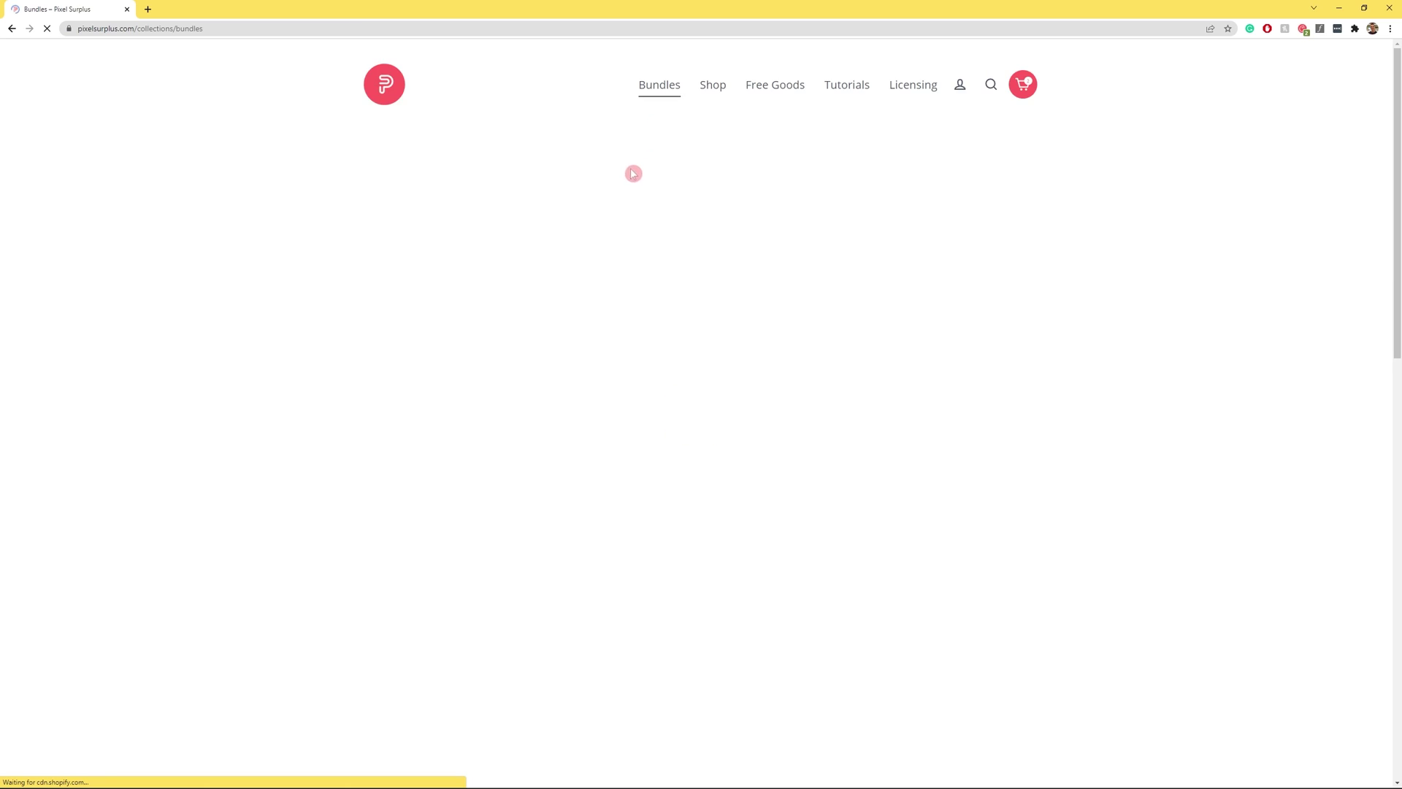